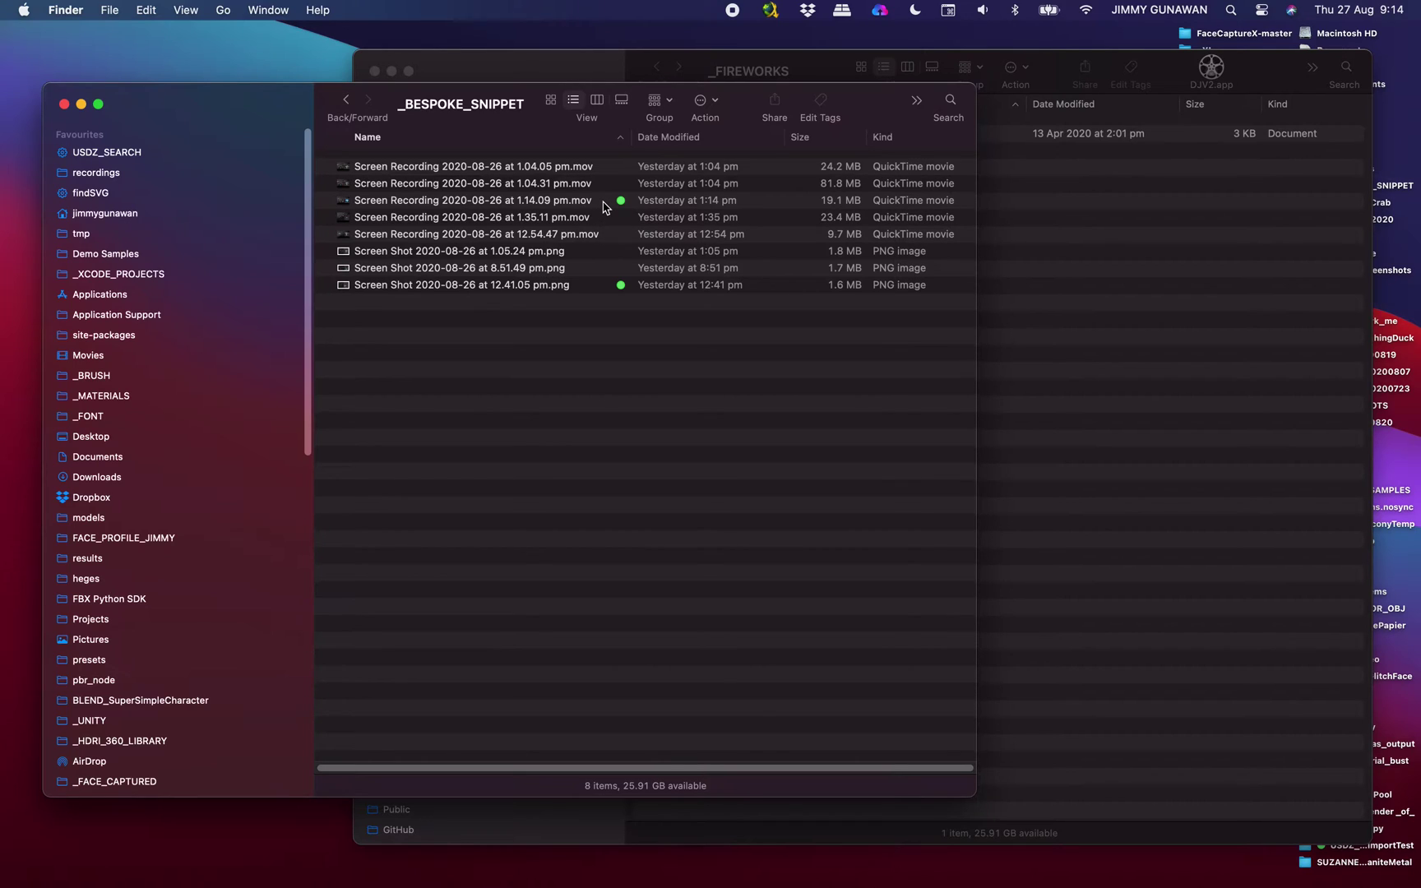
# Step: Preview the "Screen Recording 2020-08-26 at 1.14.09 pm.mov" video, enlarge the preview and scrub through it
pyautogui.click(604, 204)
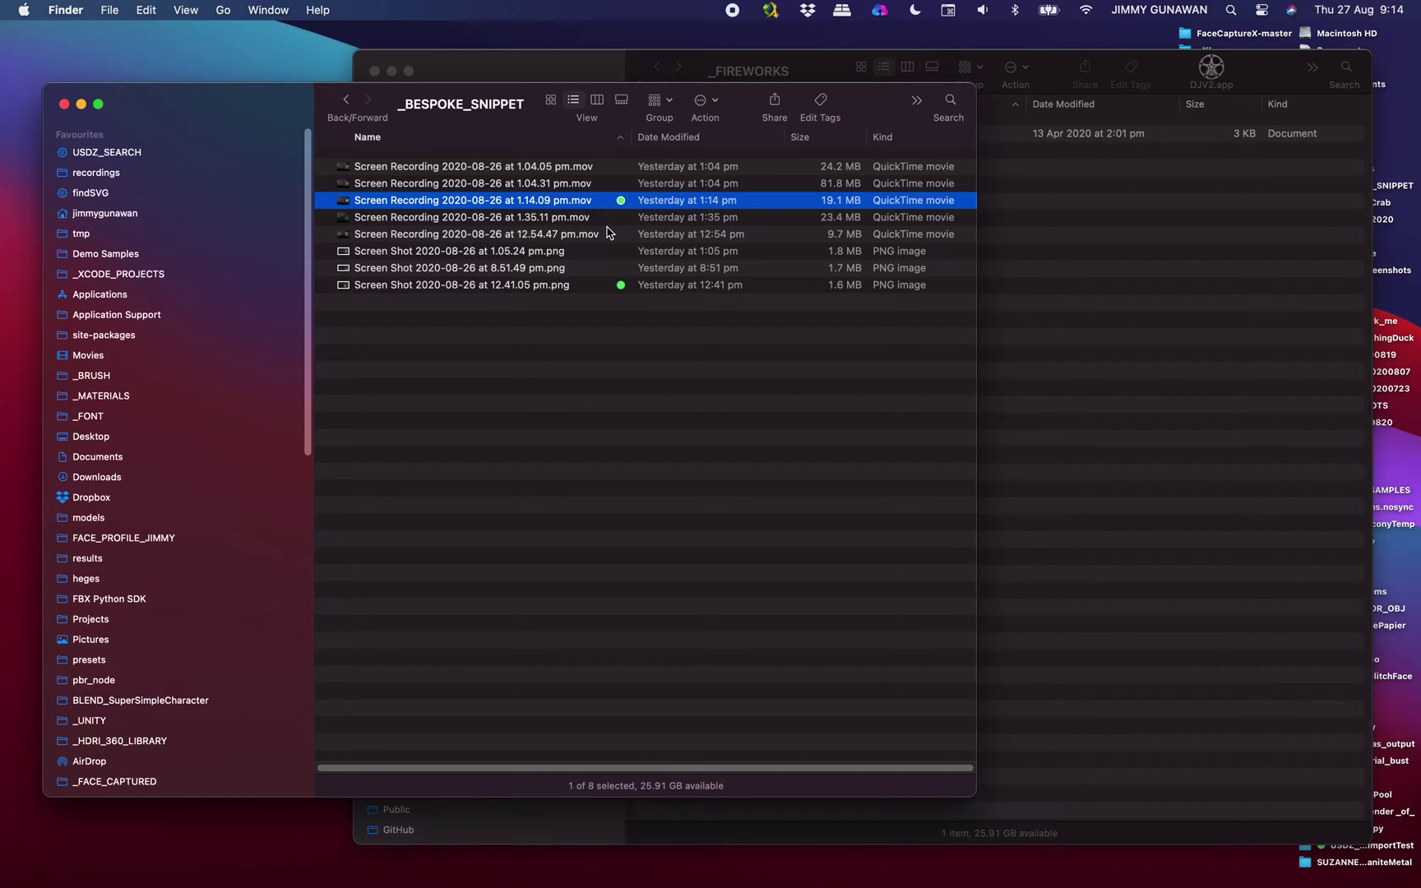
pyautogui.press('space')
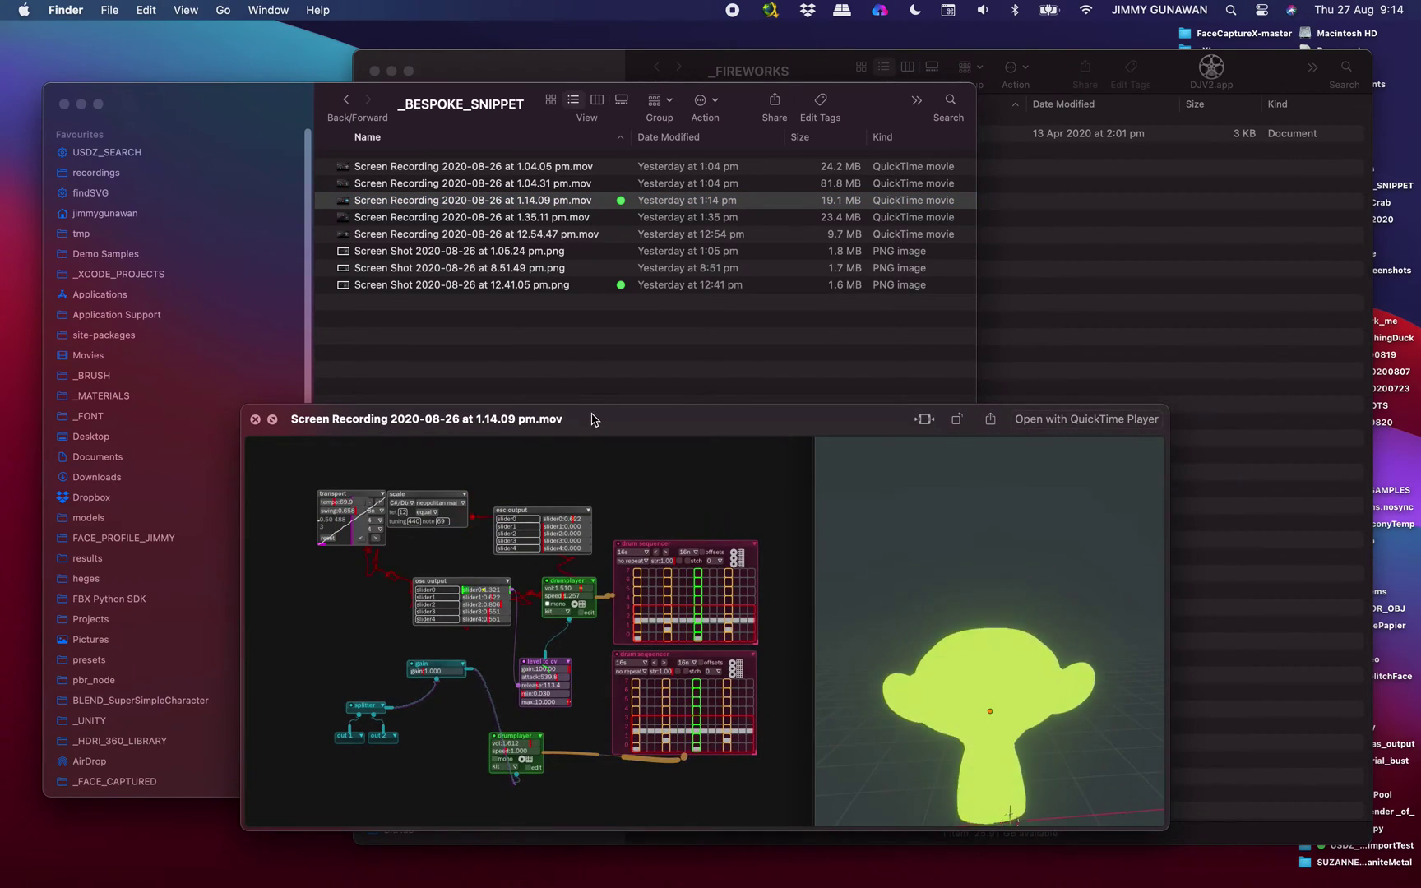
pyautogui.moveTo(1066, 653); pyautogui.dragTo(1208, 811)
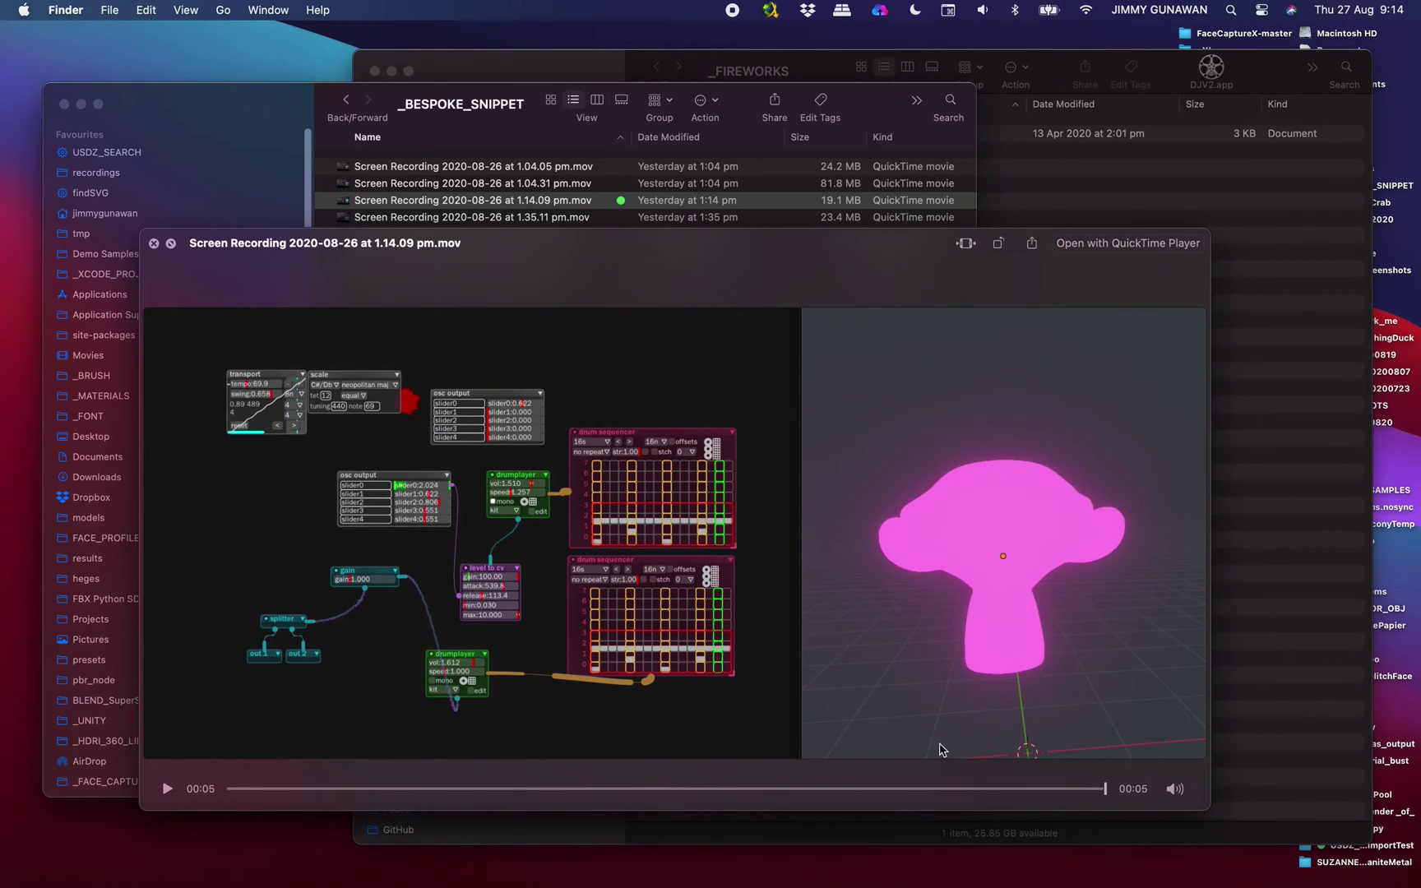
pyautogui.moveTo(903, 789); pyautogui.dragTo(726, 545)
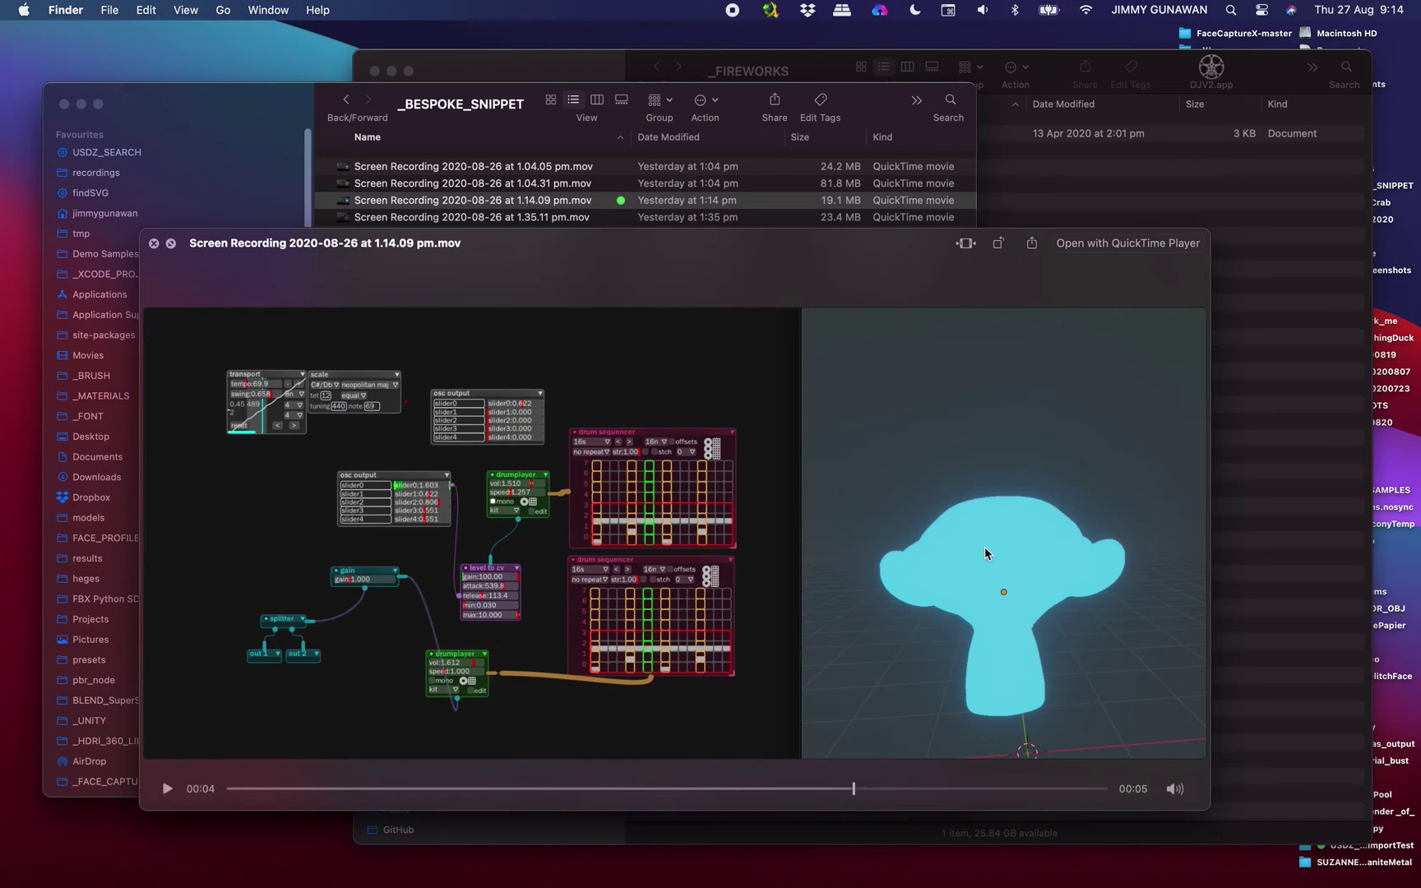
pyautogui.press('space')
# Step: Preview the image "Screen Shot 2020-08-26 at 12.41.05 pm.png" and close the preview
pyautogui.click(521, 286)
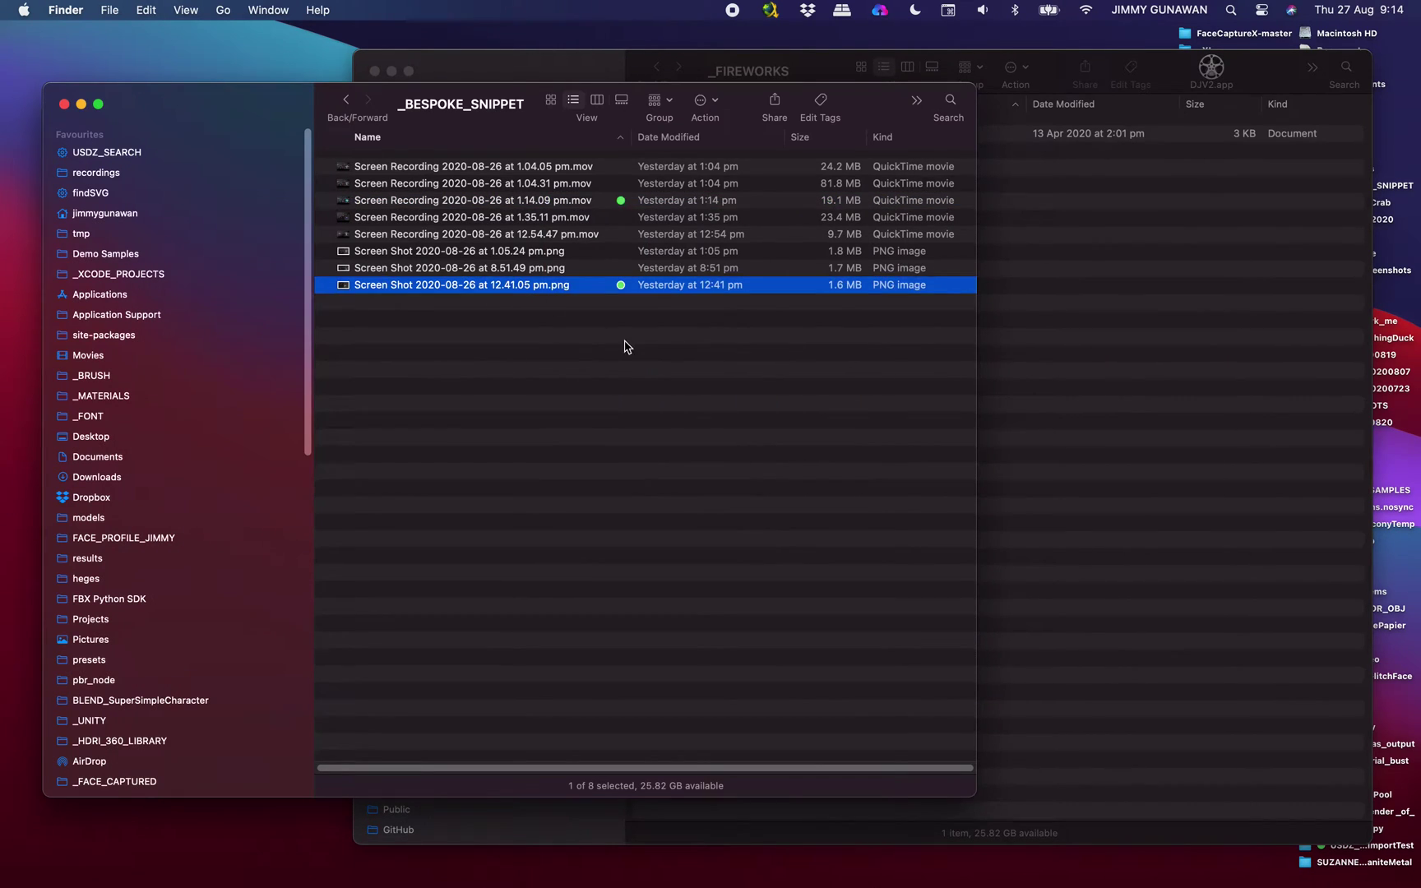
pyautogui.press('space')
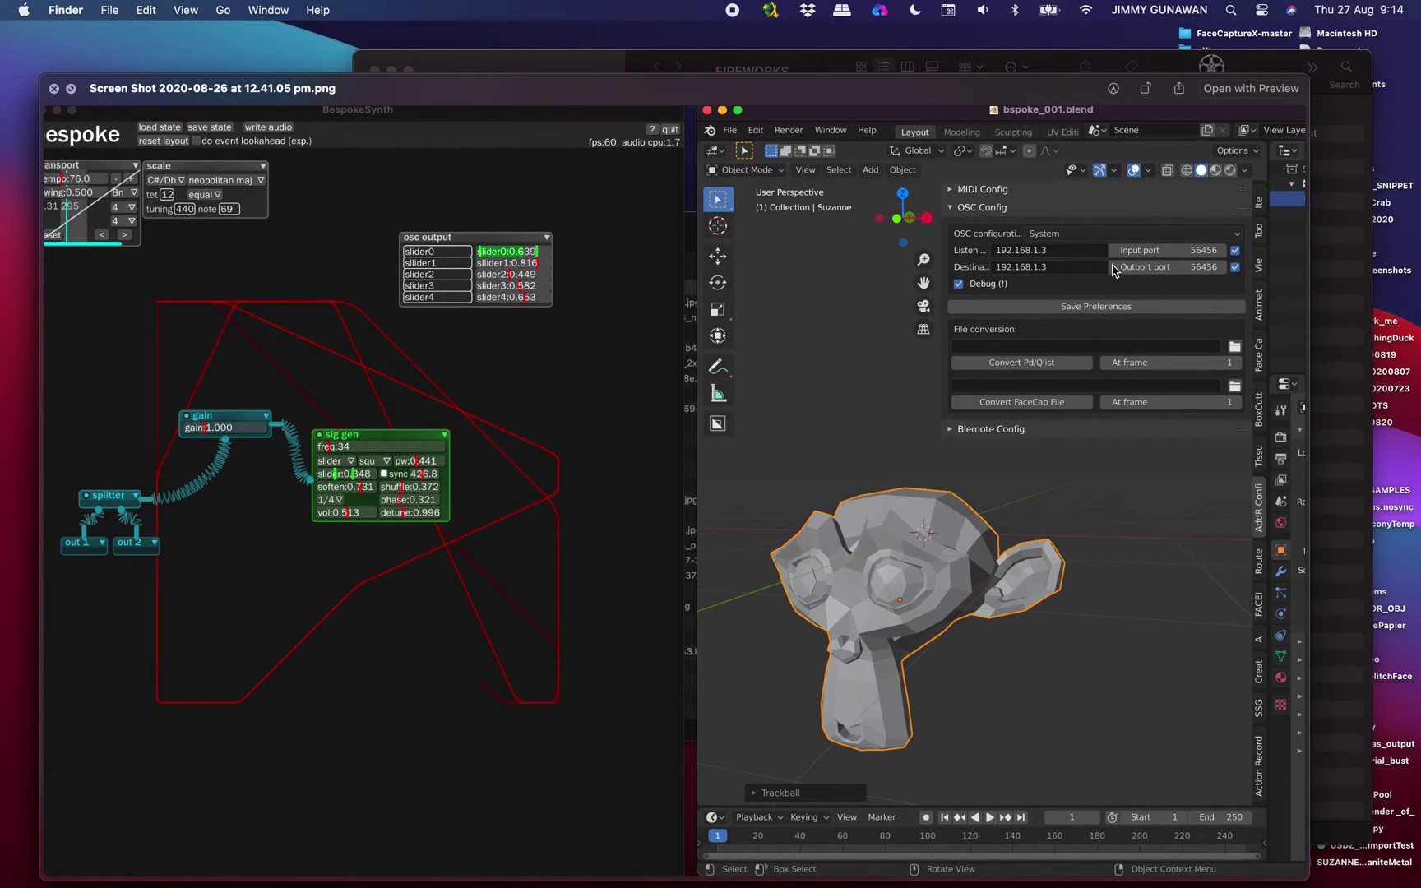
pyautogui.click(59, 89)
# Step: Launch BespokeSynth through run_bespoke.command and start Blender from the _FIREWORKS Finder window
pyautogui.click(1078, 212)
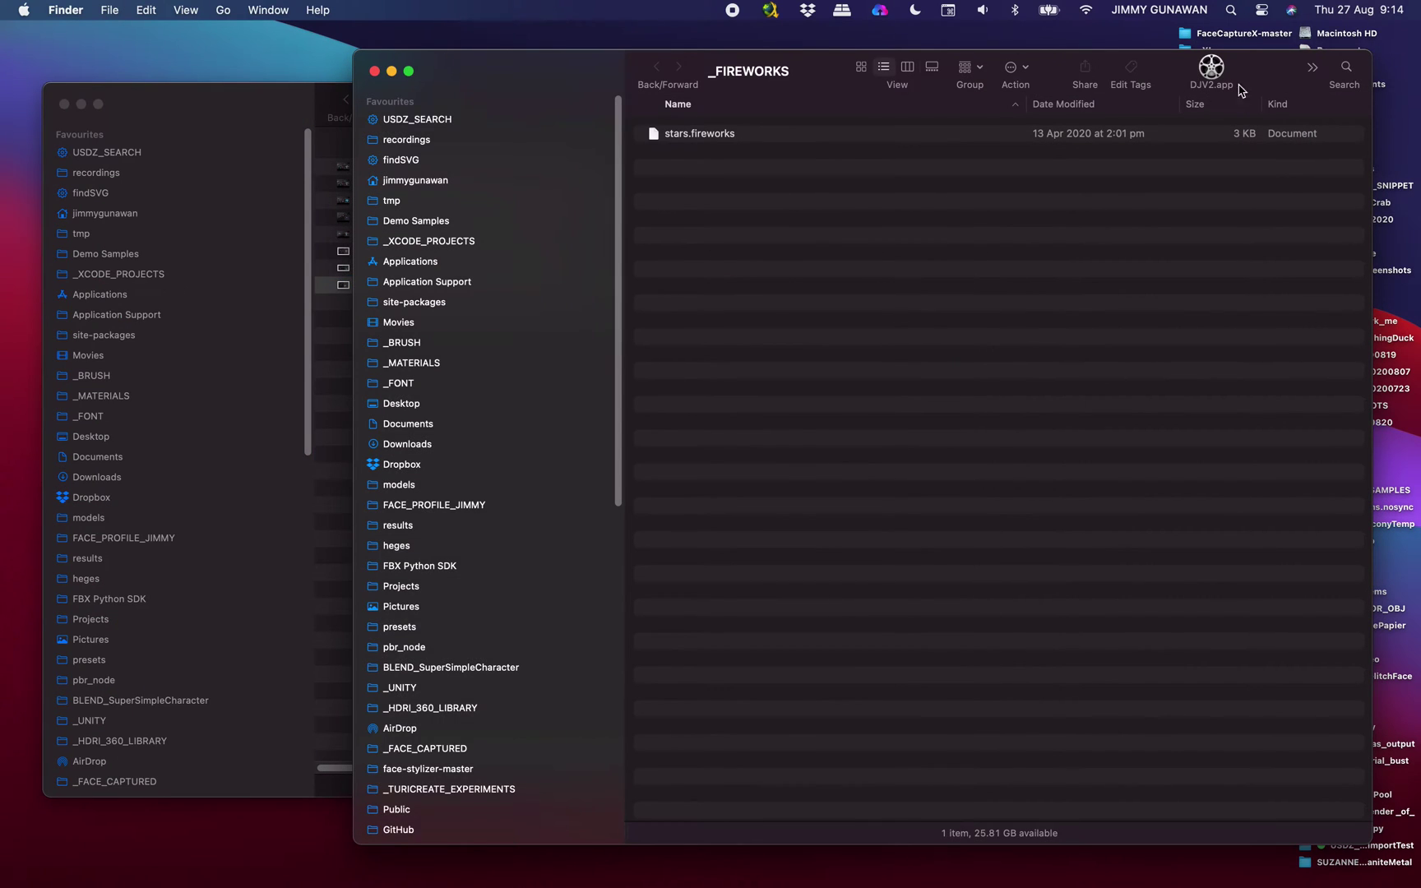
pyautogui.click(1313, 71)
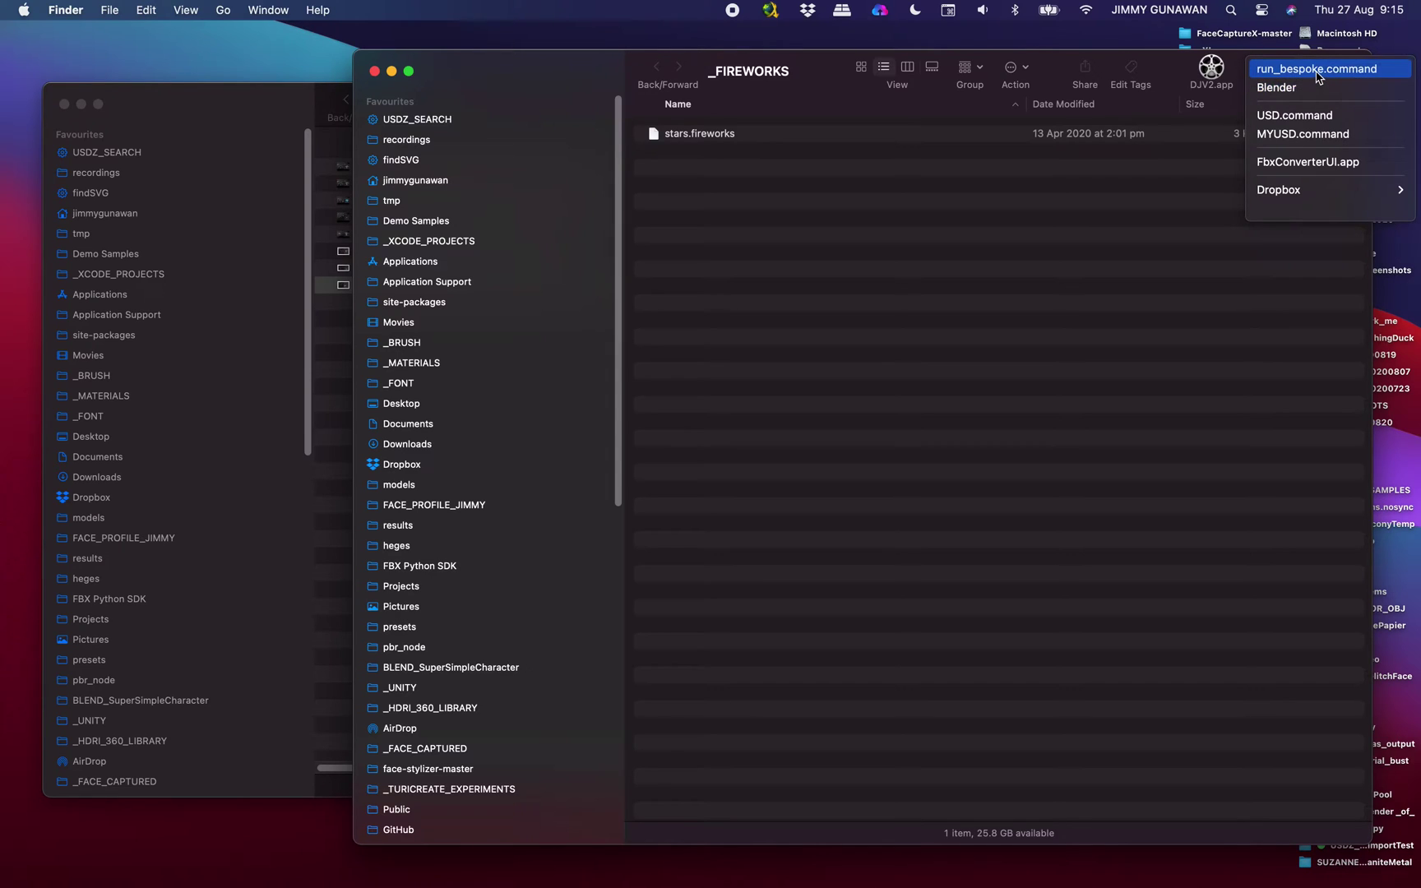
pyautogui.click(1316, 69)
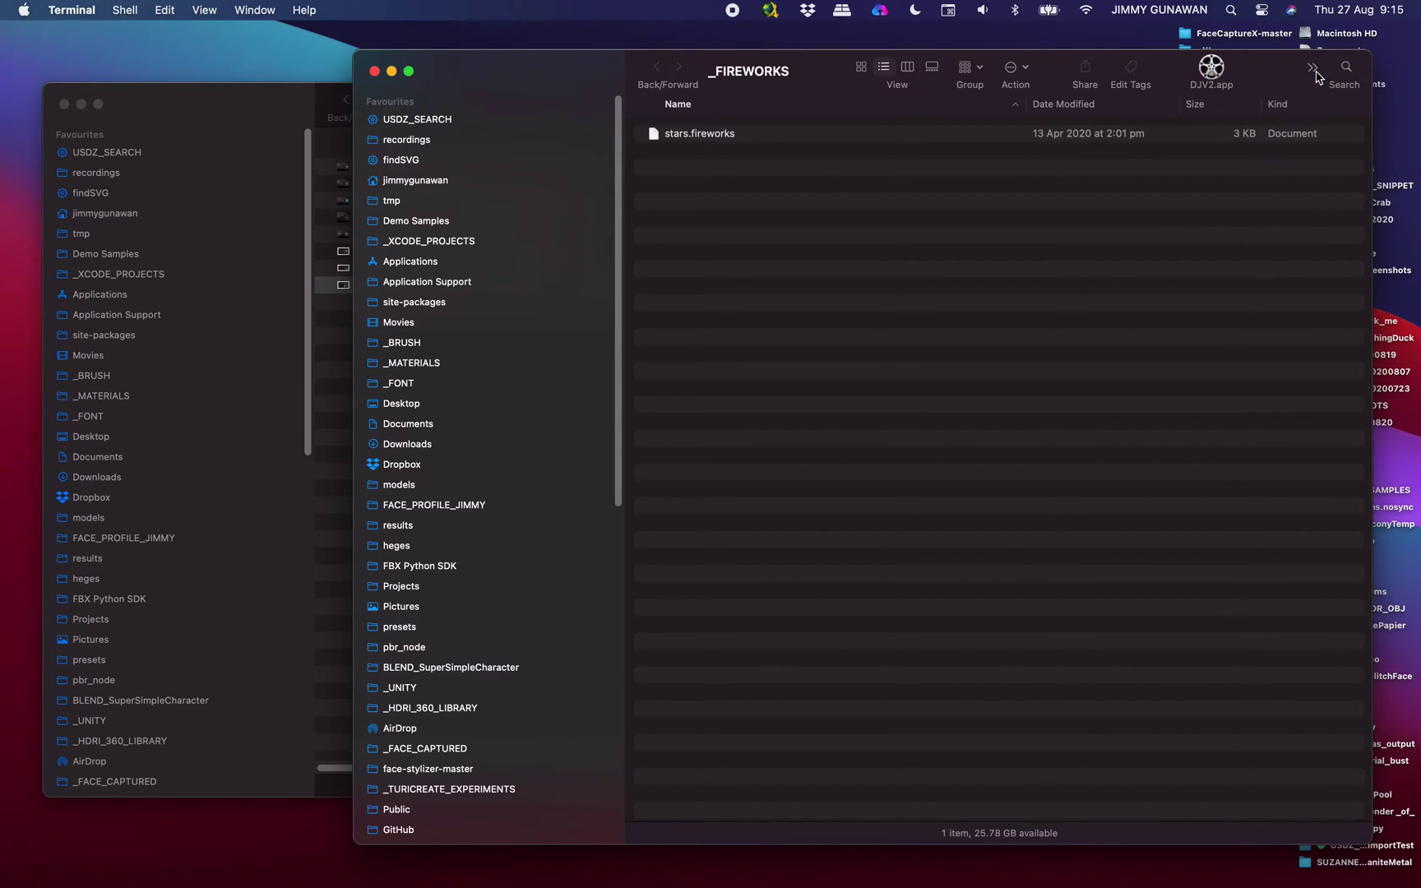
pyautogui.click(1313, 71)
pyautogui.click(1308, 88)
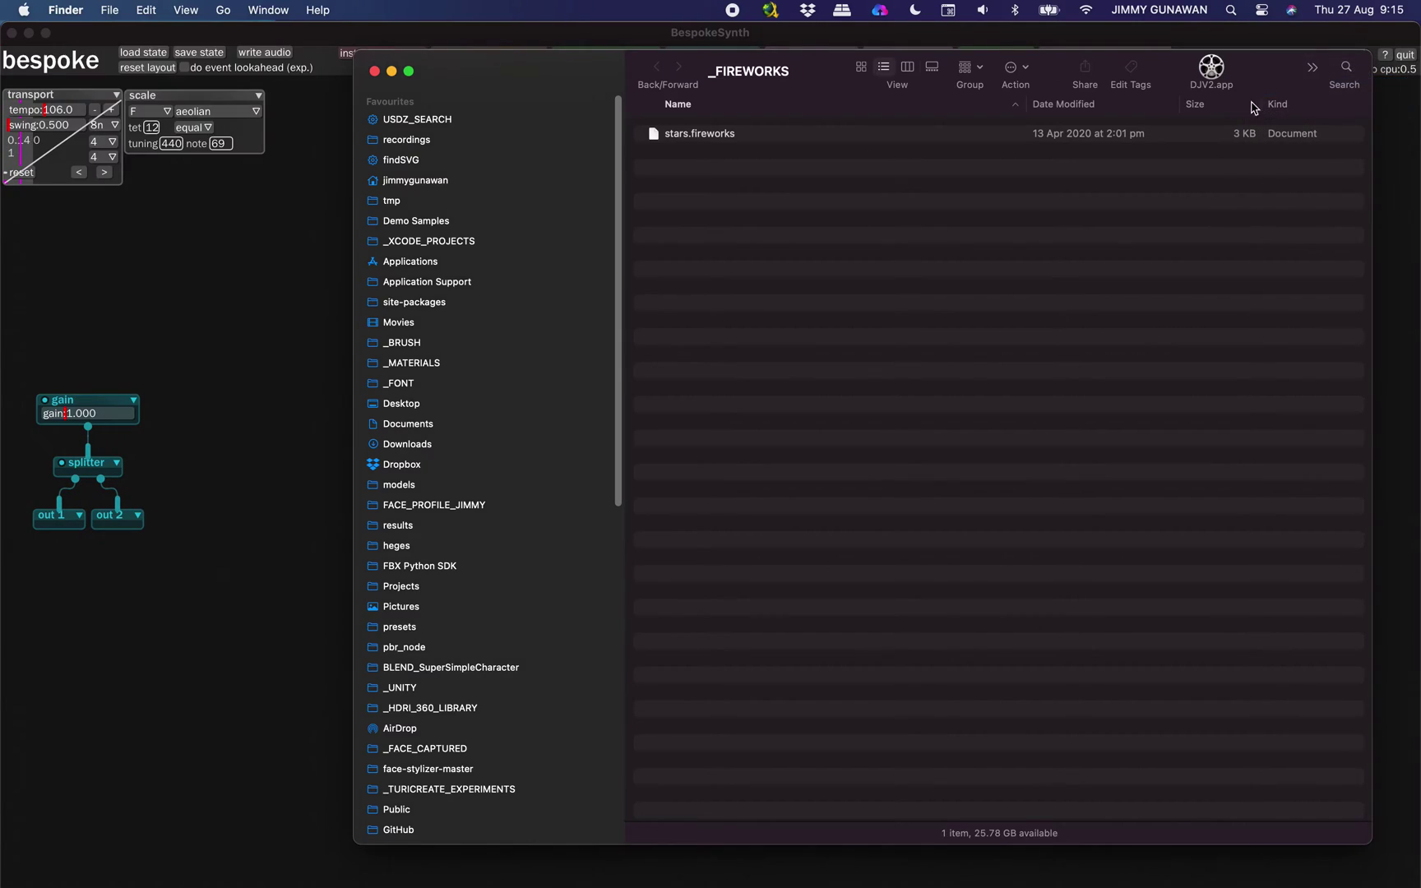
# Step: Bring BespokeSynth to the front and narrow its window to about half the screen width
pyautogui.click(296, 37)
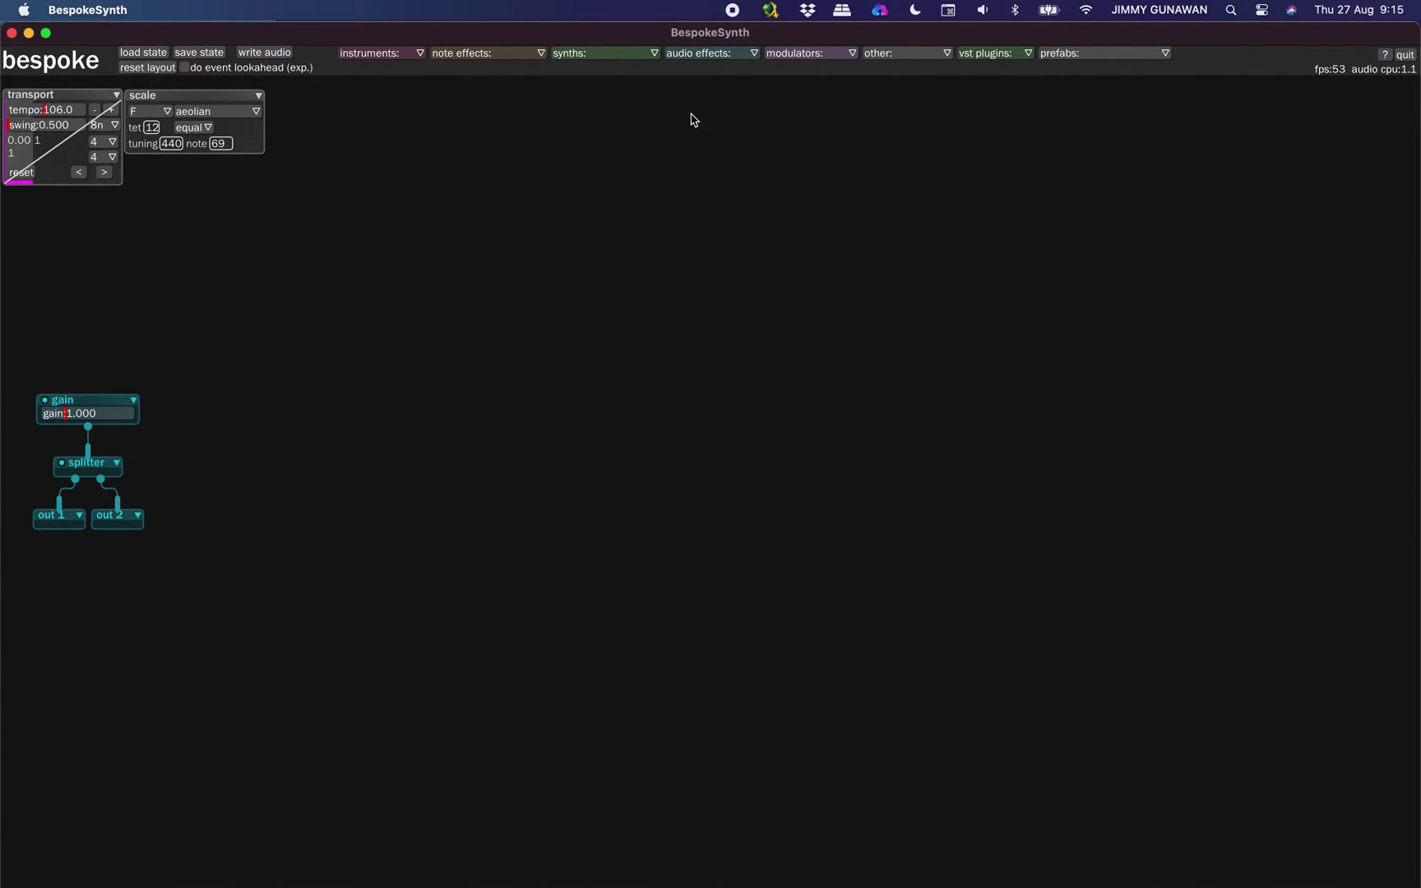
pyautogui.moveTo(1416, 32); pyautogui.dragTo(704, 4)
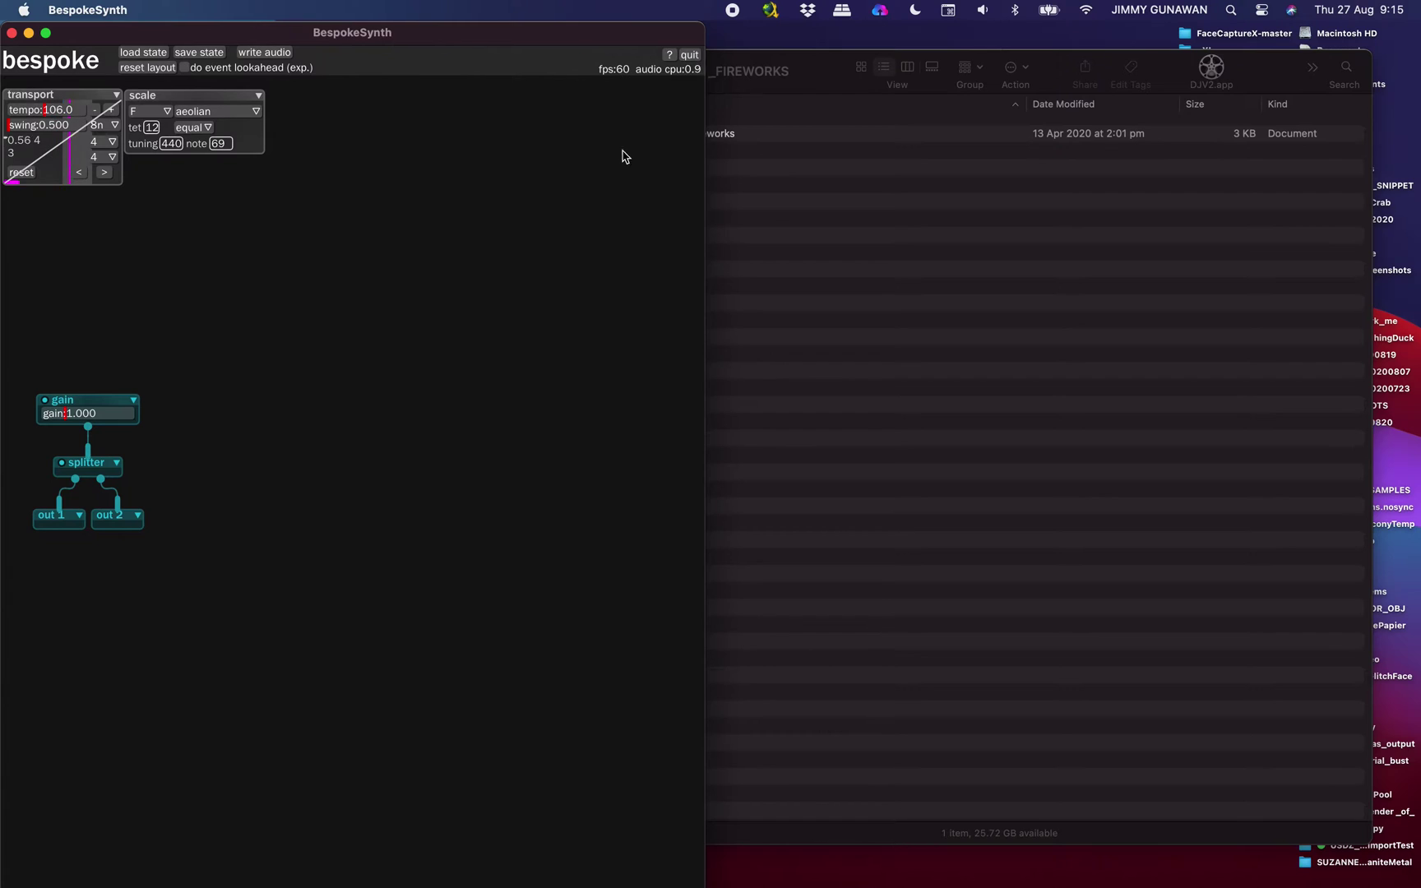
pyautogui.moveTo(698, 31); pyautogui.dragTo(680, 31)
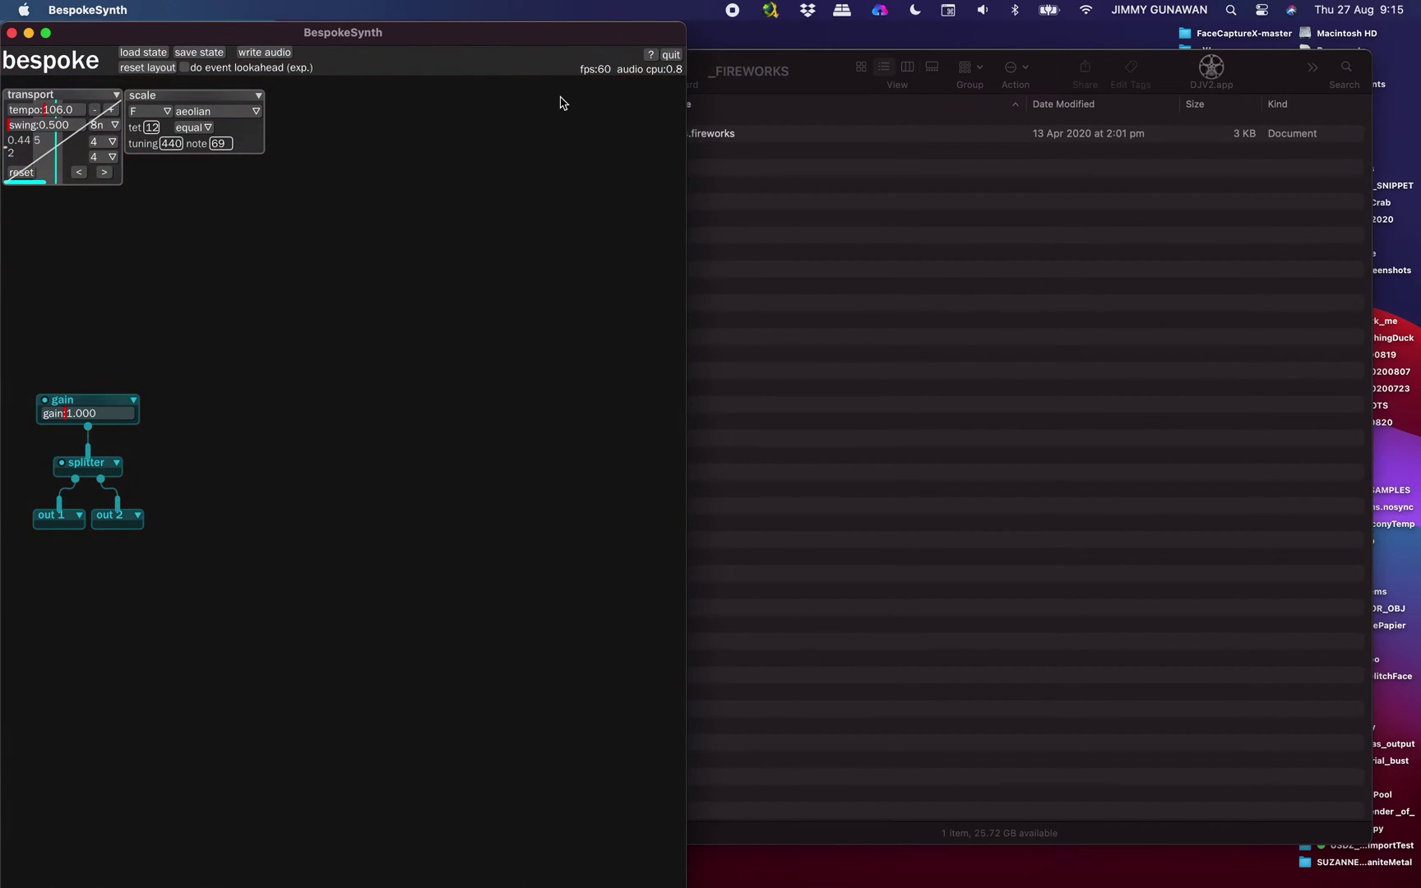
pyautogui.moveTo(502, 39); pyautogui.dragTo(509, 38)
# Step: Switch to Blender, dismiss the splash screen and make the window full screen
pyautogui.moveTo(1, 434)
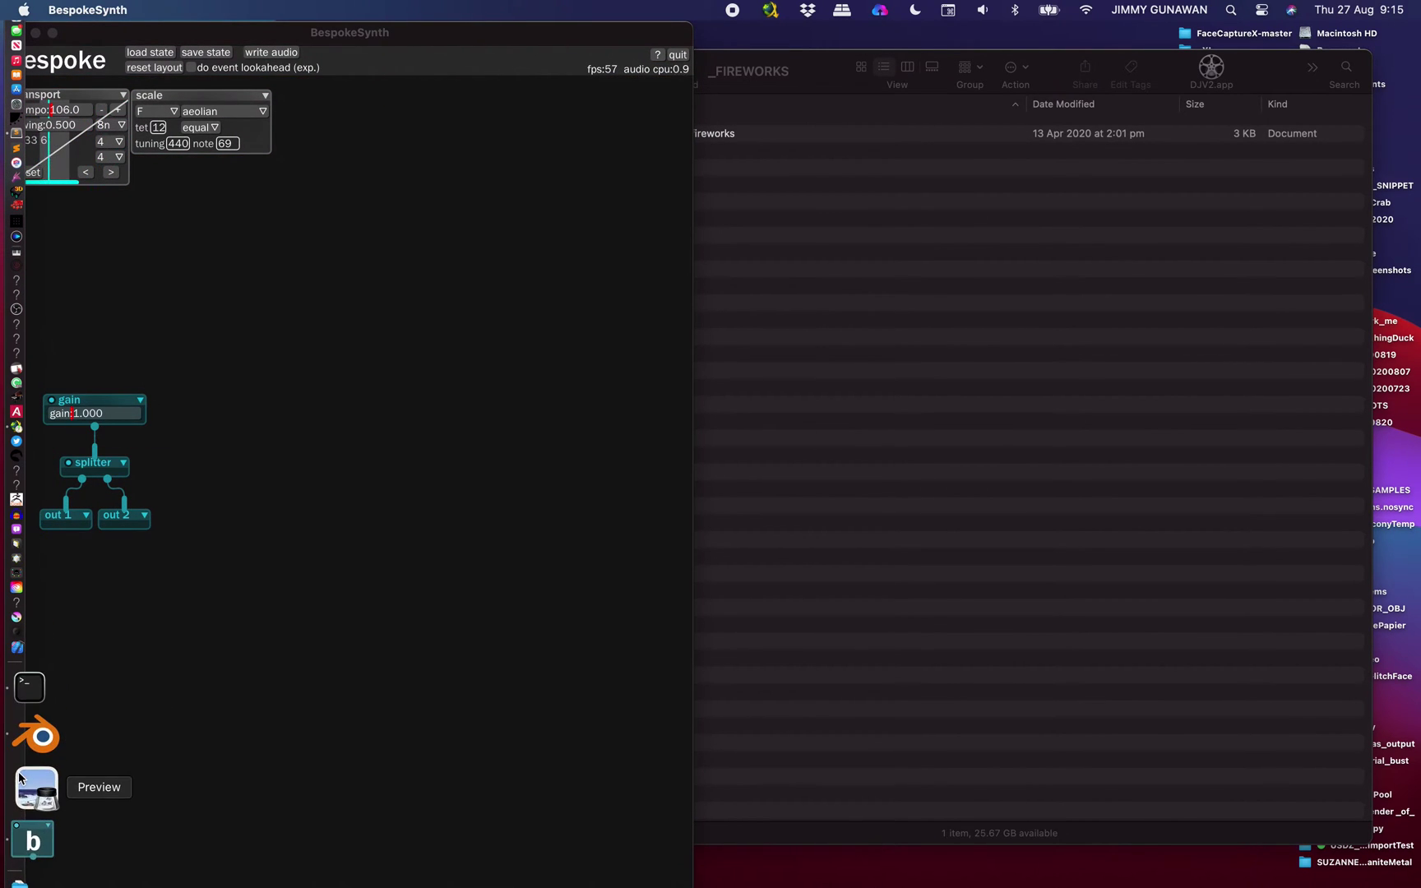
pyautogui.click(27, 753)
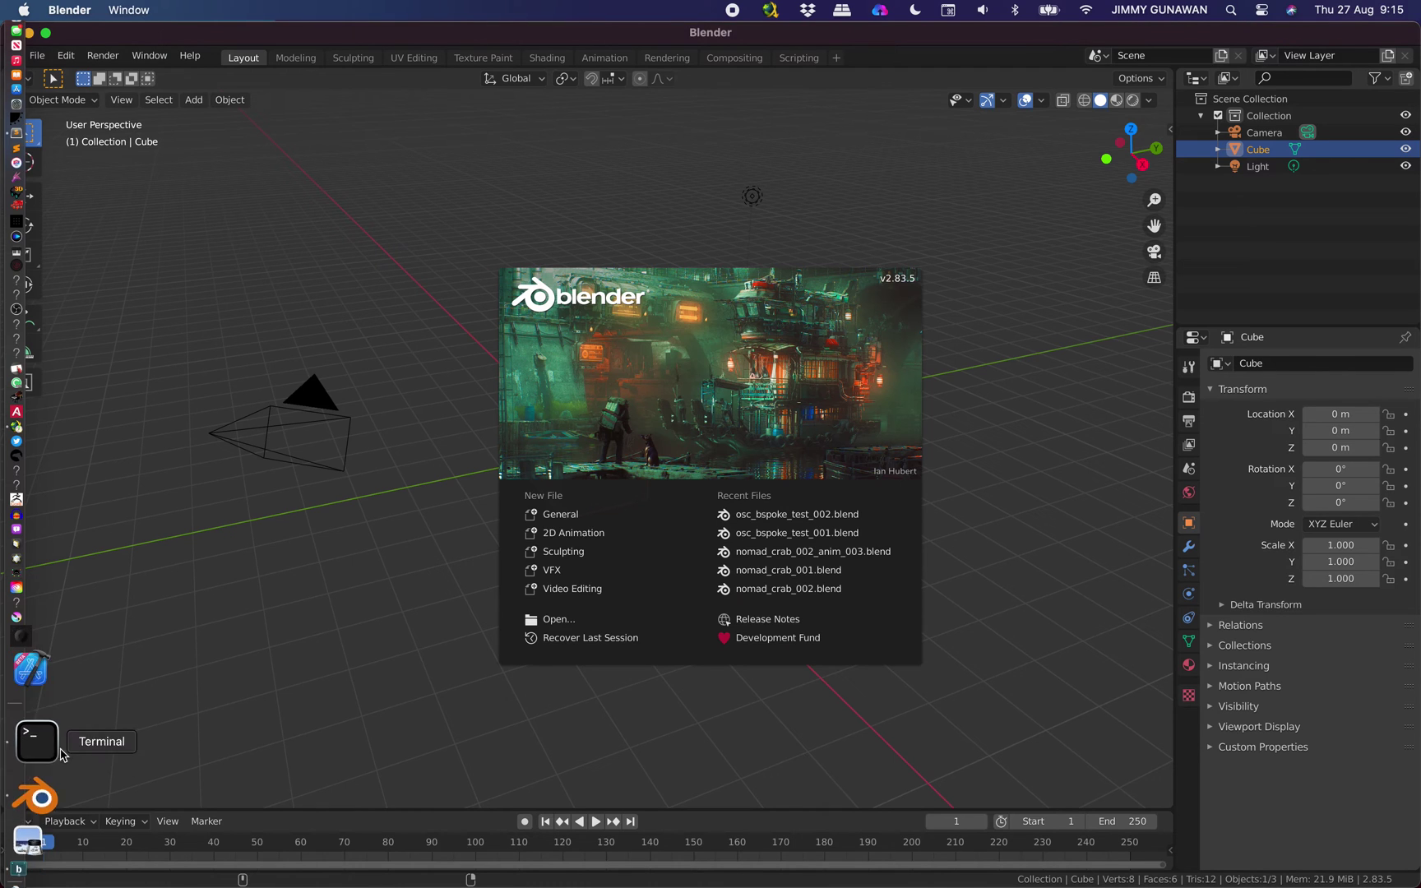
pyautogui.click(250, 194)
pyautogui.click(47, 34)
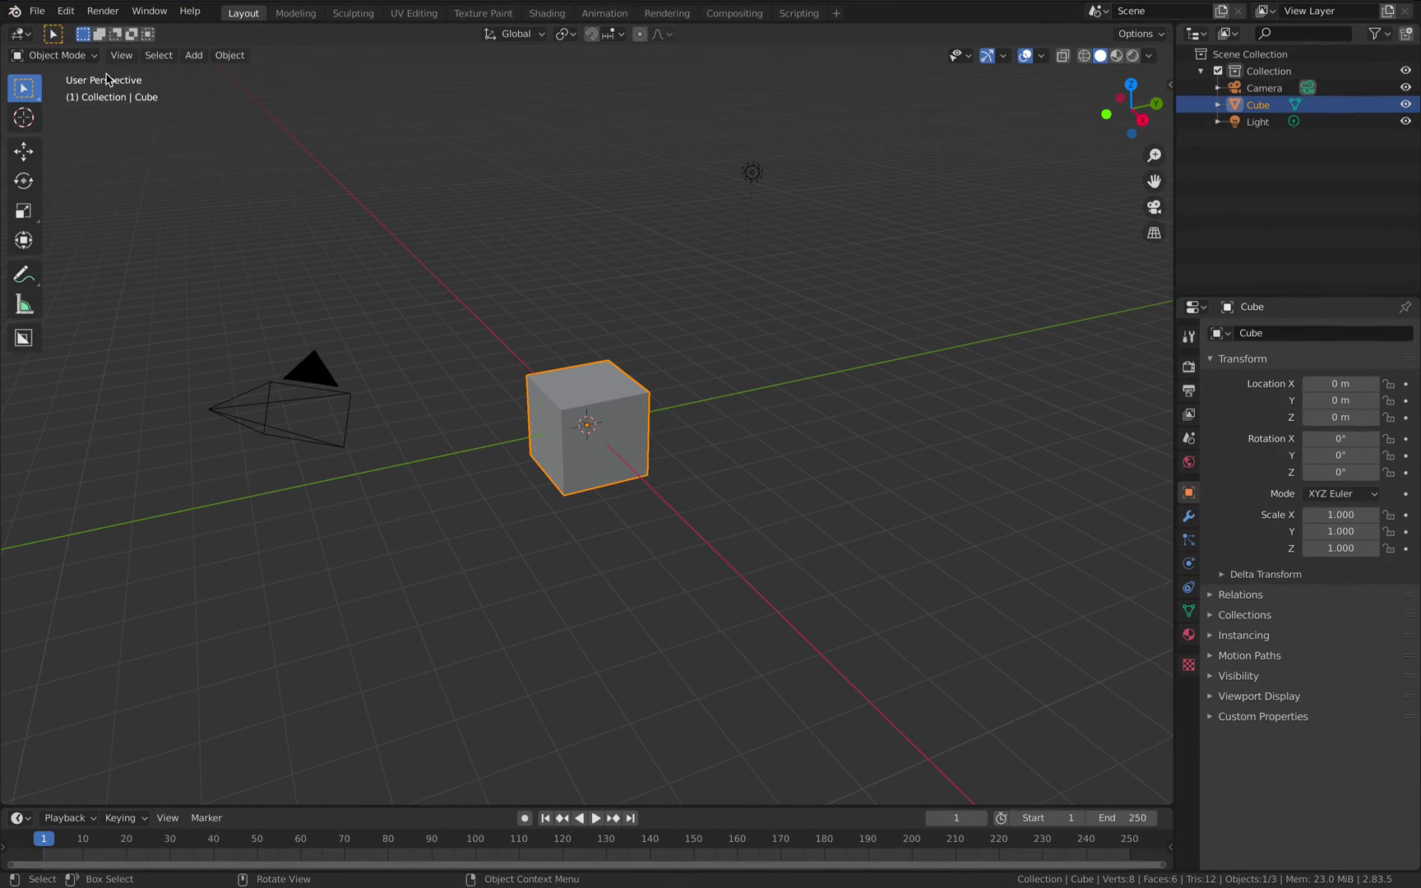
# Step: Search the add-ons in Blender's preferences for "addr", review the AddRoutes add-on's details and close the preferences
pyautogui.click(66, 9)
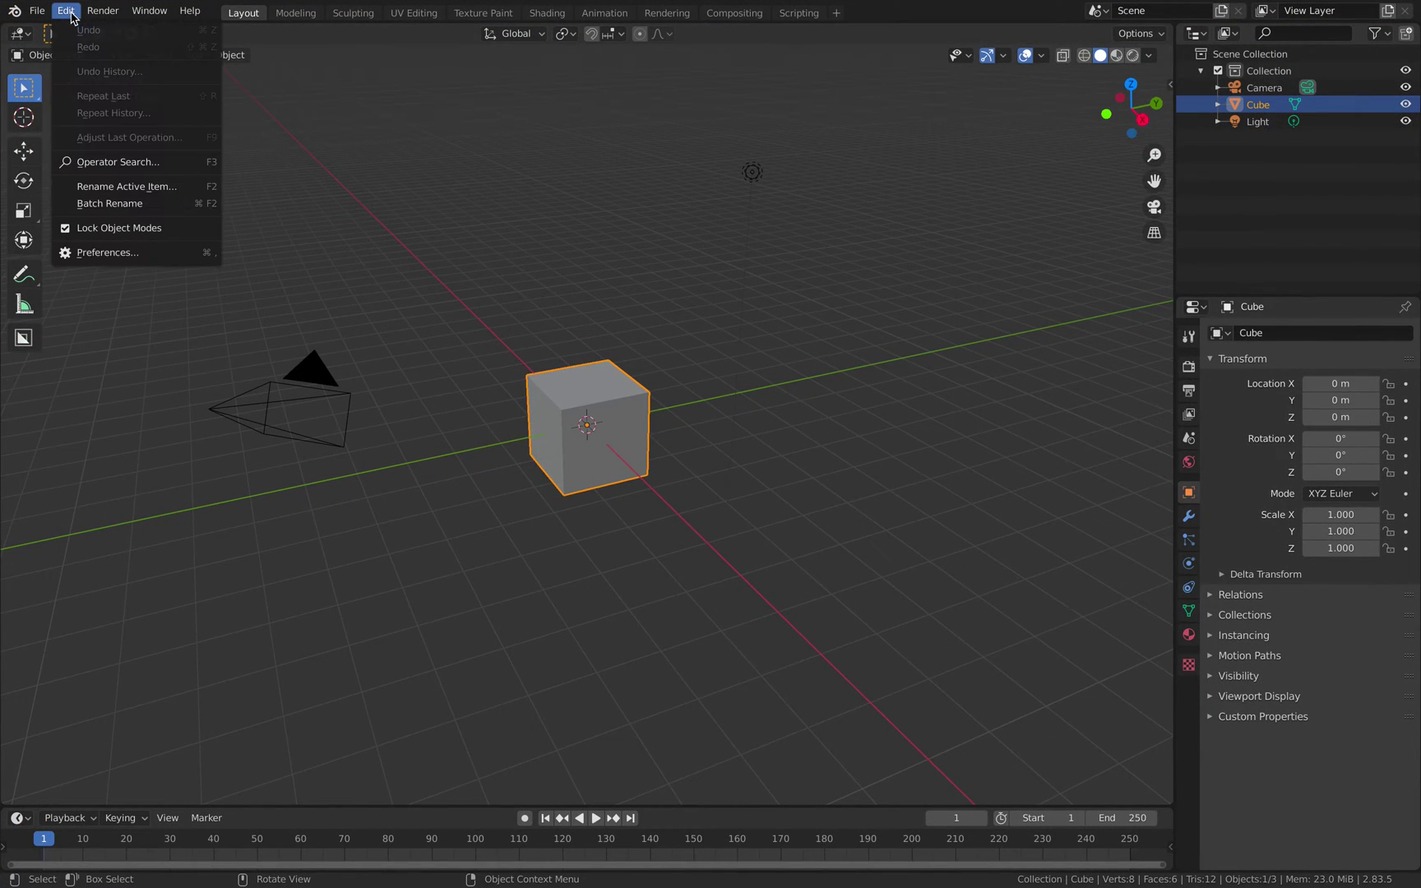
pyautogui.click(108, 255)
pyautogui.click(454, 99)
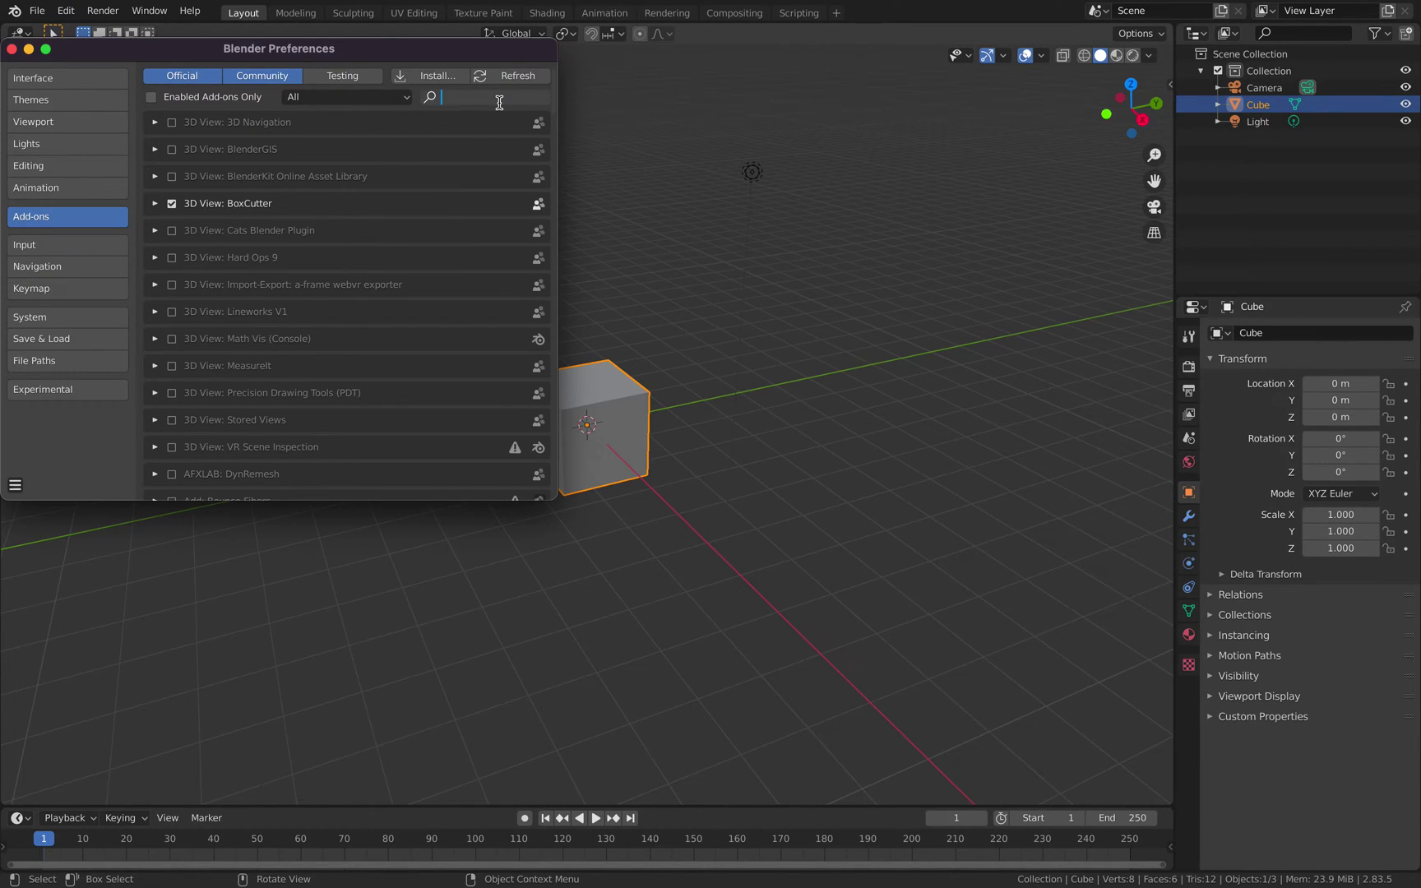
pyautogui.write('addr')
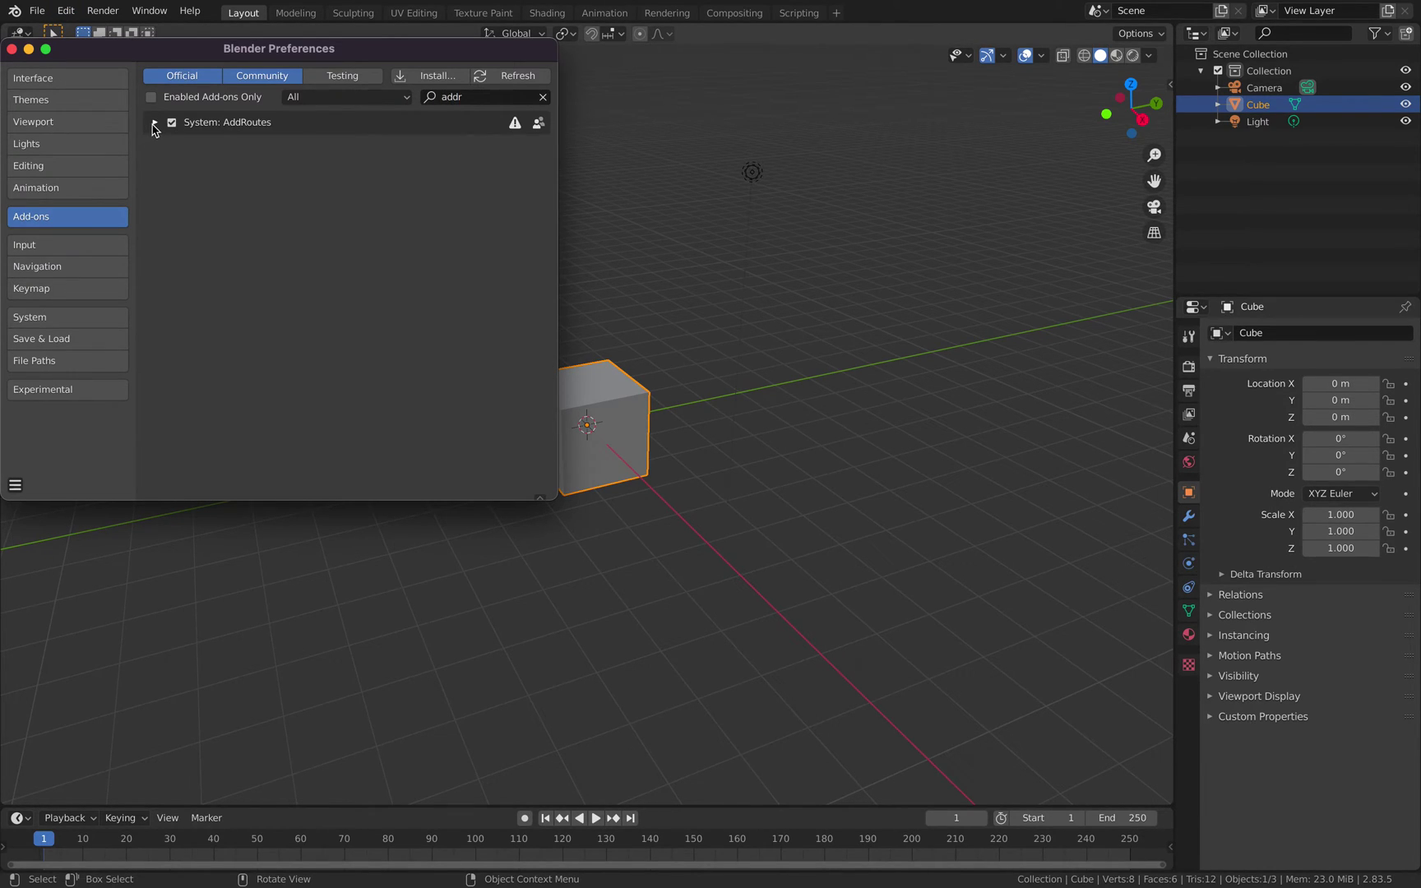
pyautogui.click(154, 122)
pyautogui.moveTo(400, 59); pyautogui.dragTo(605, 105)
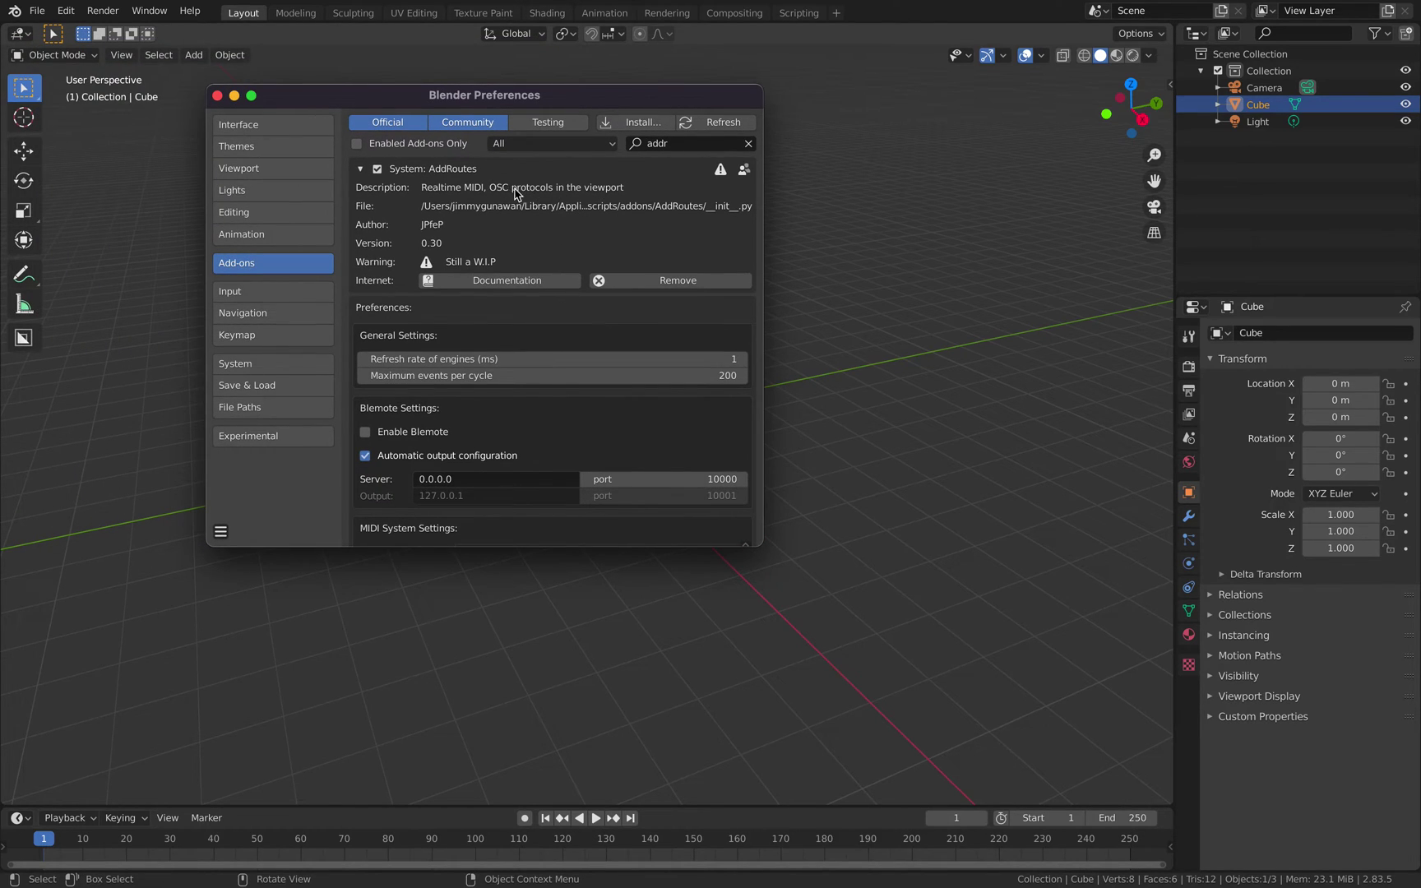
pyautogui.click(217, 97)
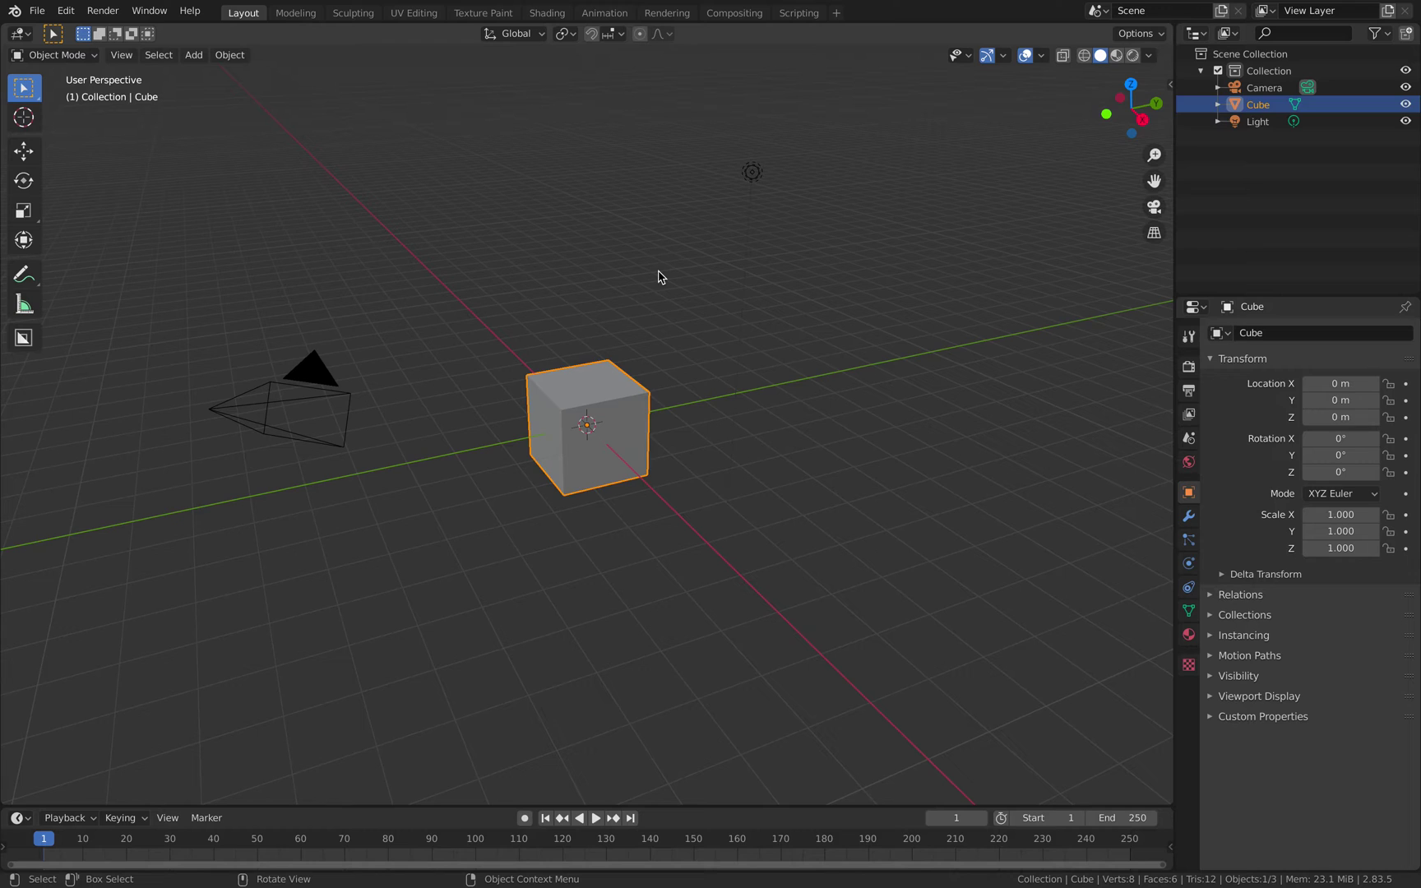
# Step: Delete all the default scene objects and show the 3D viewport's sidebar
pyautogui.press('a')
pyautogui.press('Delete')
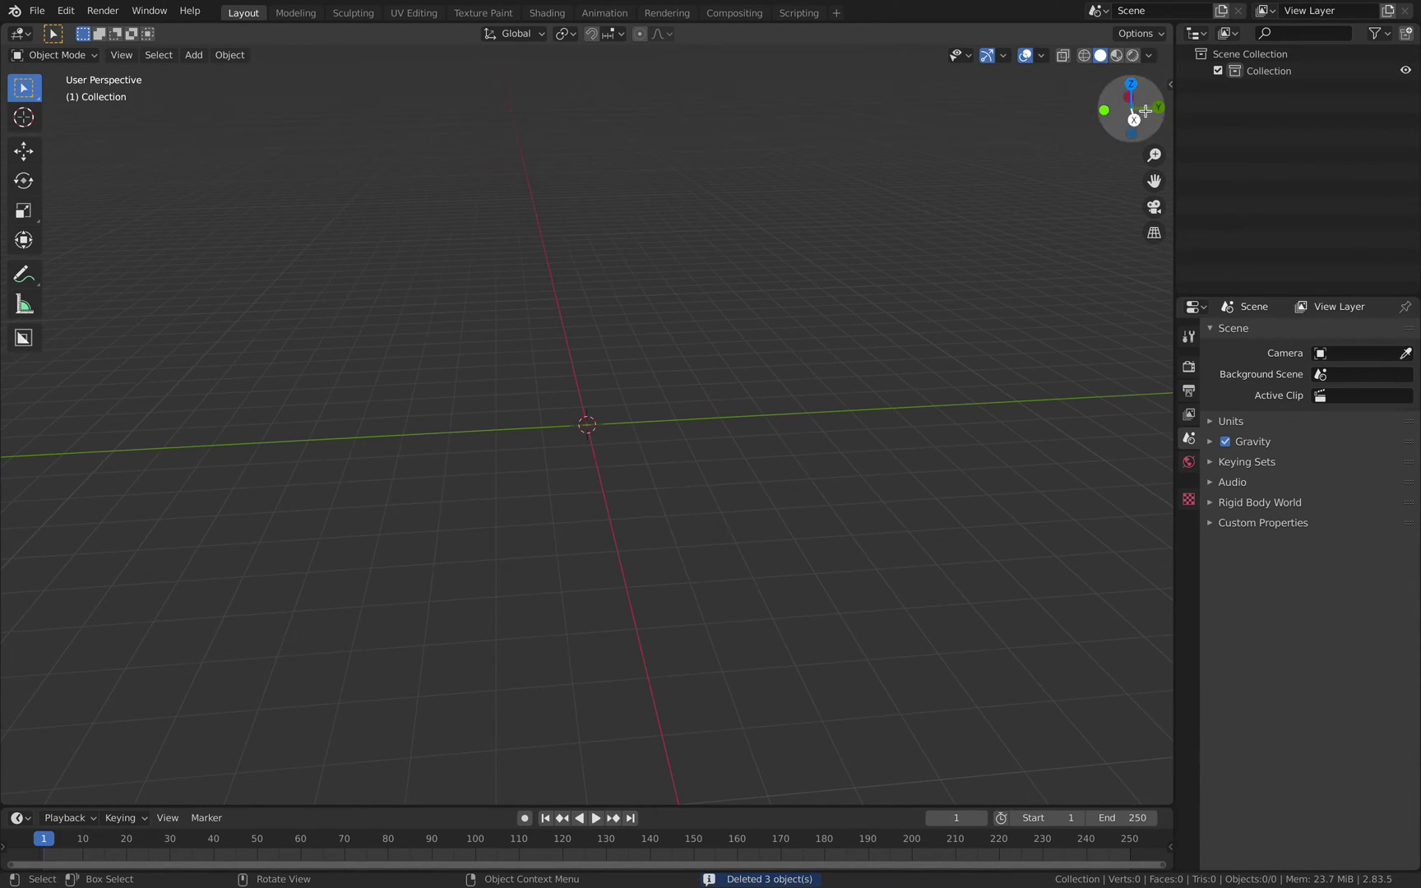
pyautogui.click(1170, 86)
# Step: Add a Monkey mesh to the empty scene
pyautogui.moveTo(617, 253); pyautogui.dragTo(711, 256, button='middle')
pyautogui.hotkey('shift', 'a')
pyautogui.moveTo(575, 258)
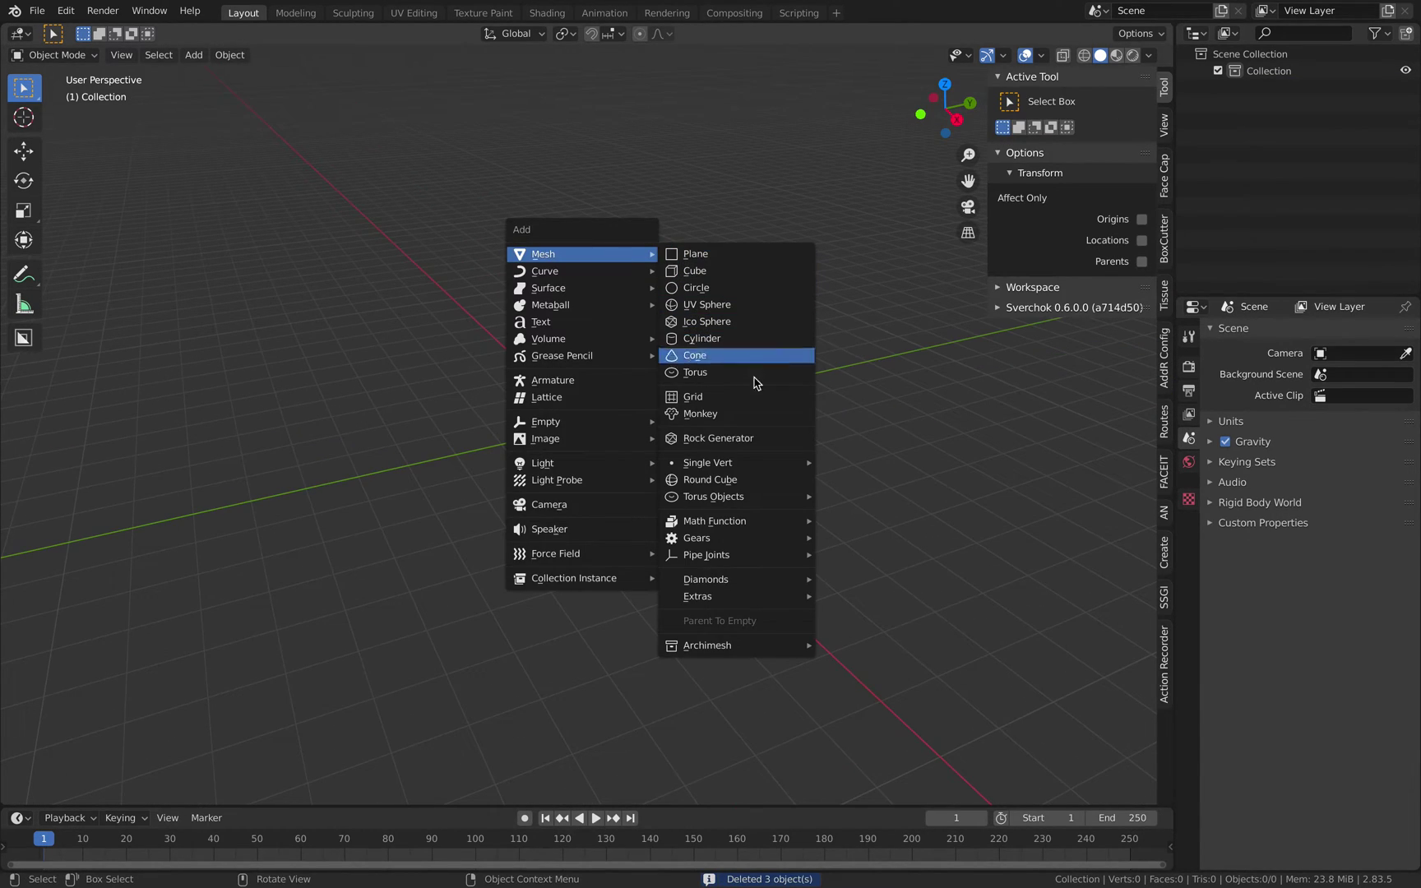
pyautogui.click(729, 414)
pyautogui.scroll(4, 740, 375)
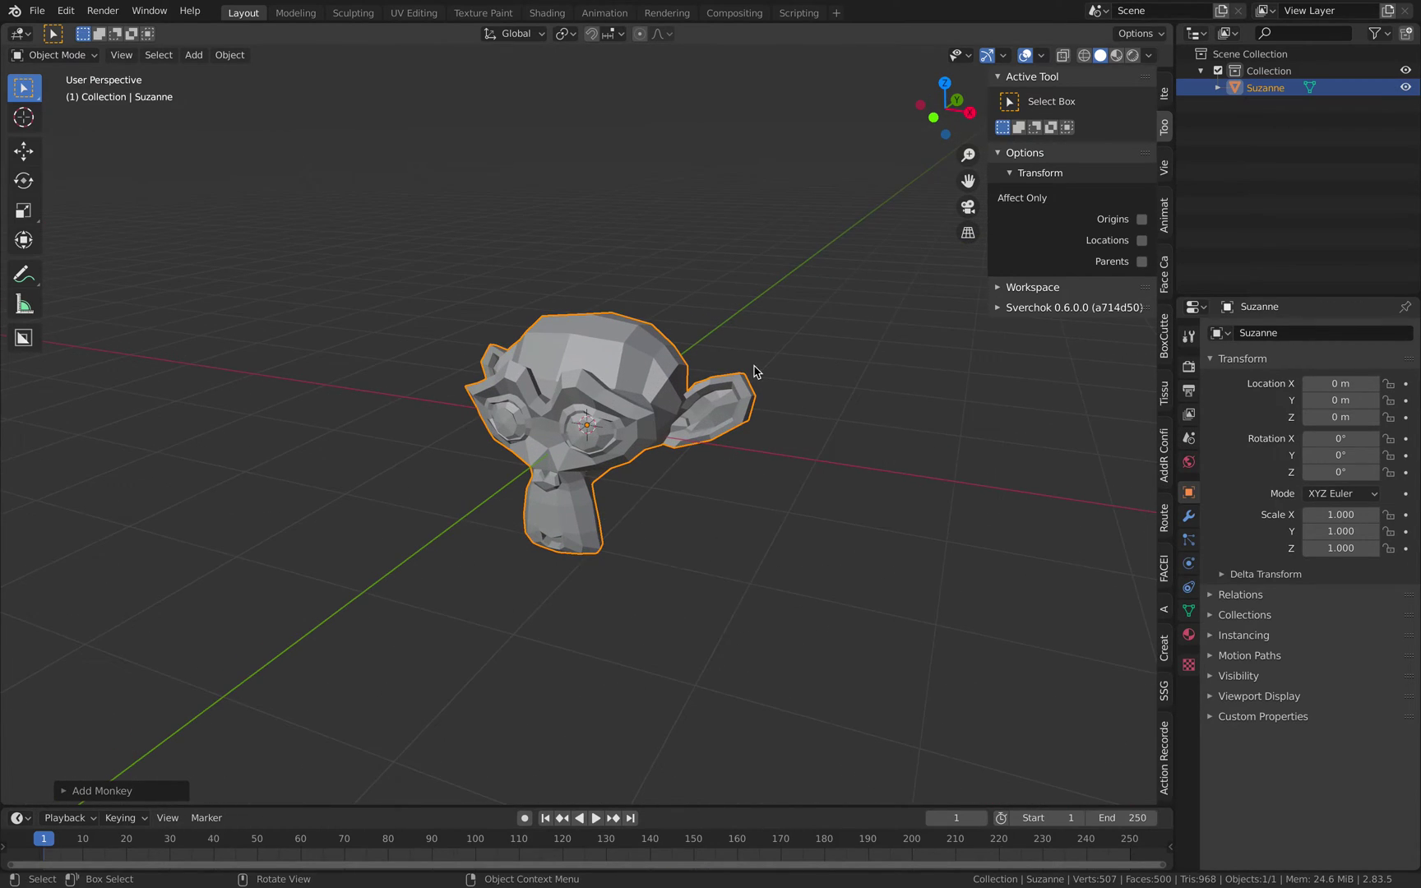
pyautogui.moveTo(755, 374); pyautogui.dragTo(536, 491, button='middle')
pyautogui.moveTo(630, 456); pyautogui.dragTo(634, 429, button='middle')
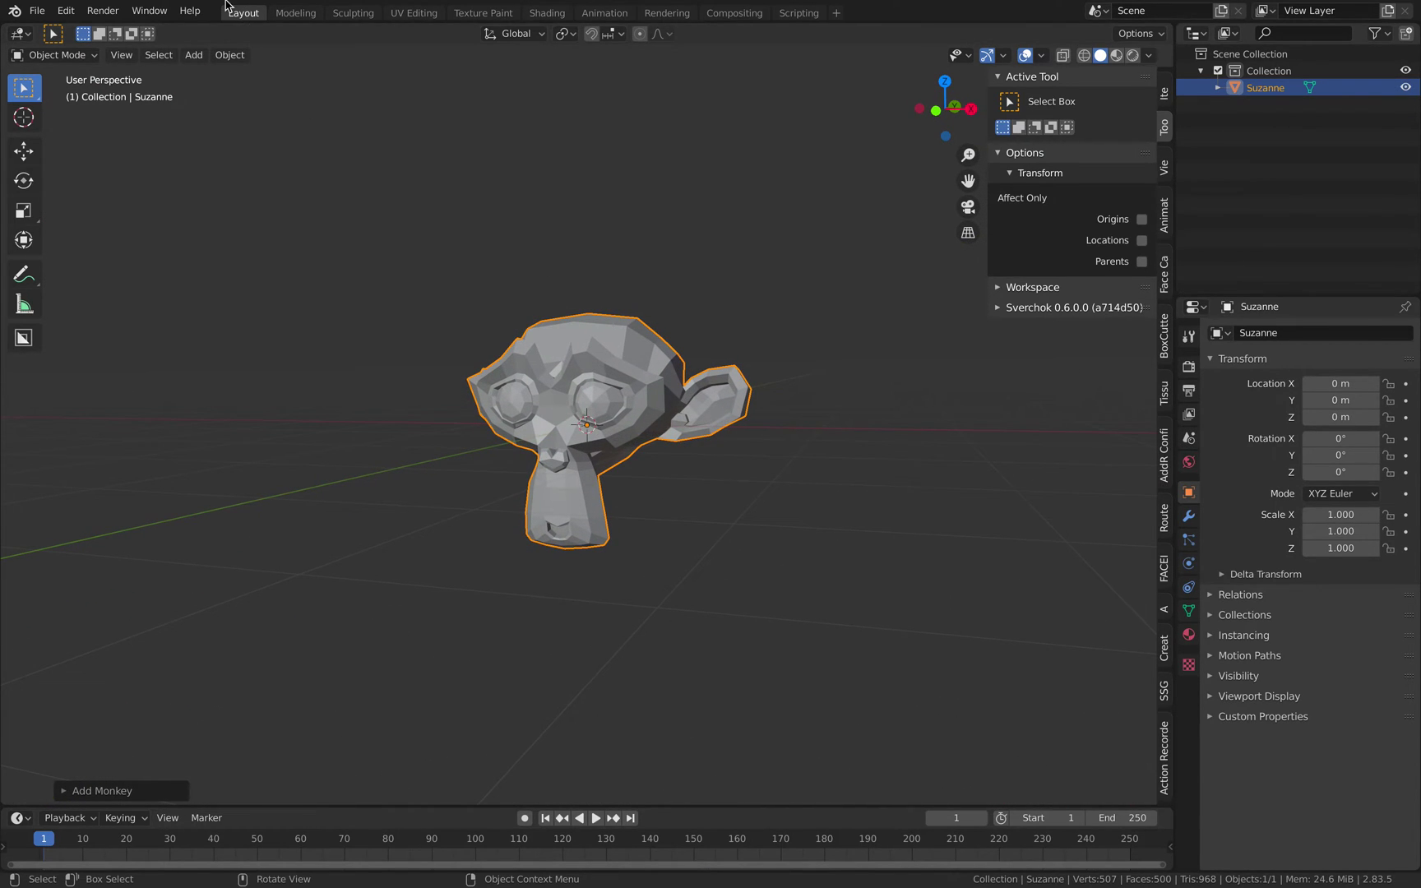
pyautogui.moveTo(228, 2)
pyautogui.click(47, 33)
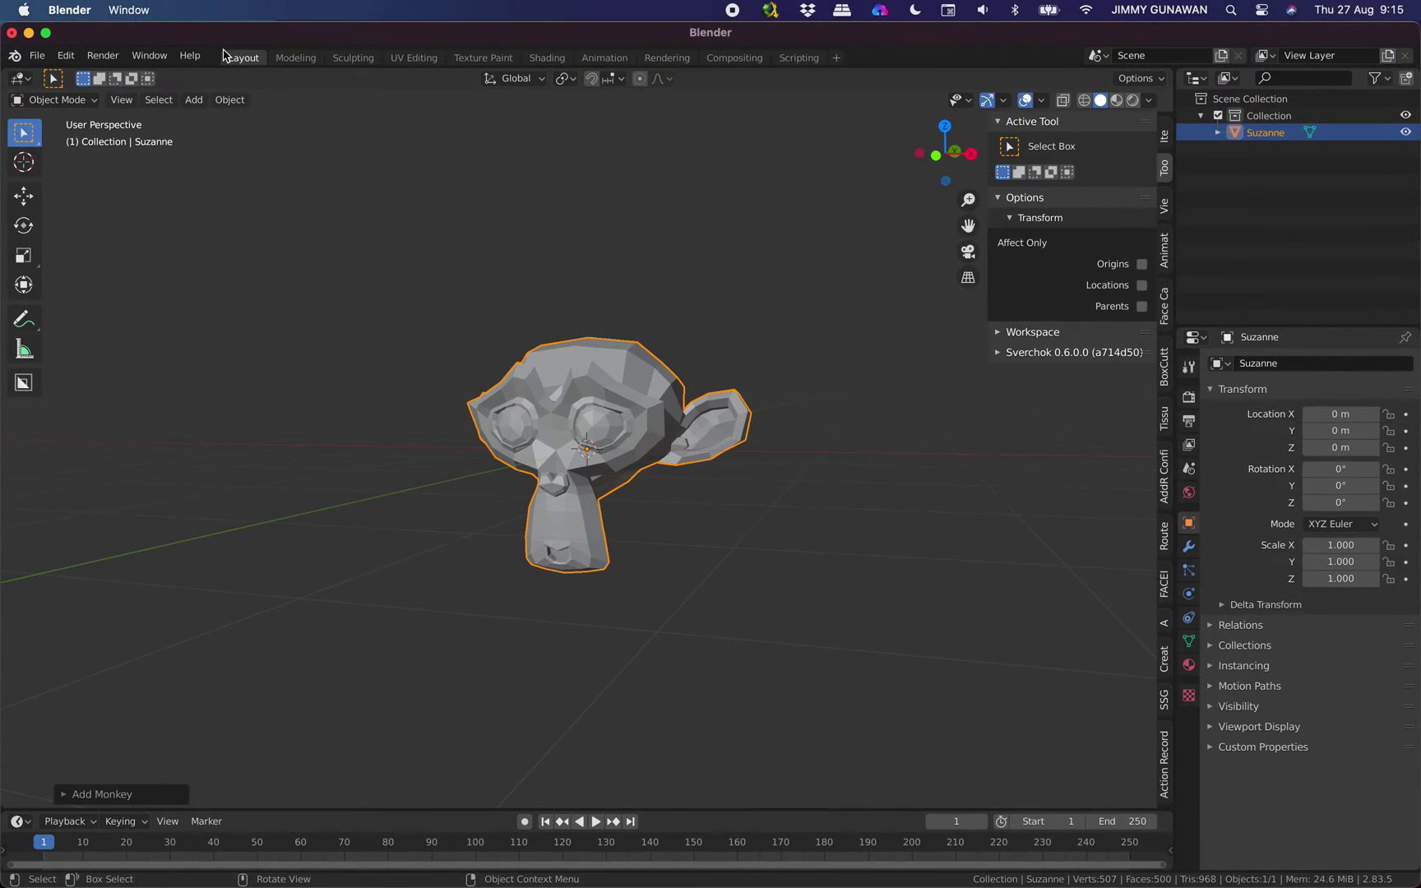
pyautogui.click(742, 247)
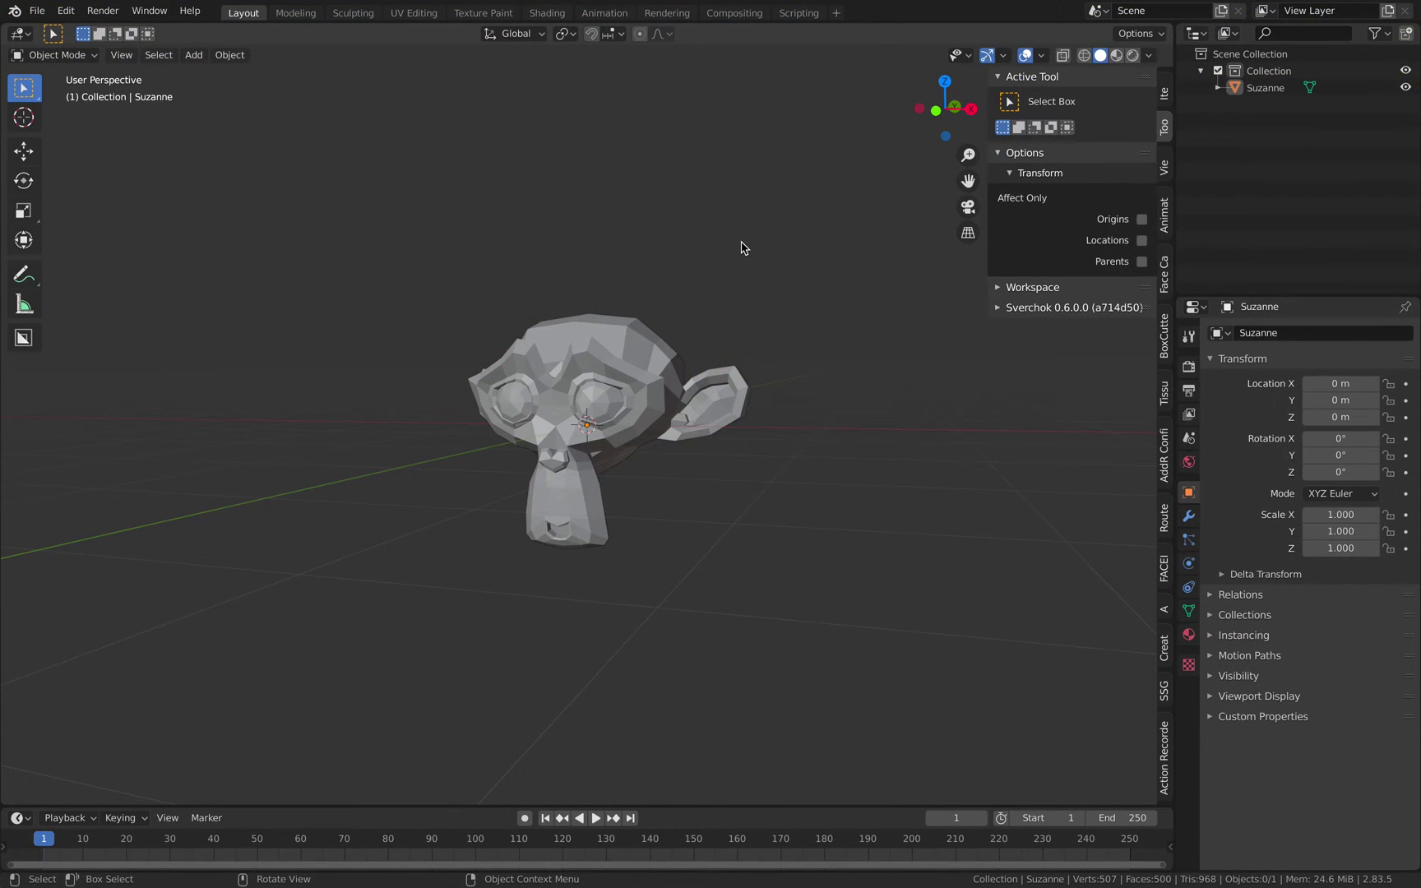
# Step: Display the AddRoutes OSC Config settings in the viewport sidebar and widen the sidebar so the fields are readable
pyautogui.click(1164, 176)
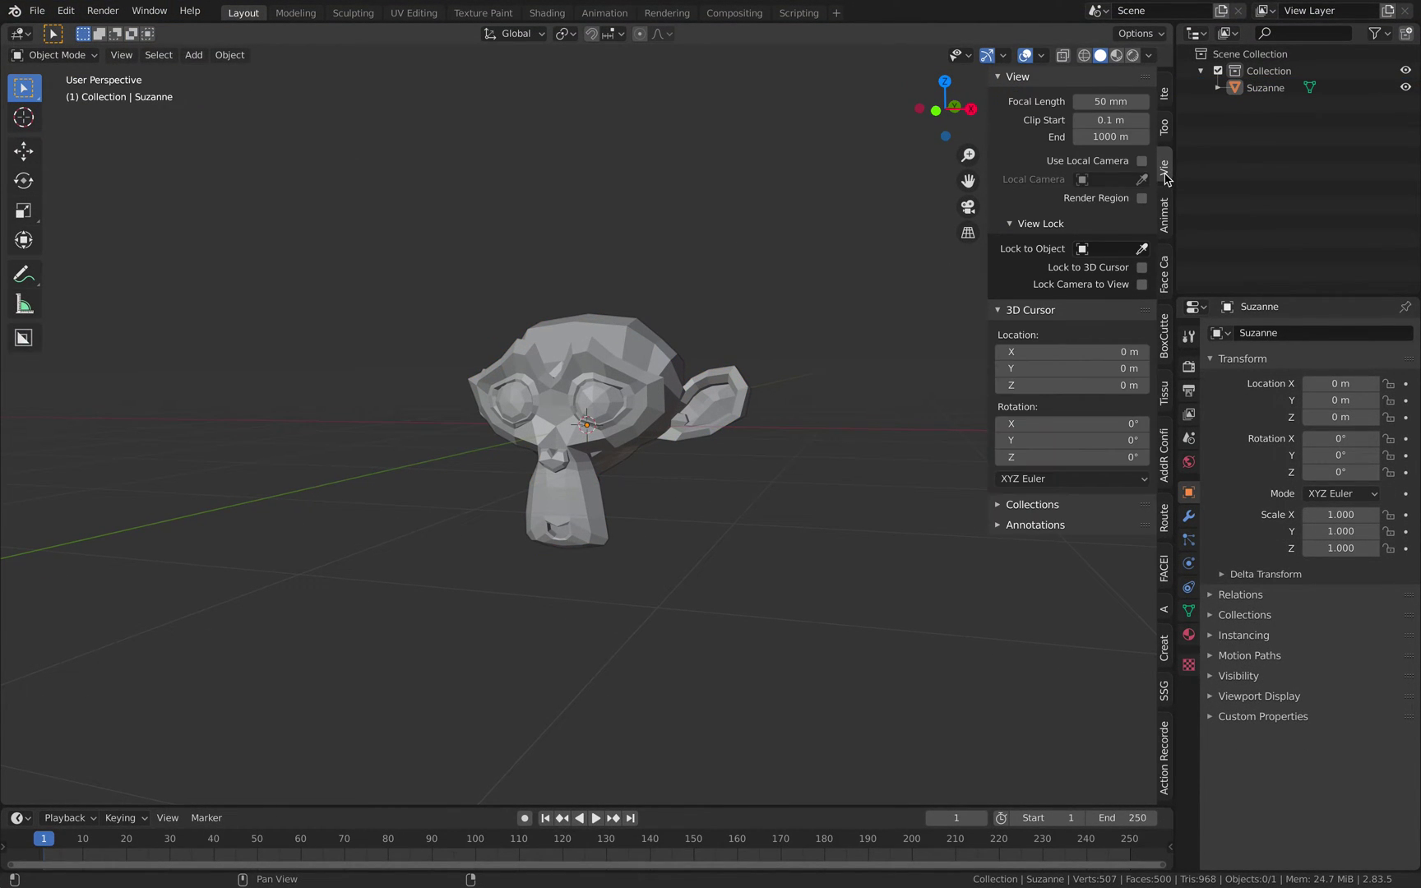
pyautogui.keyDown('ctrl'); pyautogui.scroll(-4, 1164, 177); pyautogui.keyUp('ctrl')
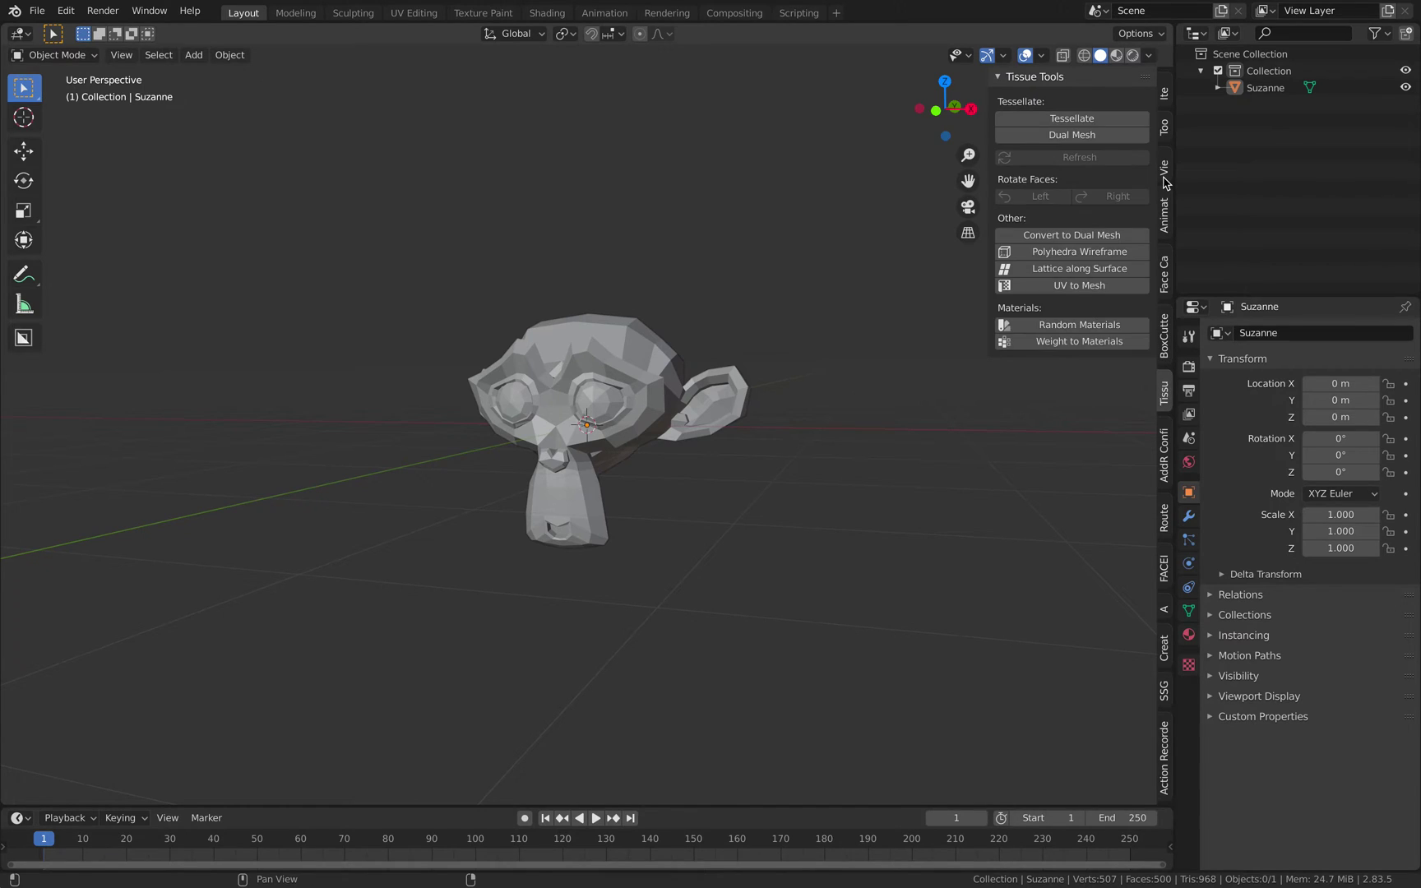
pyautogui.keyDown('ctrl'); pyautogui.scroll(5, 1164, 183); pyautogui.keyUp('ctrl')
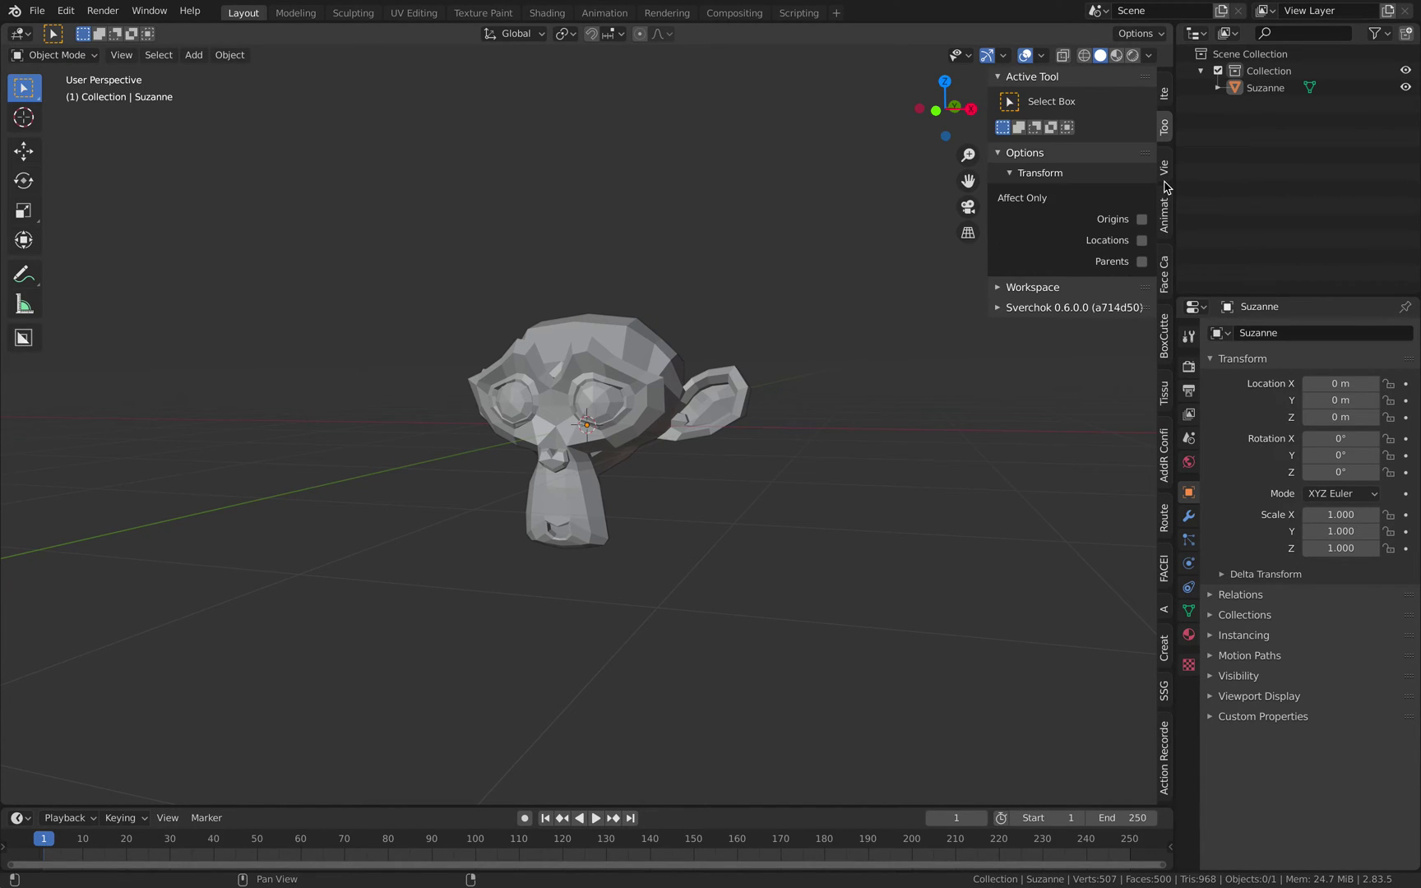
pyautogui.keyDown('ctrl'); pyautogui.scroll(-6, 1164, 188); pyautogui.keyUp('ctrl')
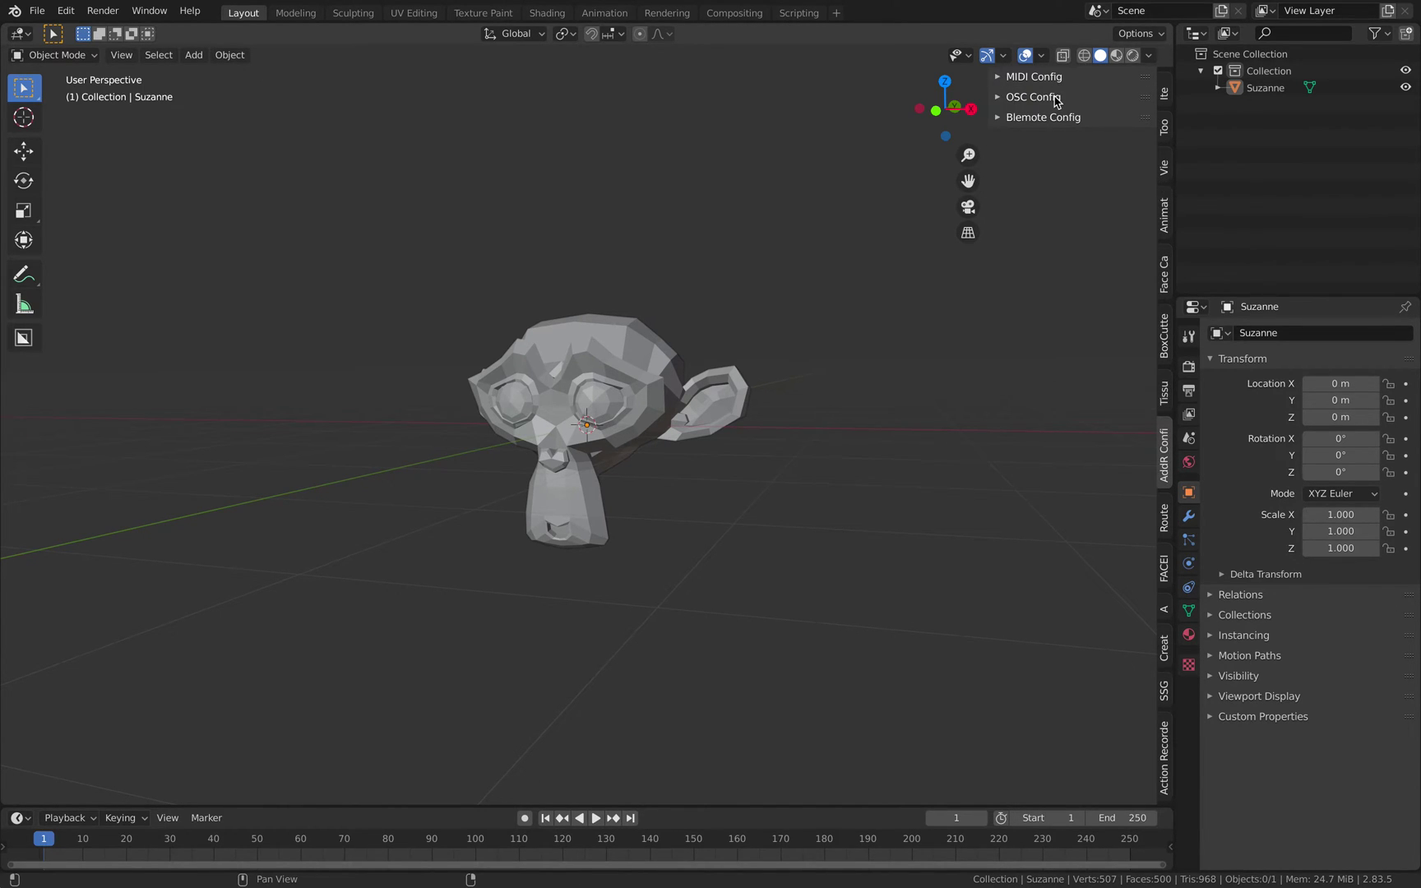
pyautogui.click(1034, 97)
pyautogui.moveTo(988, 129); pyautogui.dragTo(792, 120)
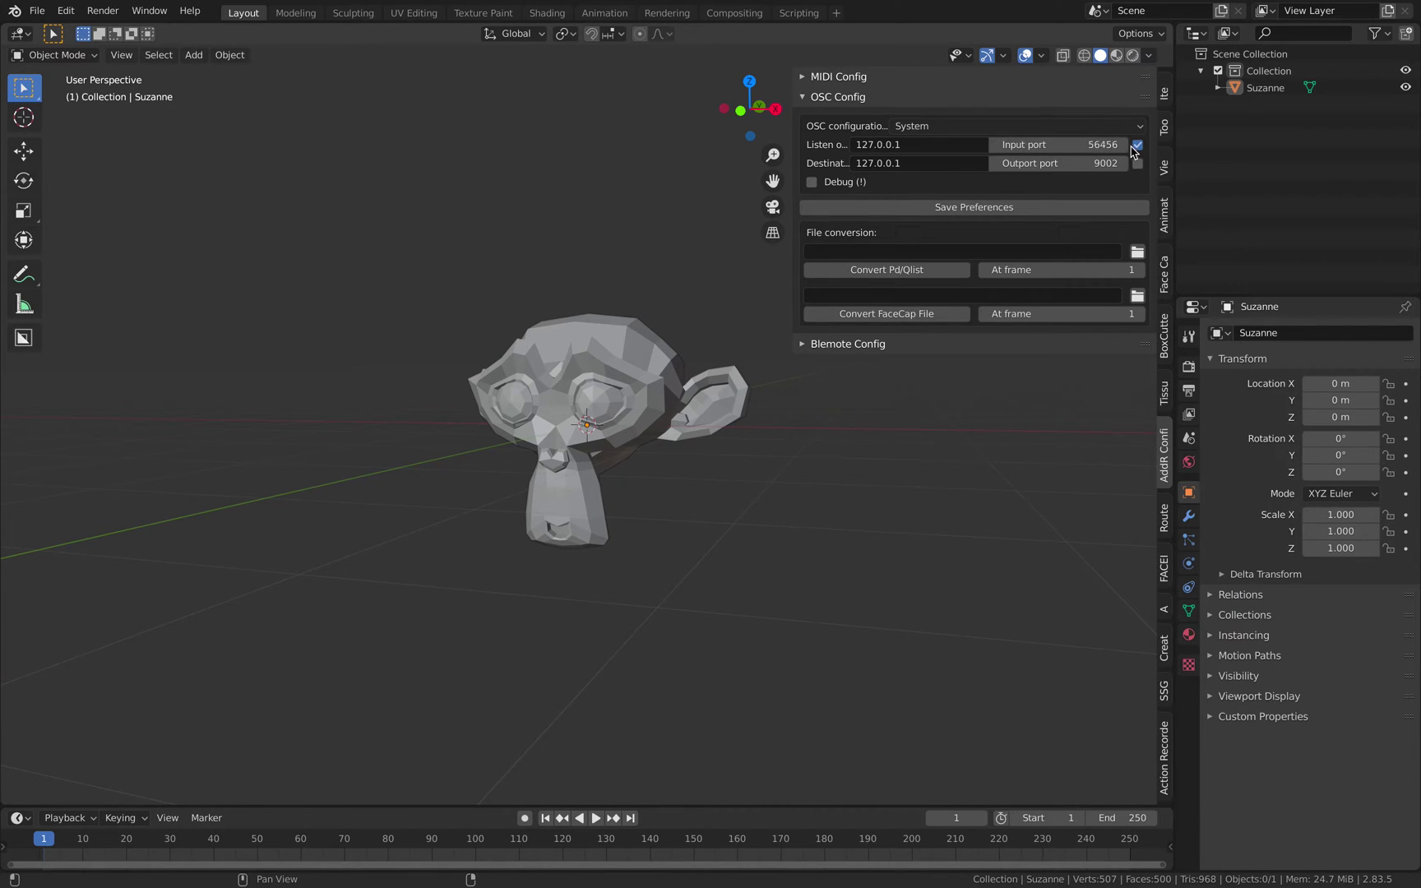
# Step: Switch back to BespokeSynth and widen its window to nearly the full screen width
pyautogui.keyDown('shift'); pyautogui.moveTo(650, 329); pyautogui.dragTo(543, 354, button='middle'); pyautogui.keyUp('shift')
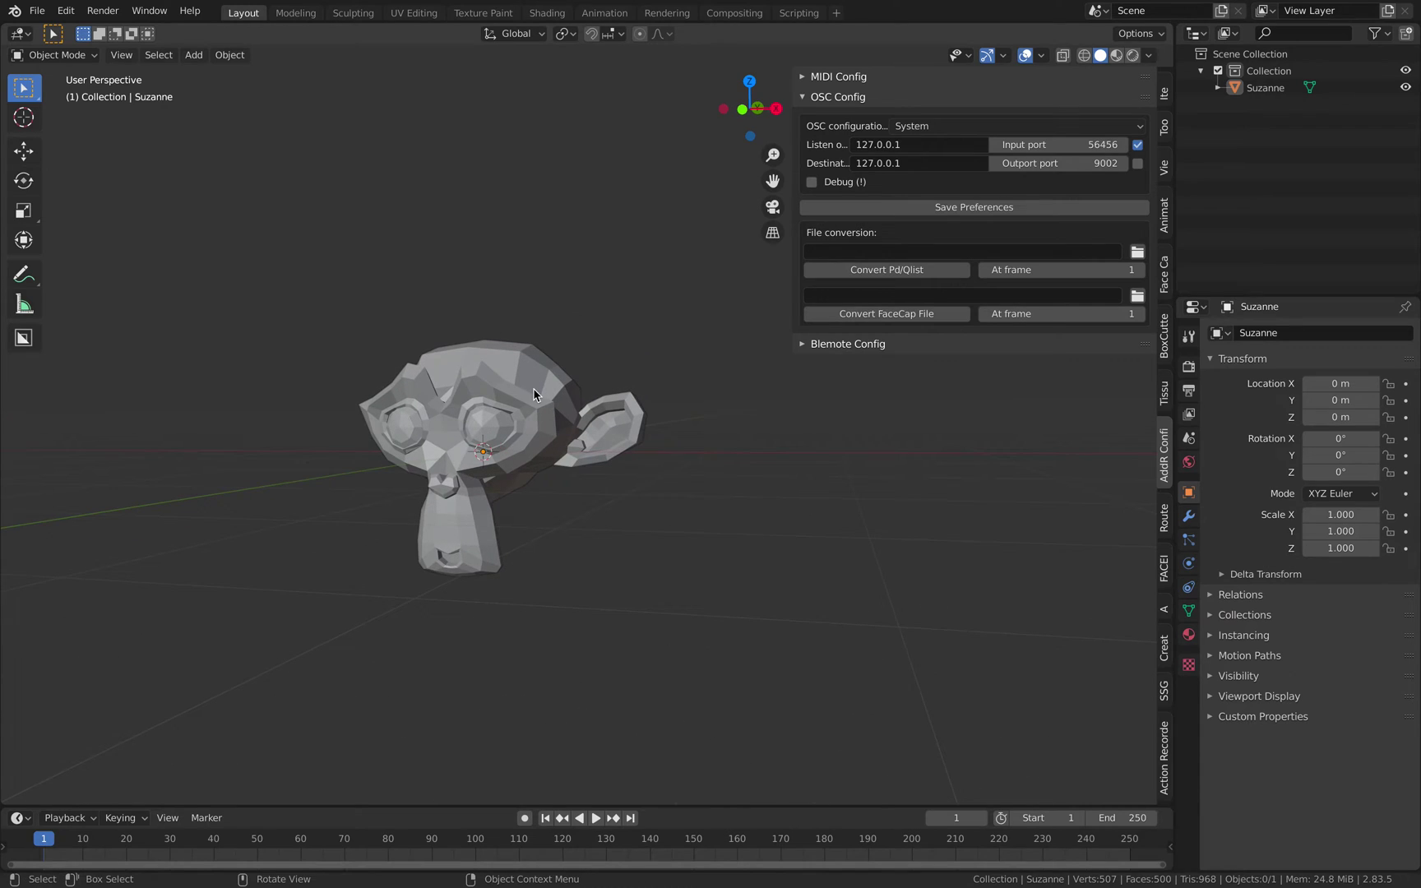
pyautogui.click(581, 403)
pyautogui.hotkey('ctrl', 'Left')
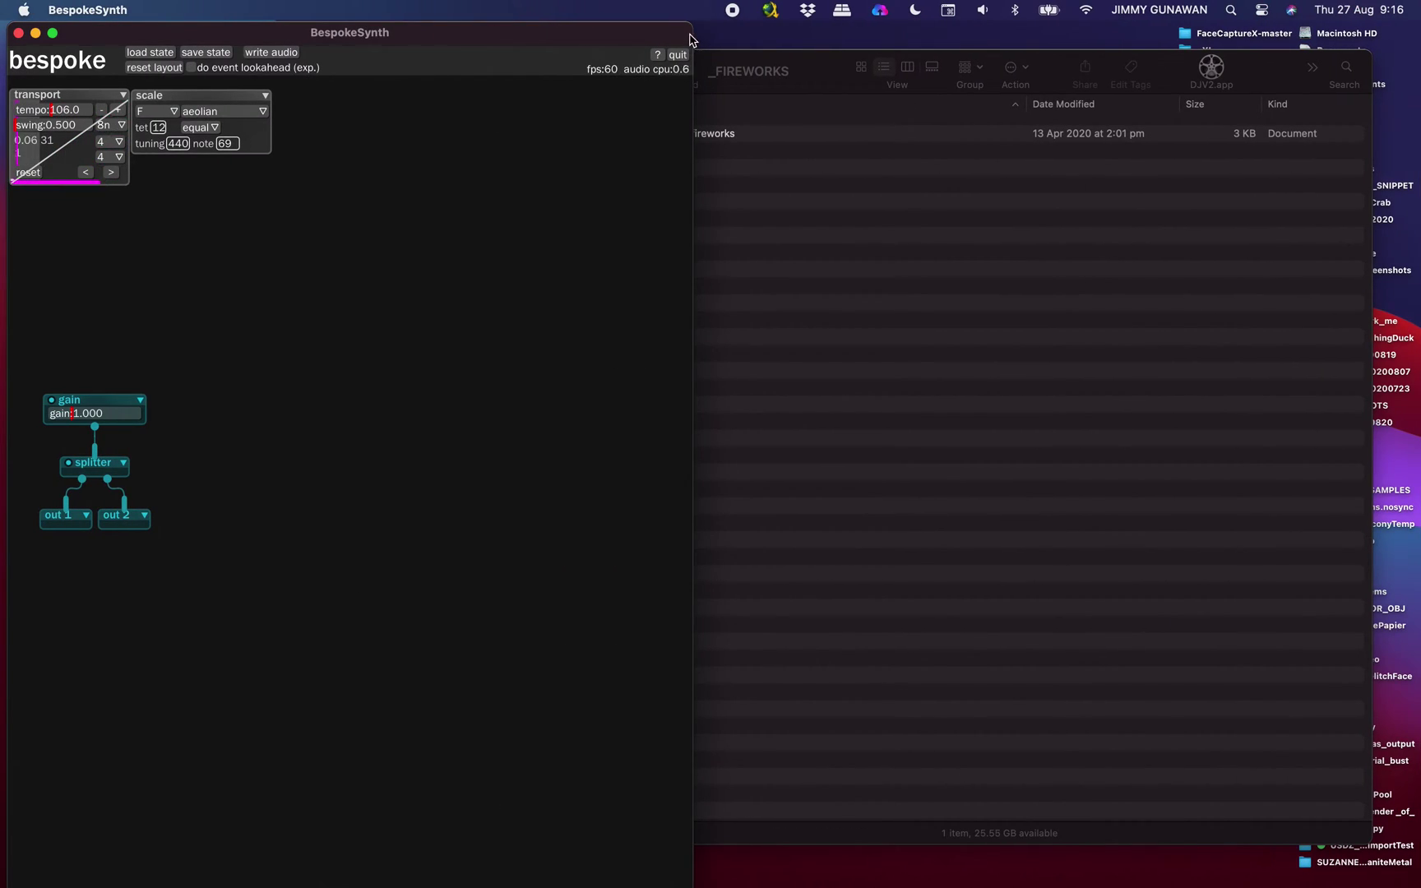
pyautogui.moveTo(691, 41); pyautogui.dragTo(1402, 101)
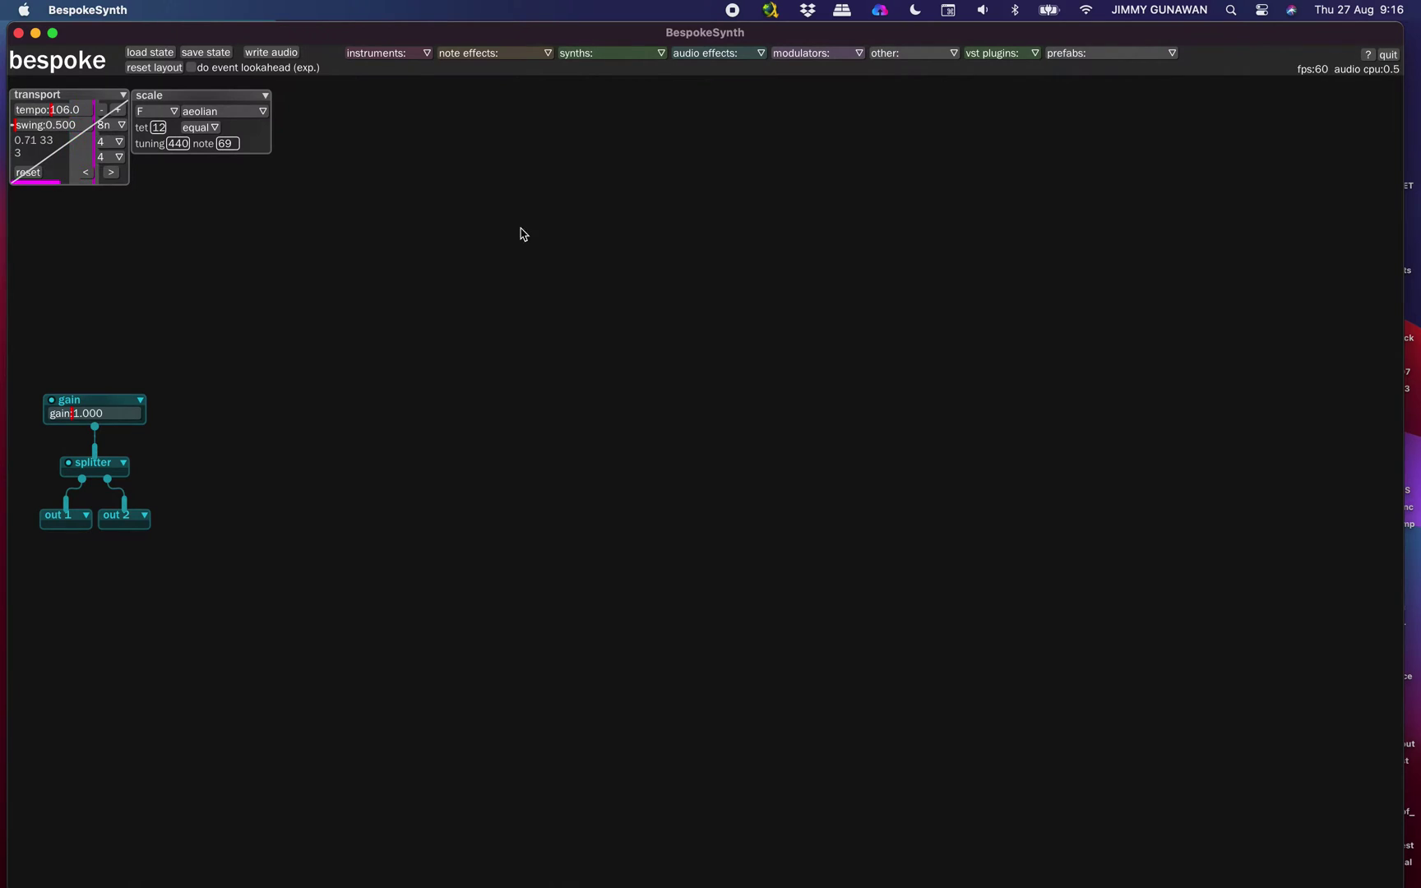
pyautogui.click(420, 54)
pyautogui.click(478, 57)
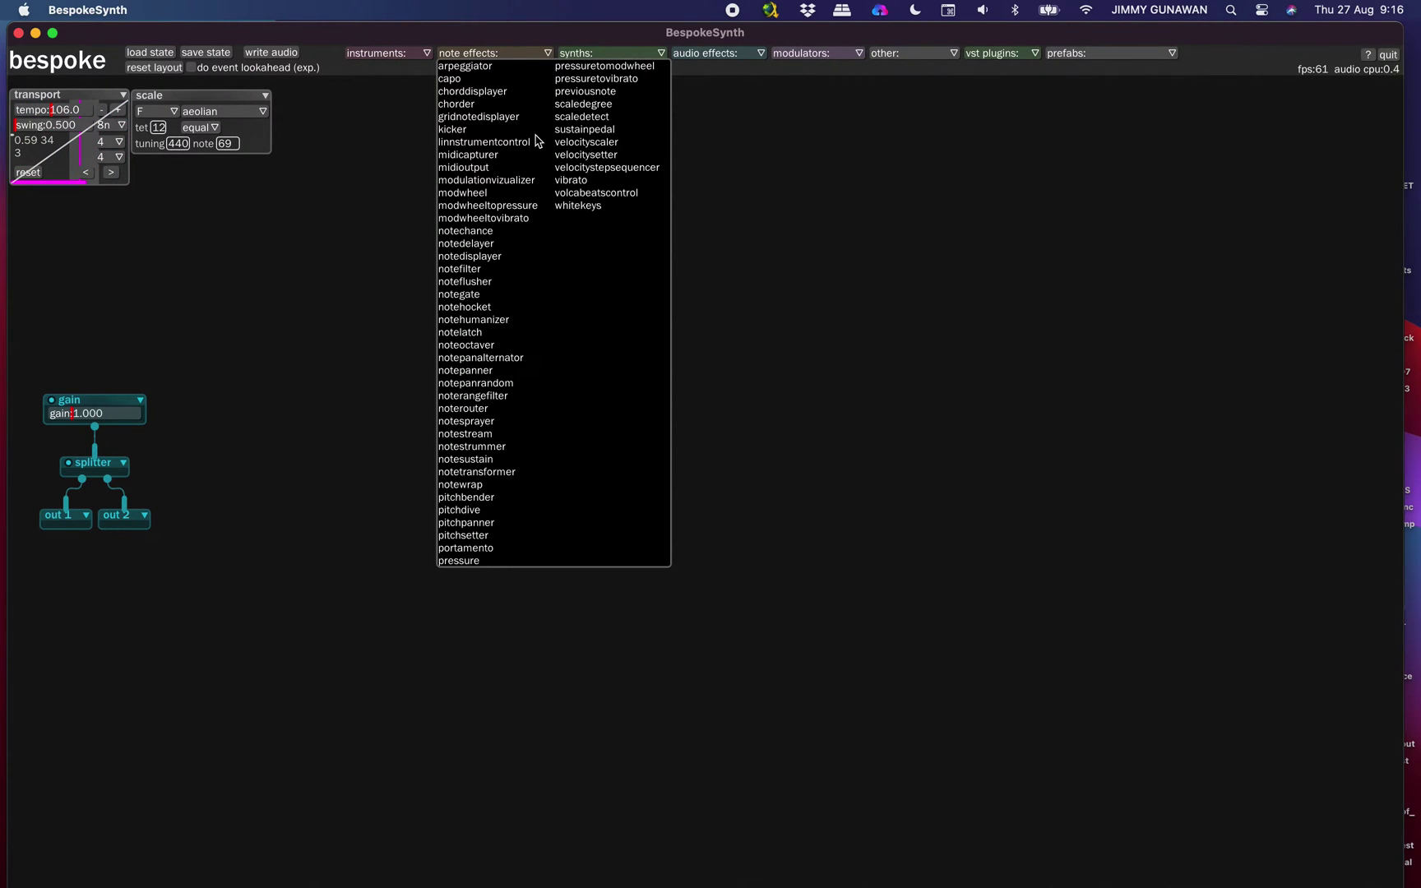
pyautogui.click(627, 56)
pyautogui.click(716, 56)
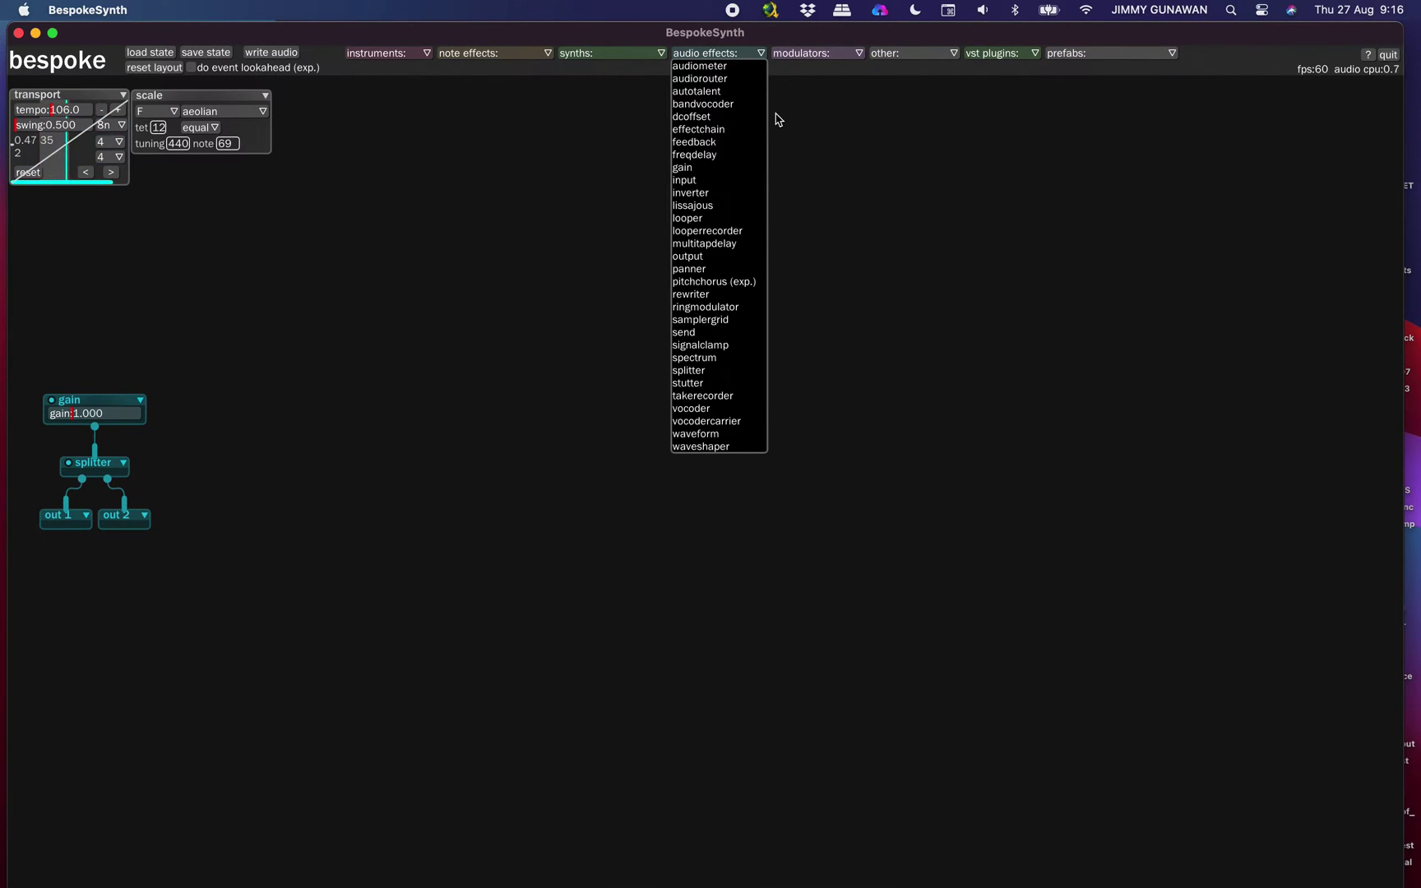
pyautogui.click(812, 56)
pyautogui.click(907, 54)
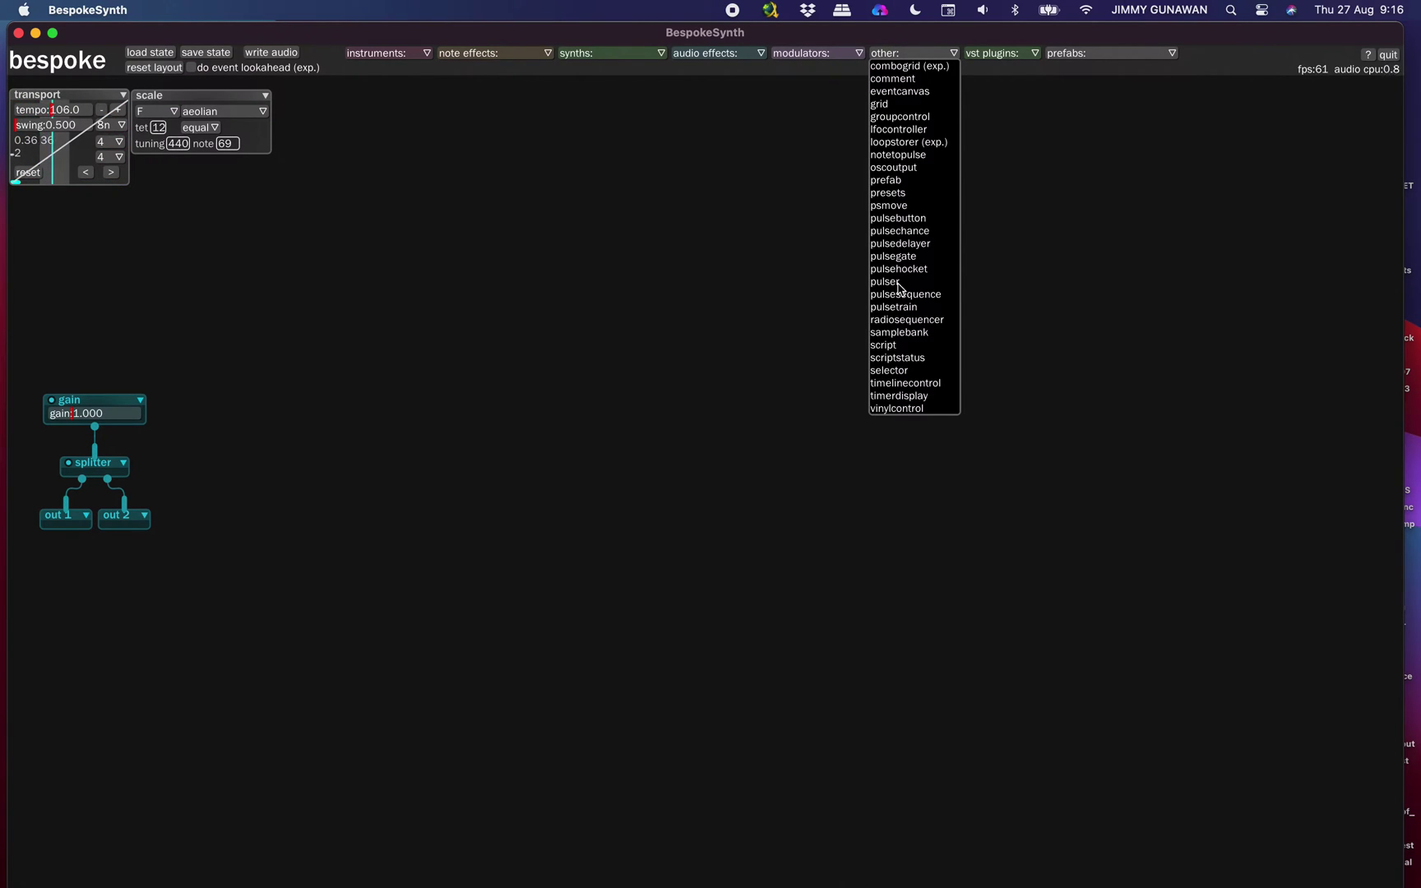
pyautogui.click(691, 290)
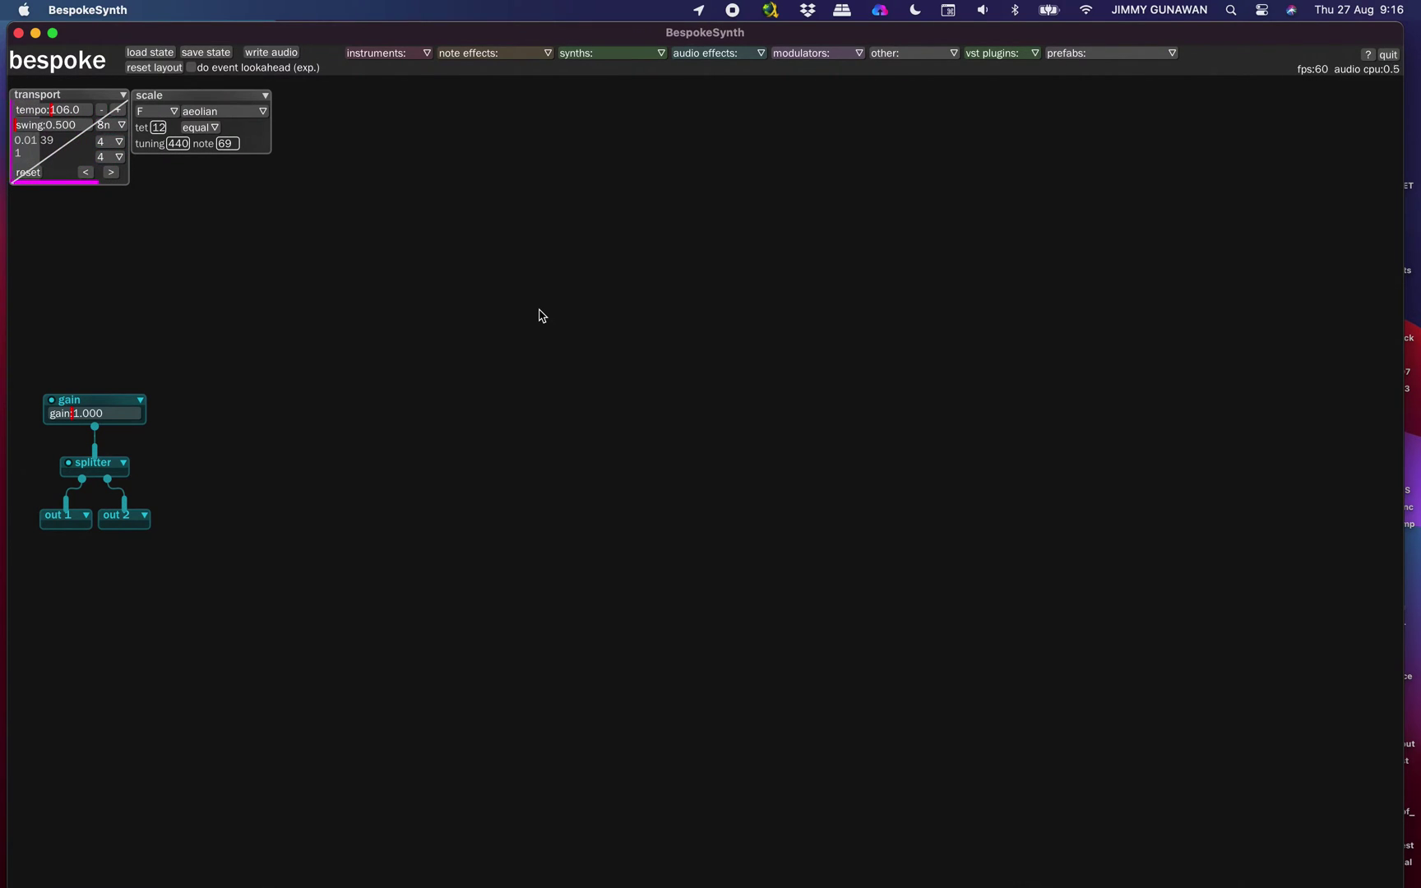
# Step: Add a drumplayer module to the empty canvas and a drumsequencer module beside it
pyautogui.press('d')
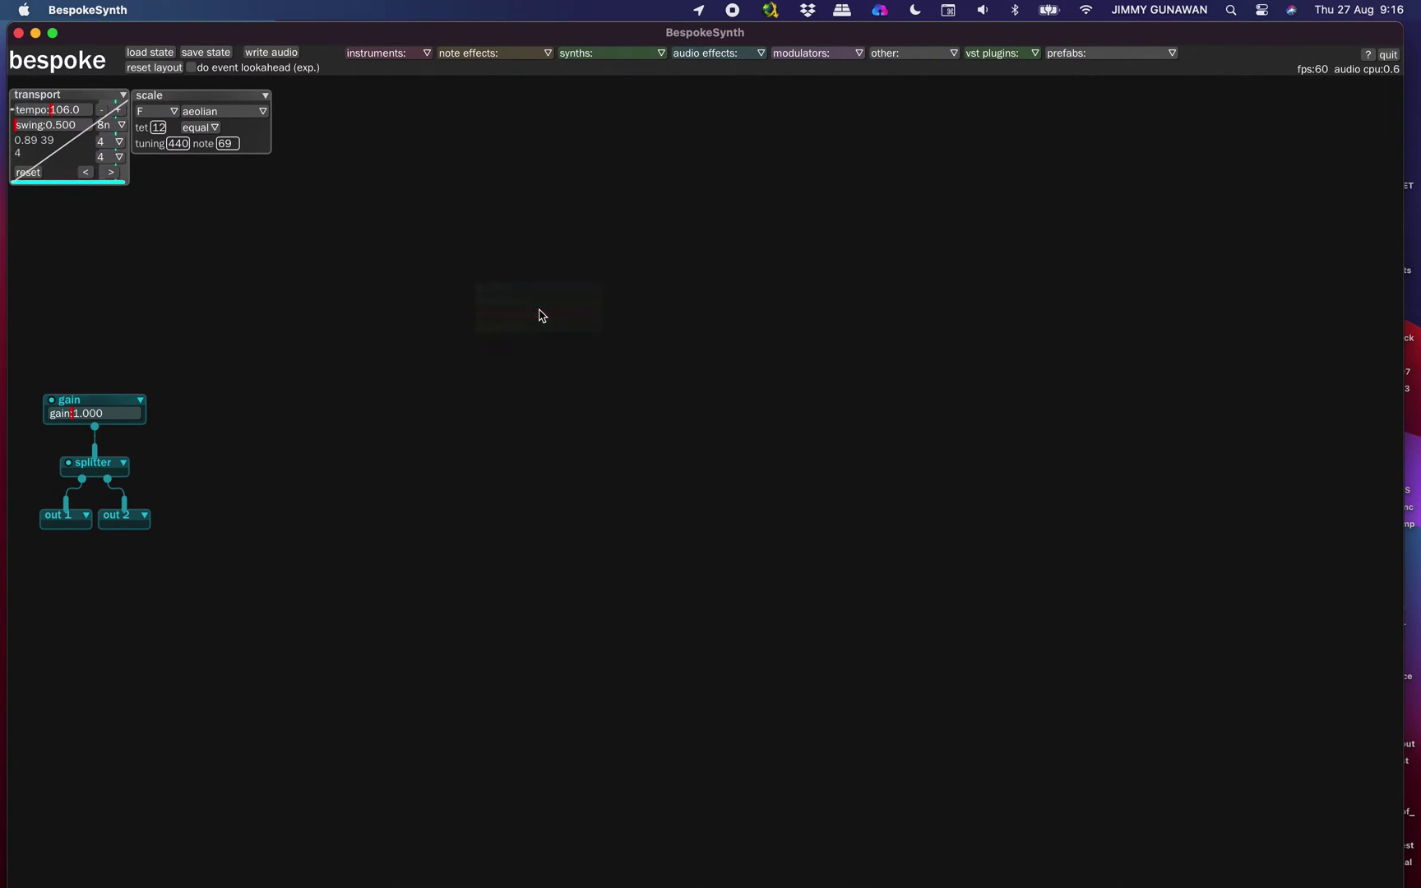
pyautogui.press('d')
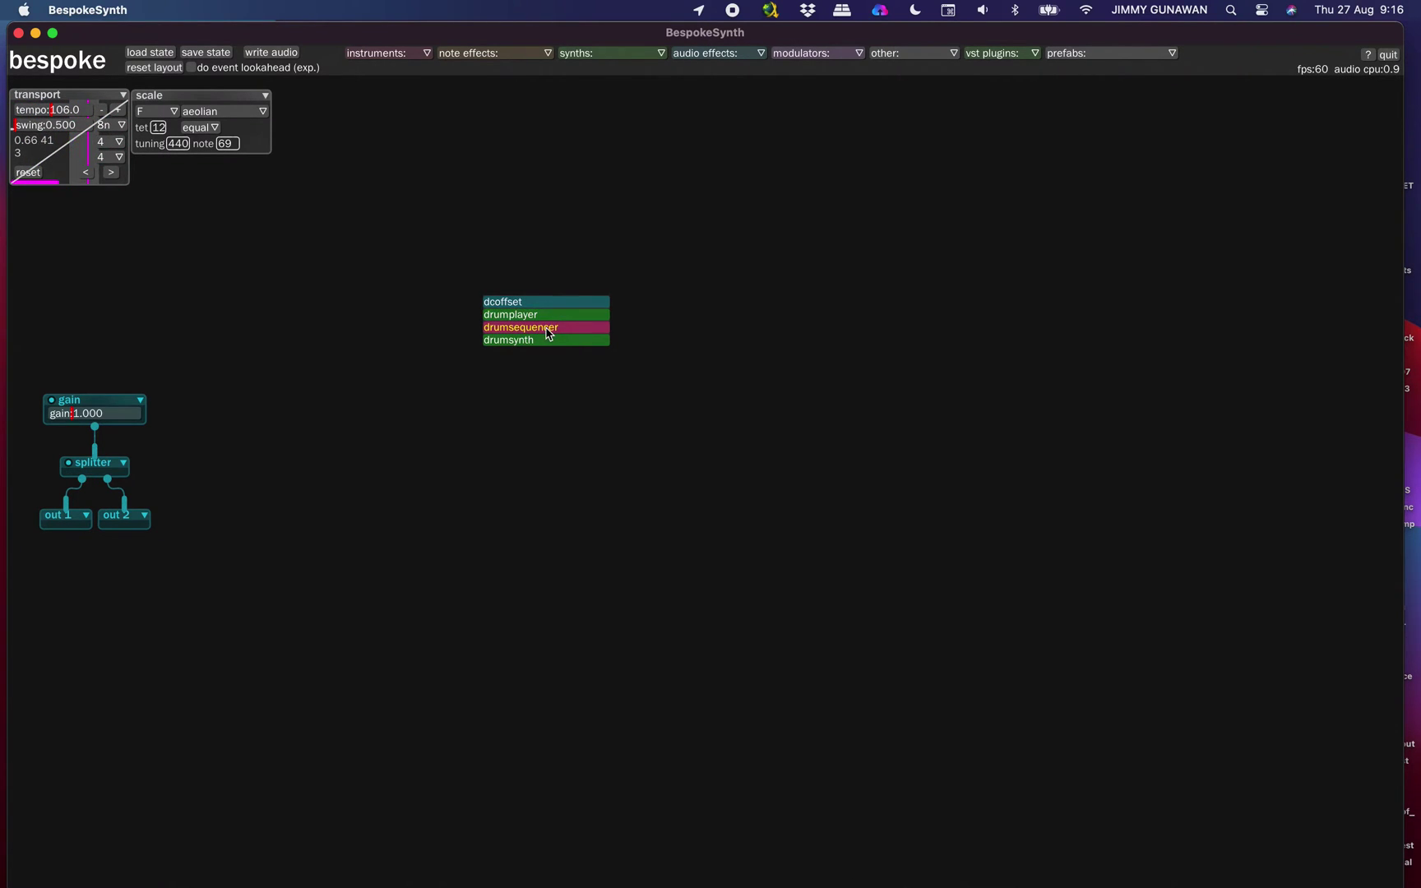
pyautogui.click(543, 319)
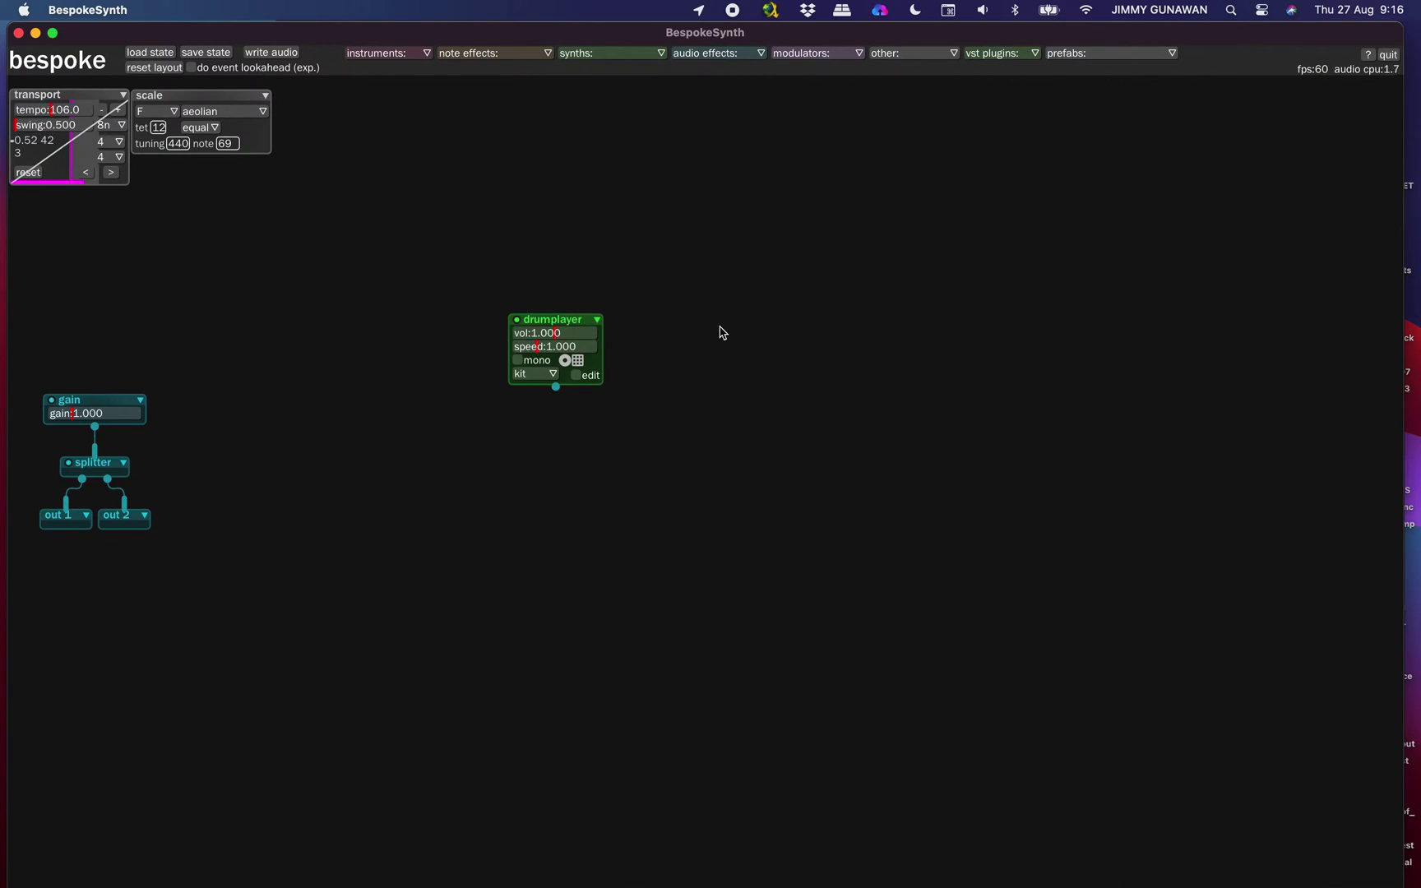
pyautogui.rightClick(719, 330)
pyautogui.click(720, 329)
pyautogui.click(737, 301)
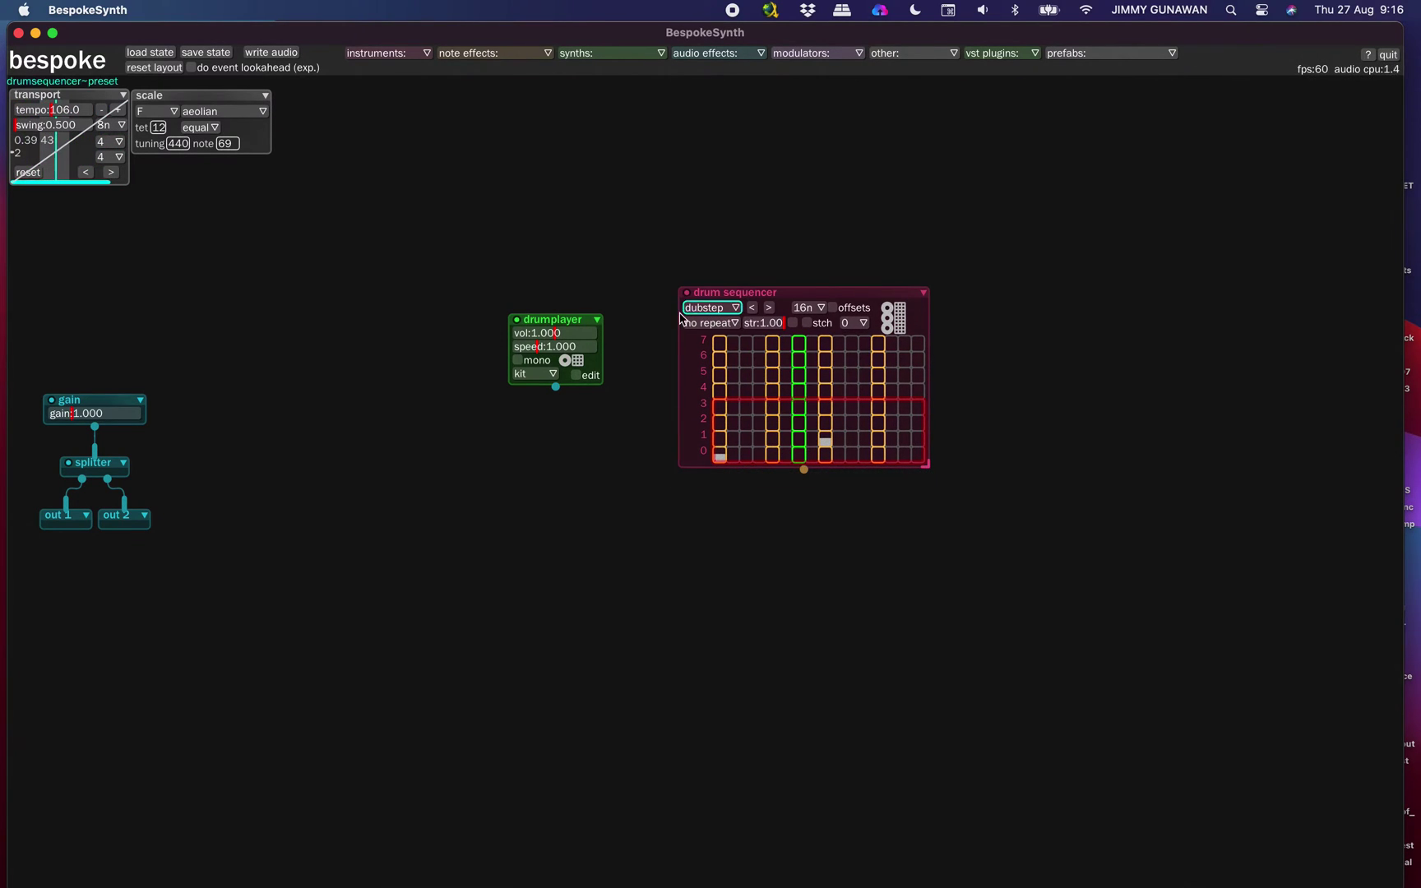
# Step: Connect the drumplayer's output to the gain module and the drum sequencer's output to the drumplayer, with the sequencer placed above the drumplayer
pyautogui.moveTo(551, 319); pyautogui.dragTo(536, 250)
pyautogui.moveTo(738, 298); pyautogui.dragTo(752, 250)
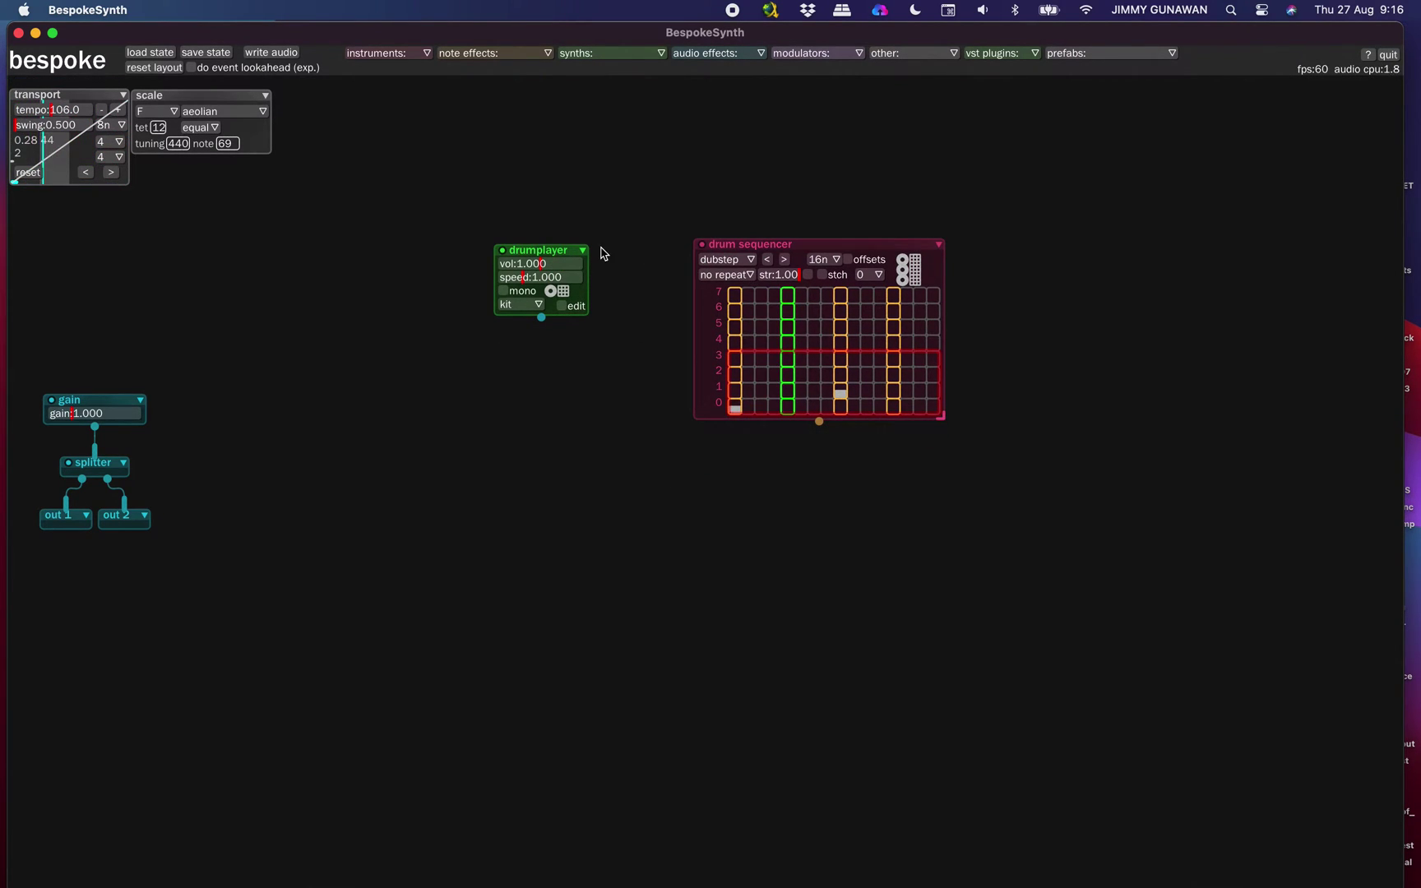
pyautogui.moveTo(573, 254); pyautogui.dragTo(565, 323)
pyautogui.moveTo(532, 385); pyautogui.dragTo(95, 407)
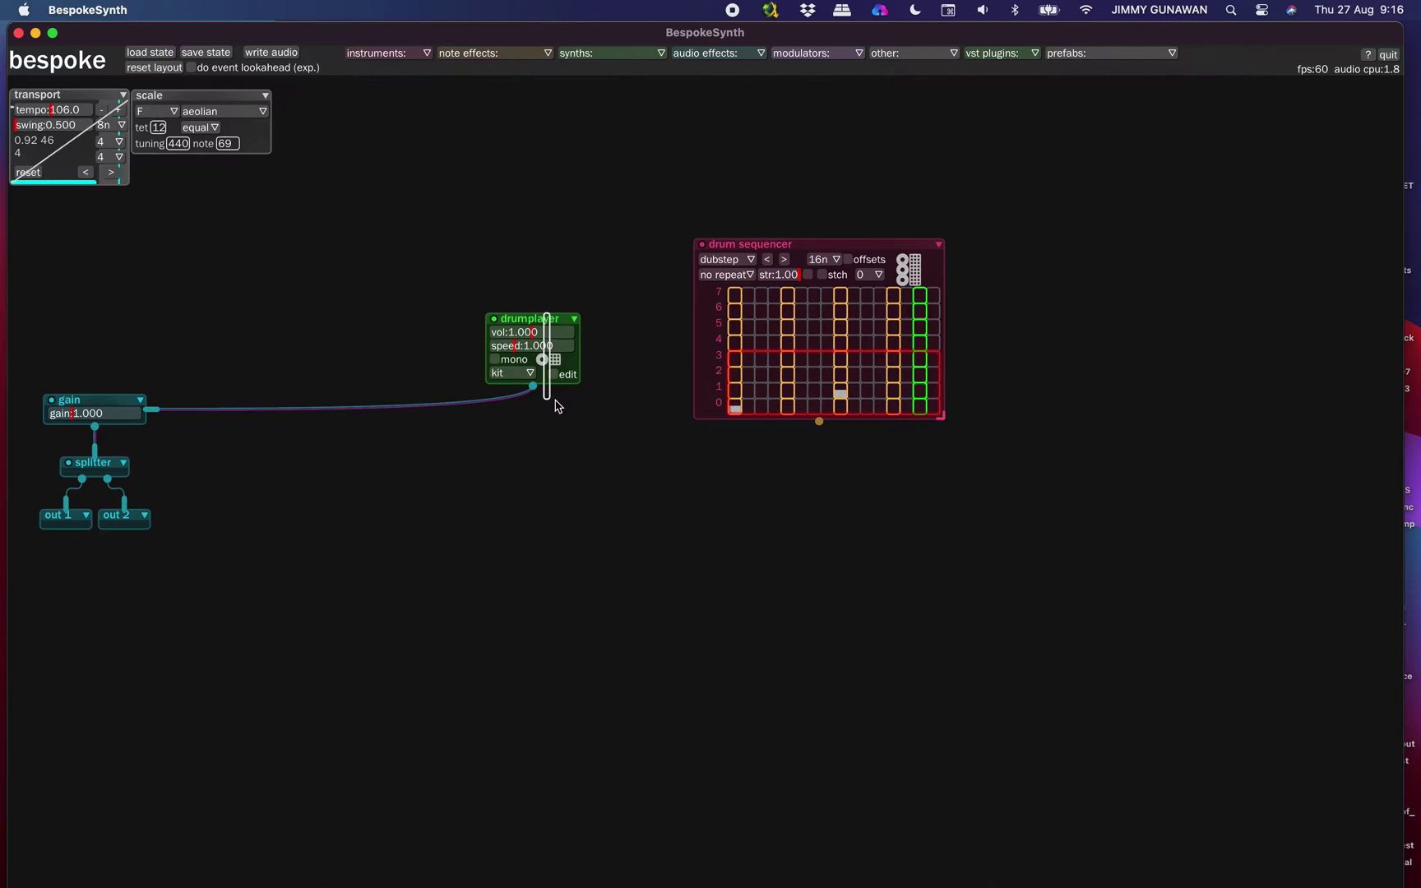
pyautogui.moveTo(538, 320); pyautogui.dragTo(543, 444)
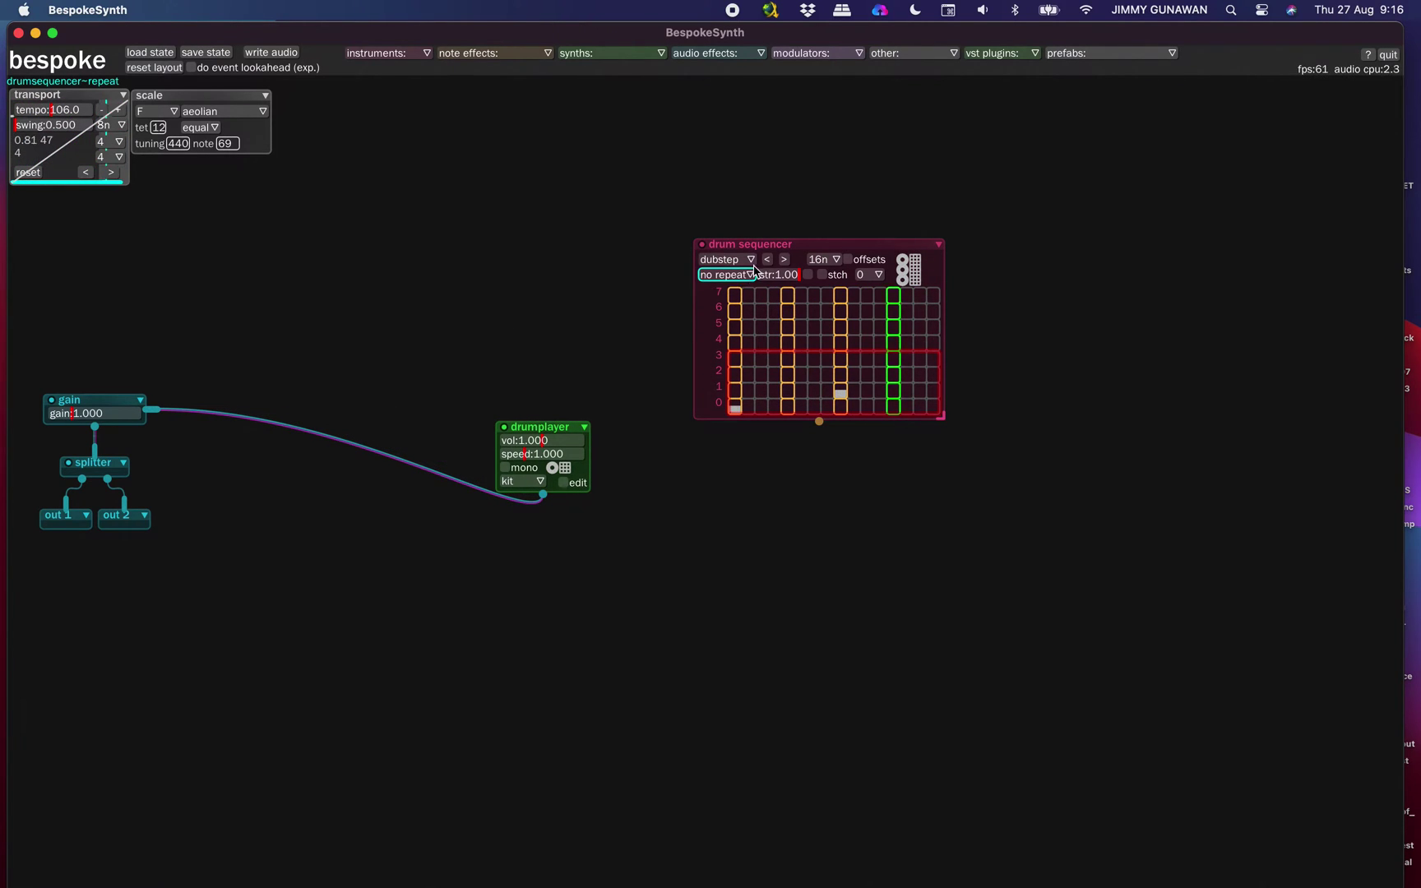
pyautogui.moveTo(744, 243); pyautogui.dragTo(611, 149)
pyautogui.moveTo(687, 327); pyautogui.dragTo(558, 432)
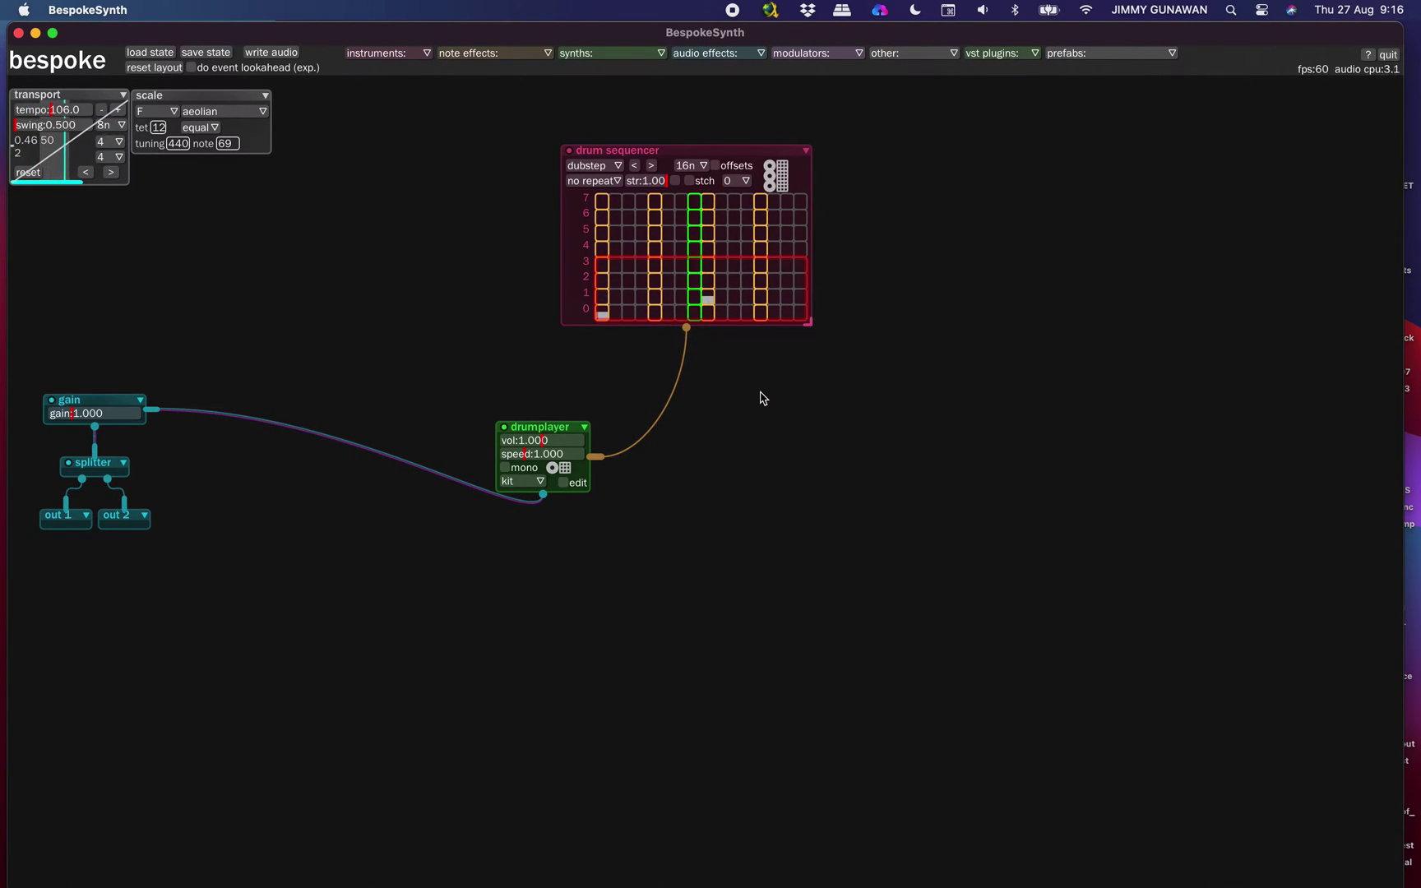
# Step: Raise the system volume and set the drum sequencer's preset to amen
pyautogui.press('XF86AudioRaiseVolume')
pyautogui.press('XF86AudioRaiseVolume')
pyautogui.press('XF86AudioRaiseVolume')
pyautogui.press('XF86AudioRaiseVolume')
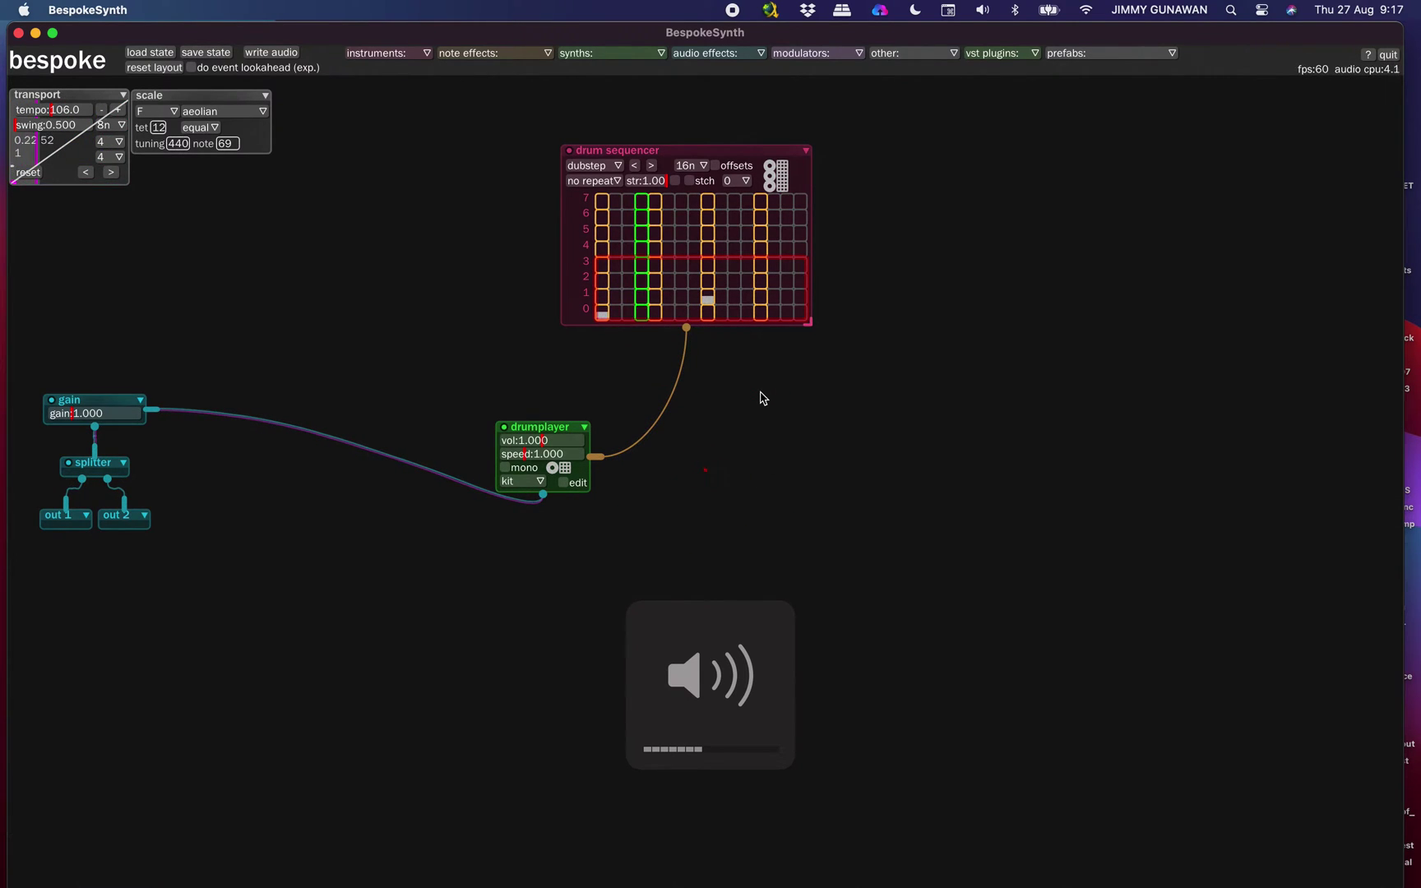
pyautogui.click(594, 165)
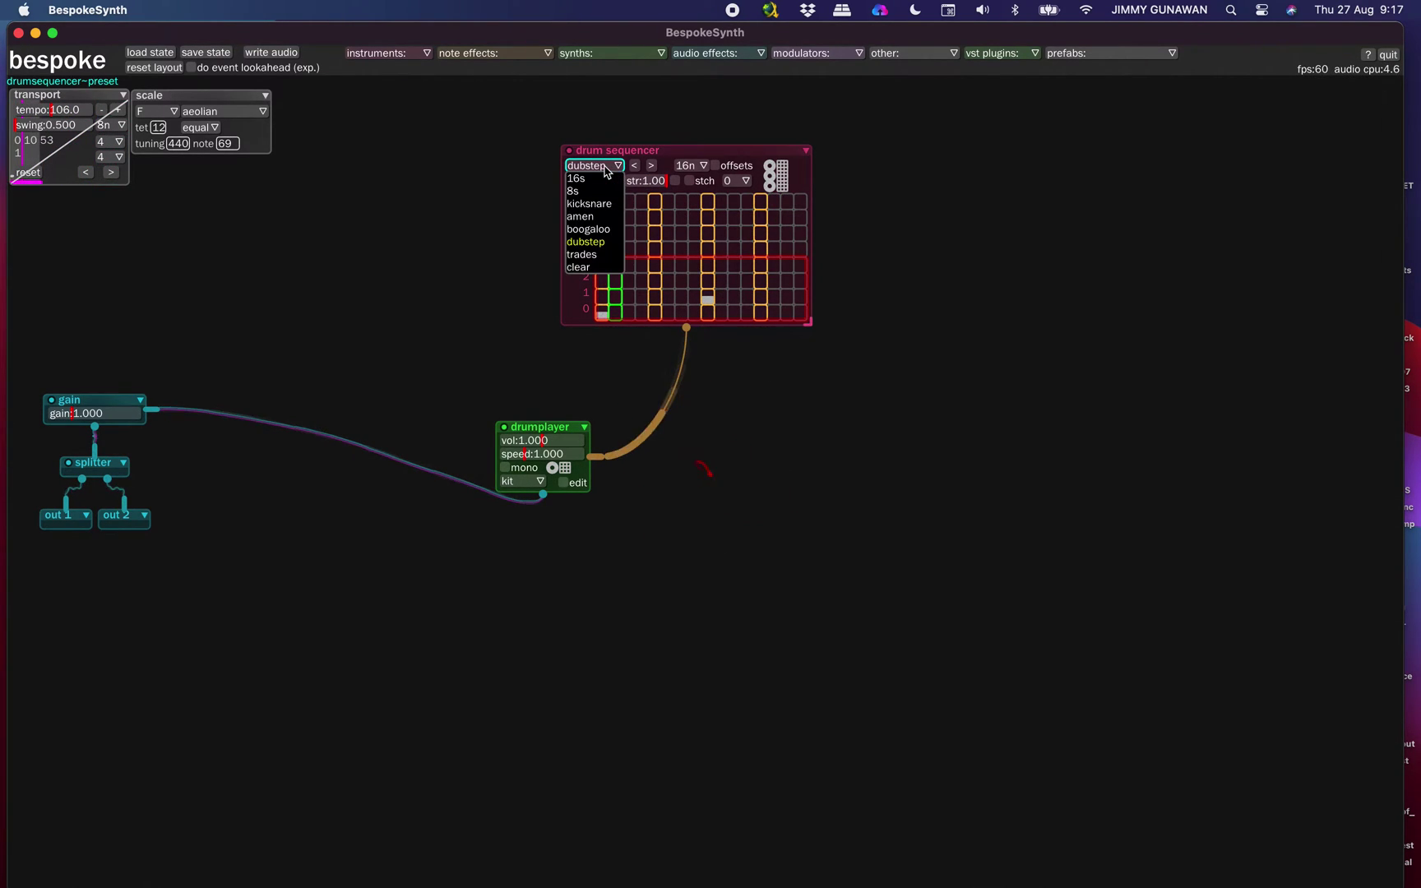
pyautogui.click(580, 212)
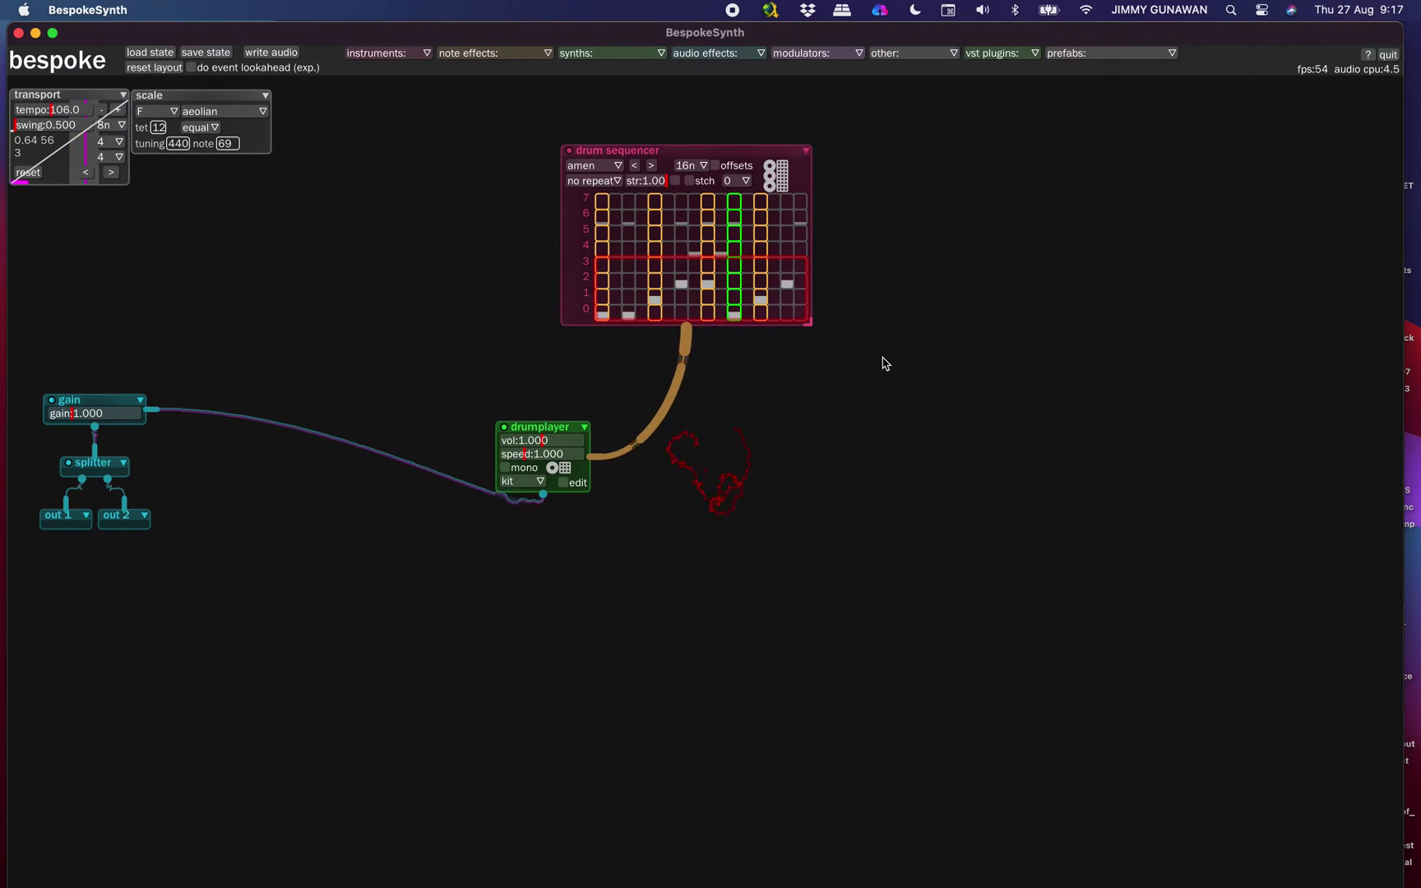
# Step: Add a leveltocv module to the right of the drumplayer and save the current state as 2020-08-27_09-17.bsk
pyautogui.press('l')
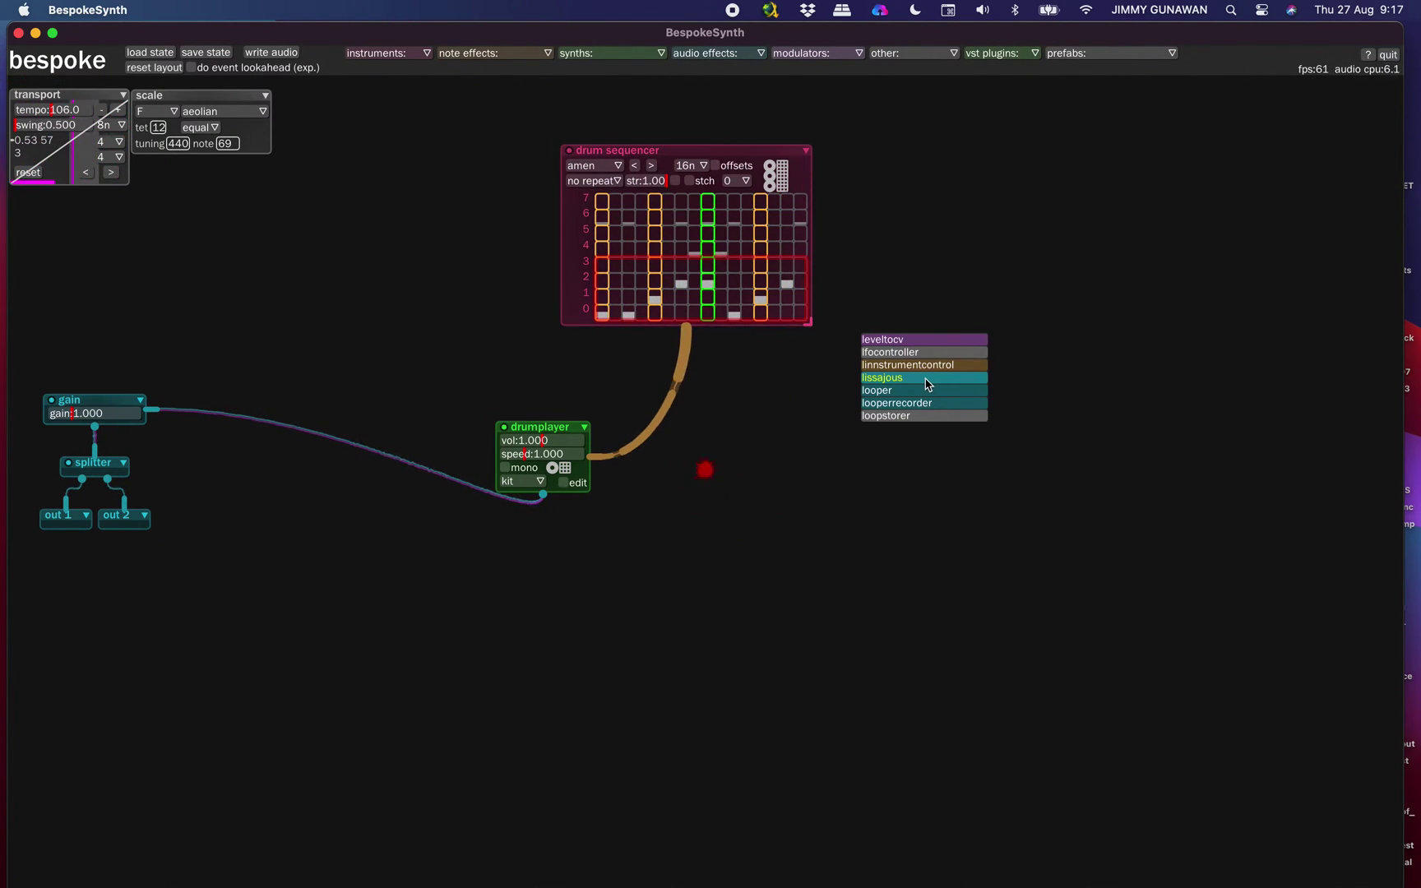
pyautogui.click(908, 338)
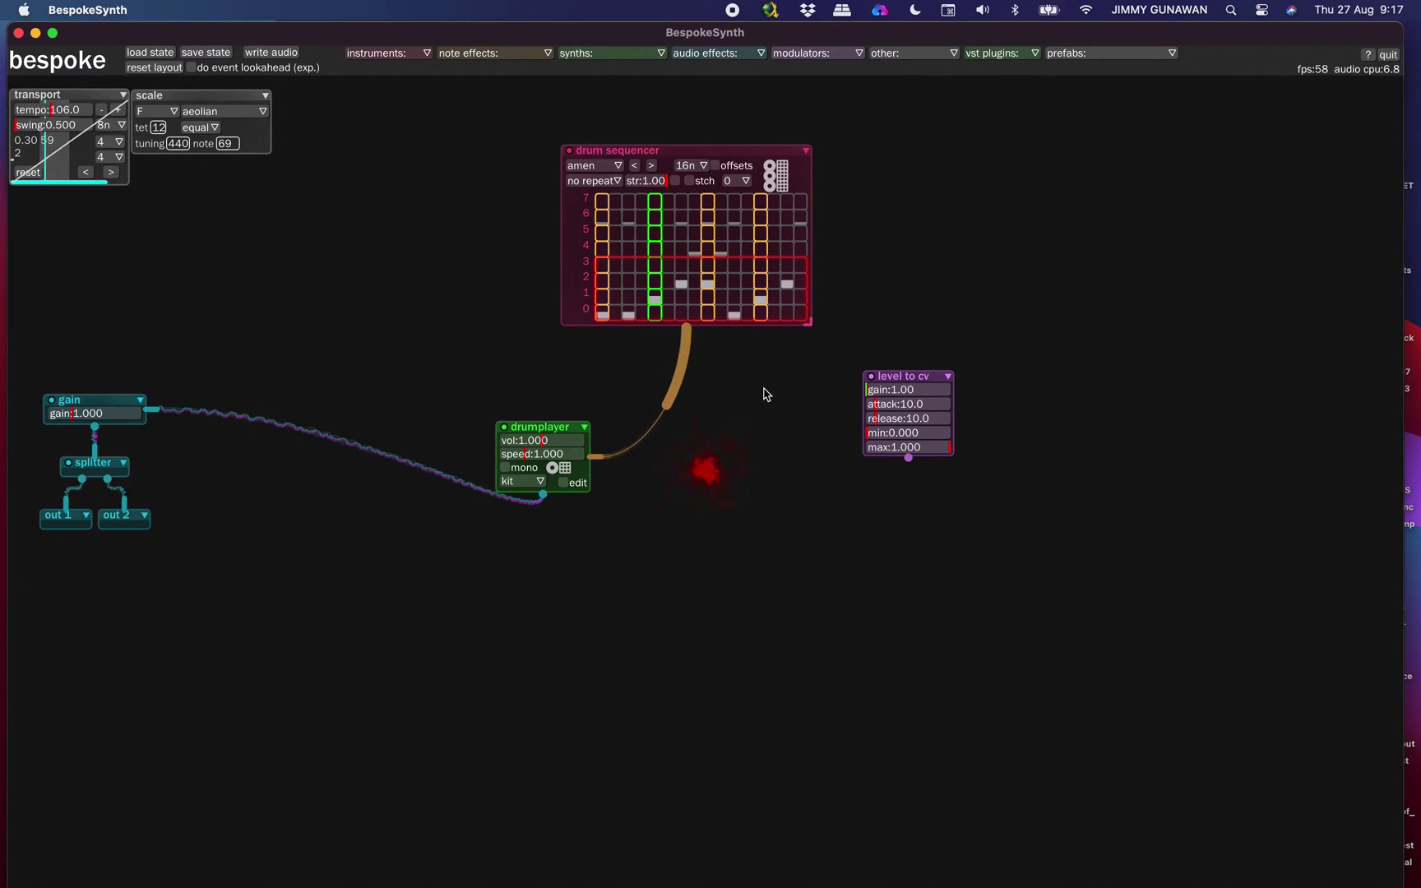
pyautogui.moveTo(921, 380); pyautogui.dragTo(894, 435)
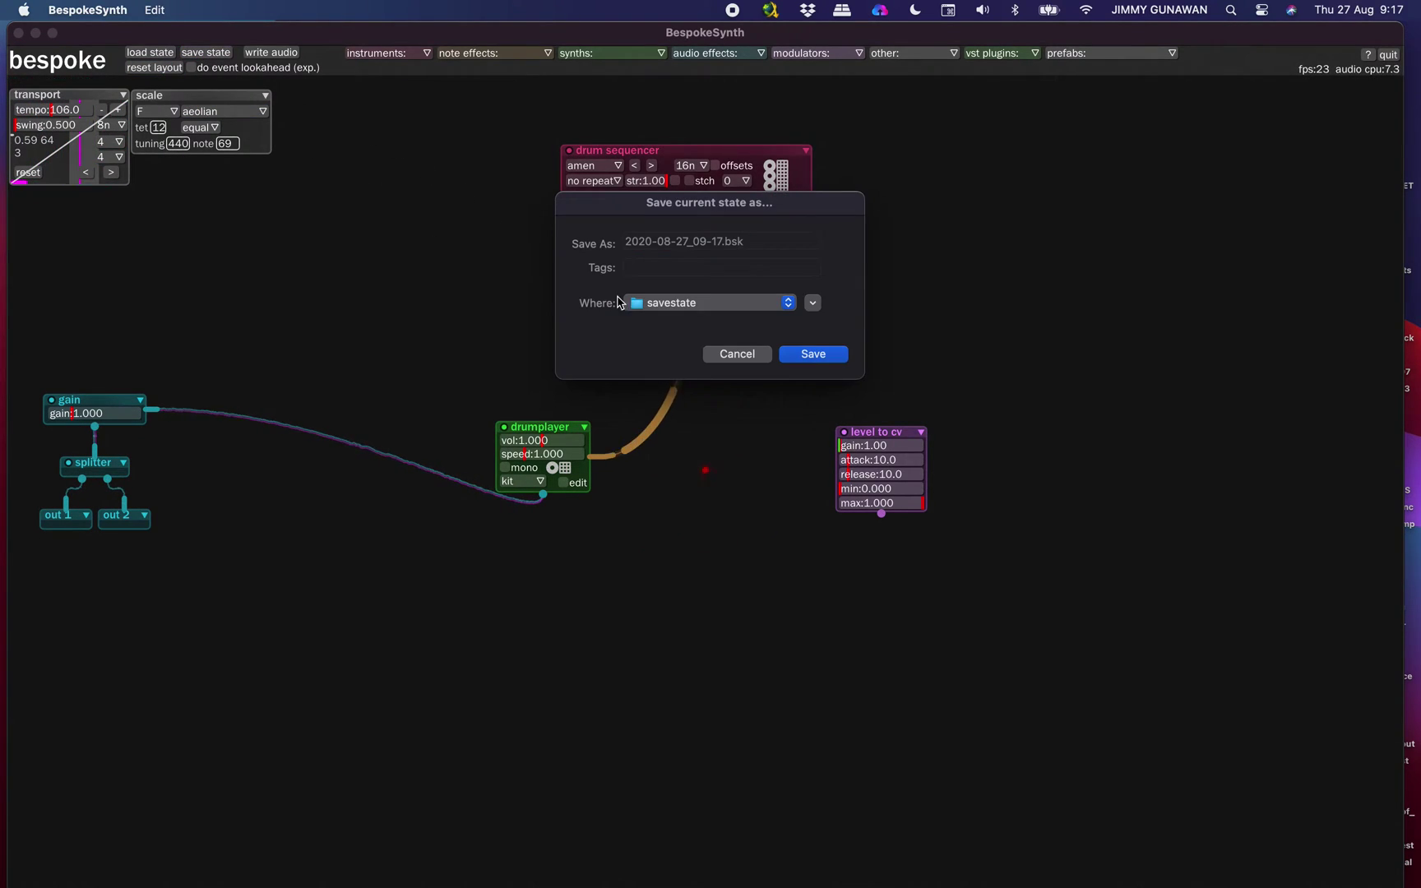
pyautogui.click(817, 357)
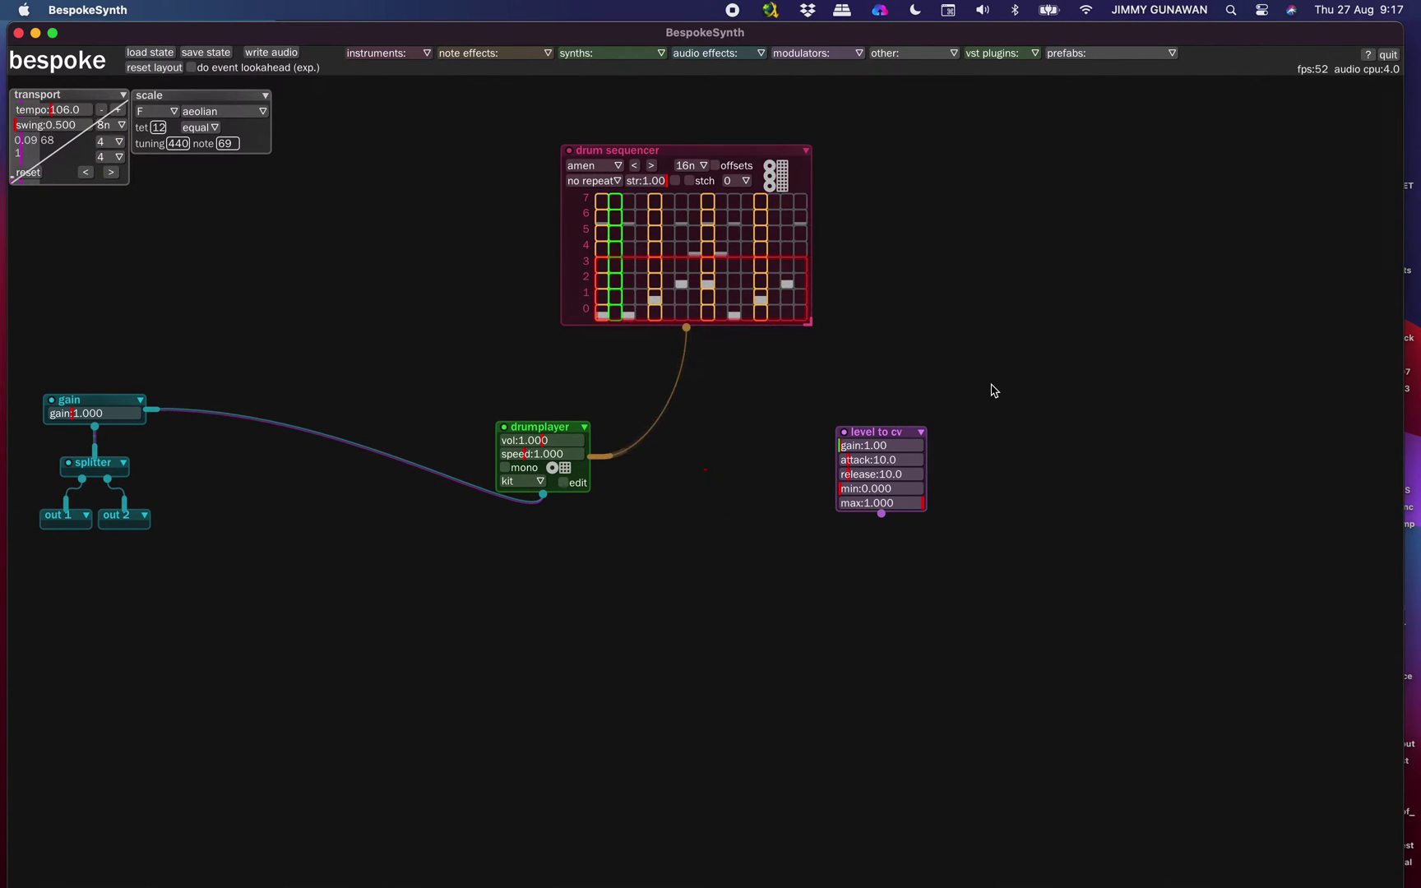
# Step: Add an oscoutput module and place it above and to the right of the level to cv module
pyautogui.press('o')
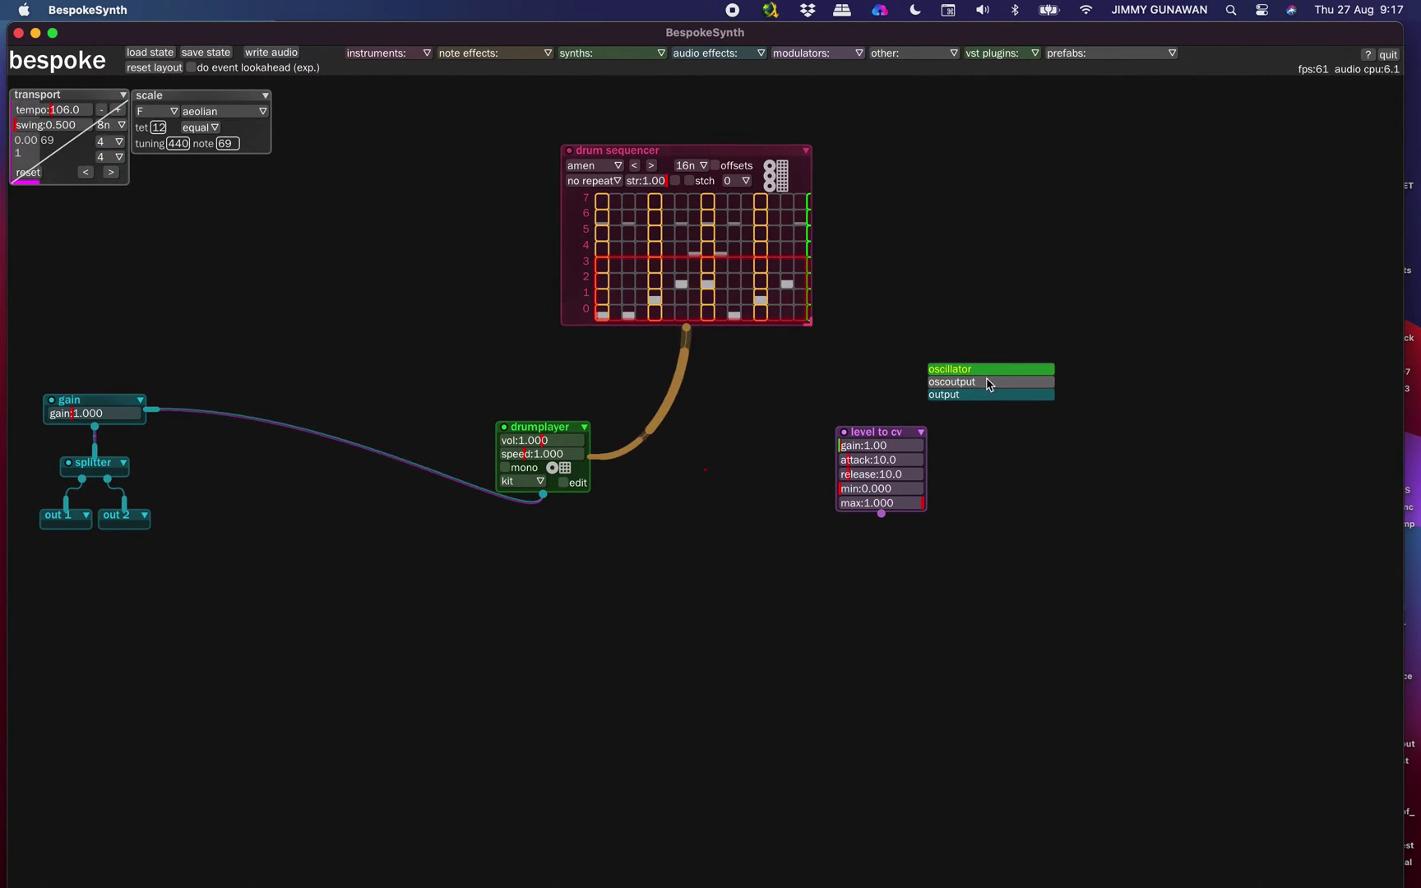
pyautogui.click(969, 386)
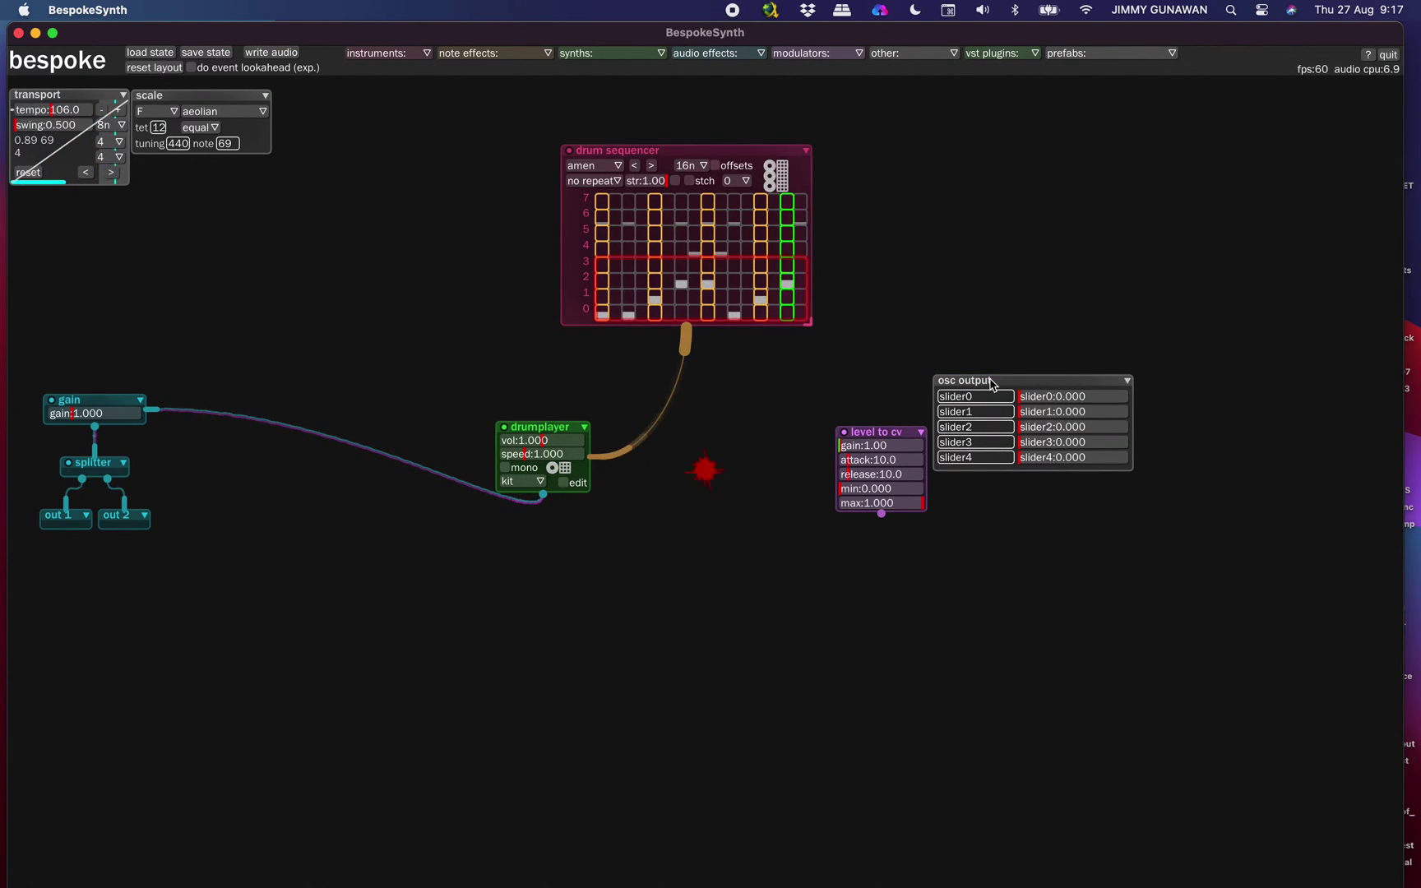
pyautogui.click(1039, 326)
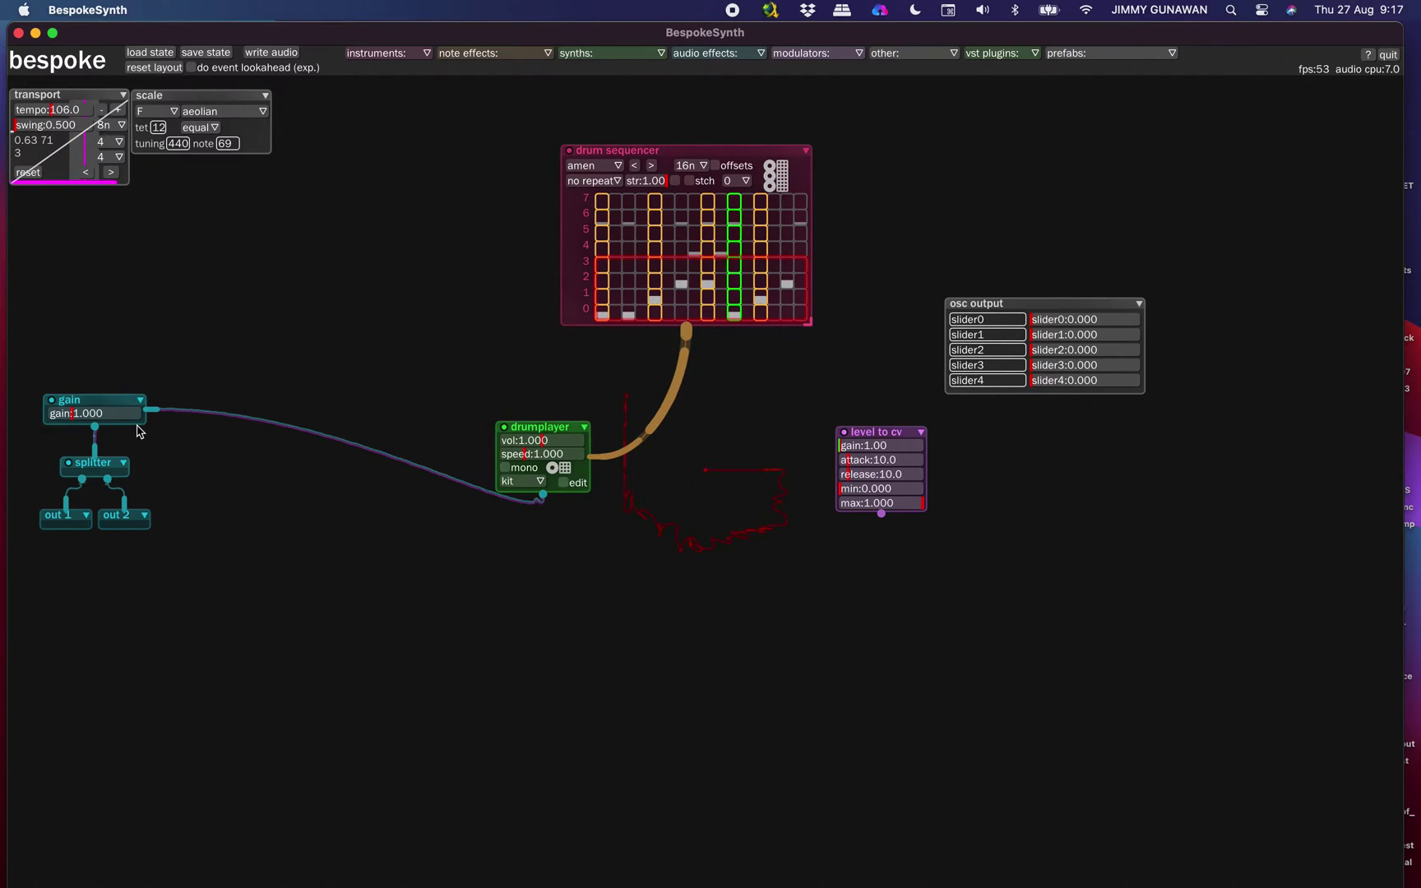
# Step: Disconnect the drumplayer from the gain module, moving it closer to gain, and set the osc output's slider0 to about 0.344
pyautogui.moveTo(156, 408); pyautogui.dragTo(243, 519)
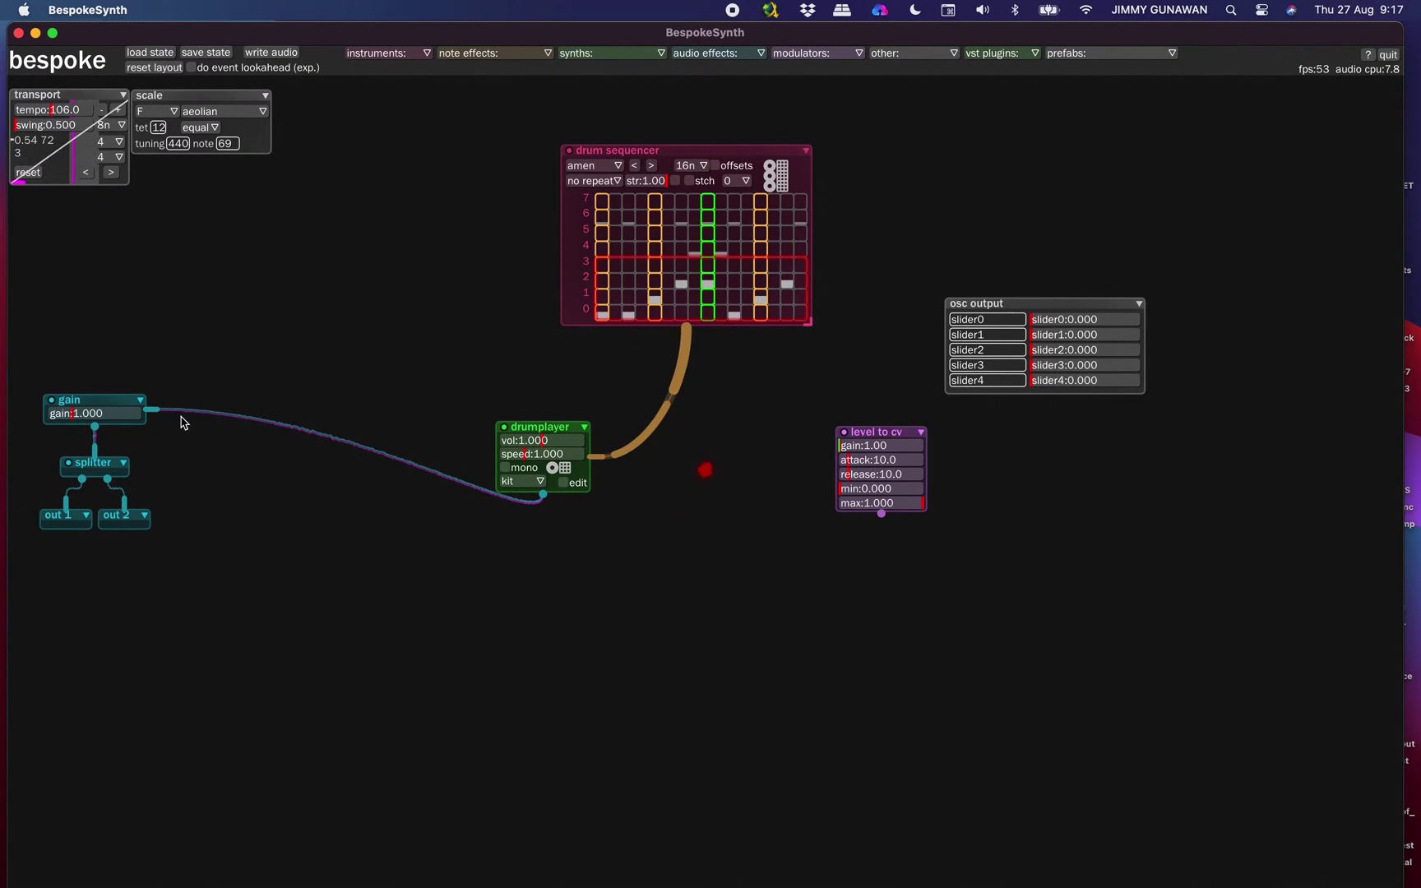
pyautogui.moveTo(154, 410); pyautogui.dragTo(634, 717)
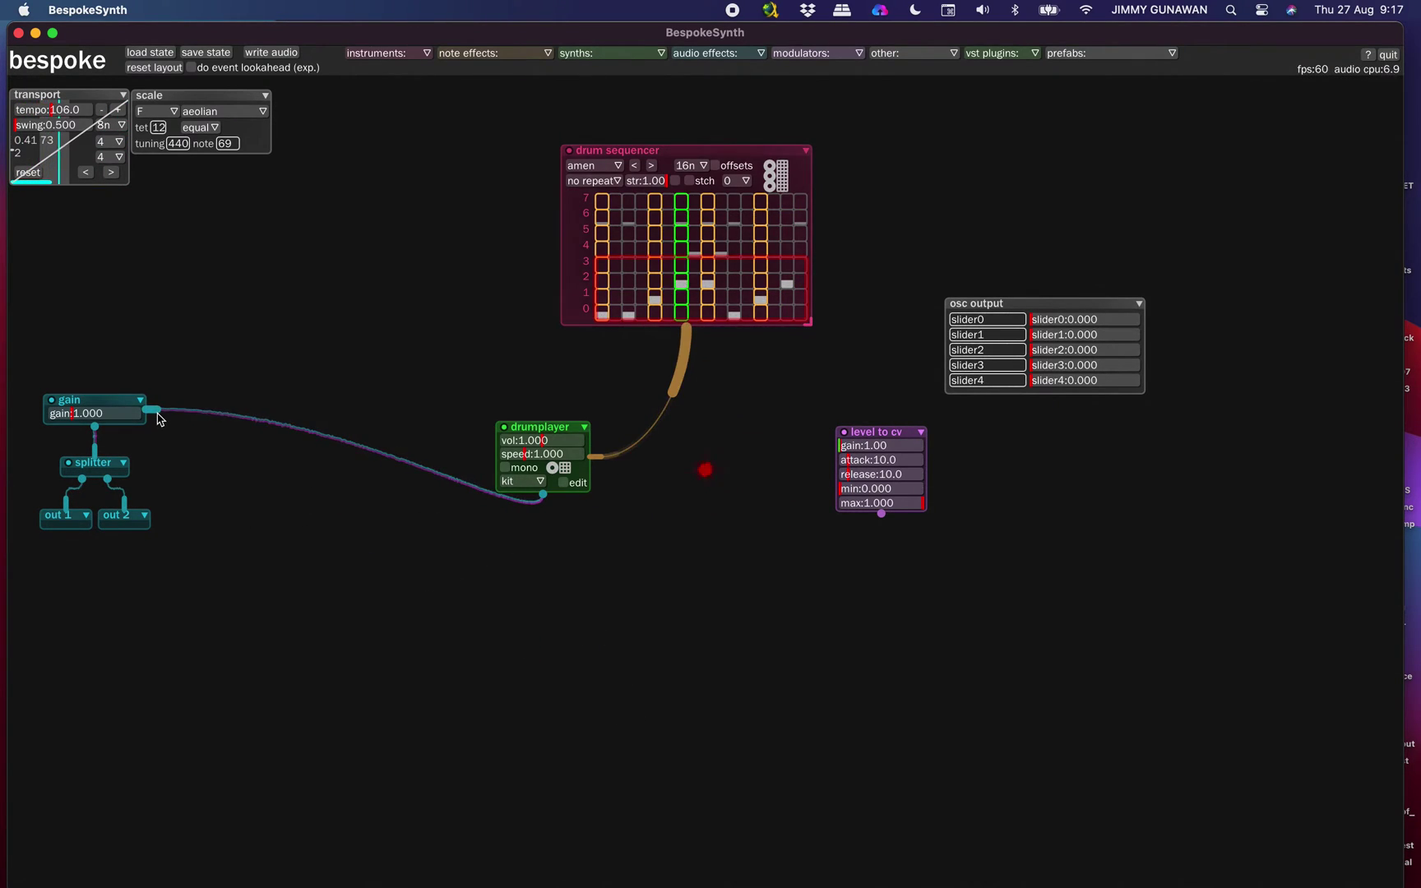
pyautogui.moveTo(159, 420); pyautogui.dragTo(321, 517)
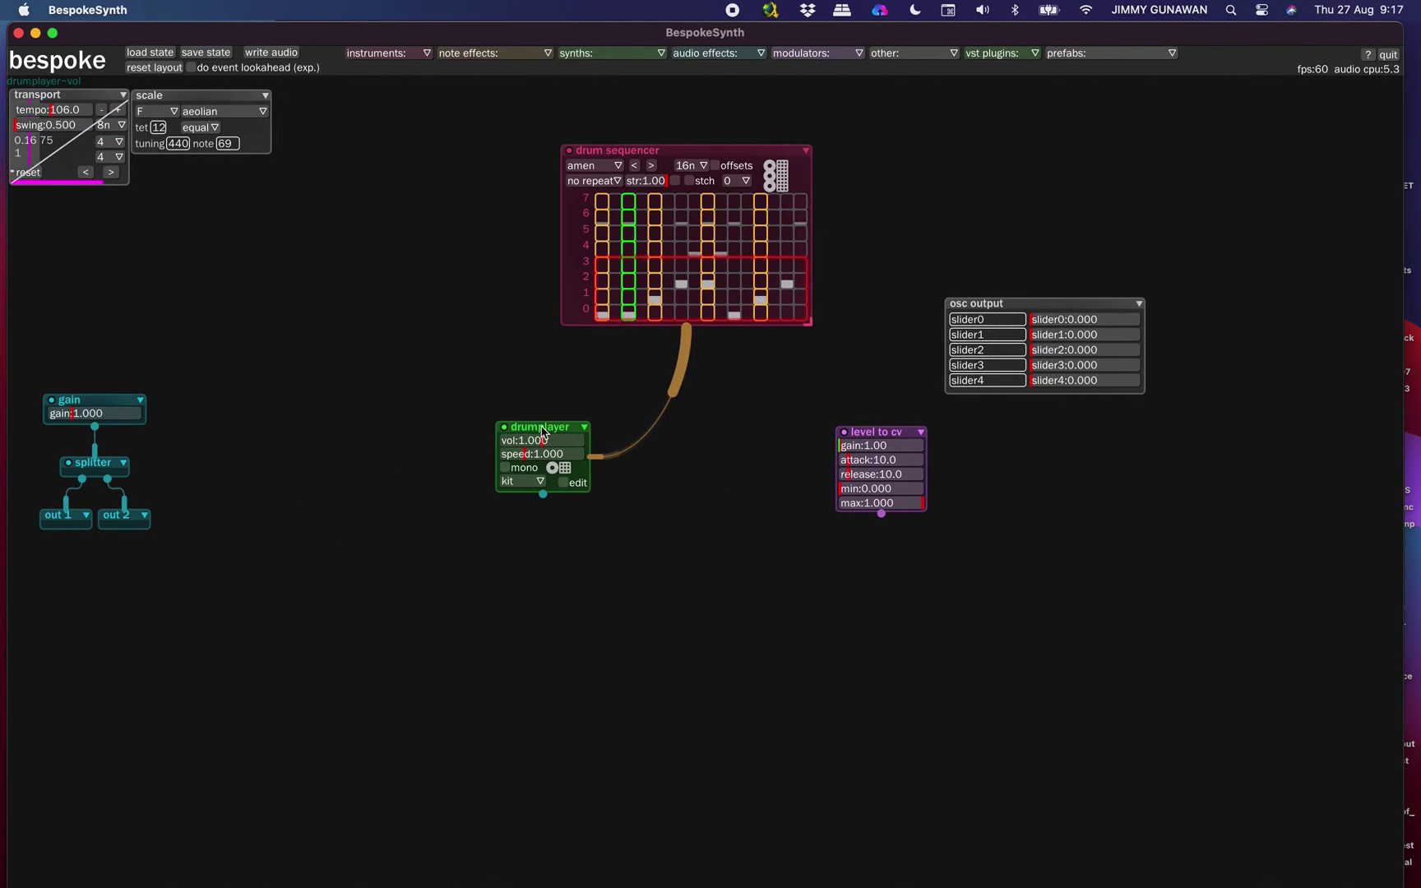
pyautogui.moveTo(543, 430); pyautogui.dragTo(409, 413)
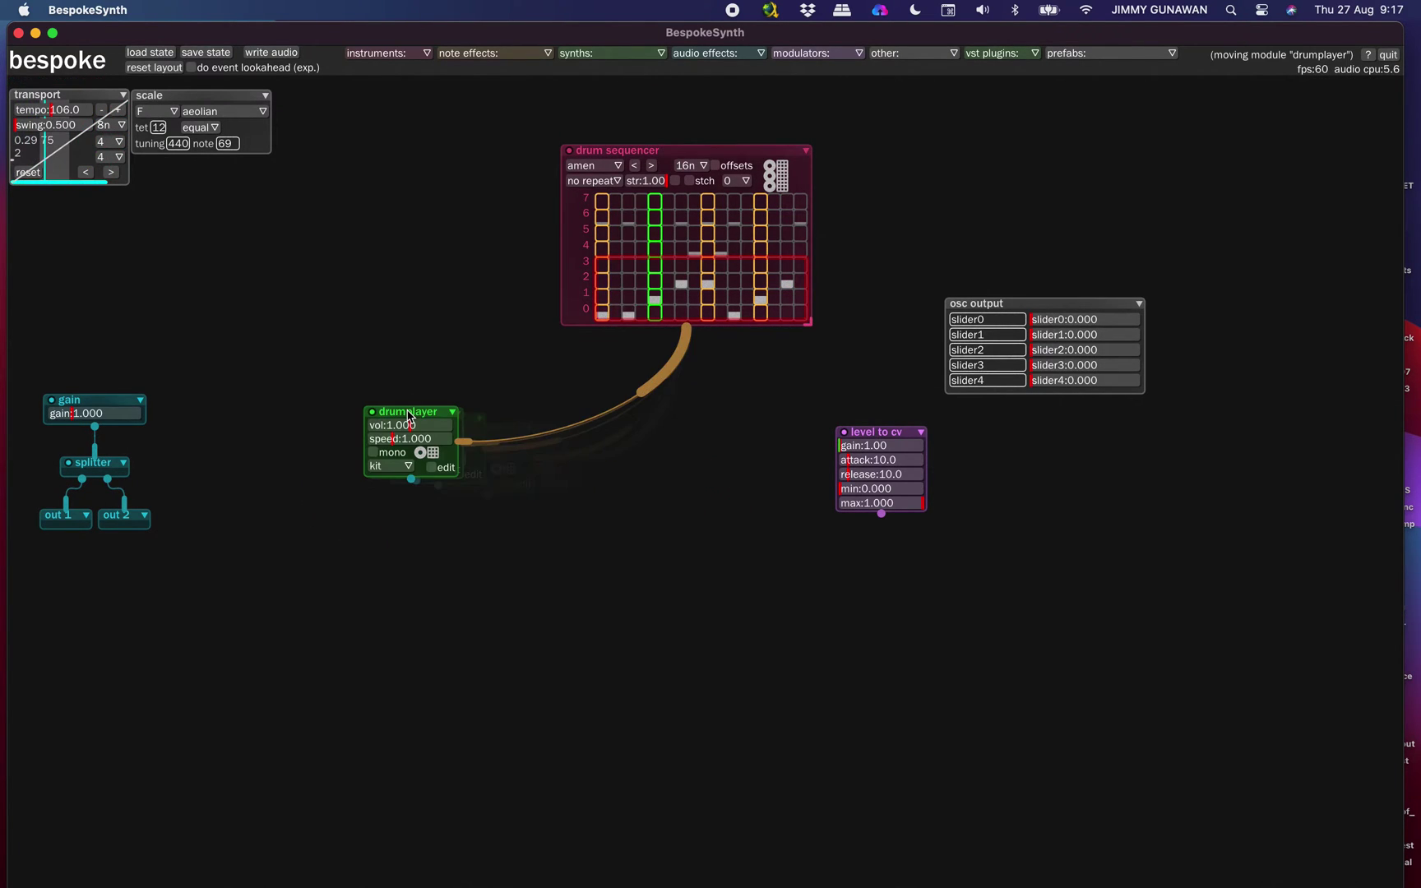
pyautogui.click(1068, 323)
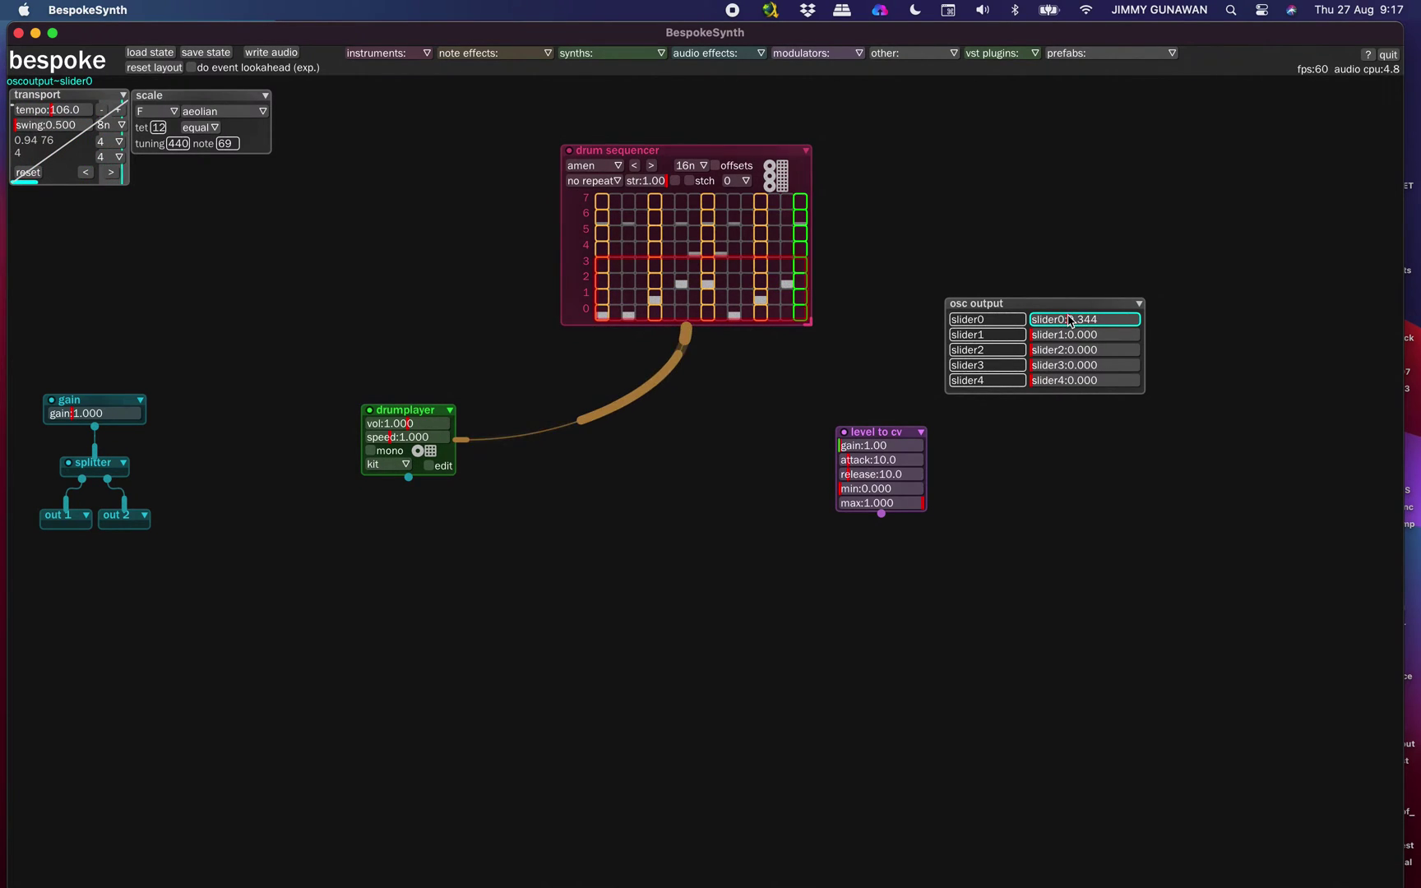
# Step: Narrow the BespokeSynth window to the left part of the screen and place a reduced Blender window beside it
pyautogui.moveTo(1401, 24); pyautogui.dragTo(617, 10)
pyautogui.moveTo(2, 704)
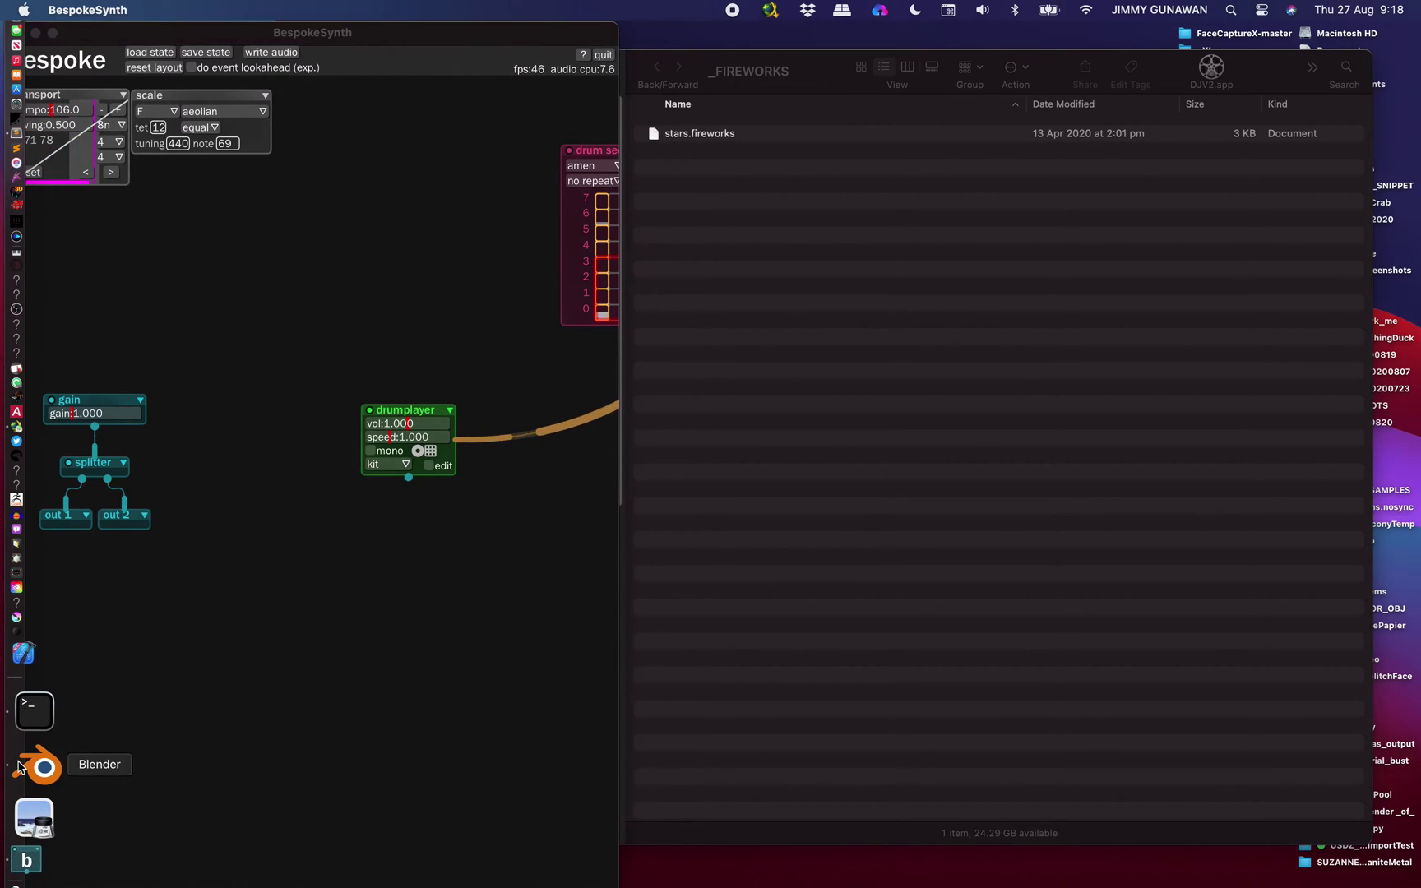
pyautogui.click(20, 765)
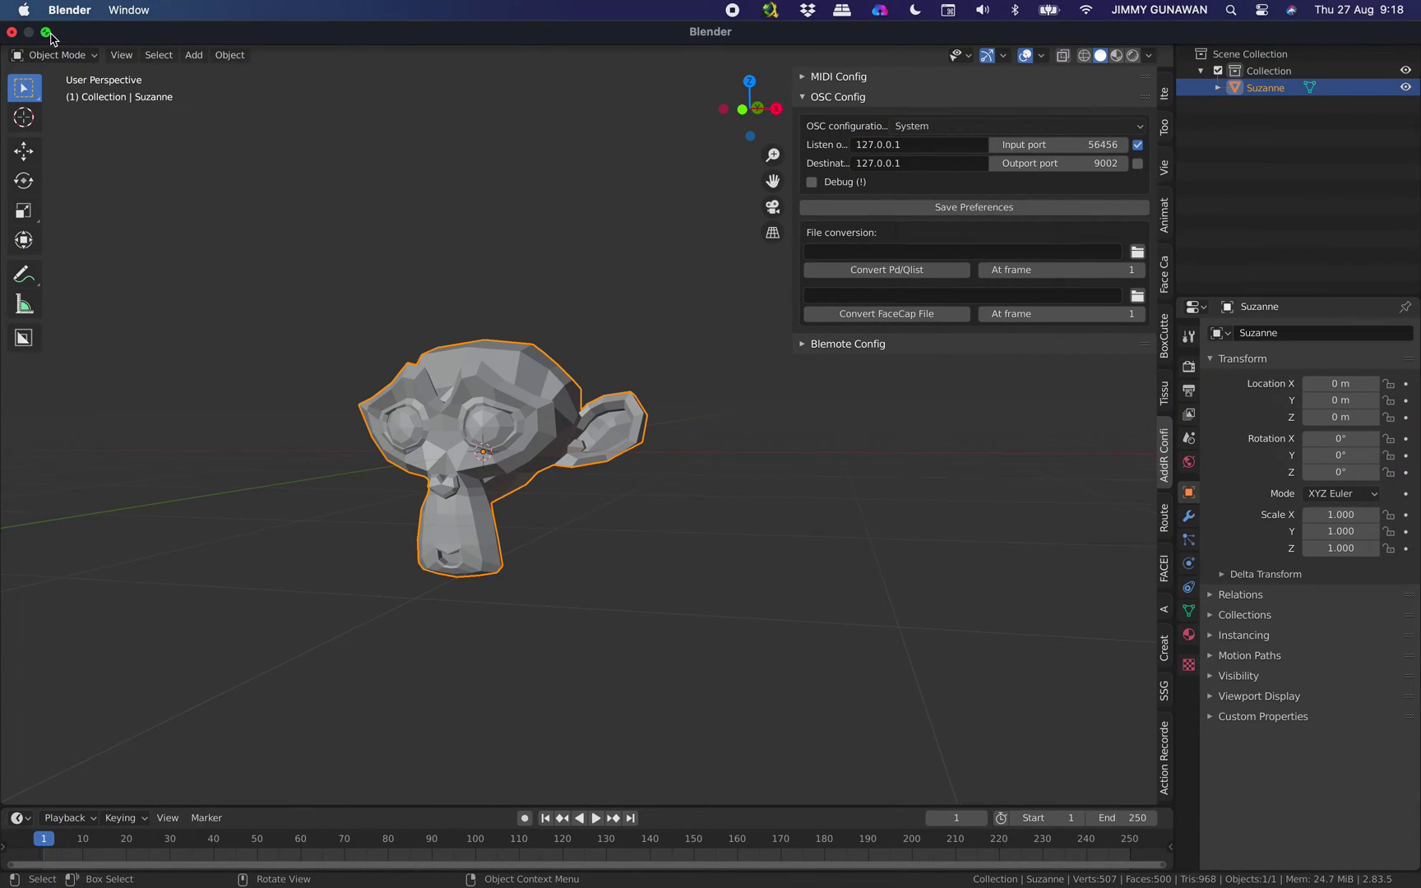
pyautogui.click(46, 33)
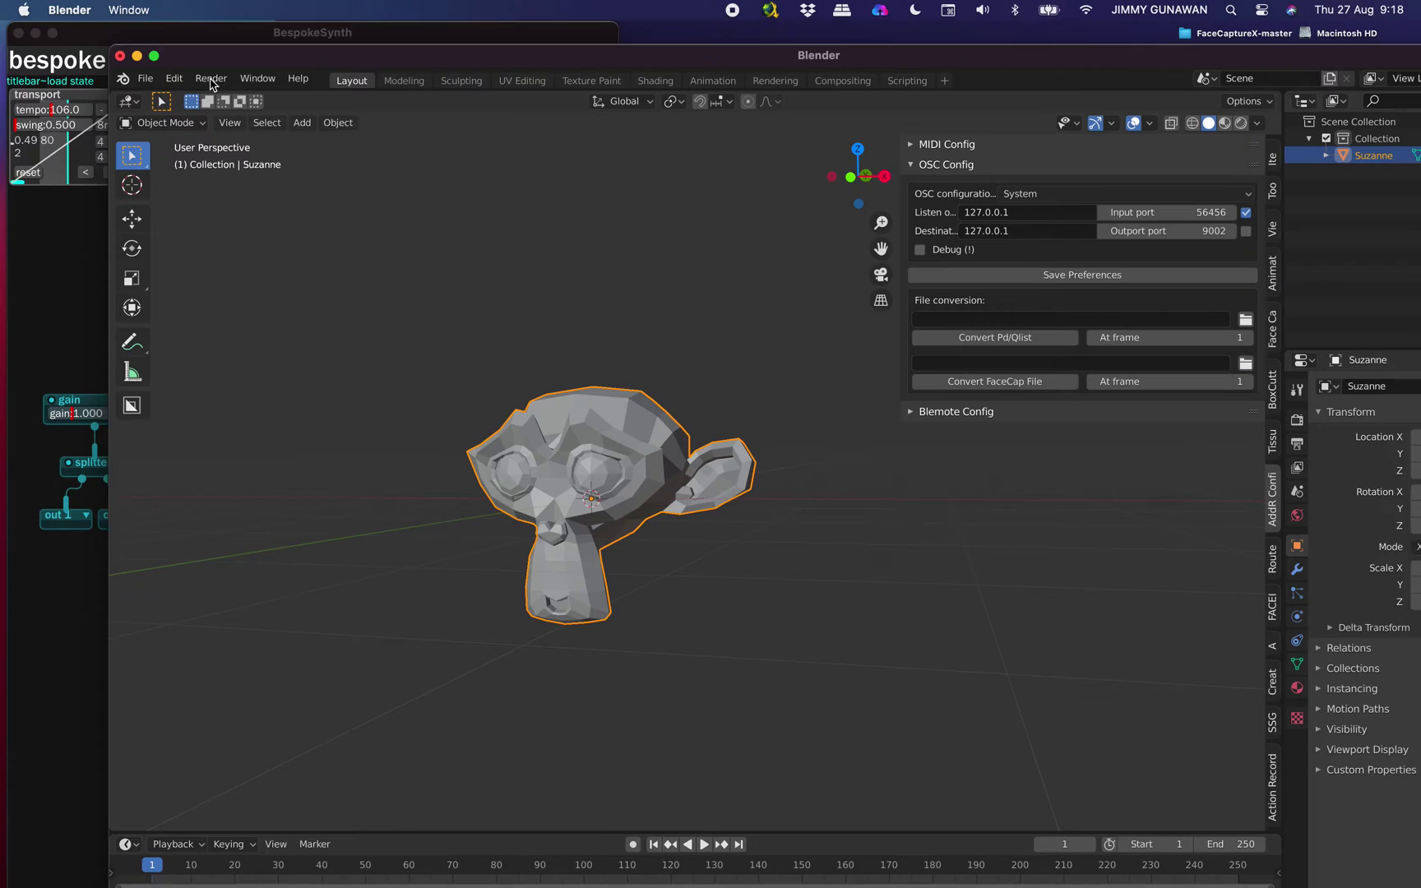
pyautogui.moveTo(135, 51); pyautogui.dragTo(764, 22)
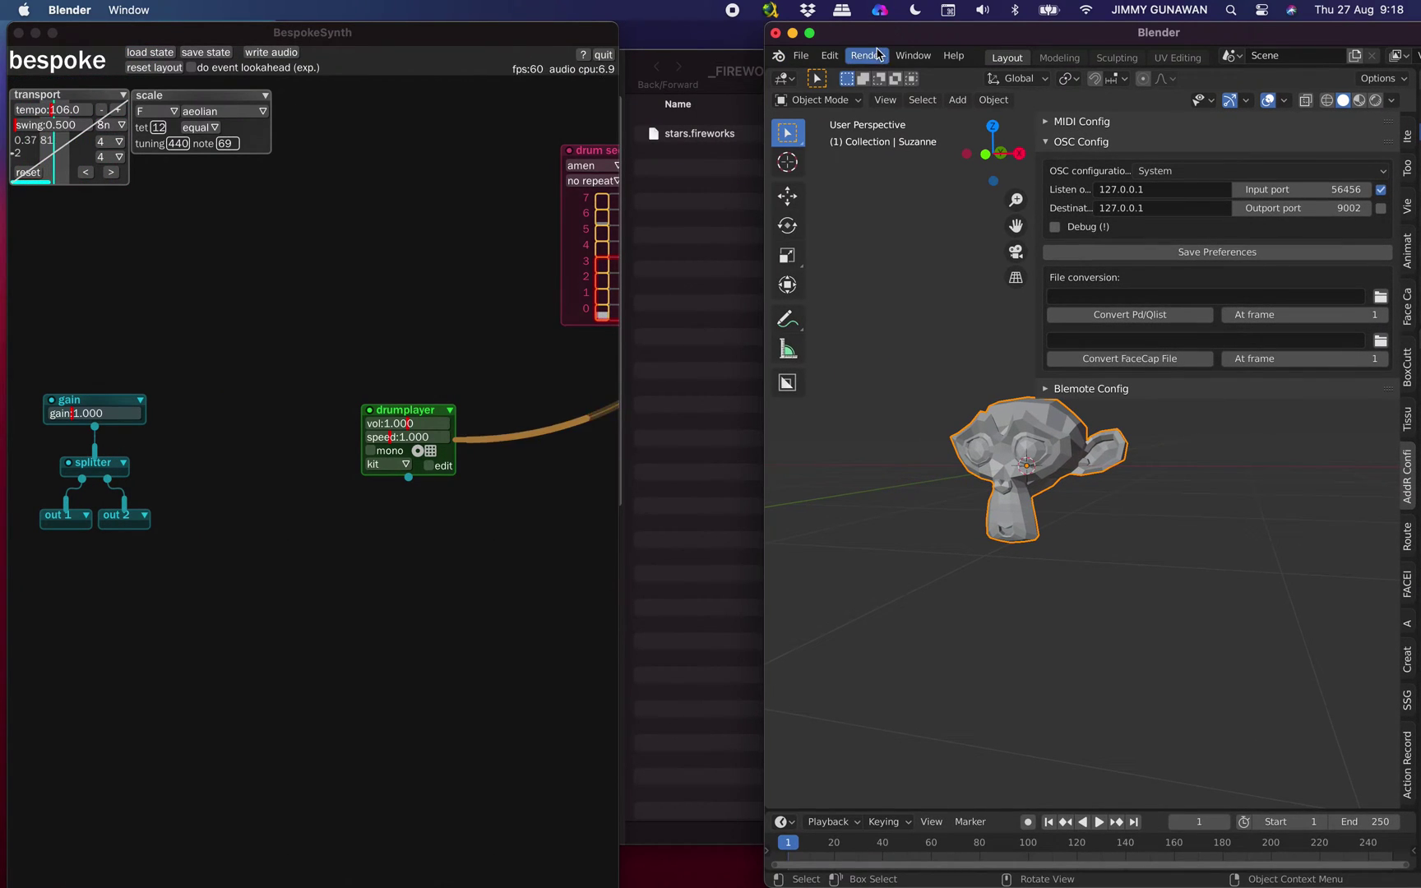
# Step: Switch to BespokeSynth and set the osc output module's slider0 to about 0.453
pyautogui.click(411, 287)
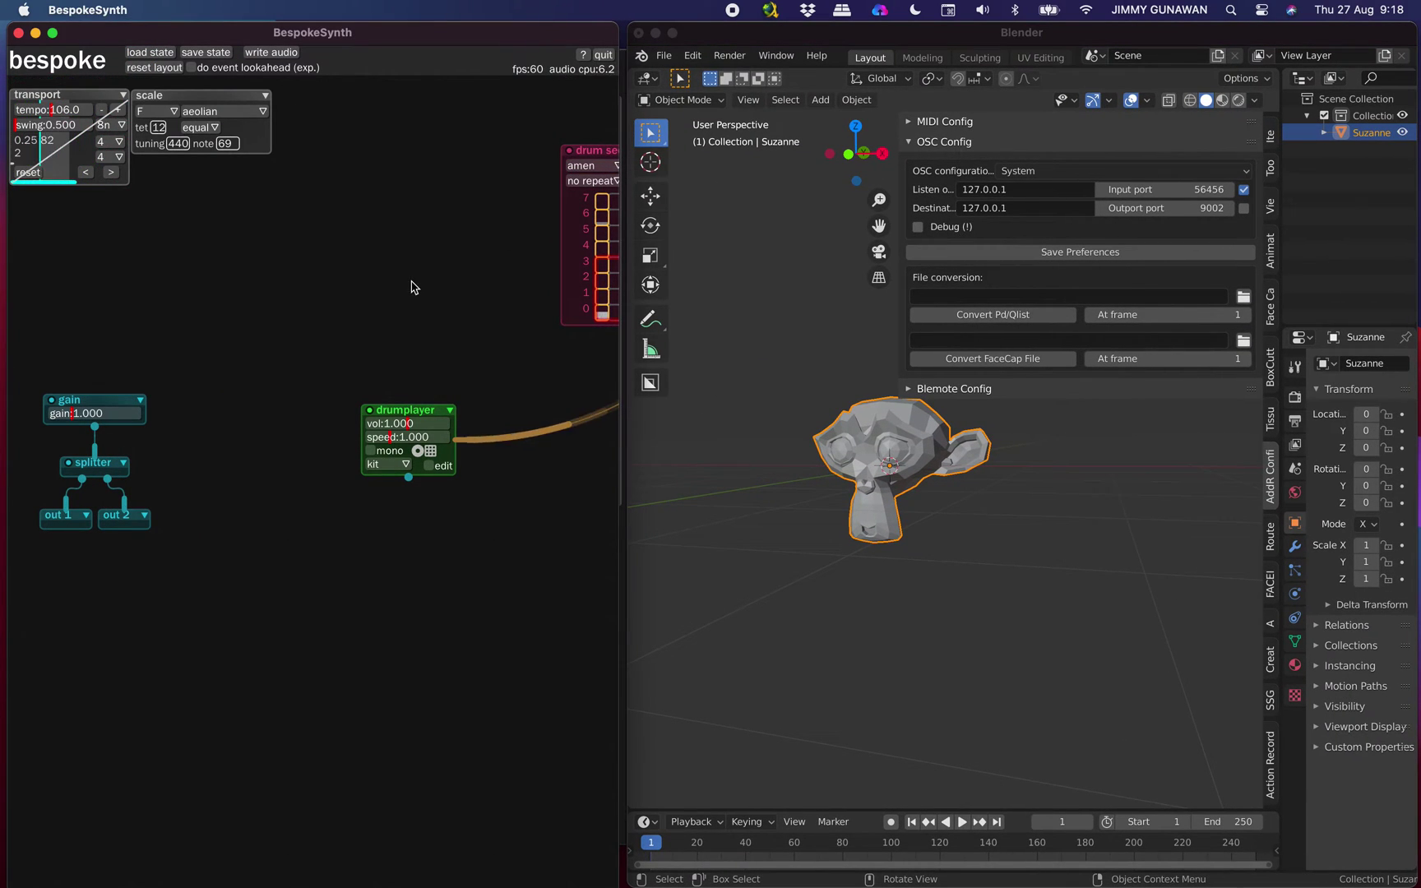
pyautogui.moveTo(422, 286); pyautogui.dragTo(235, 304)
pyautogui.moveTo(330, 308); pyautogui.dragTo(370, 317)
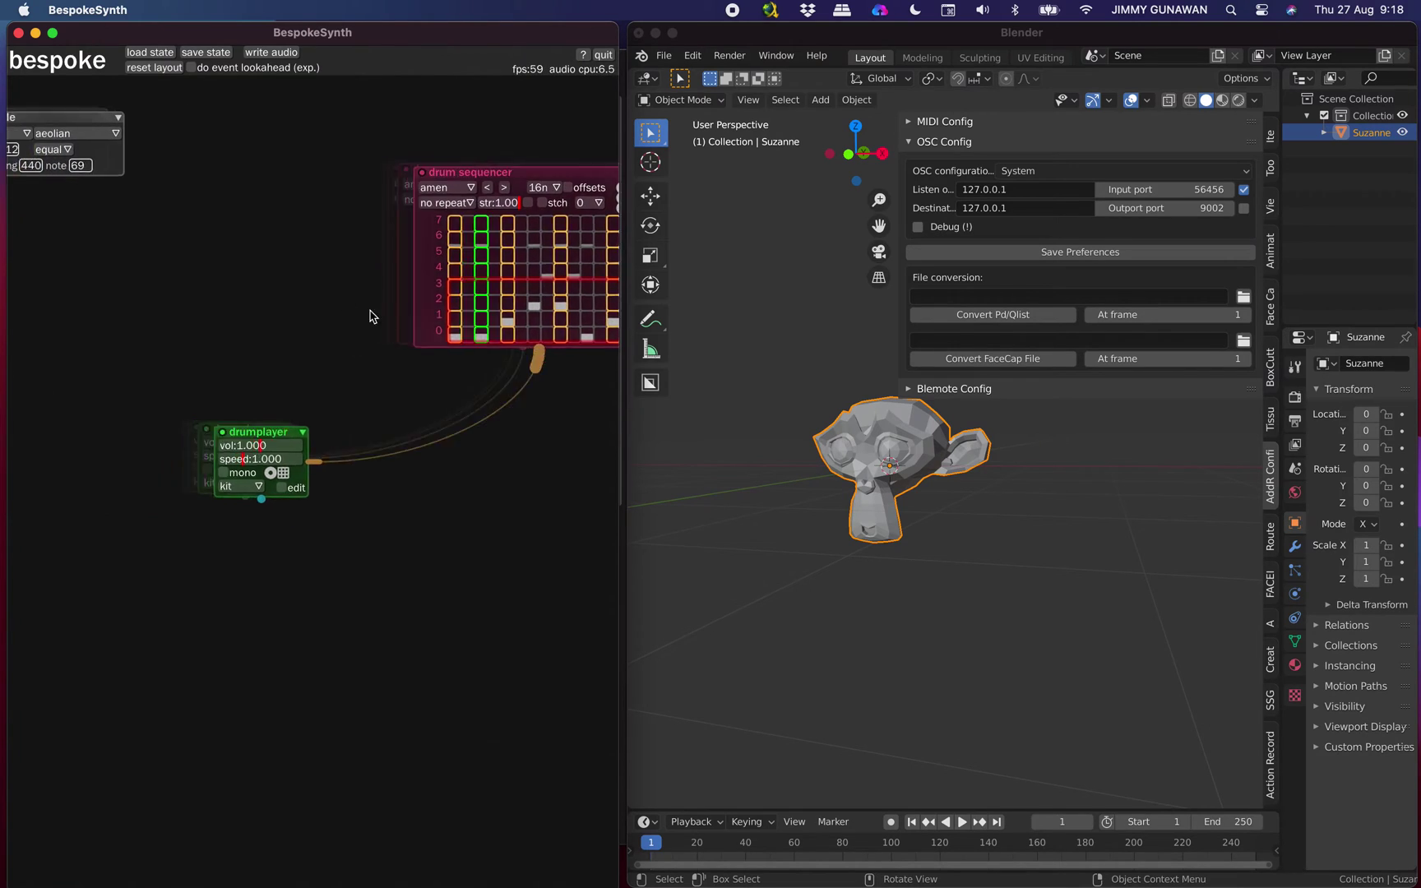
pyautogui.hscroll(10, 370, 316)
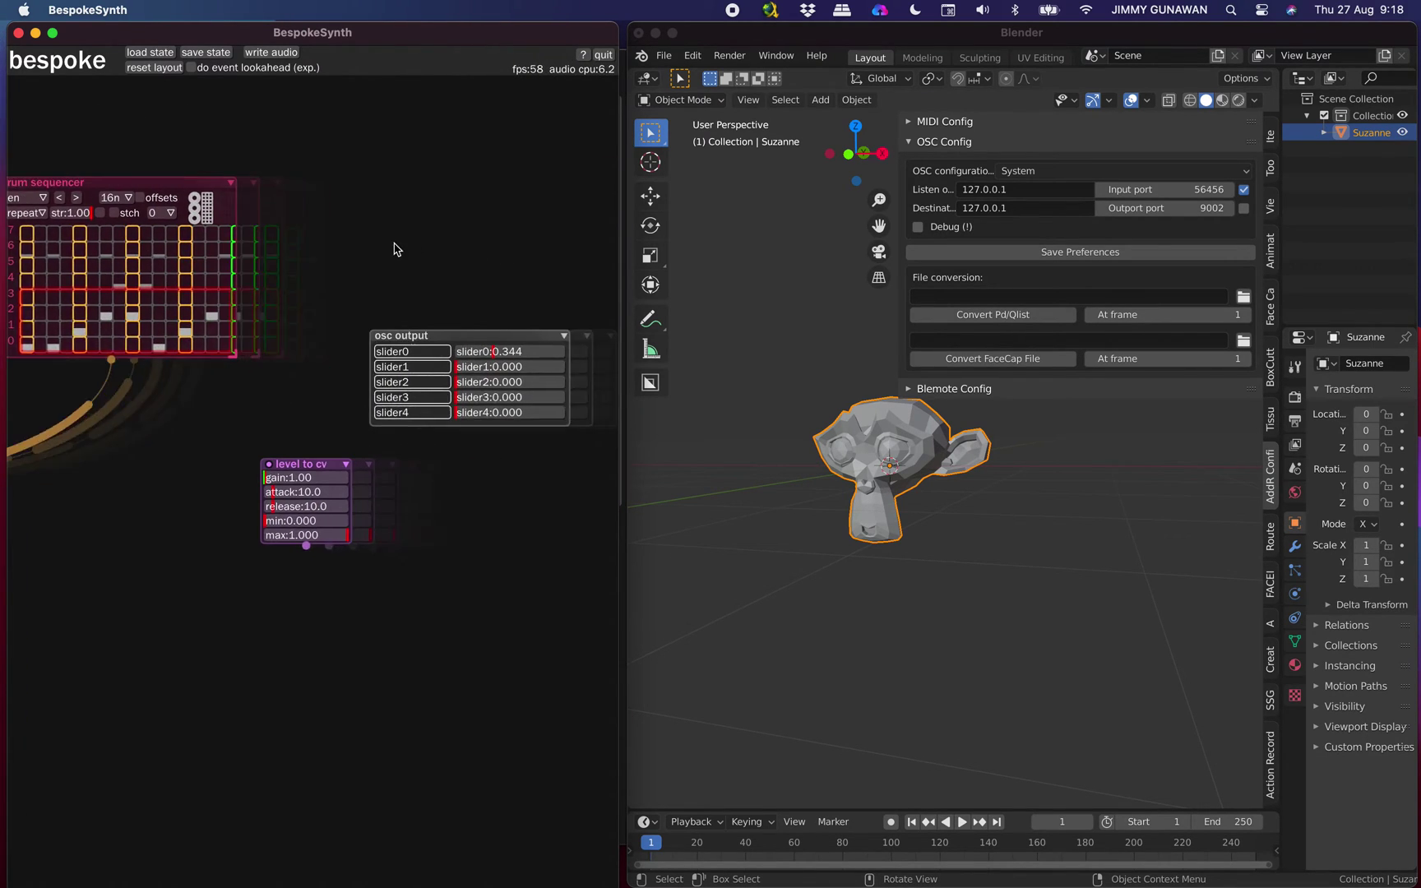
pyautogui.hscroll(5, 362, 240)
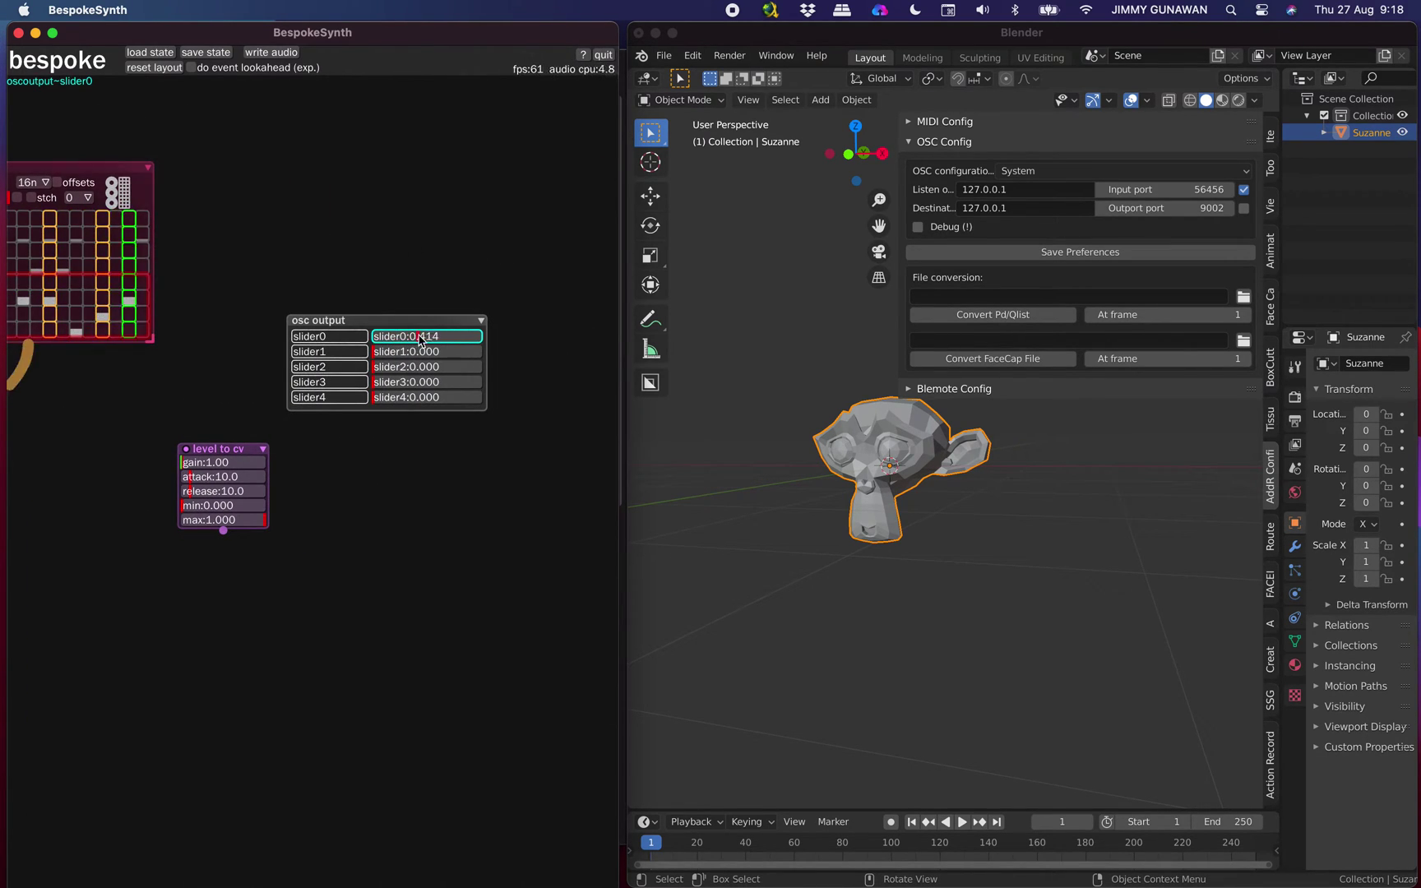
pyautogui.moveTo(419, 338); pyautogui.dragTo(423, 337)
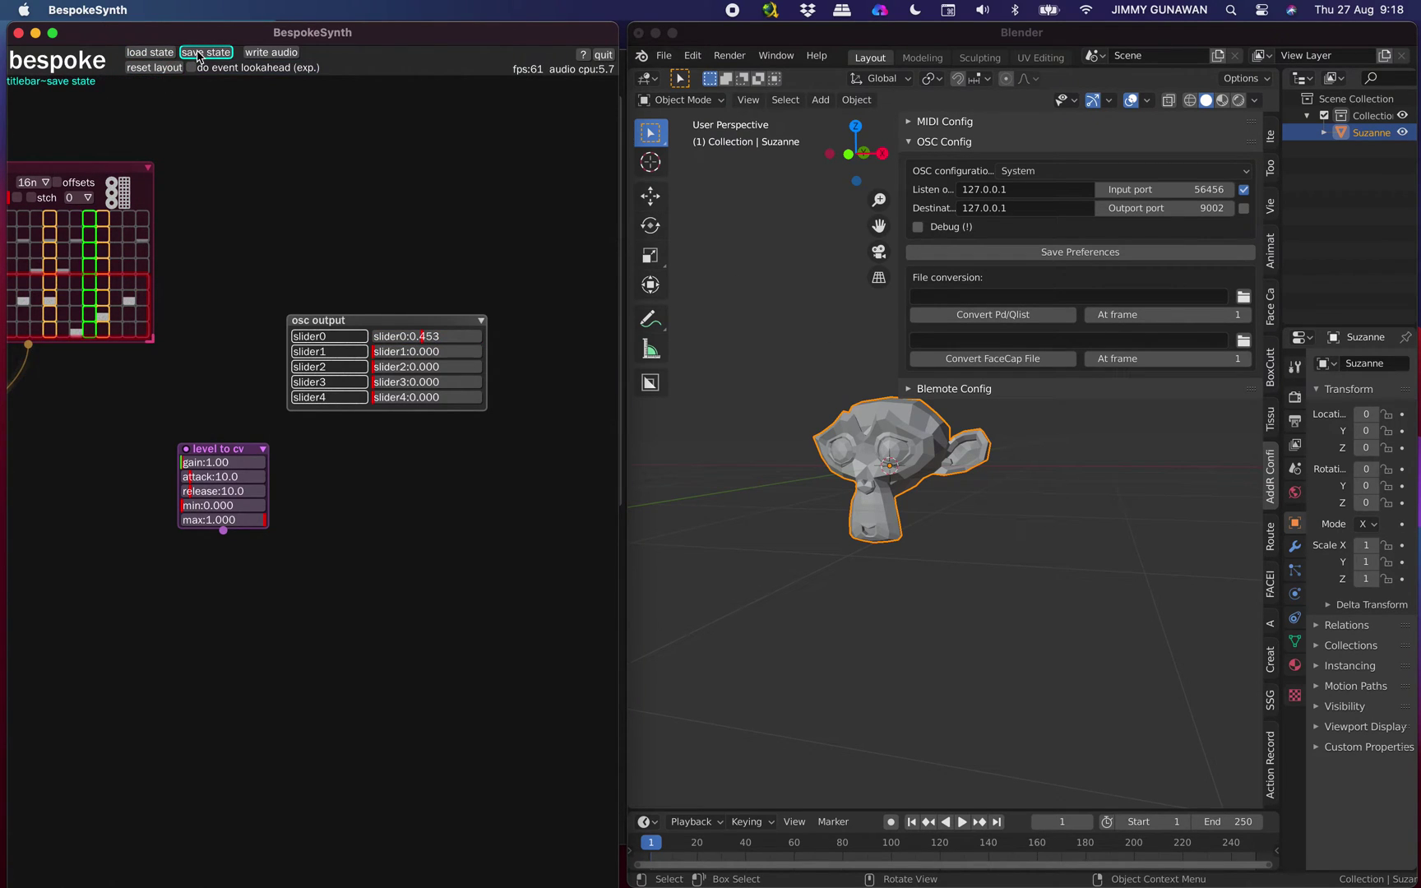
# Step: Save the current BespokeSynth state as 2020-08-27_09-18.bsk in the savestate folder
pyautogui.click(727, 245)
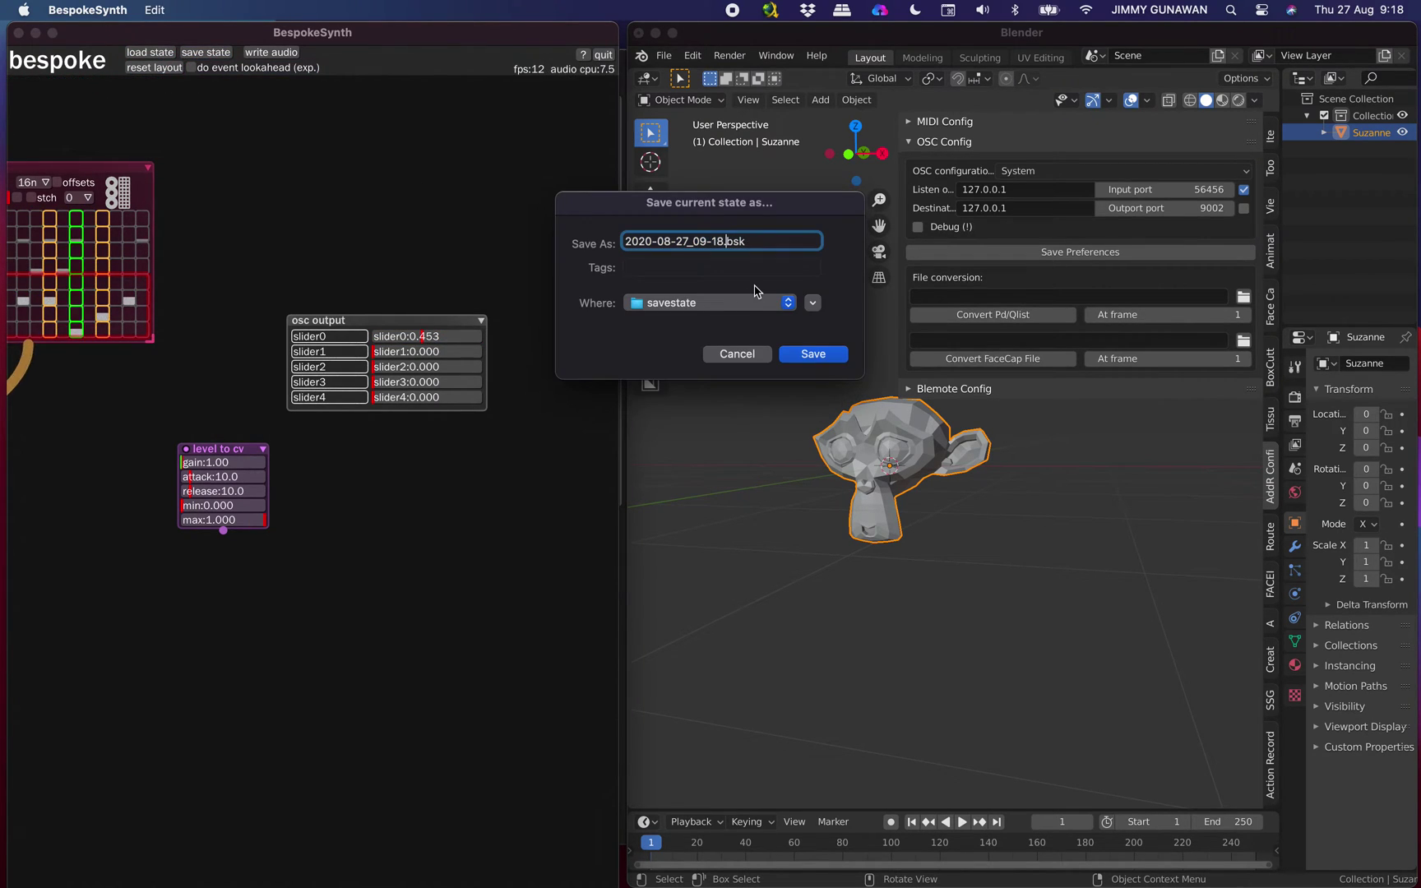
pyautogui.click(804, 360)
pyautogui.click(811, 371)
# Step: Switch to Blender and widen the Outliner and Properties area beside the 3D viewport, keeping Suzanne in view below the sidebar settings
pyautogui.click(916, 459)
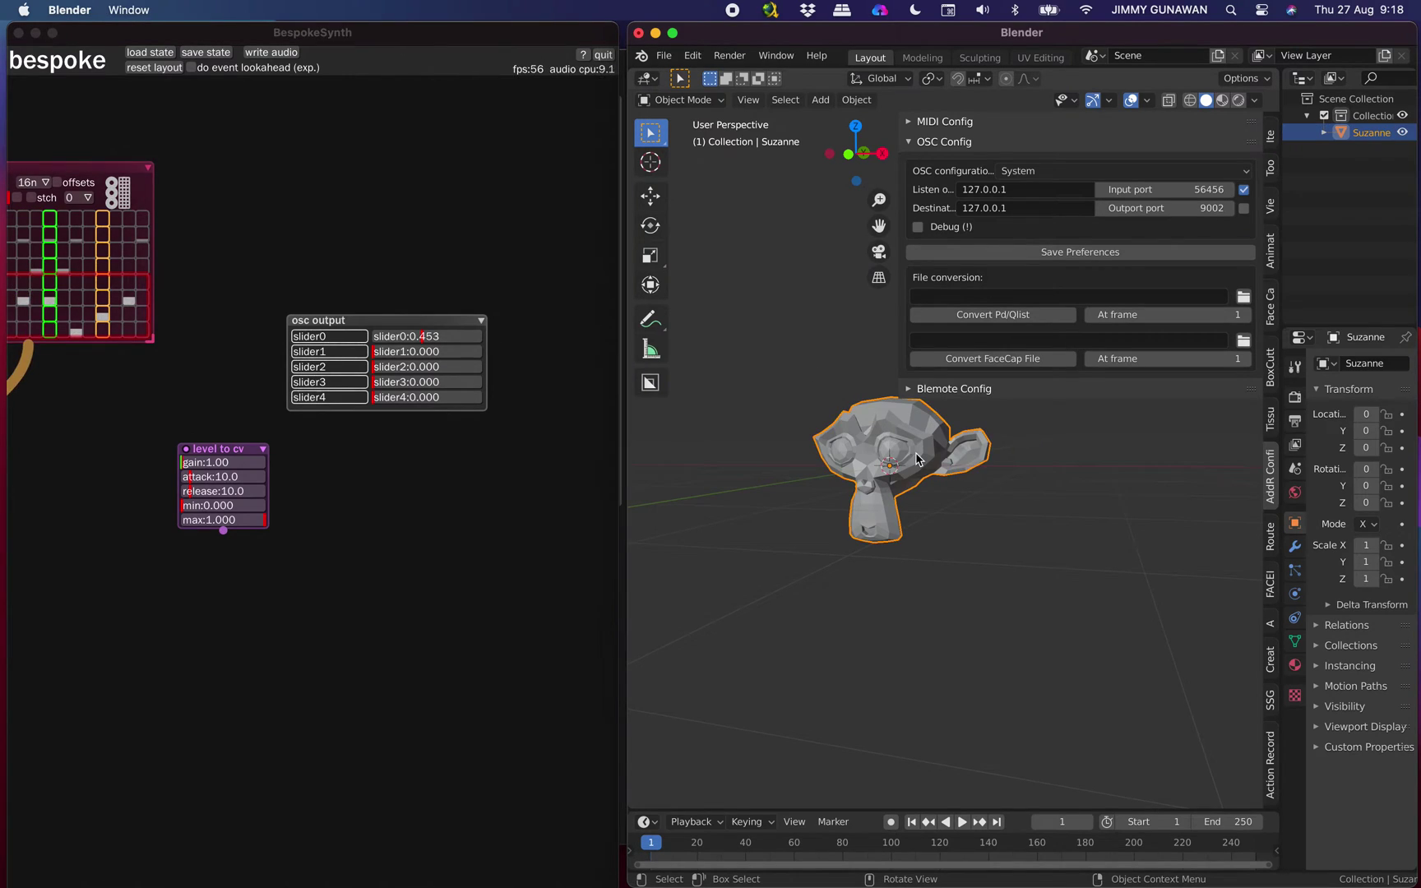
pyautogui.keyDown('shift'); pyautogui.hscroll(3, 952, 510); pyautogui.keyUp('shift')
pyautogui.moveTo(952, 509); pyautogui.dragTo(1024, 450, button='middle')
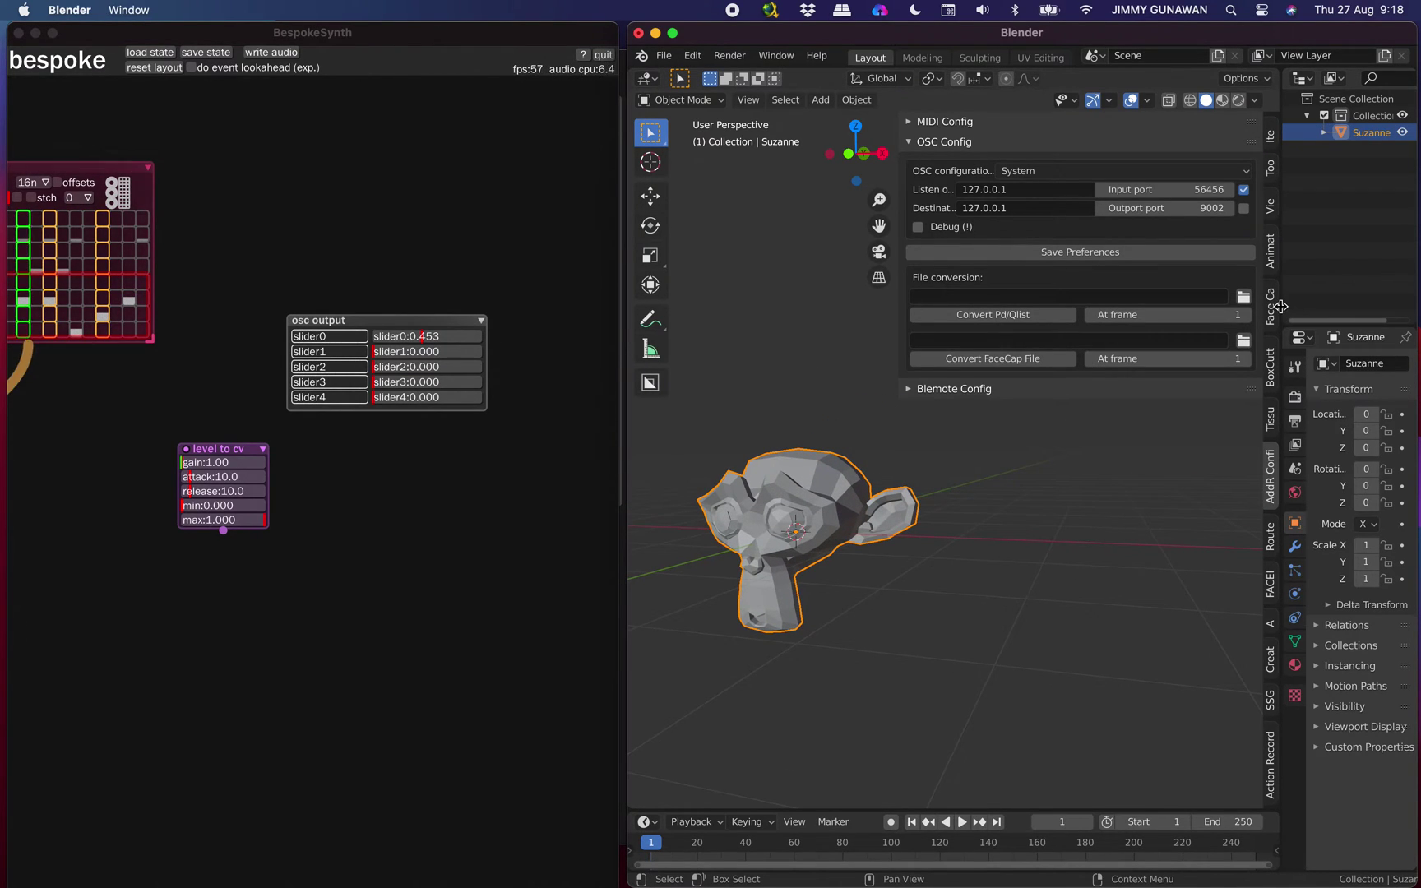
pyautogui.moveTo(1281, 307); pyautogui.dragTo(1187, 305)
pyautogui.keyDown('shift'); pyautogui.scroll(3, 875, 540); pyautogui.keyUp('shift')
pyautogui.scroll(-1, 875, 540)
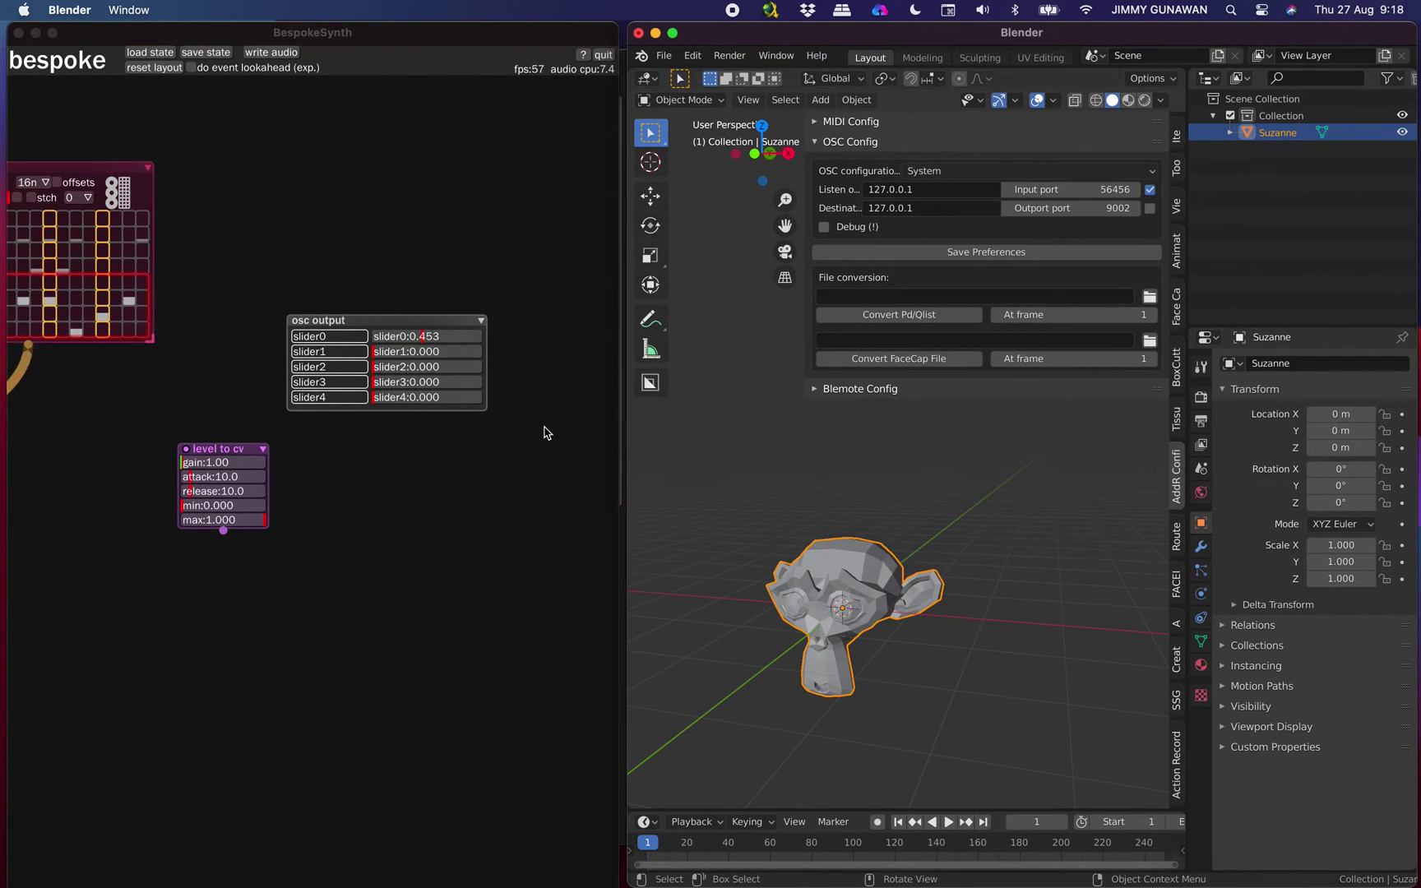
pyautogui.moveTo(897, 562); pyautogui.dragTo(922, 539, button='middle')
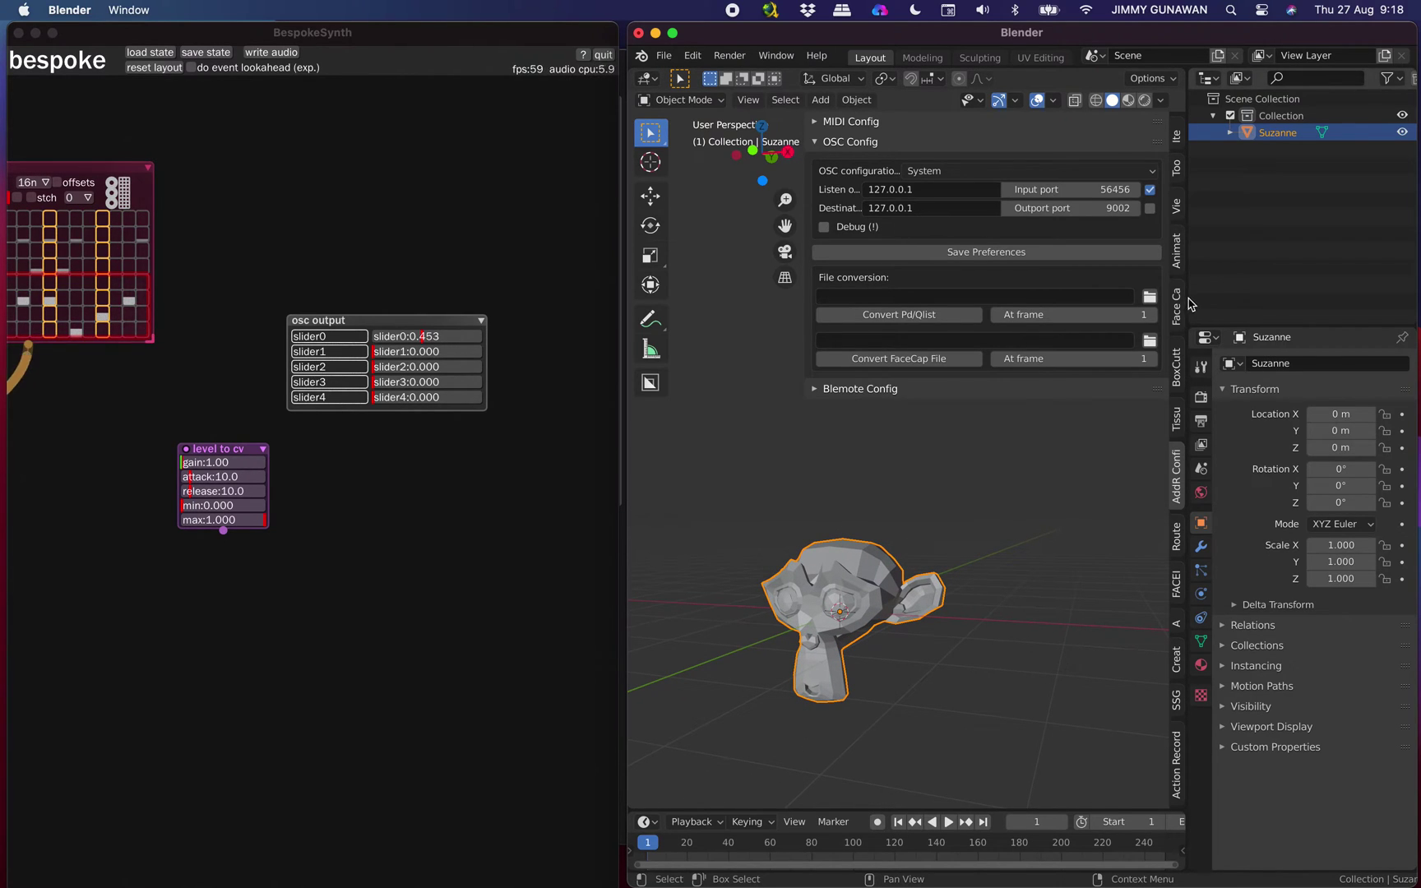
pyautogui.moveTo(1187, 304); pyautogui.dragTo(1123, 323)
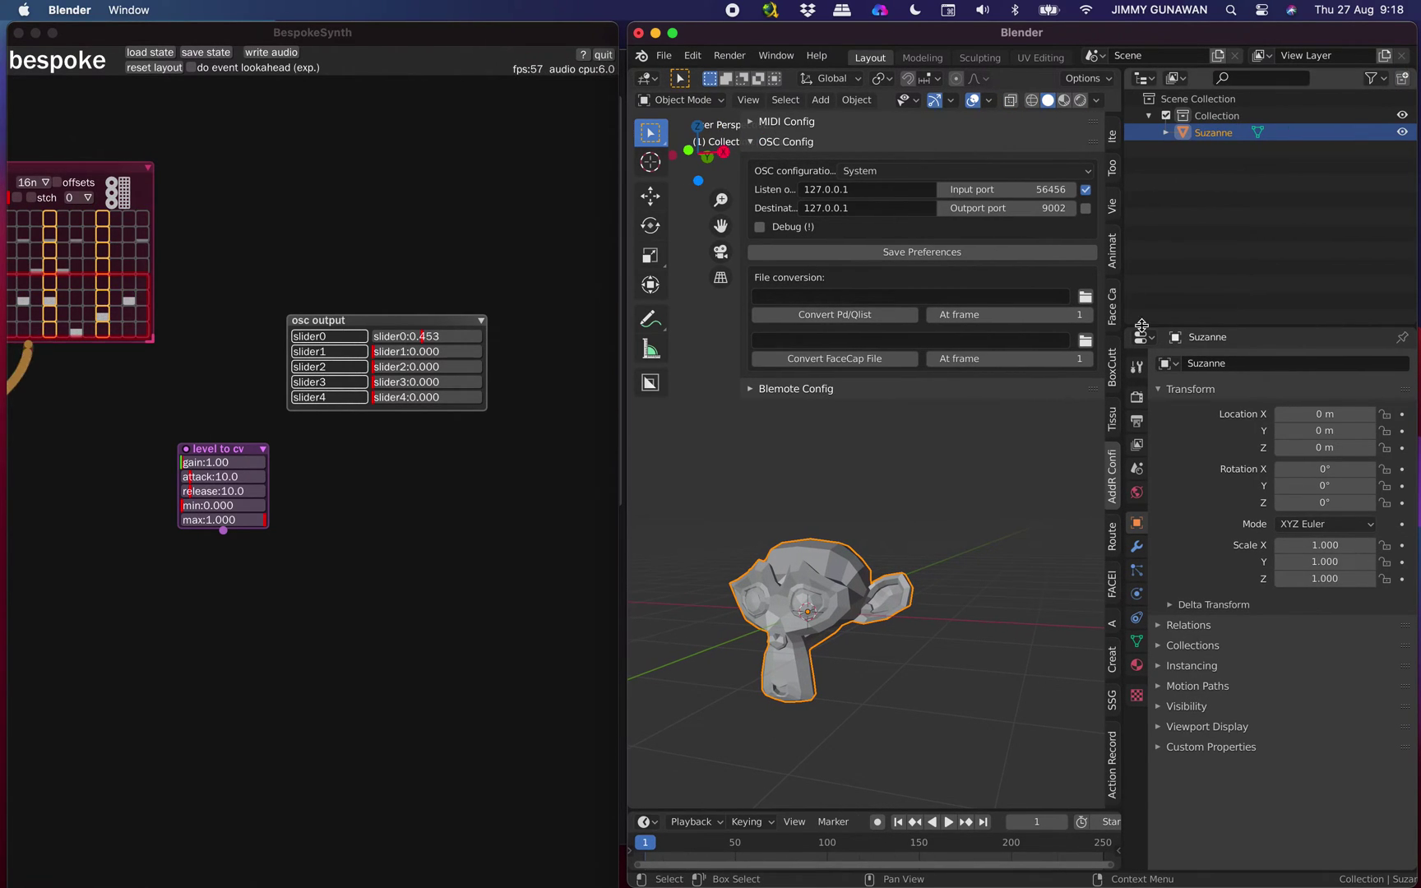
# Step: Show the AddRoutes project routes and create a realtime route from Suzanne's location property
pyautogui.click(1112, 536)
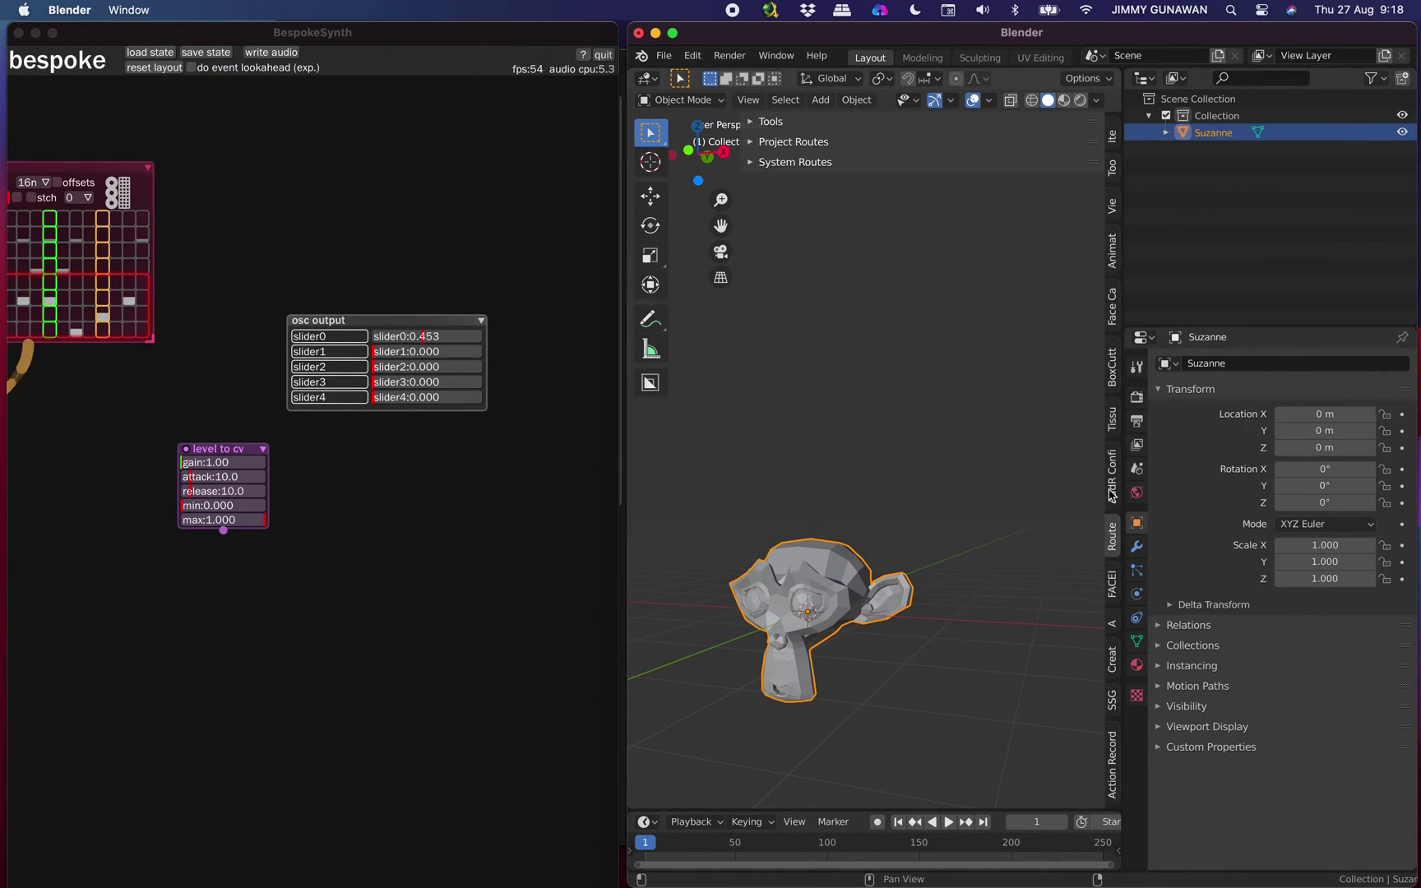
pyautogui.click(823, 150)
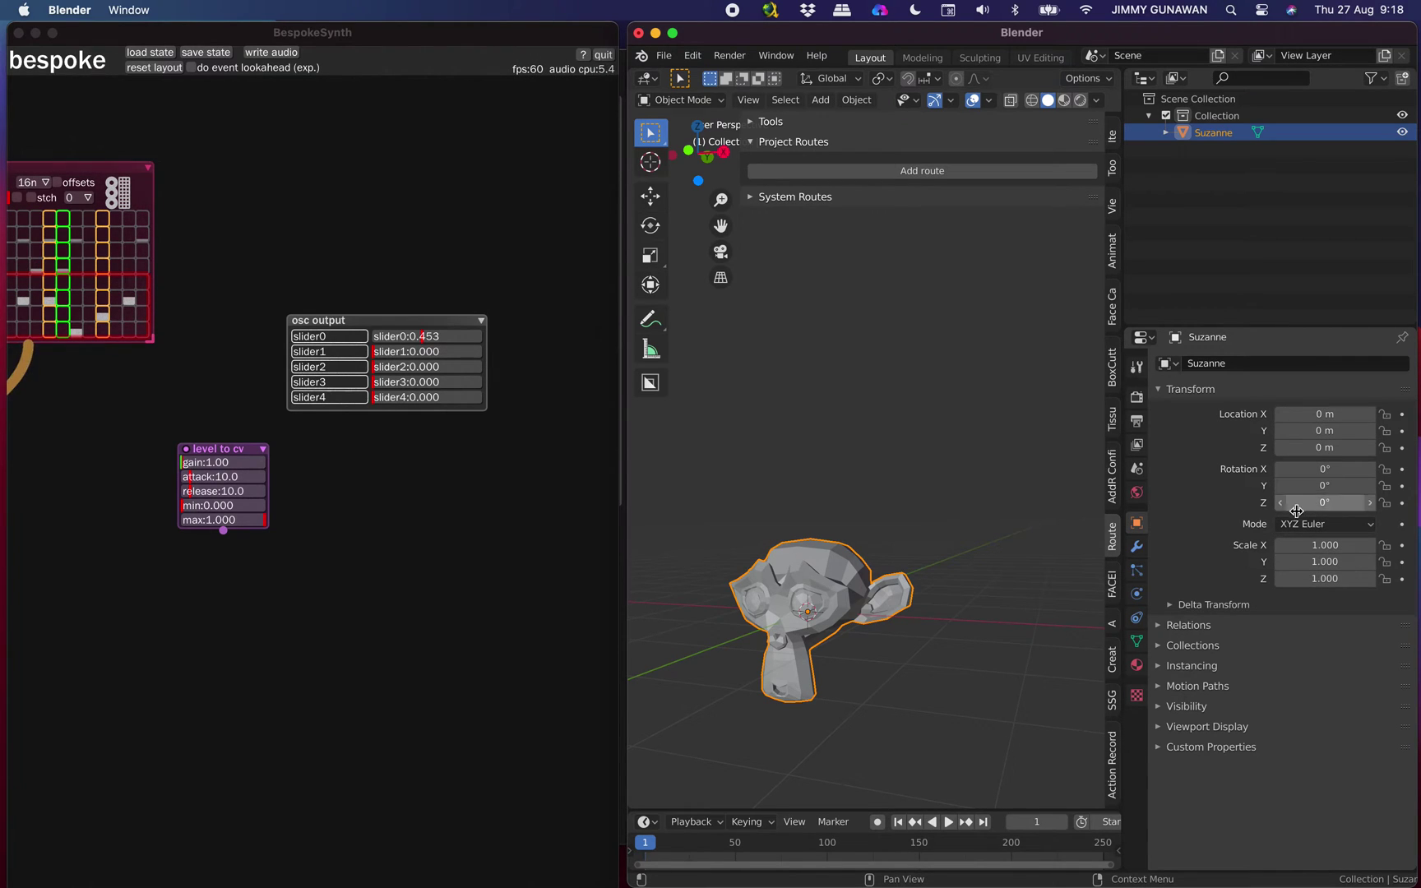
pyautogui.moveTo(845, 555); pyautogui.dragTo(860, 549, button='middle')
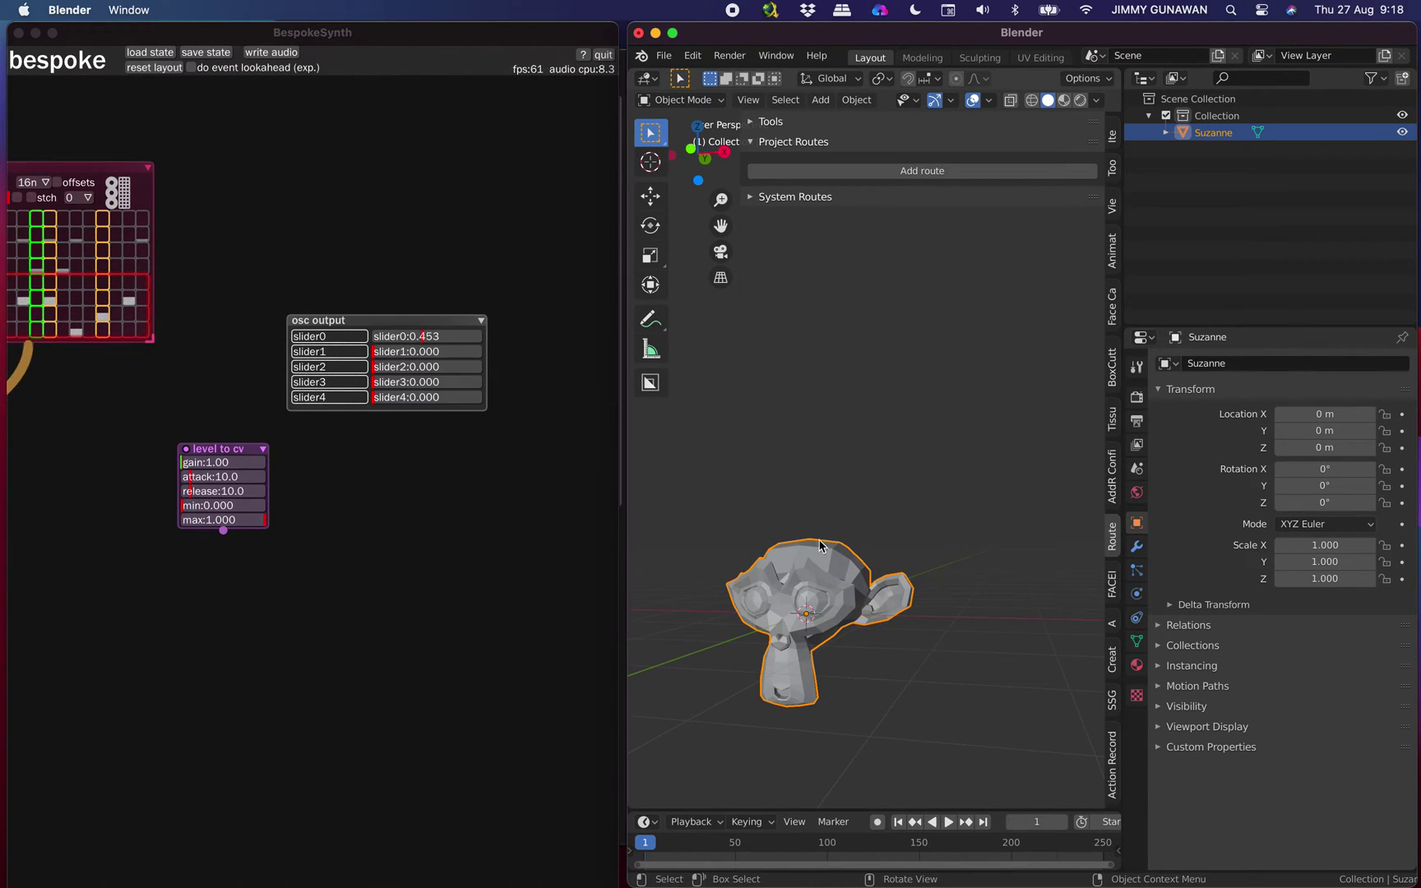
pyautogui.rightClick(1320, 449)
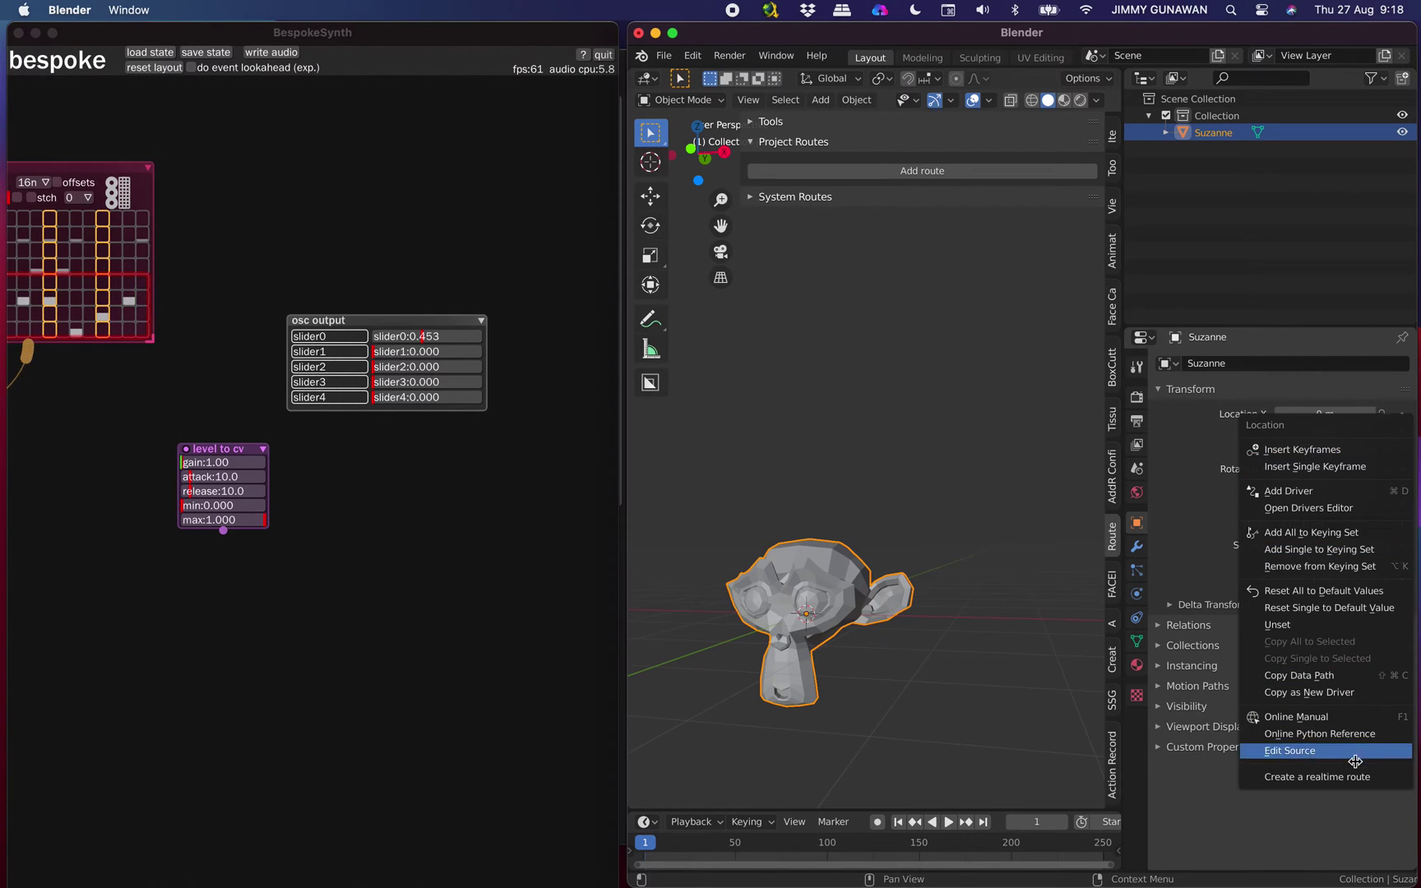
pyautogui.click(1295, 778)
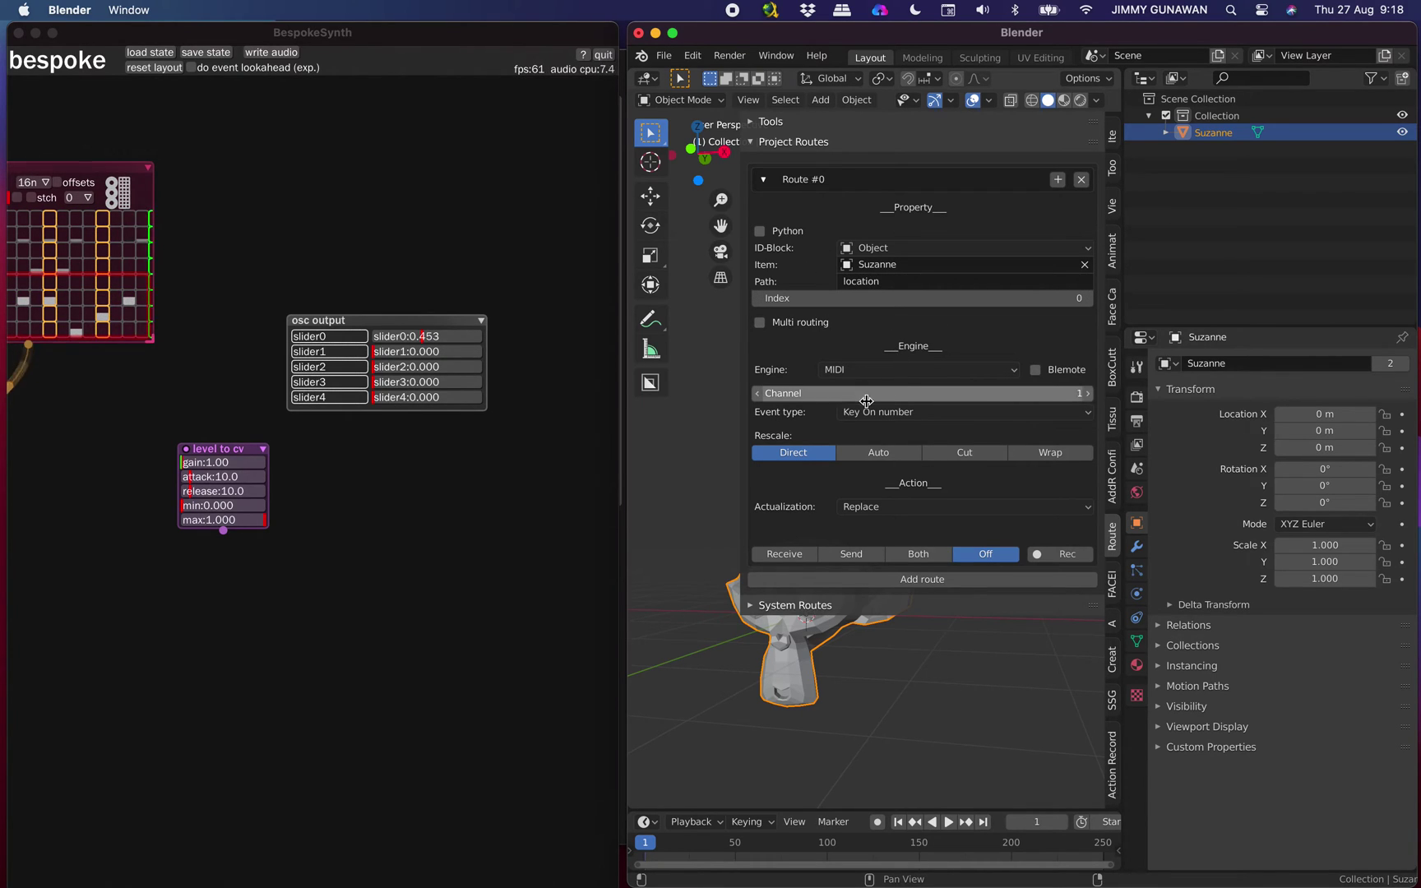
# Step: Set Route #0's engine to OSC and its location index to 2, leaving the All option off
pyautogui.click(902, 374)
pyautogui.click(896, 408)
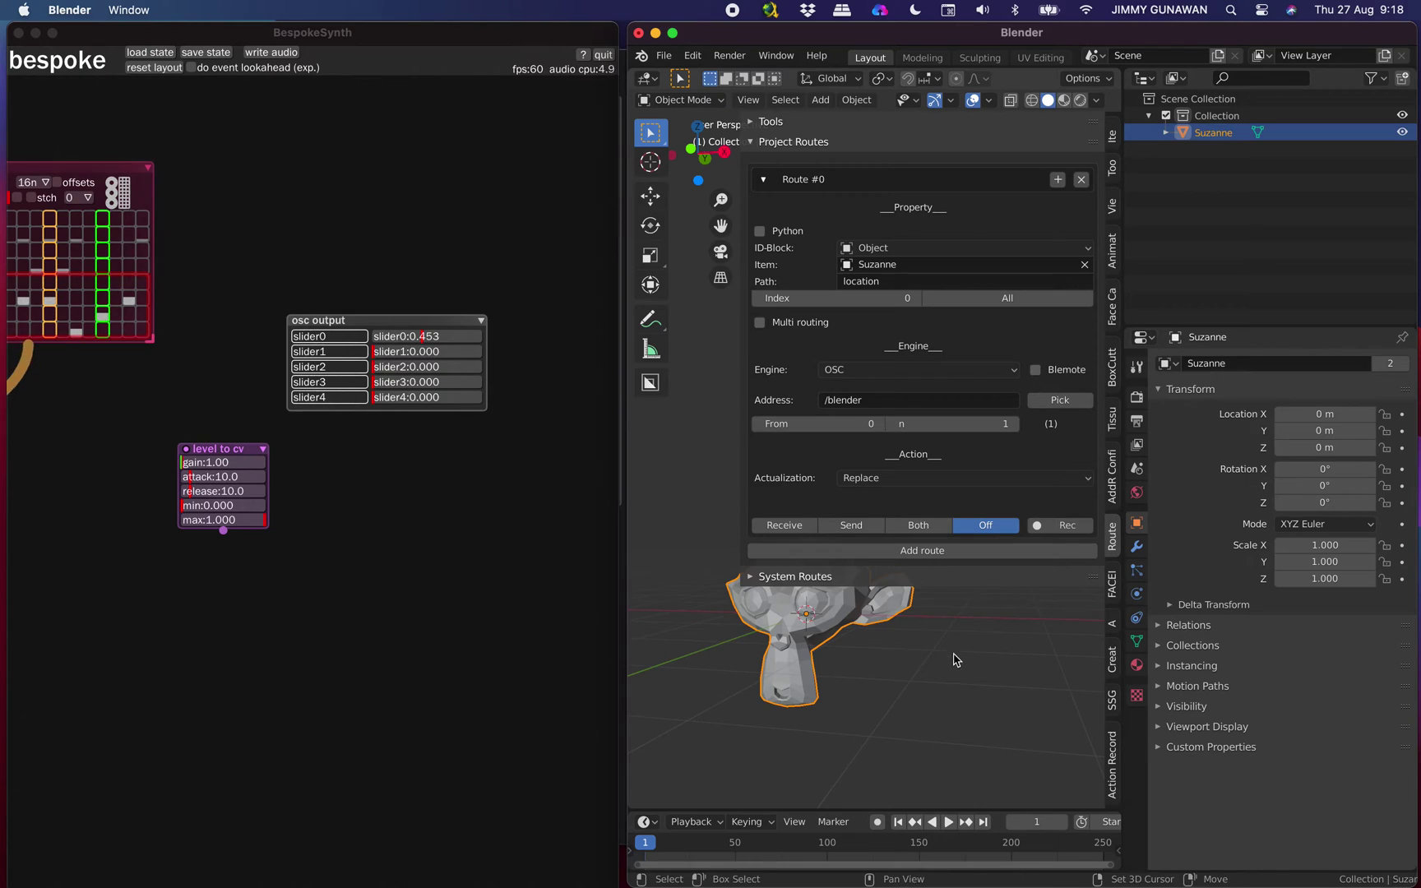
pyautogui.keyDown('shift'); pyautogui.scroll(3, 954, 659); pyautogui.keyUp('shift')
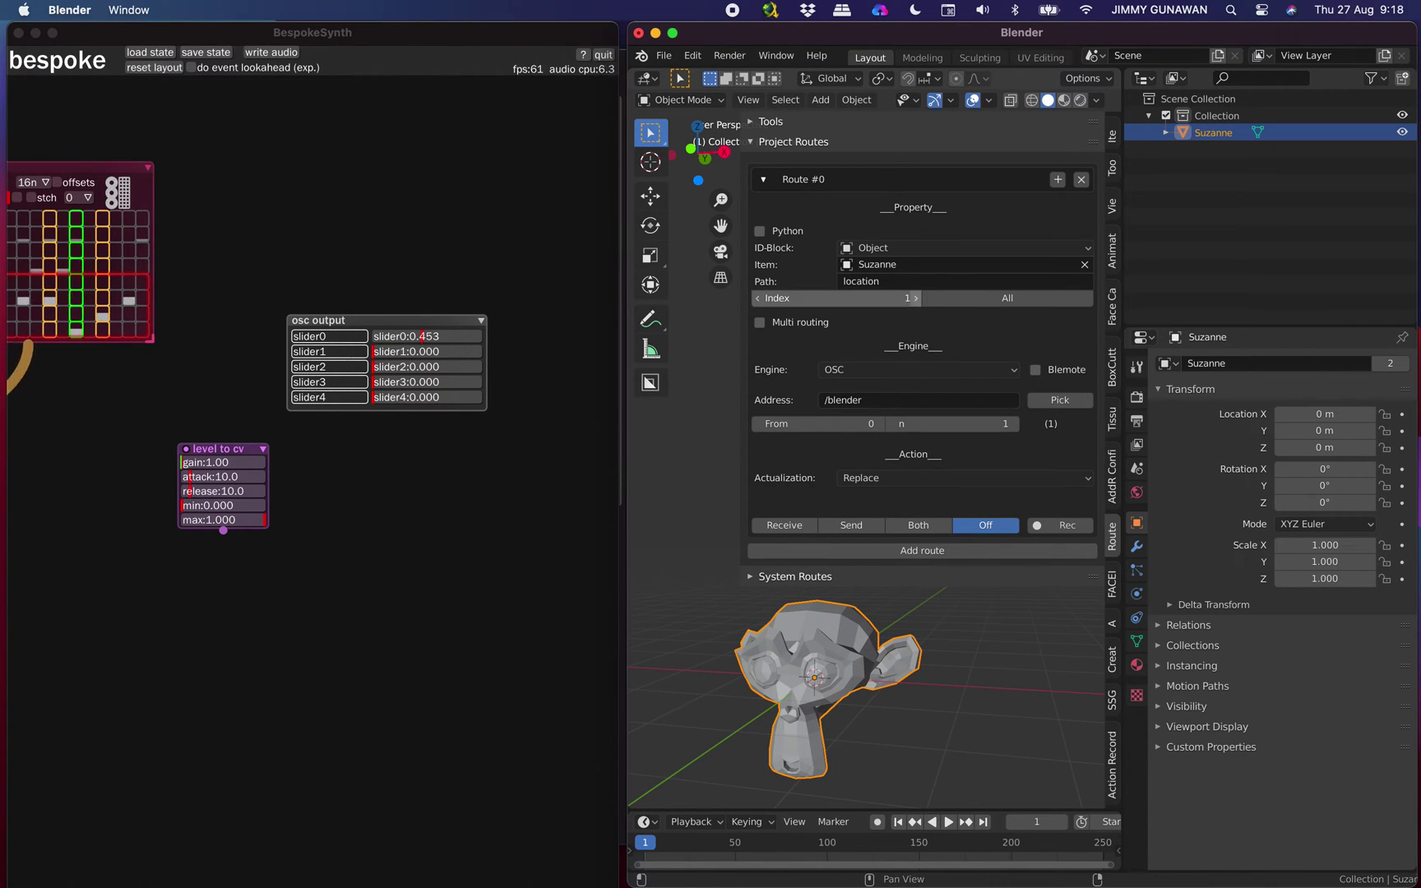
pyautogui.click(914, 297)
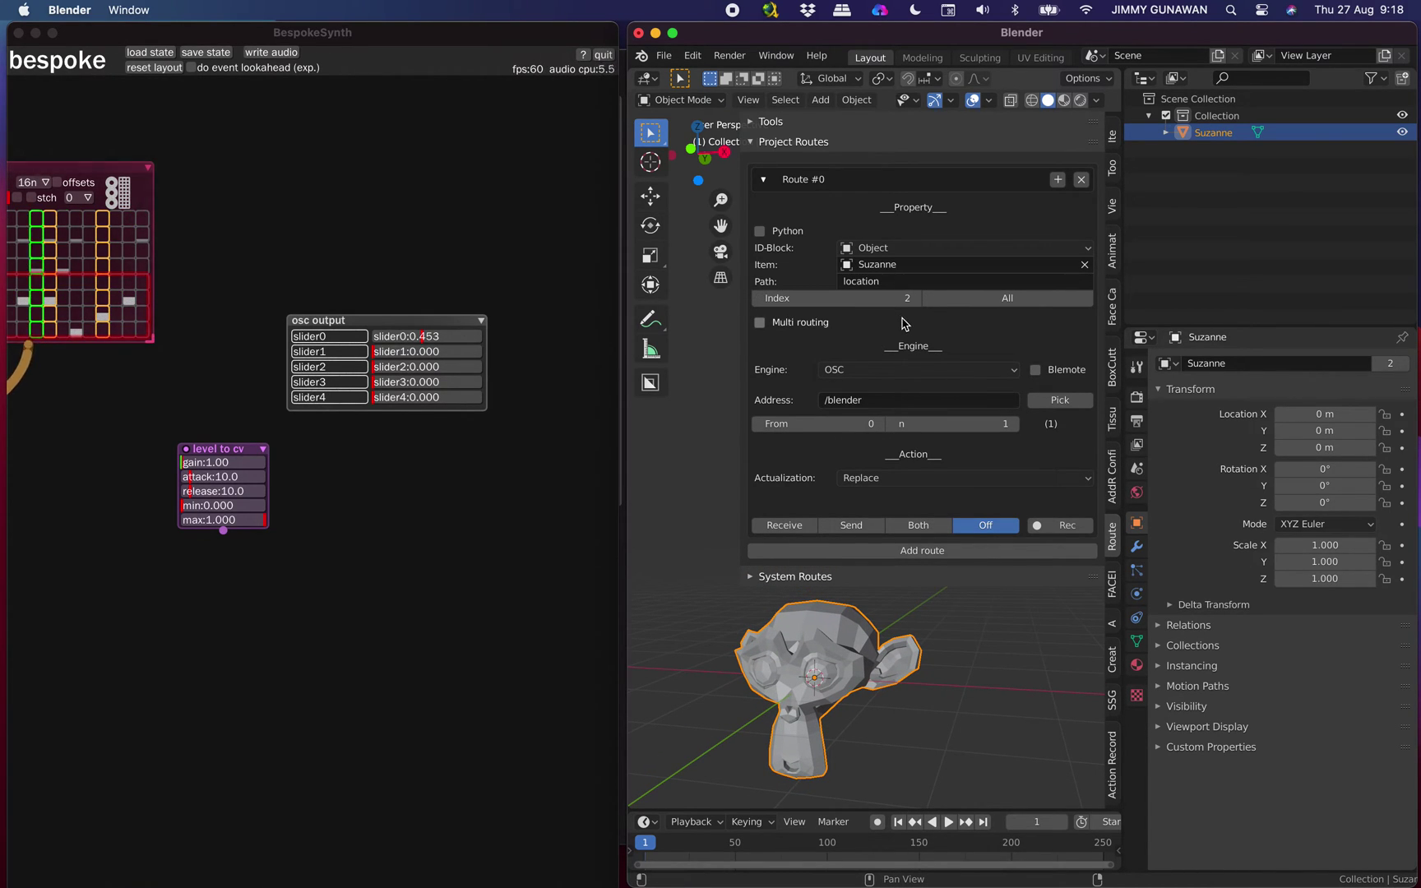
pyautogui.click(967, 299)
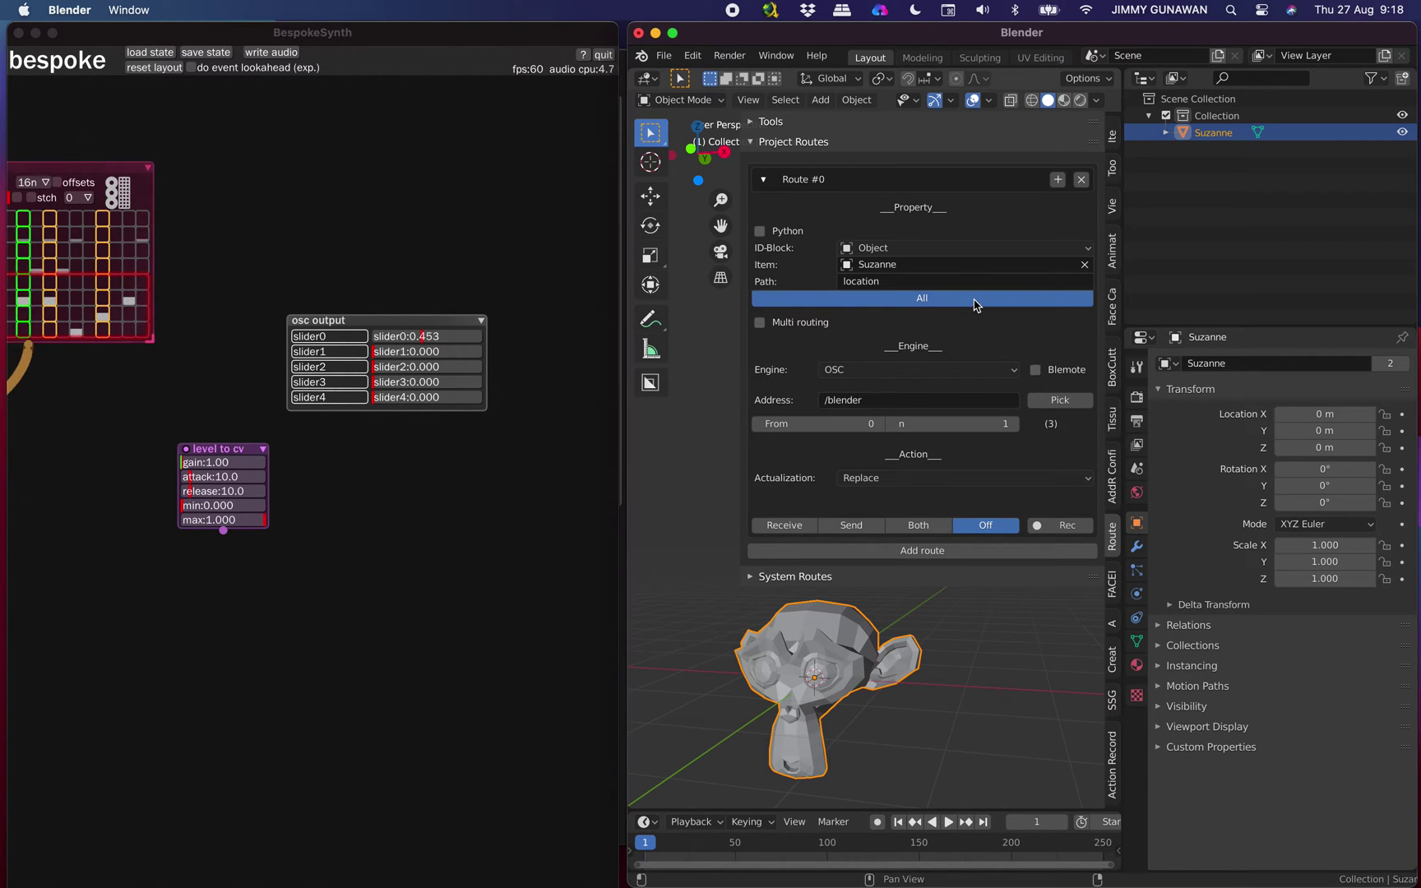
pyautogui.click(975, 301)
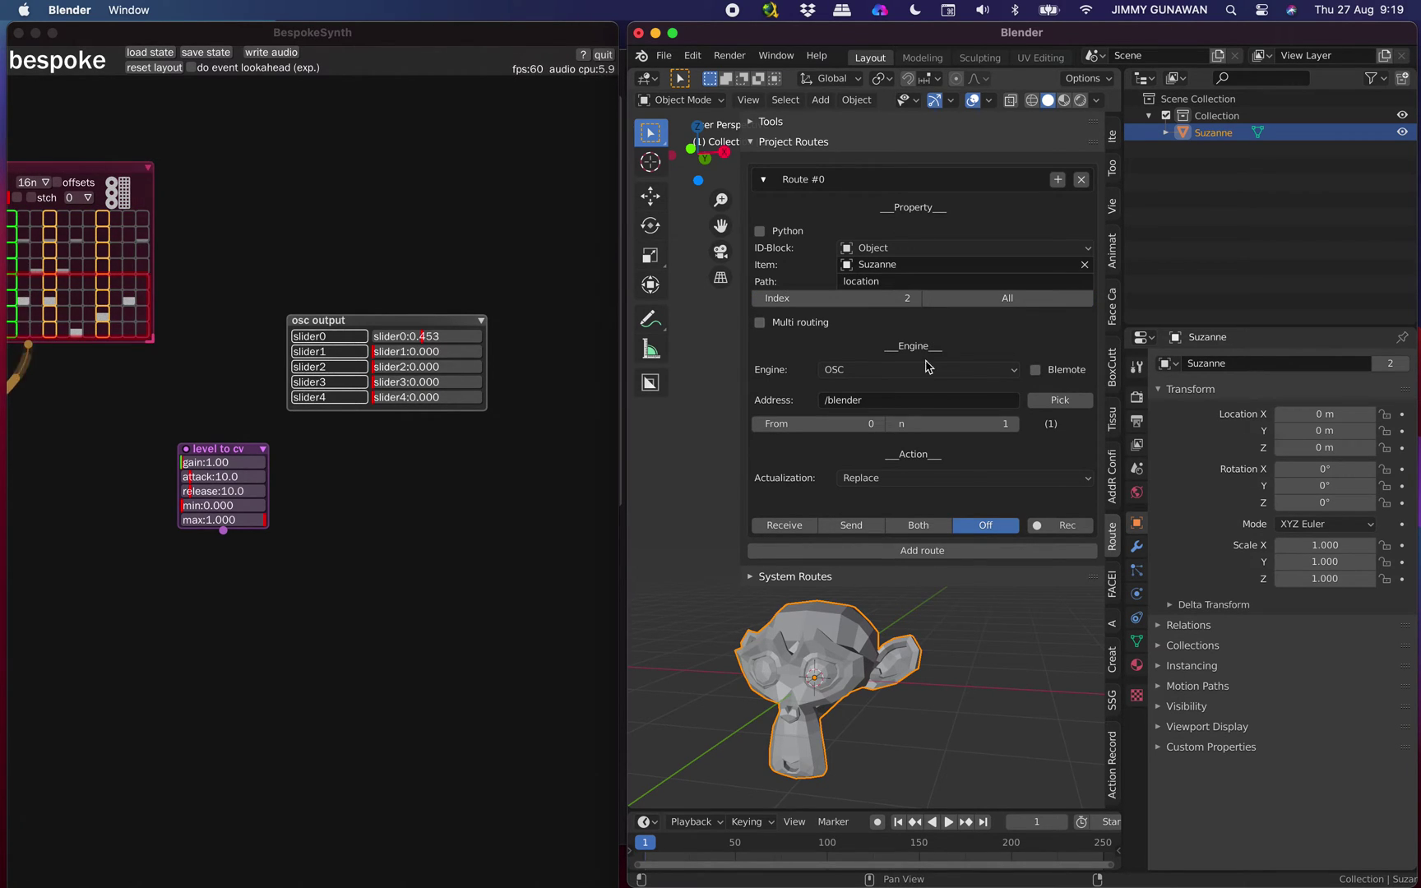
# Step: Set the route's OSC address to /bespoke/slider0 and switch the route to Receive
pyautogui.click(952, 404)
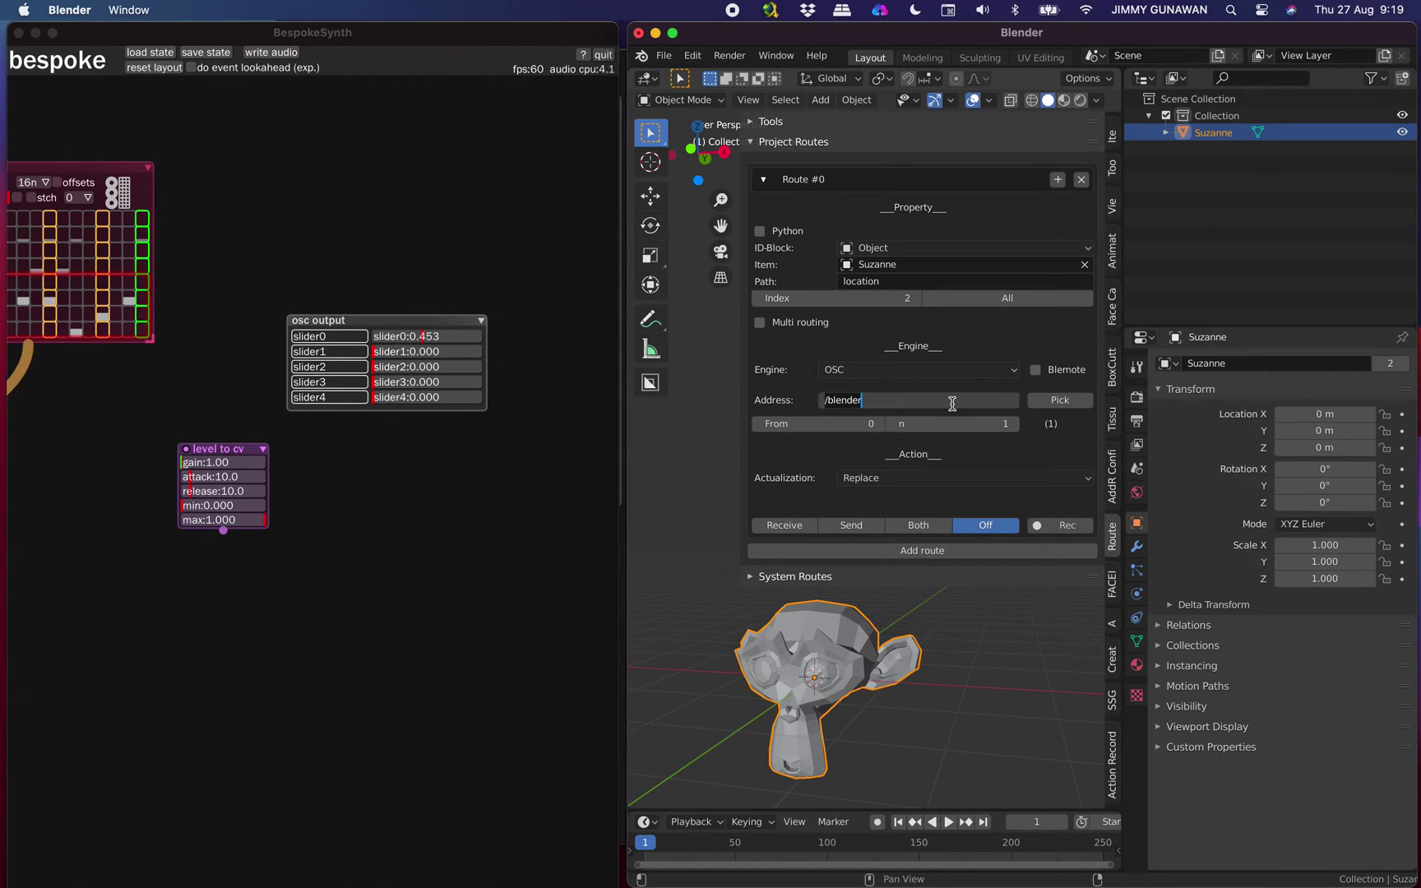
pyautogui.write('/bespoke')
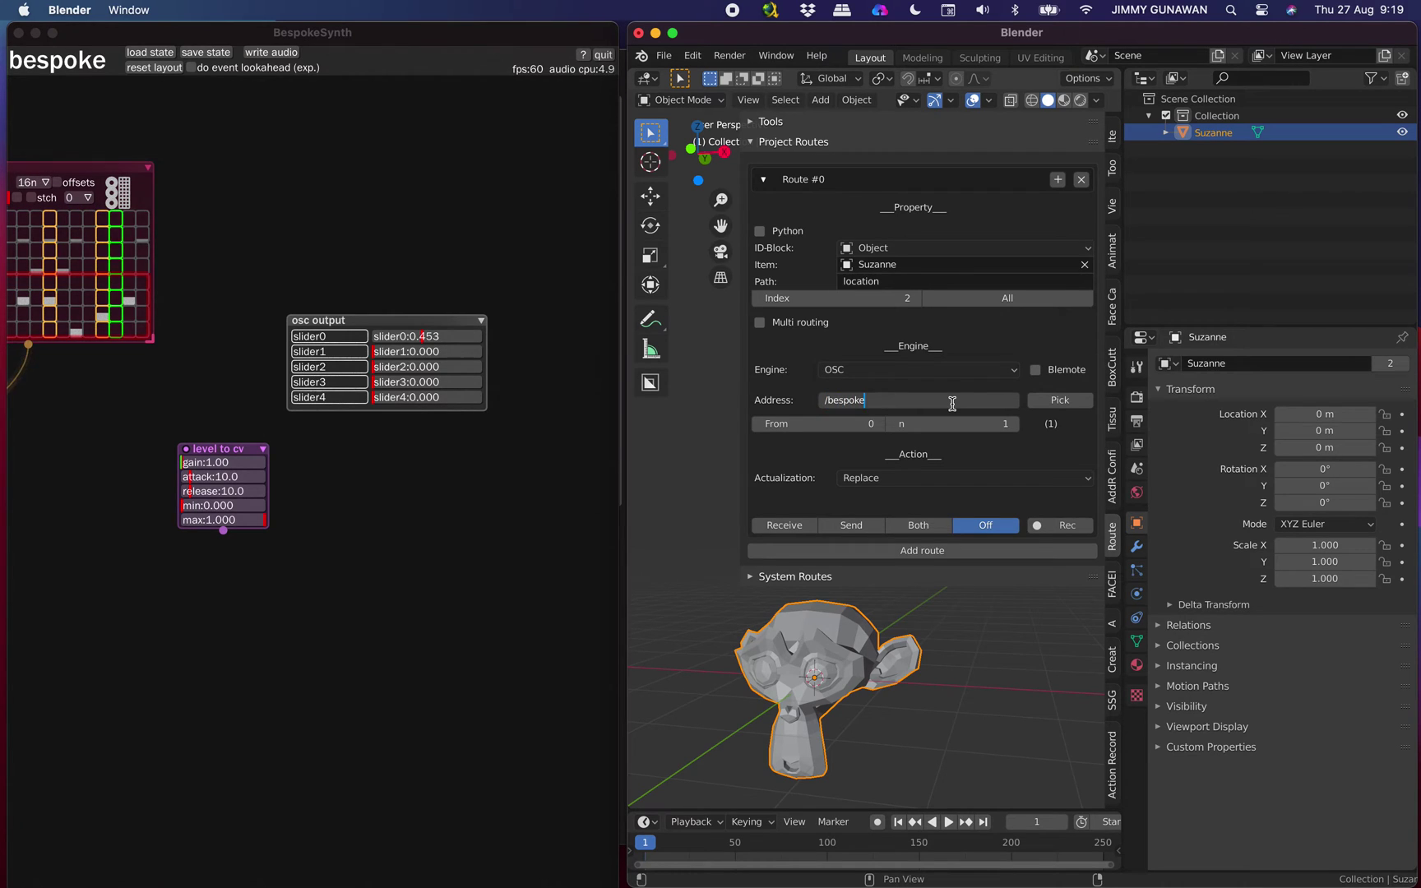
pyautogui.write('/slider0')
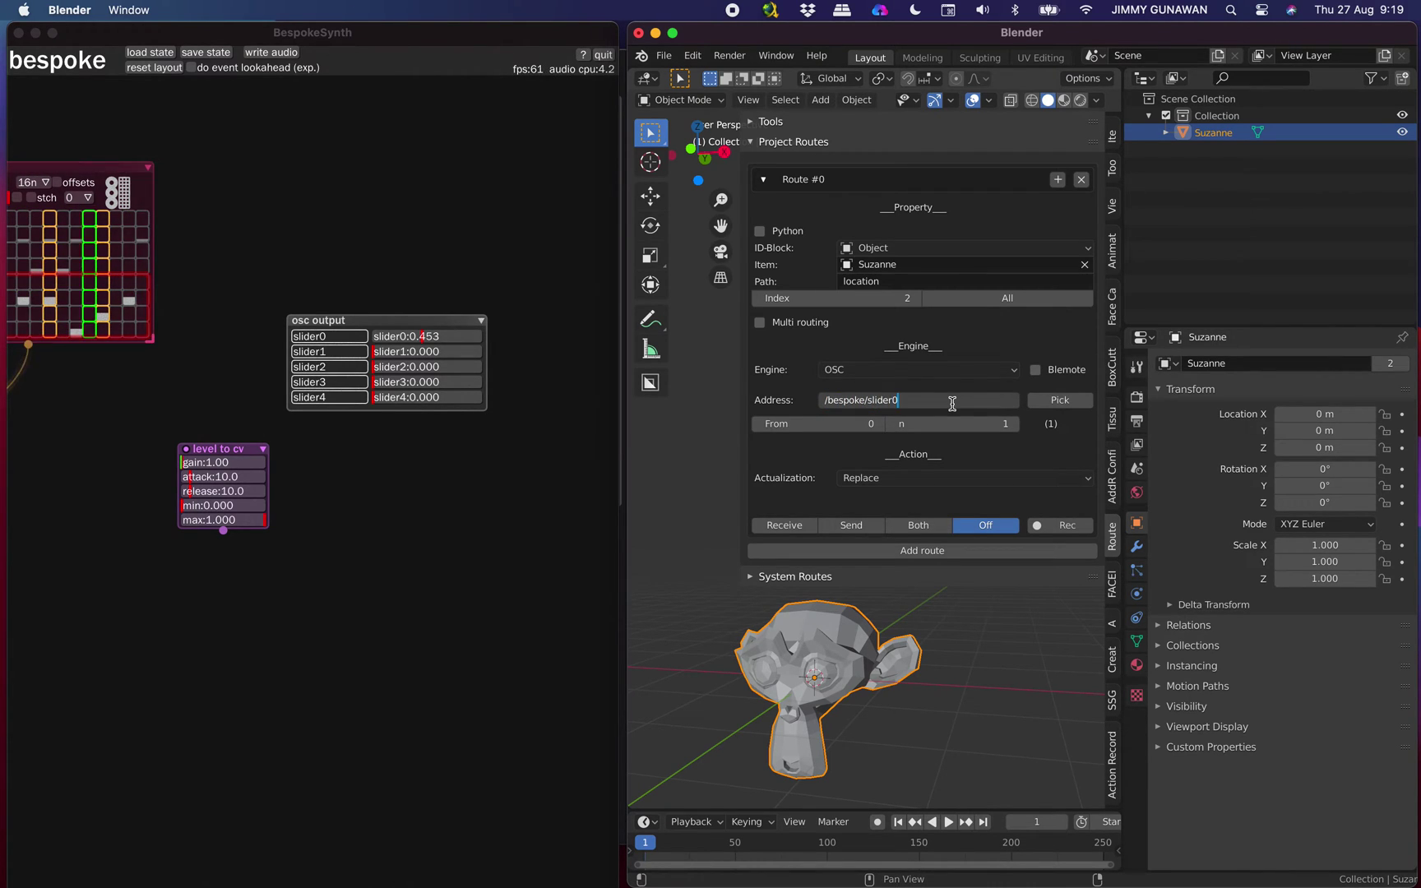
pyautogui.press('Return')
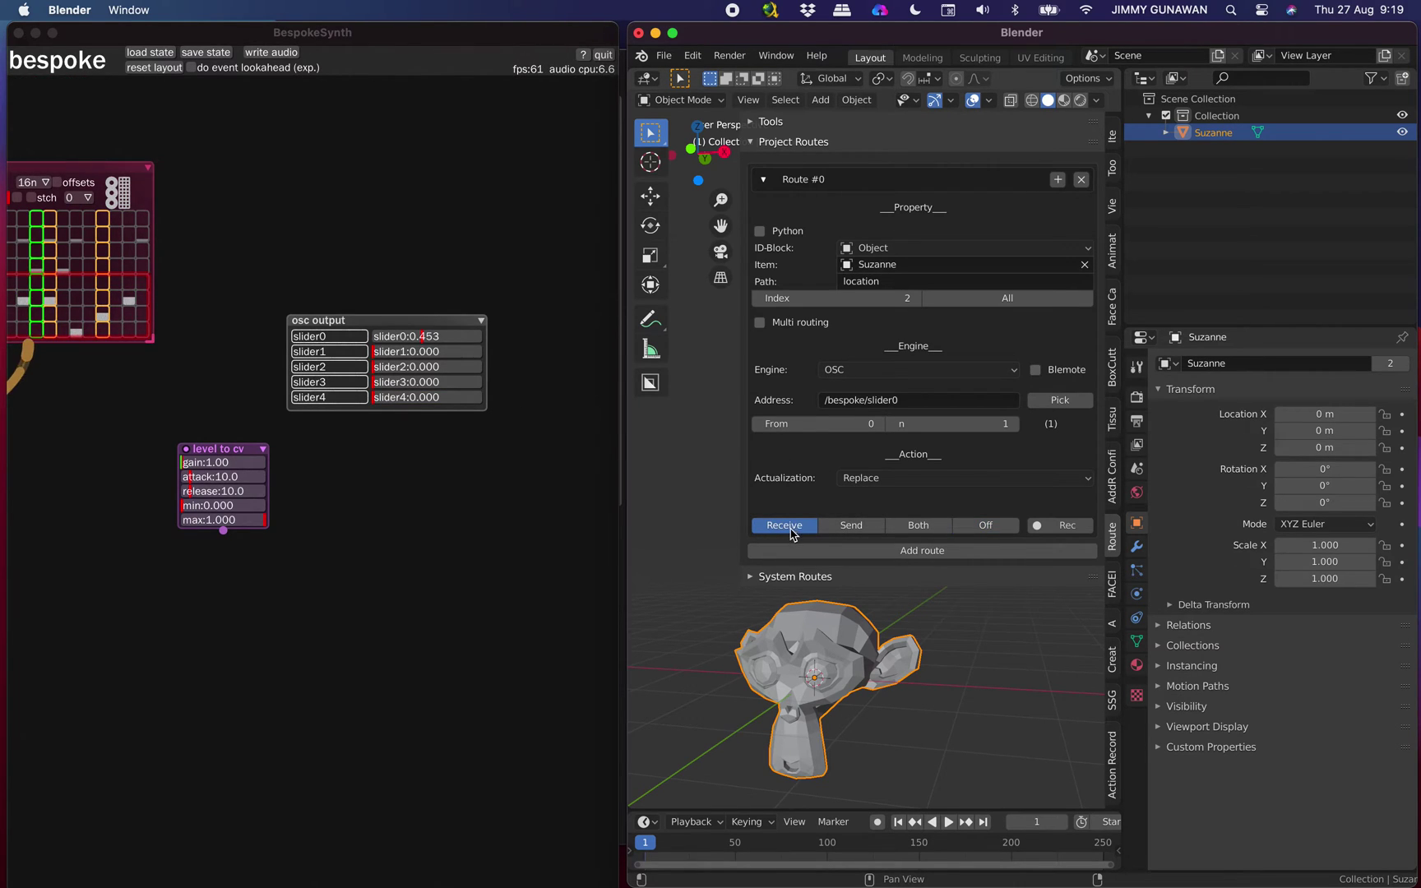
# Step: Save the Blender file to the Desktop as bespoke_demo_osc_001.blend
pyautogui.click(945, 640)
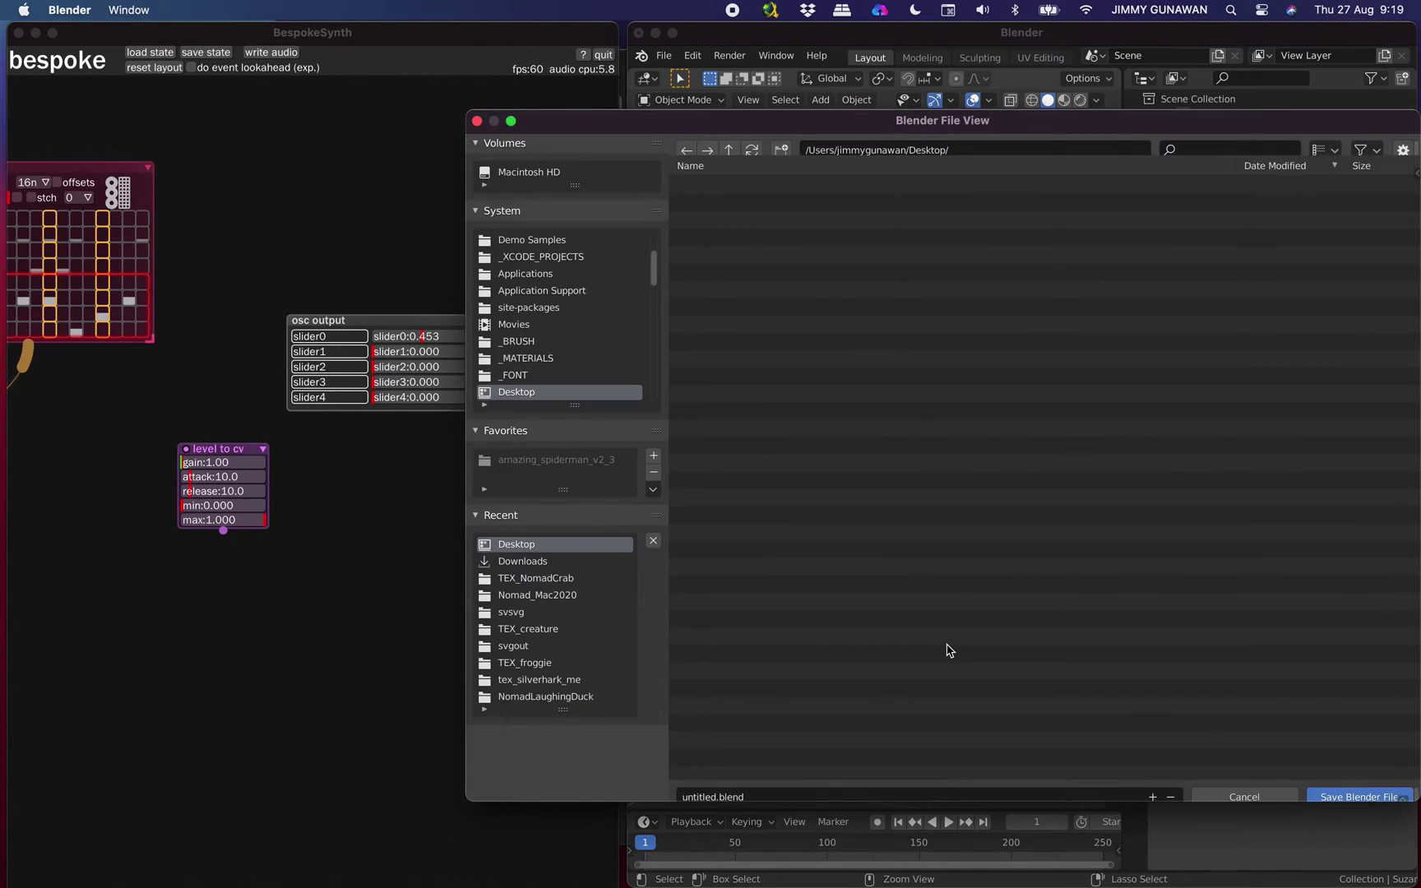
pyautogui.hotkey('ctrl', 's')
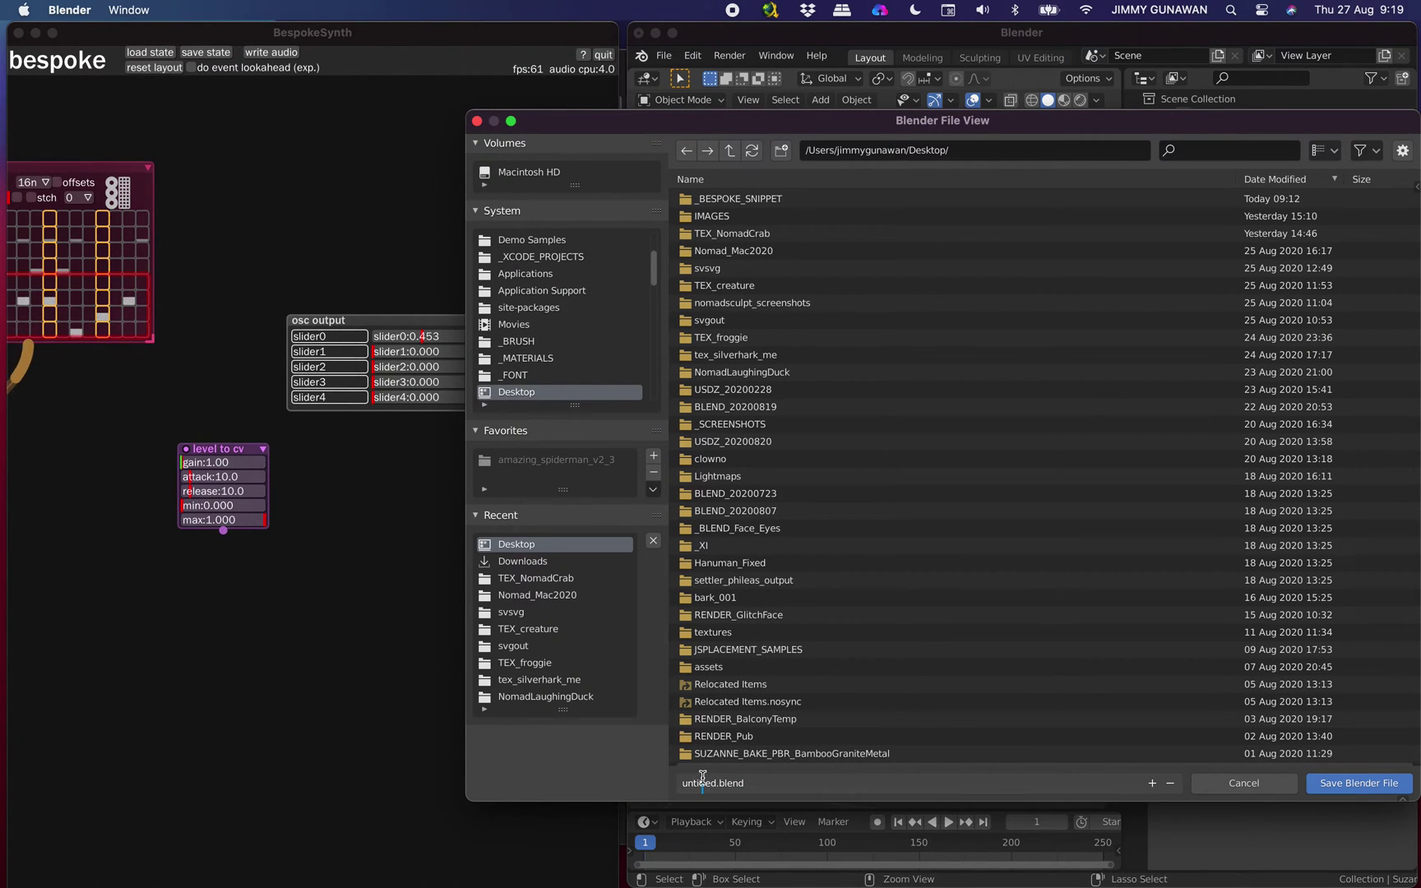
pyautogui.write('bespoke')
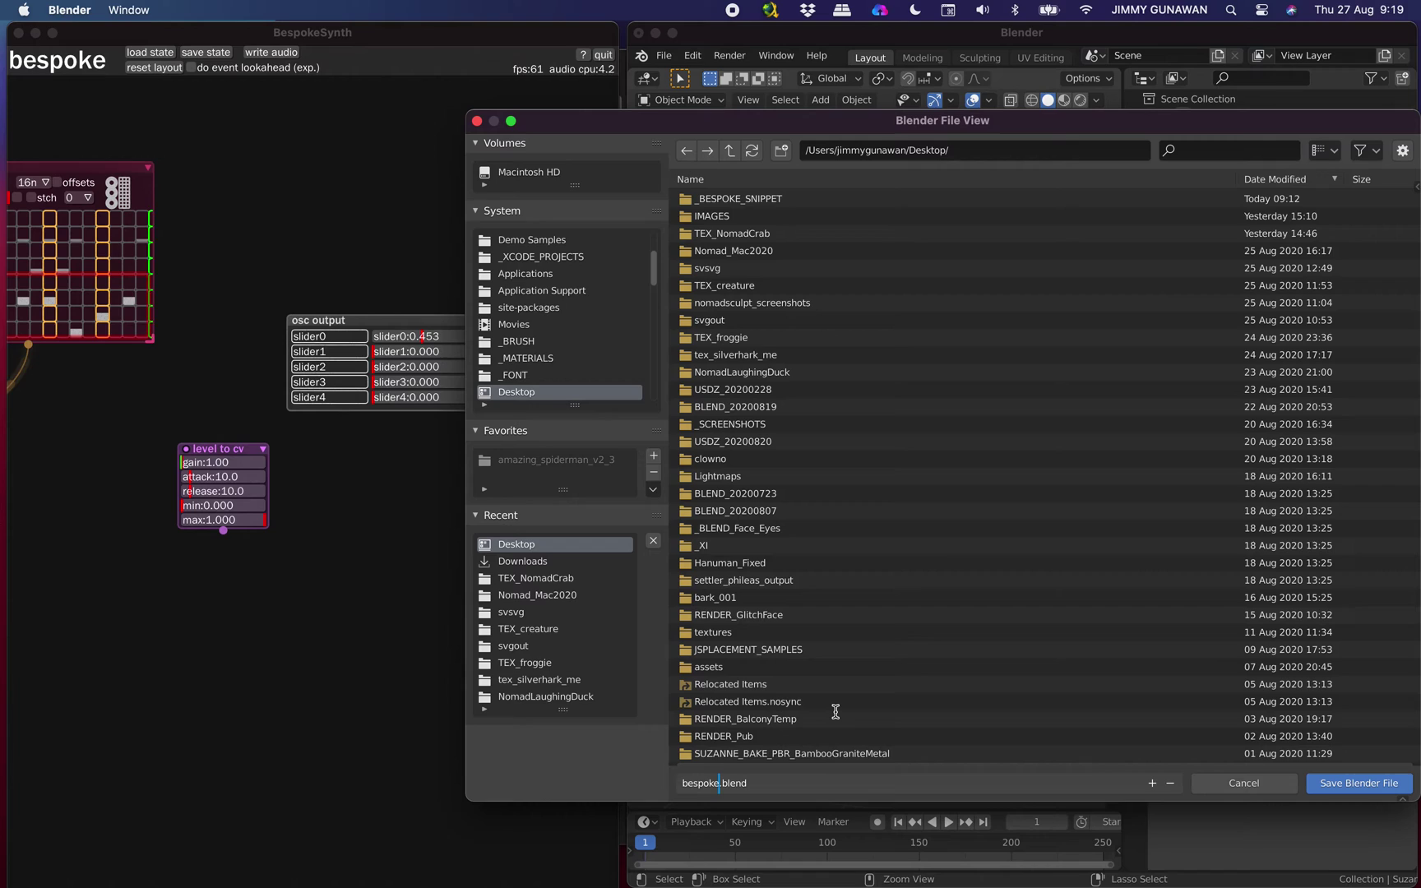
pyautogui.write('_demo_osc_')
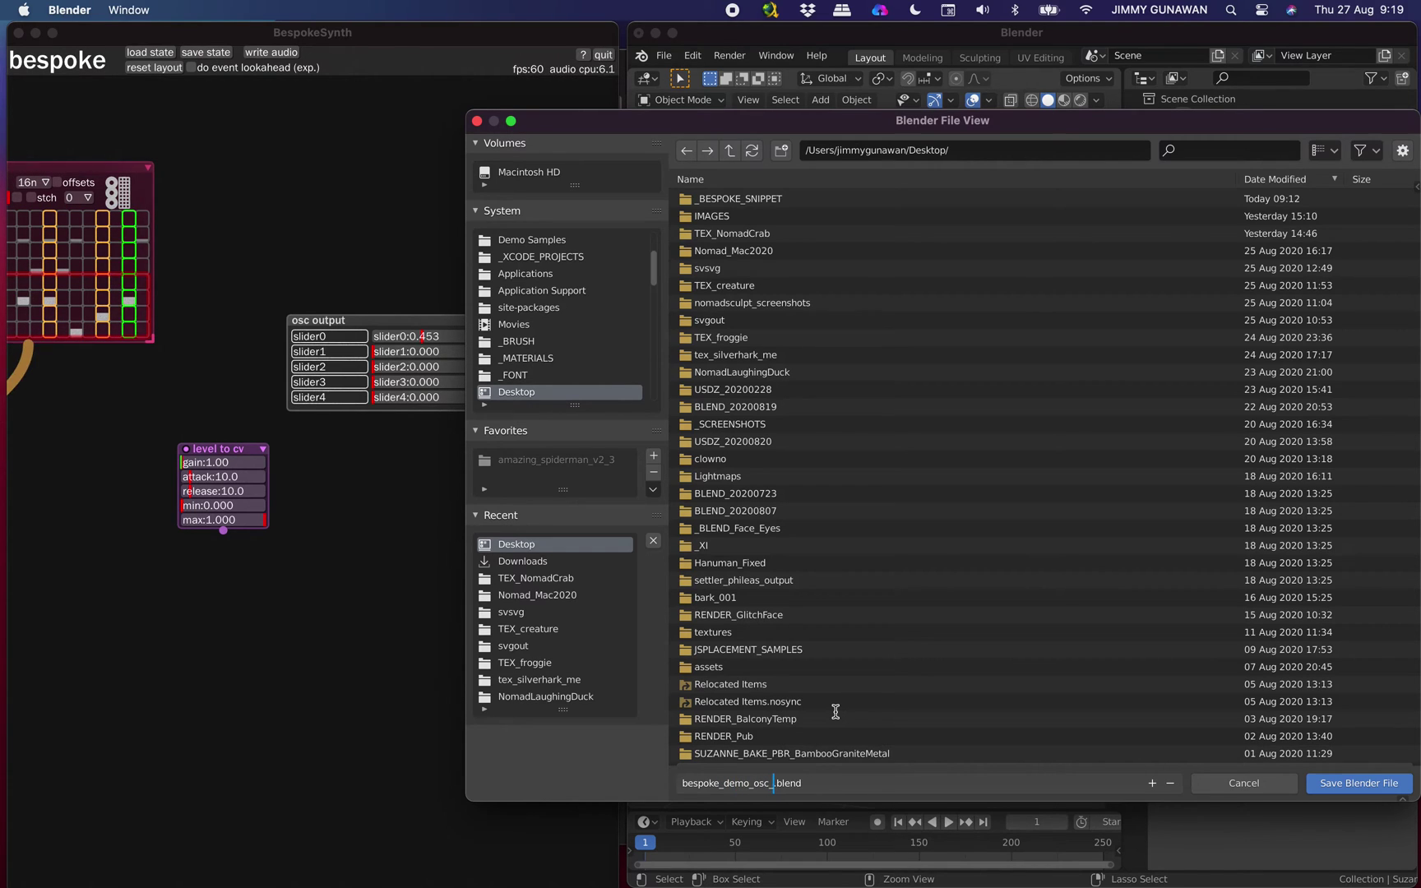
pyautogui.write('001')
pyautogui.press('Return')
pyautogui.press('Return')
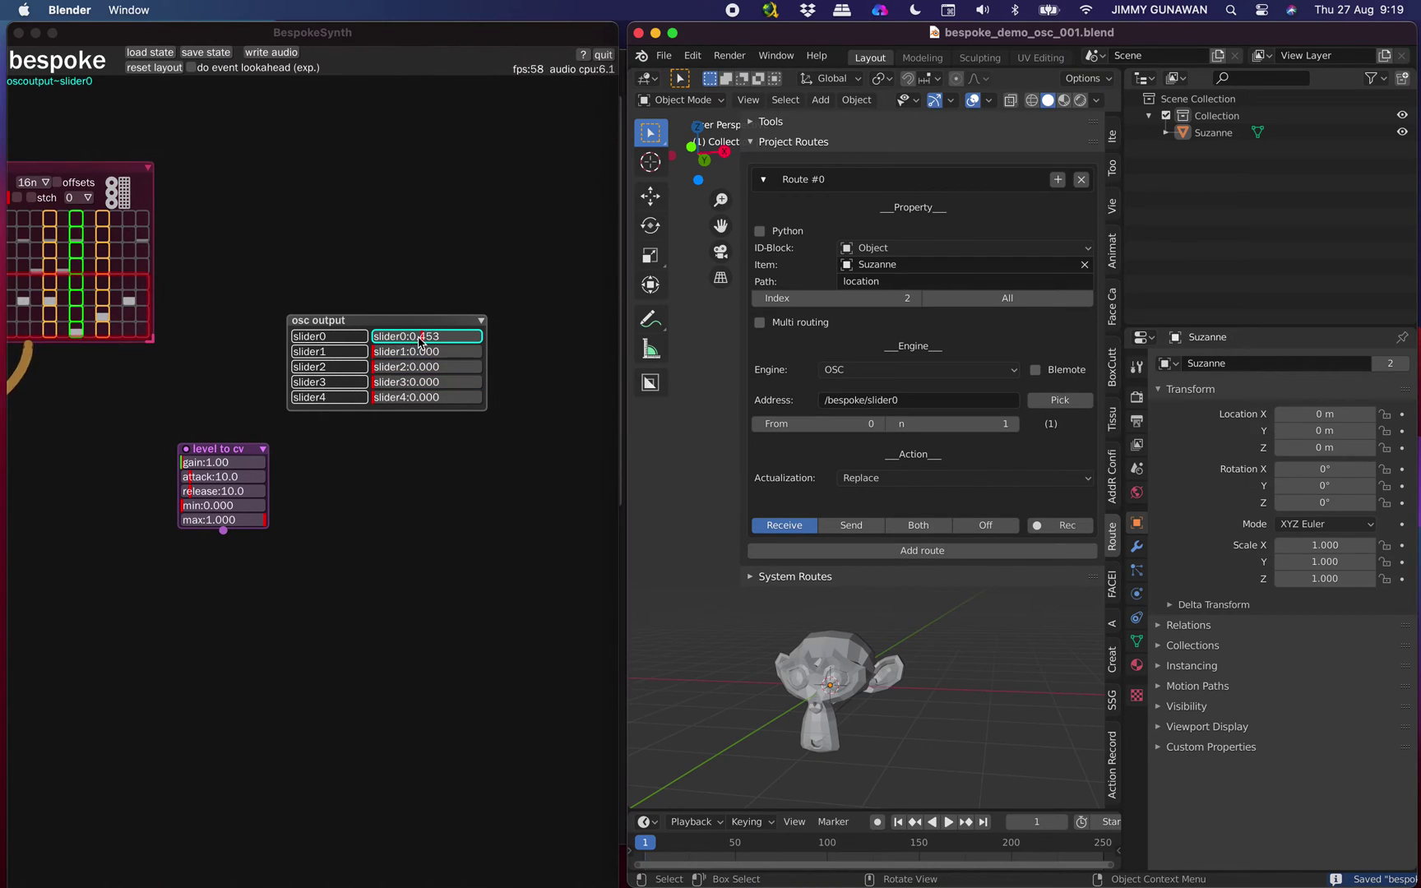
# Step: In BespokeSynth, set the osc output's slider0 to 0.000 and reposition the osc output and drum sequencer modules slightly
pyautogui.moveTo(415, 337); pyautogui.dragTo(315, 278)
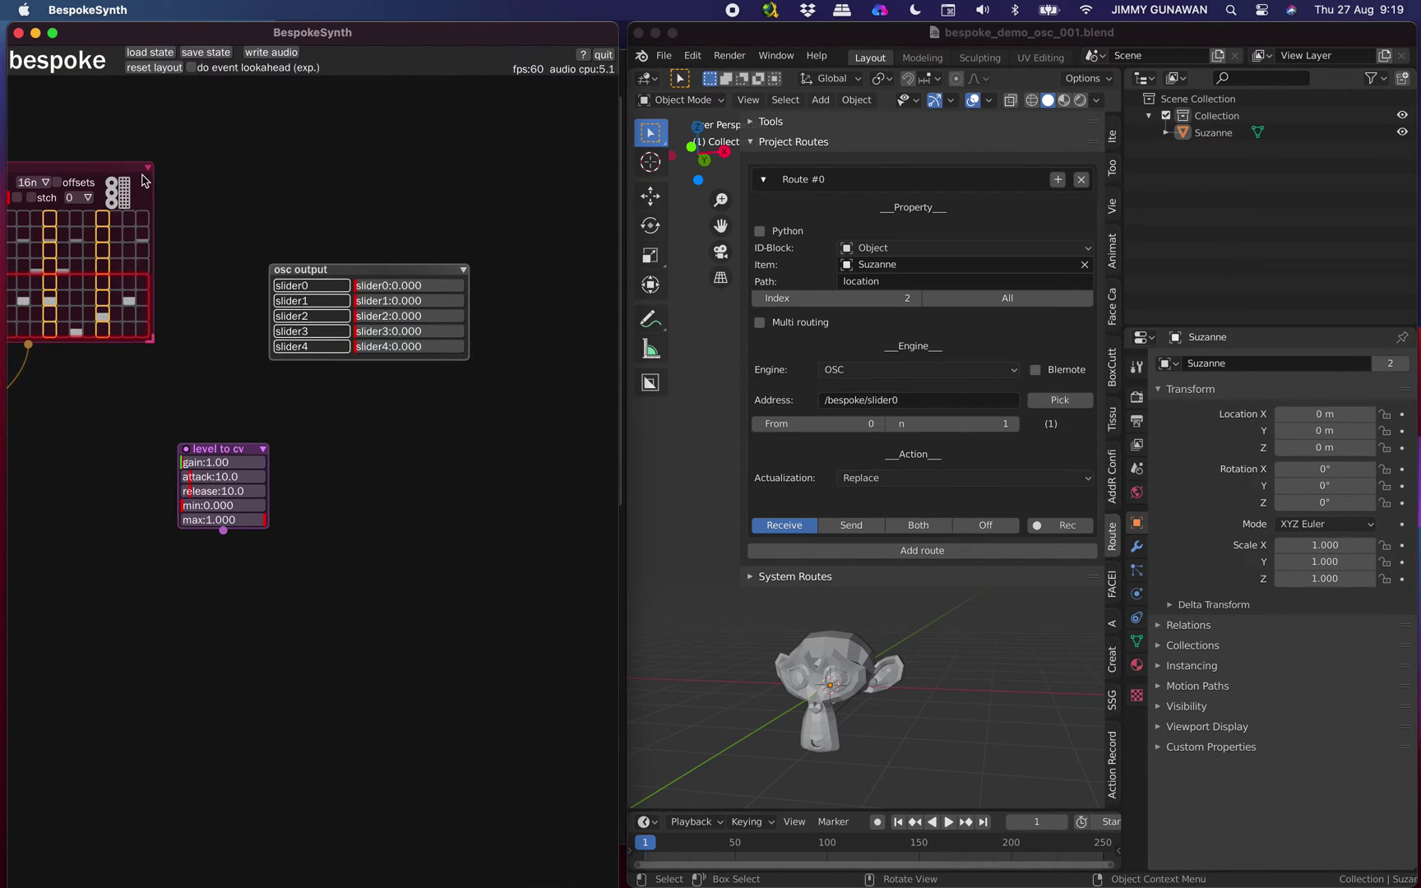
pyautogui.moveTo(145, 180); pyautogui.dragTo(155, 180)
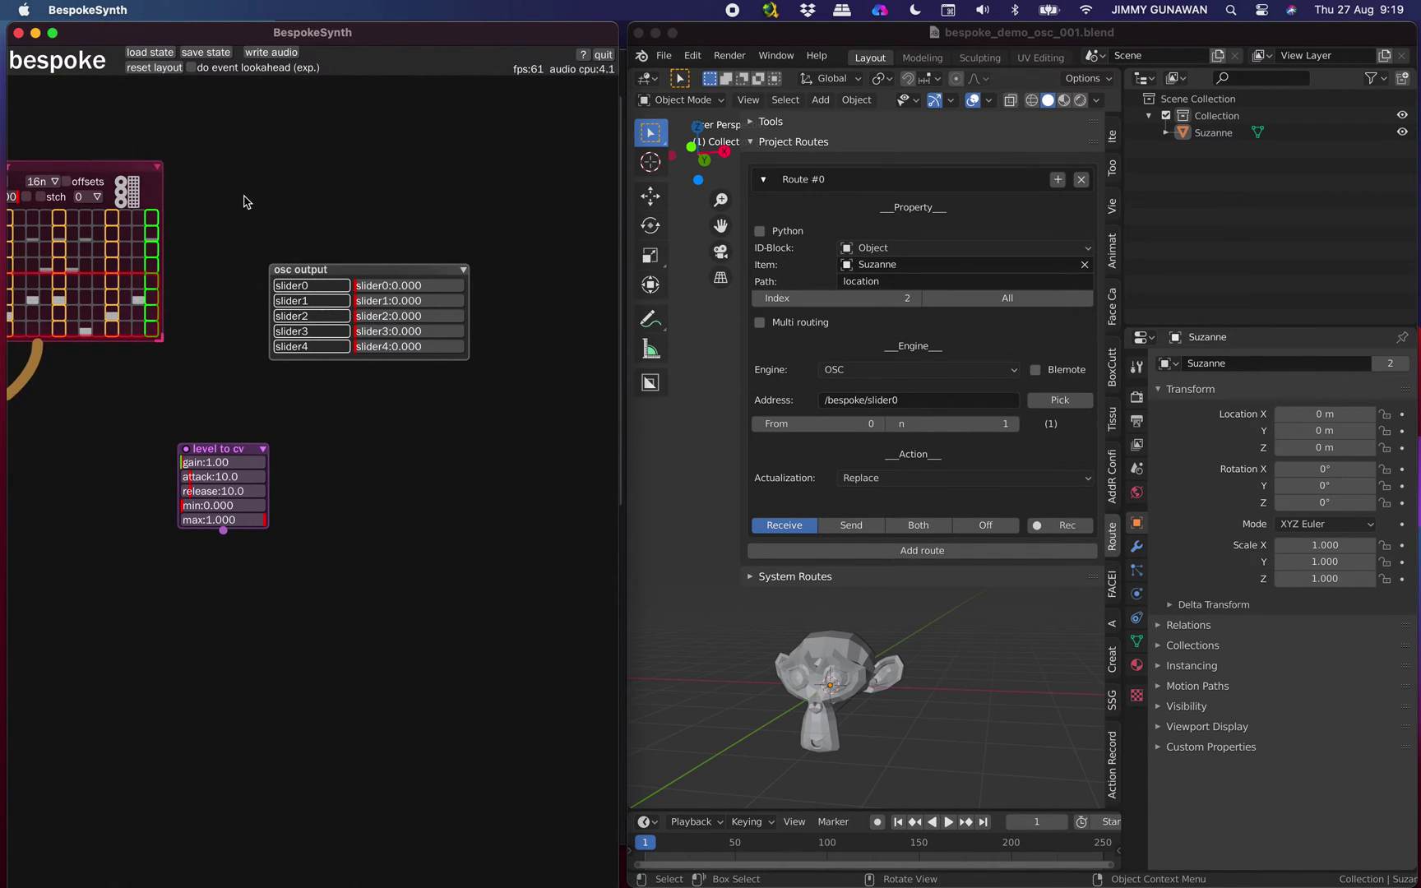
pyautogui.moveTo(234, 202); pyautogui.dragTo(343, 198, button='middle')
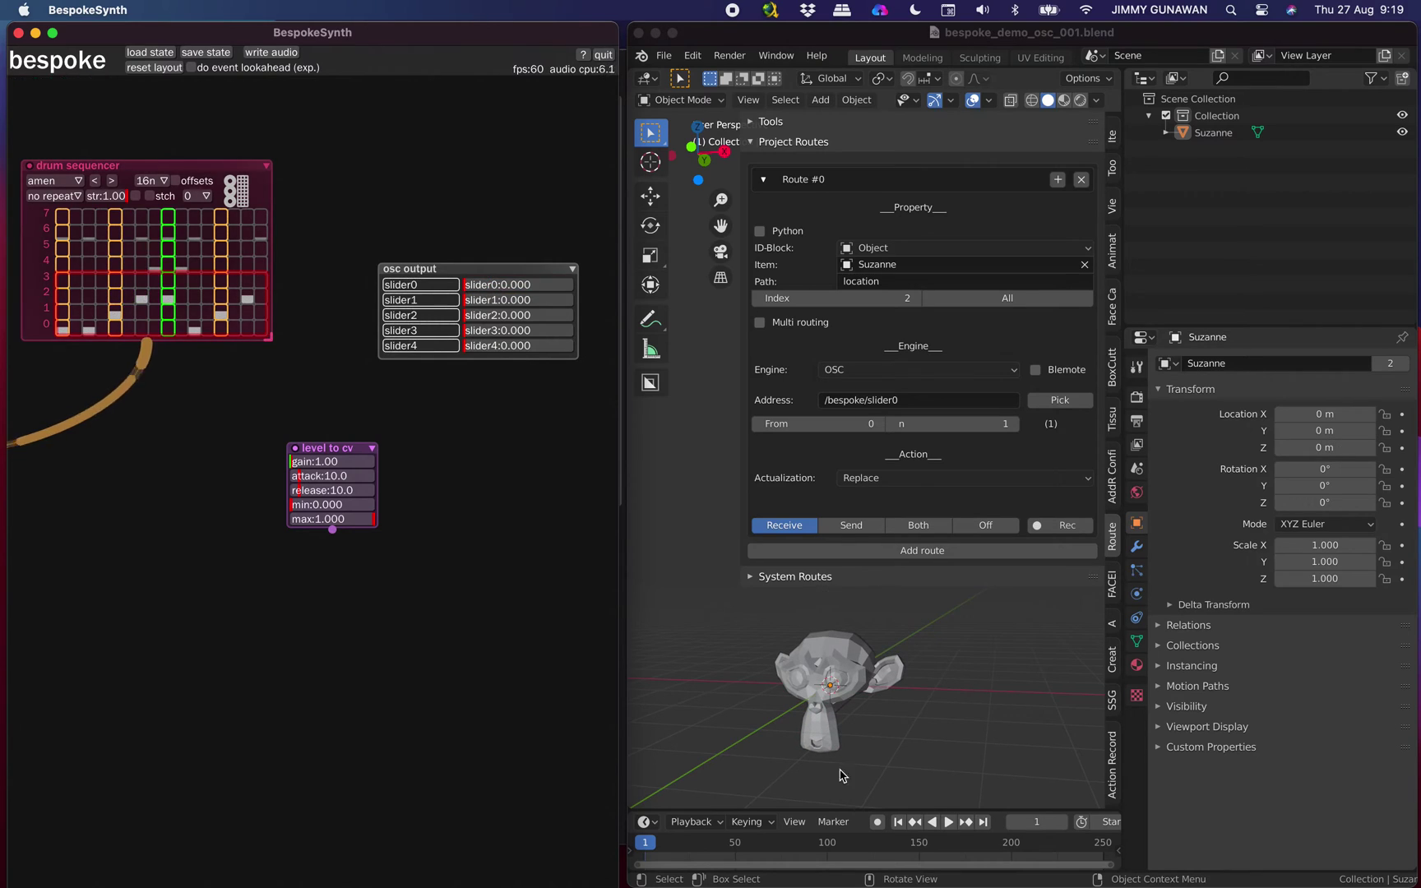
# Step: Switch back to Blender and widen the 3D viewport slightly by narrowing the Outliner and Properties area
pyautogui.click(986, 817)
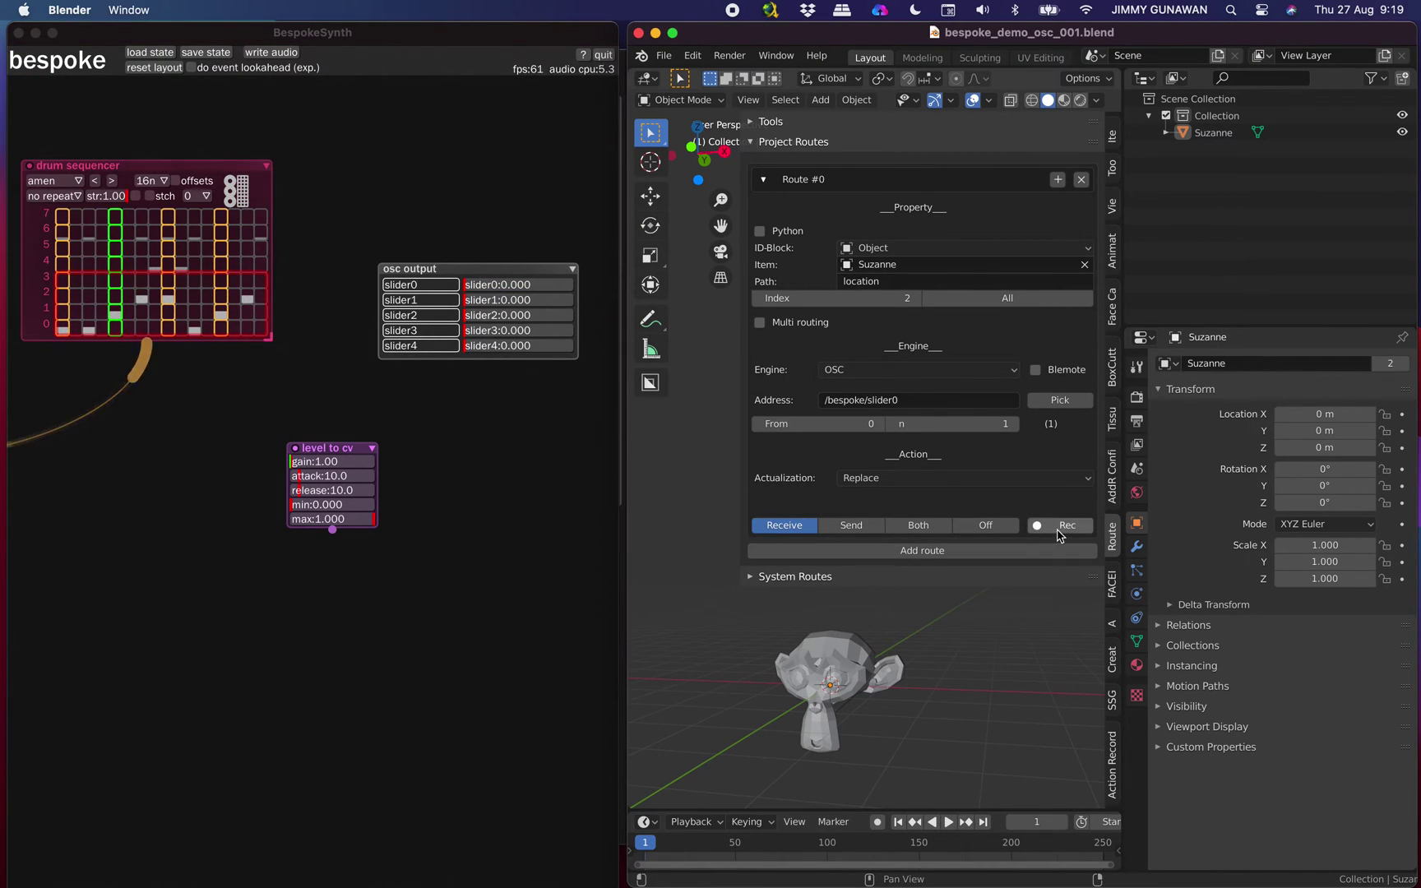
pyautogui.moveTo(1124, 526); pyautogui.dragTo(1160, 527)
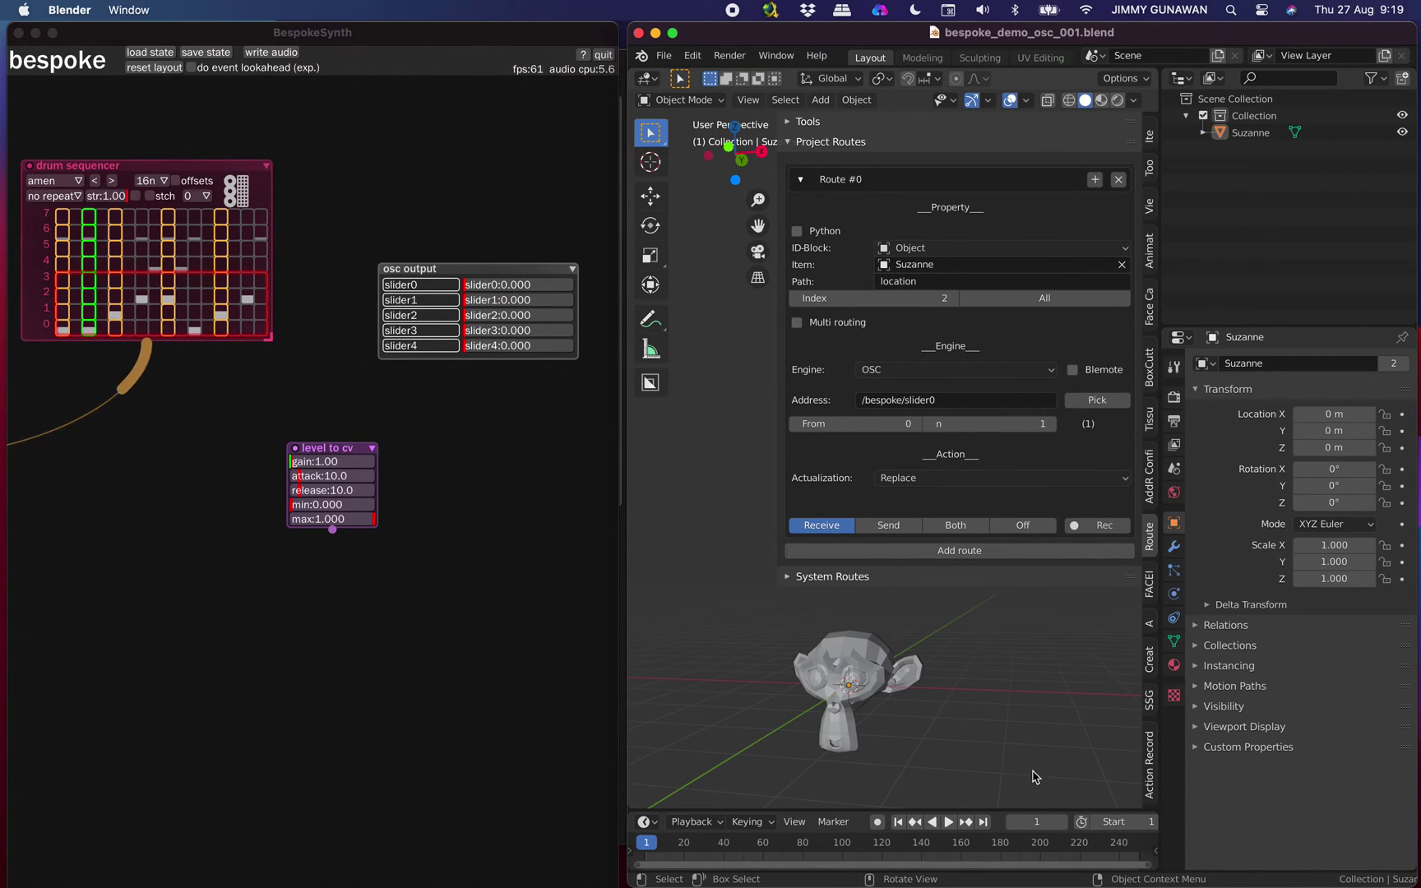
# Step: Make the timeline area taller and enable keyframe recording on Route #0
pyautogui.moveTo(1033, 810); pyautogui.dragTo(1033, 775)
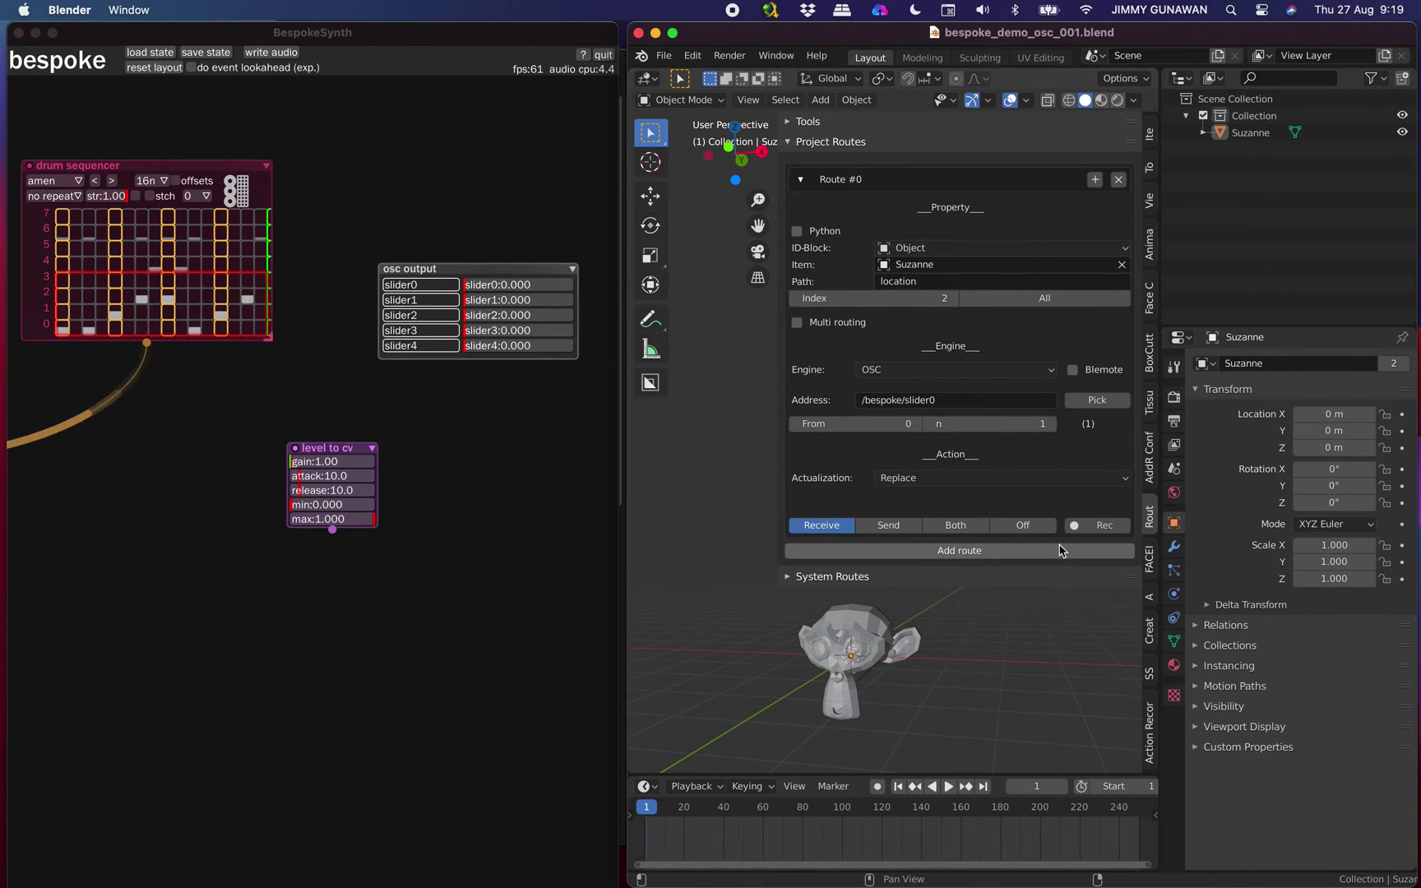
pyautogui.click(1084, 526)
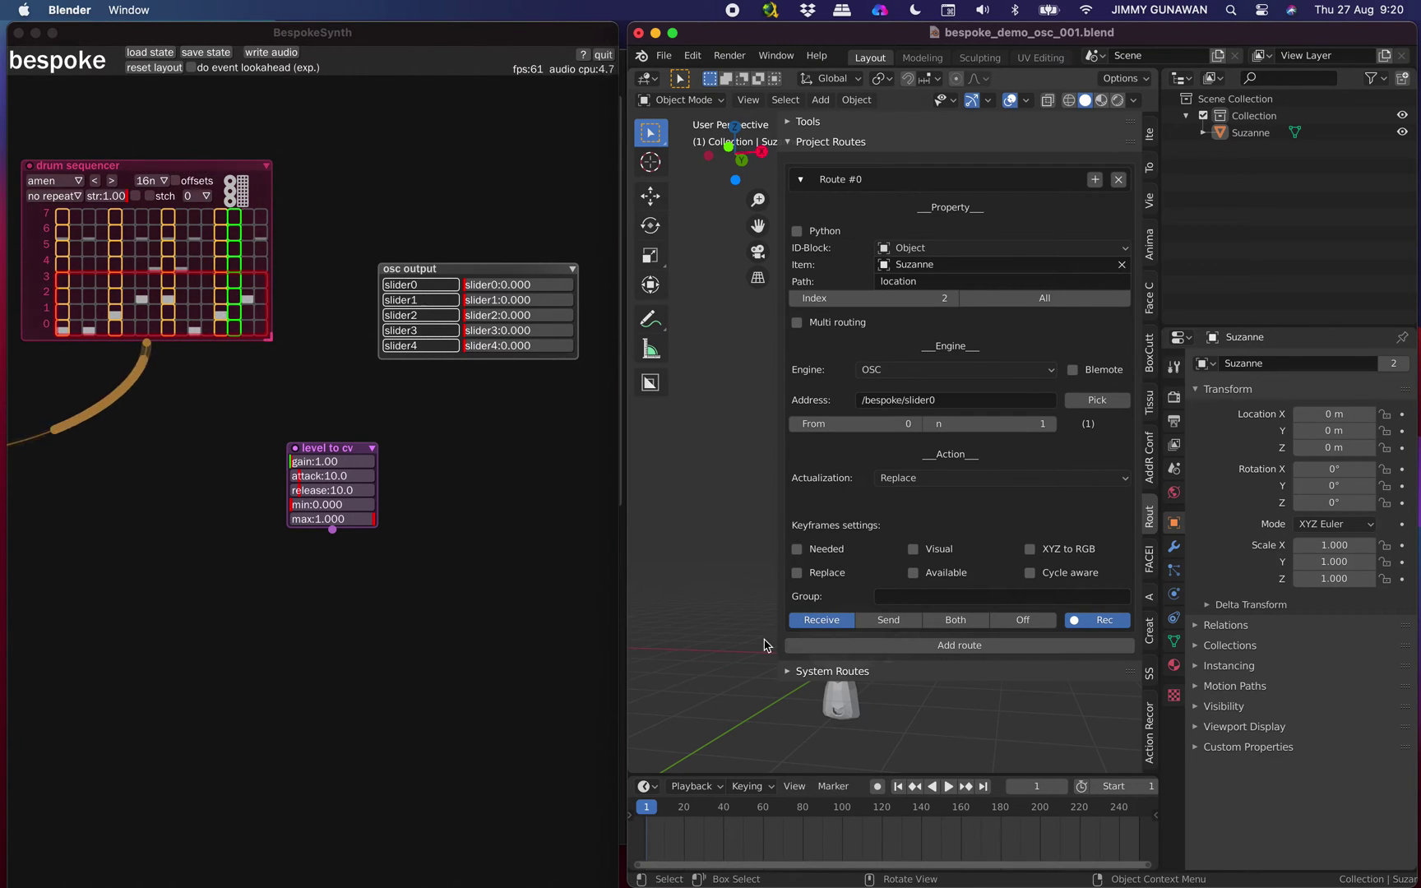
# Step: Play the animation while varying slider0 in BespokeSynth to record Suzanne's Z location, and stop playback
pyautogui.press('space')
pyautogui.click(502, 286)
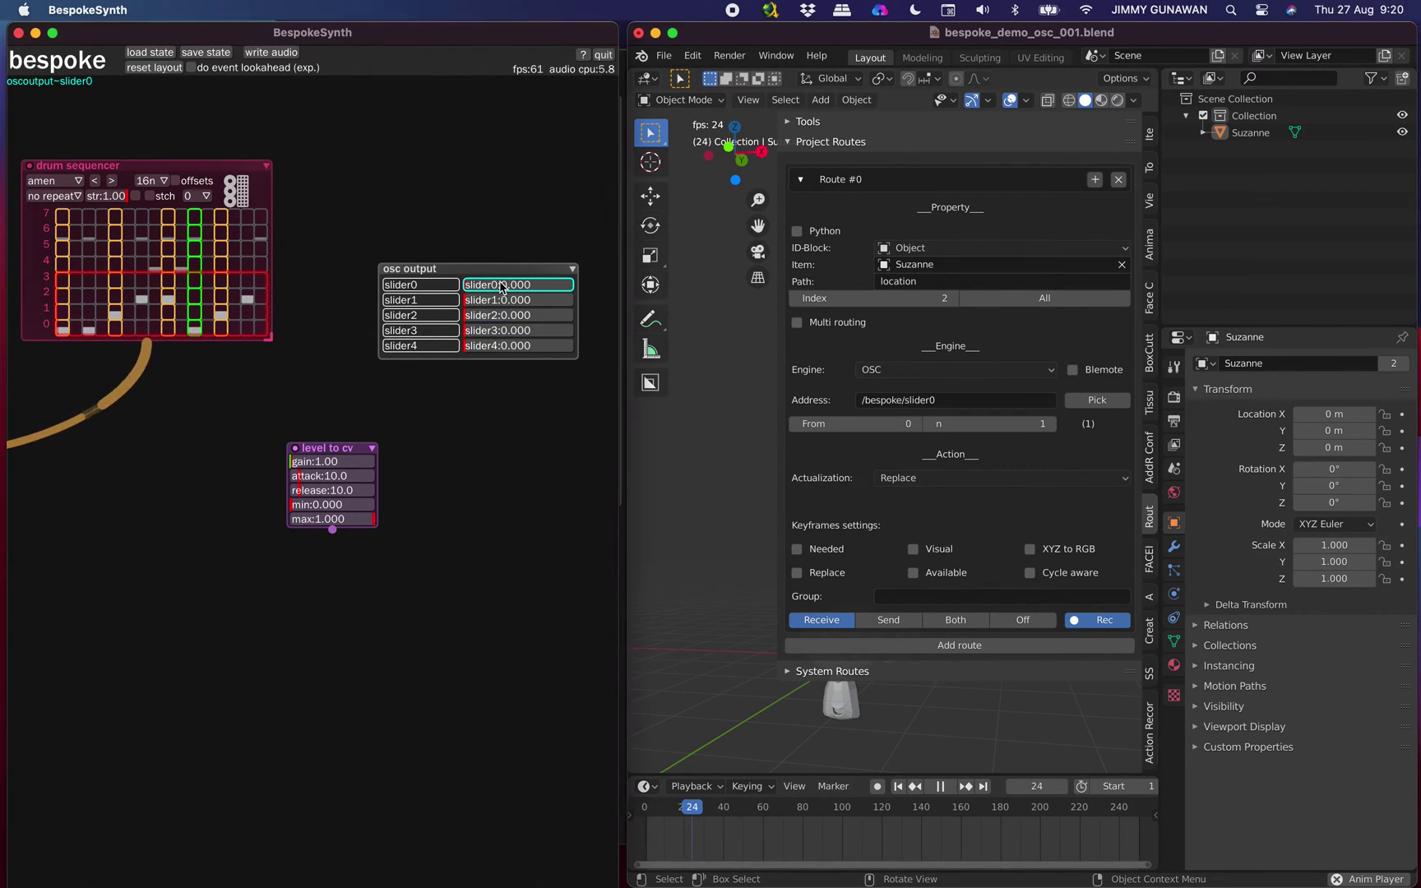
pyautogui.moveTo(500, 283)
pyautogui.mouseDown()
pyautogui.moveTo(556, 295)
pyautogui.moveTo(477, 295)
pyautogui.moveTo(546, 286)
pyautogui.moveTo(512, 288)
pyautogui.mouseUp()
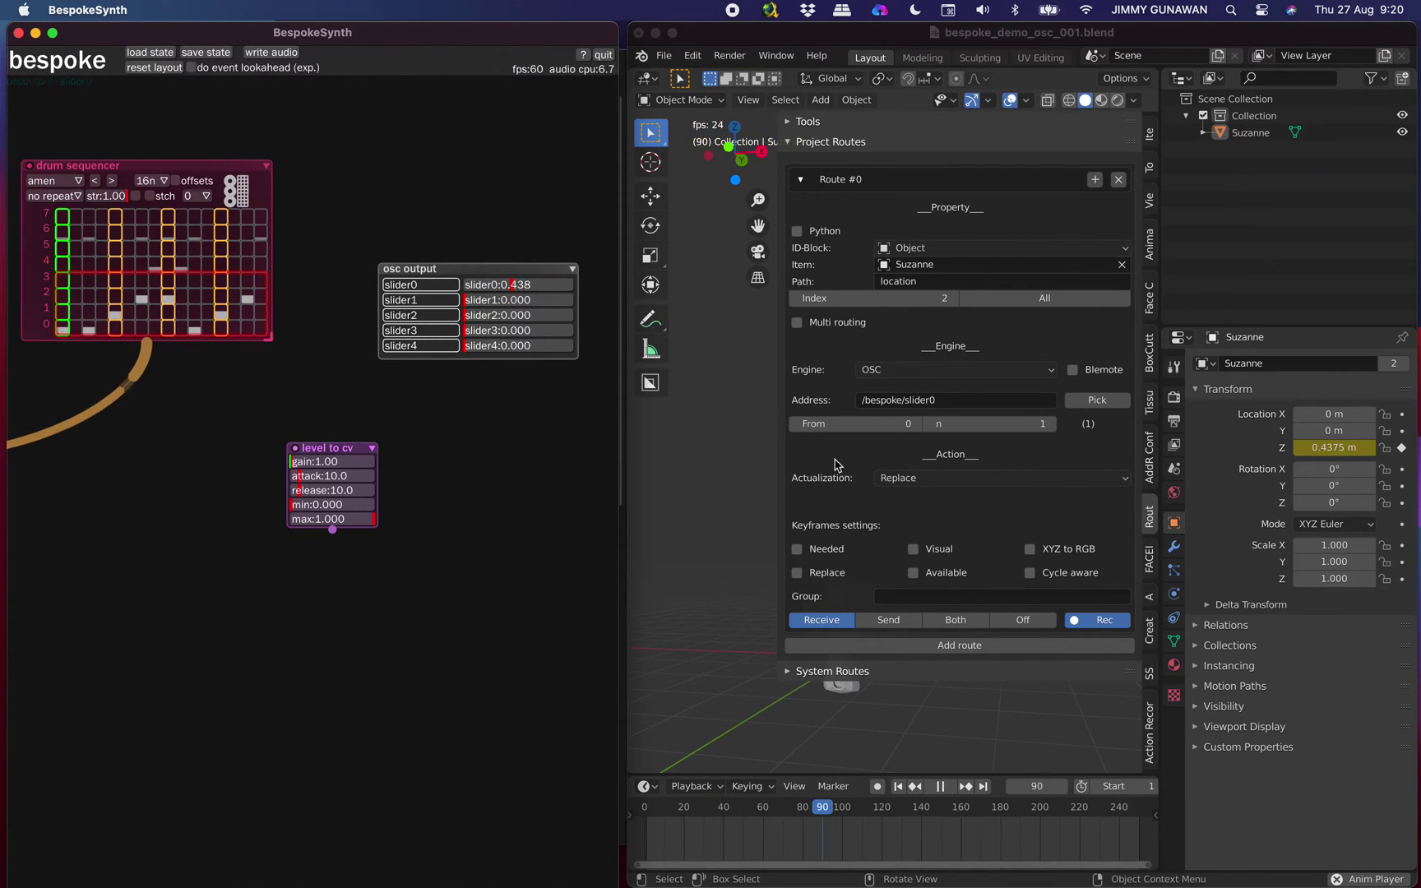
pyautogui.click(940, 788)
# Step: Select Suzanne, narrow the sidebar to expose the model, and scrub the timeline through the recorded keyframes
pyautogui.click(848, 690)
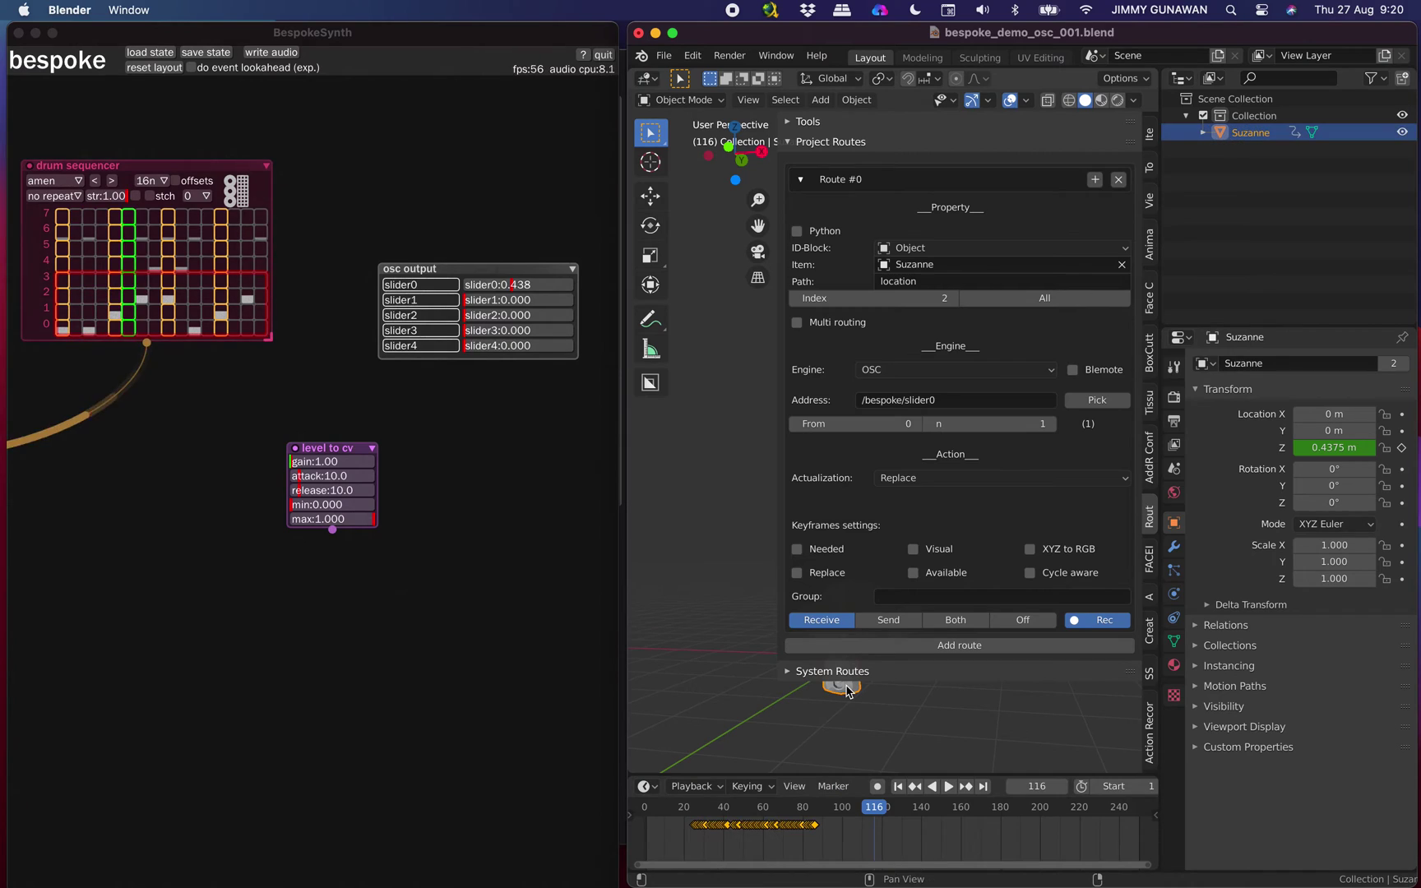
pyautogui.moveTo(761, 807)
pyautogui.mouseDown()
pyautogui.moveTo(776, 811)
pyautogui.moveTo(745, 810)
pyautogui.mouseUp()
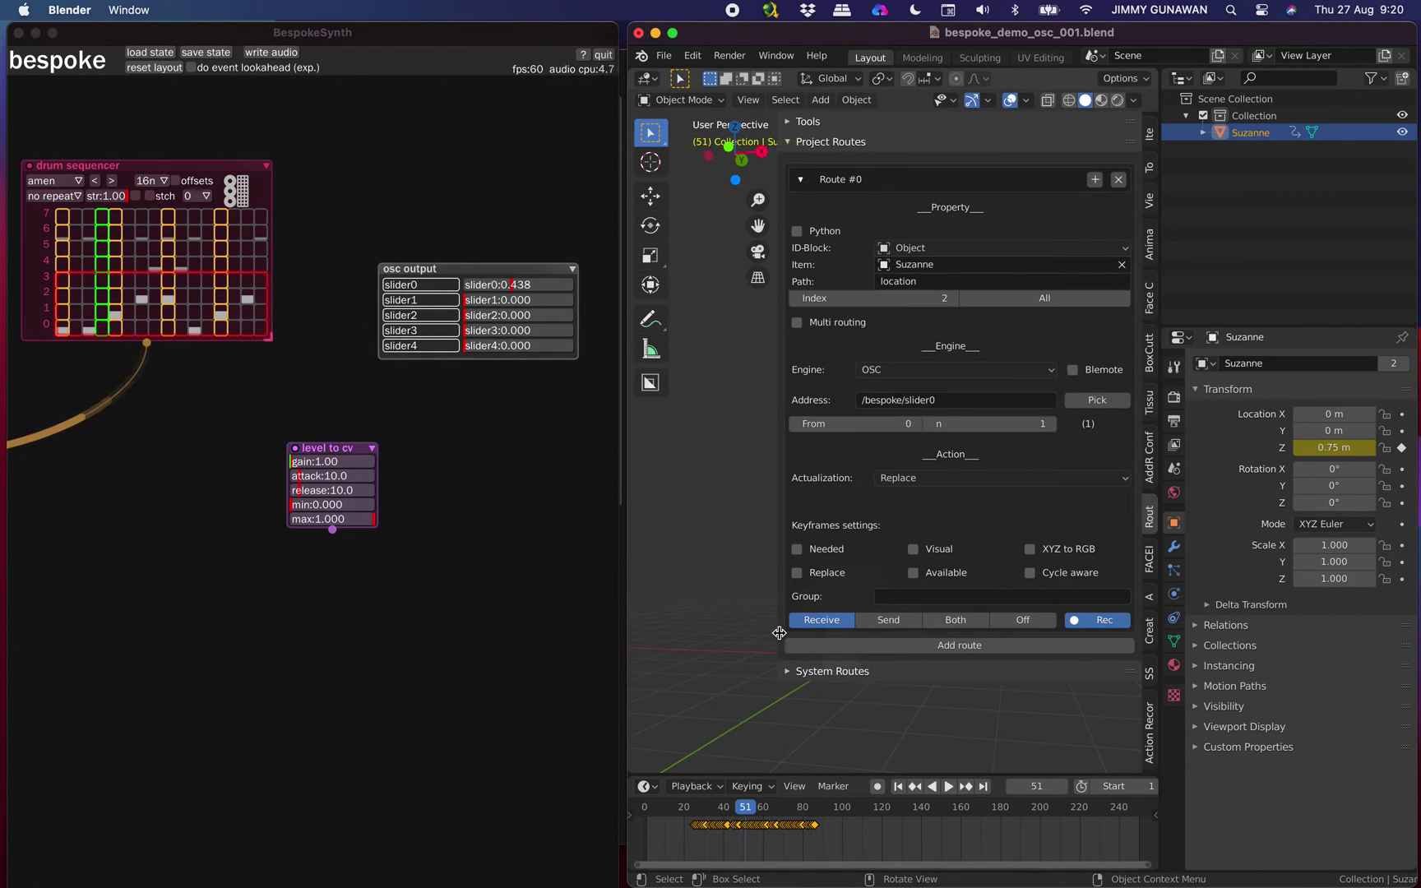
pyautogui.moveTo(779, 633); pyautogui.dragTo(948, 631)
pyautogui.moveTo(773, 809); pyautogui.dragTo(789, 694)
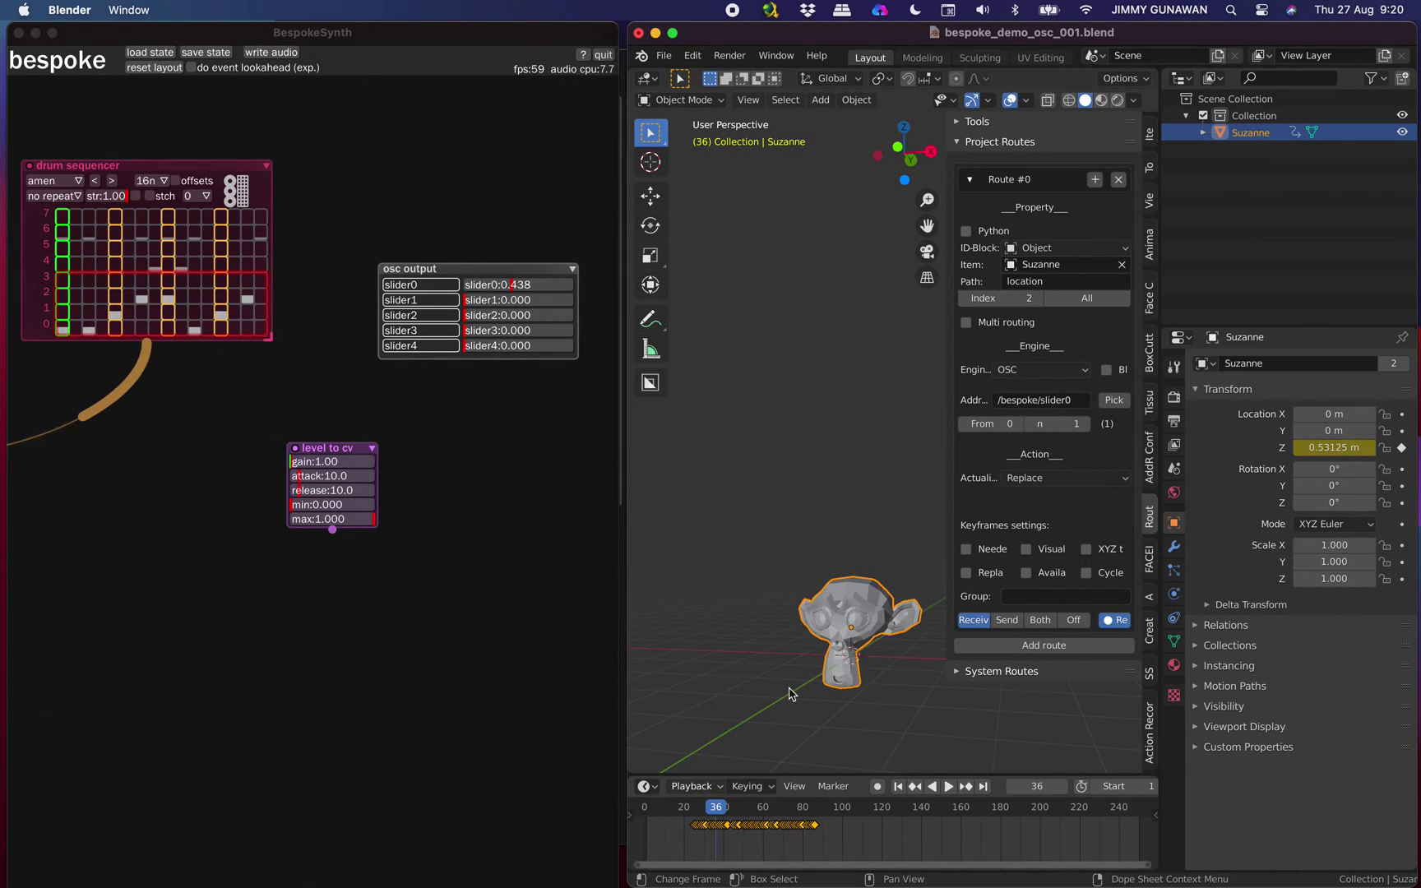
pyautogui.click(904, 582)
pyautogui.click(872, 596)
pyautogui.keyDown('shift'); pyautogui.moveTo(871, 545); pyautogui.dragTo(853, 519, button='middle'); pyautogui.keyUp('shift')
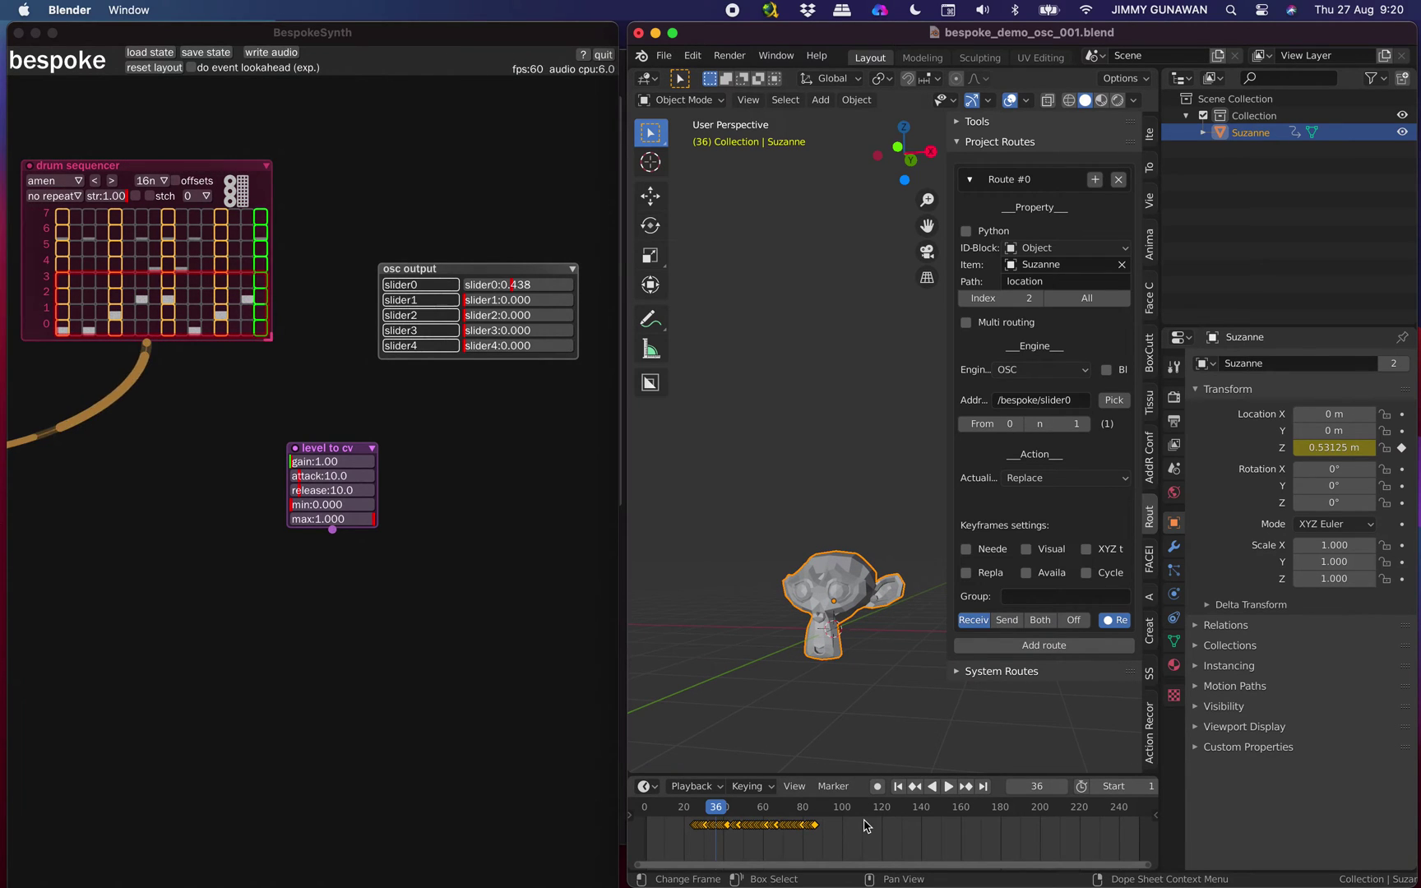
# Step: Delete all of Suzanne's recorded keyframes and save the Blender file
pyautogui.press('x')
pyautogui.click(864, 825)
pyautogui.scroll(2, 855, 589)
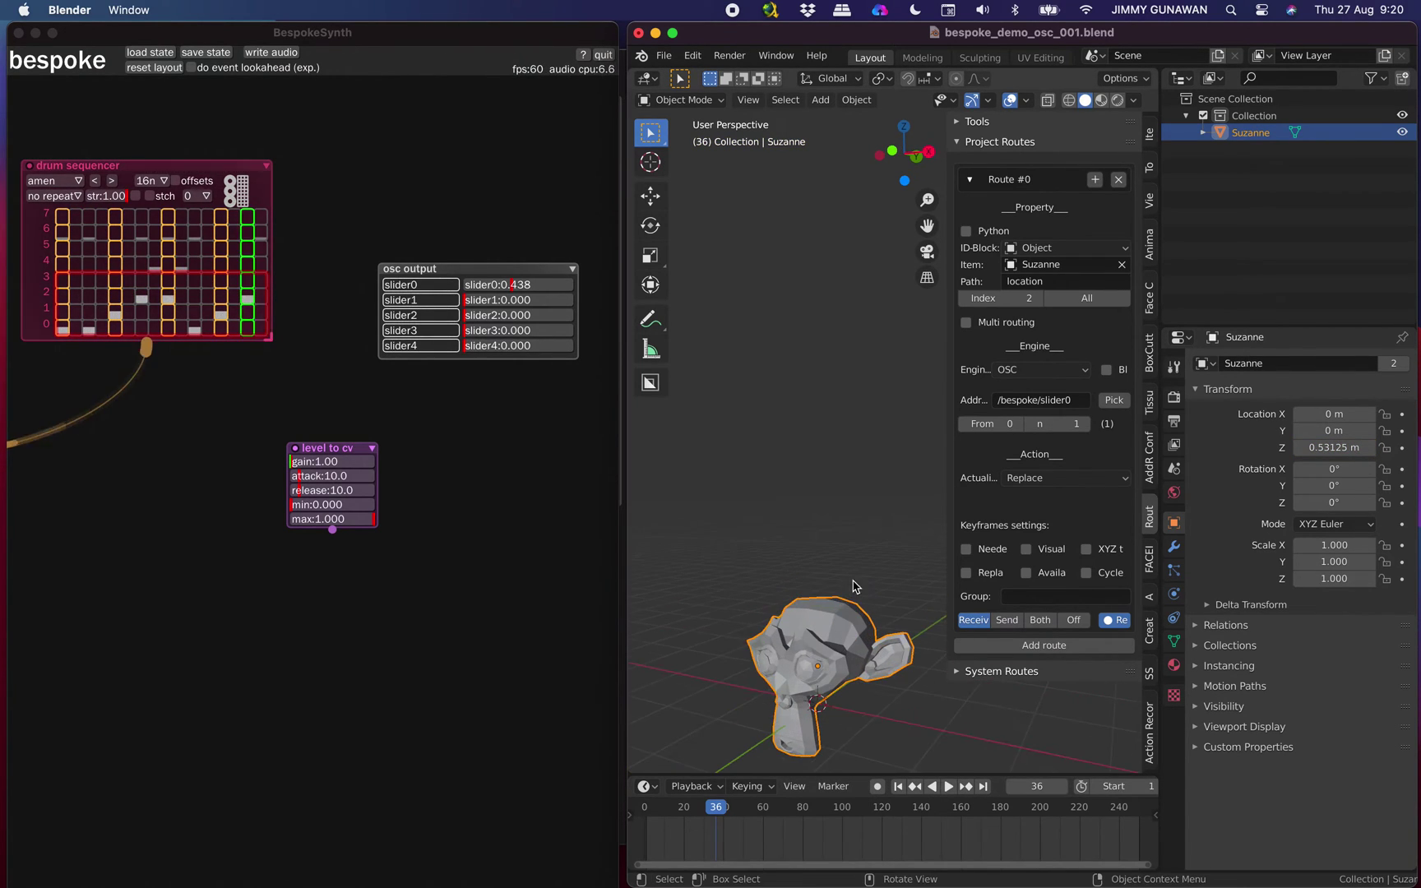
pyautogui.moveTo(854, 587); pyautogui.dragTo(830, 528, button='middle')
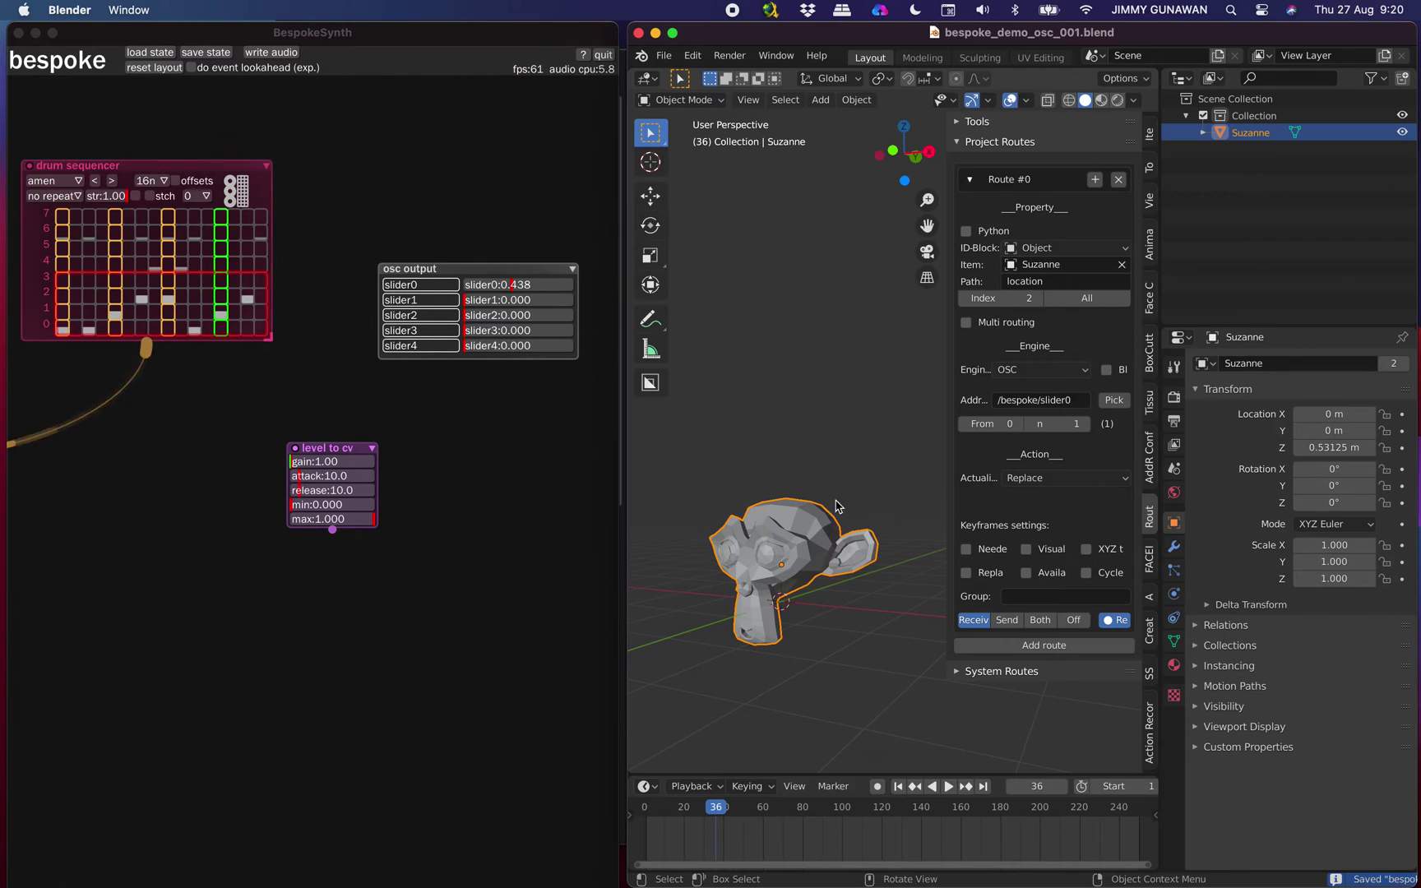
pyautogui.click(836, 503)
# Step: Widen the 3D viewport and its sidebar slightly, and select Suzanne
pyautogui.moveTo(947, 408); pyautogui.dragTo(926, 407)
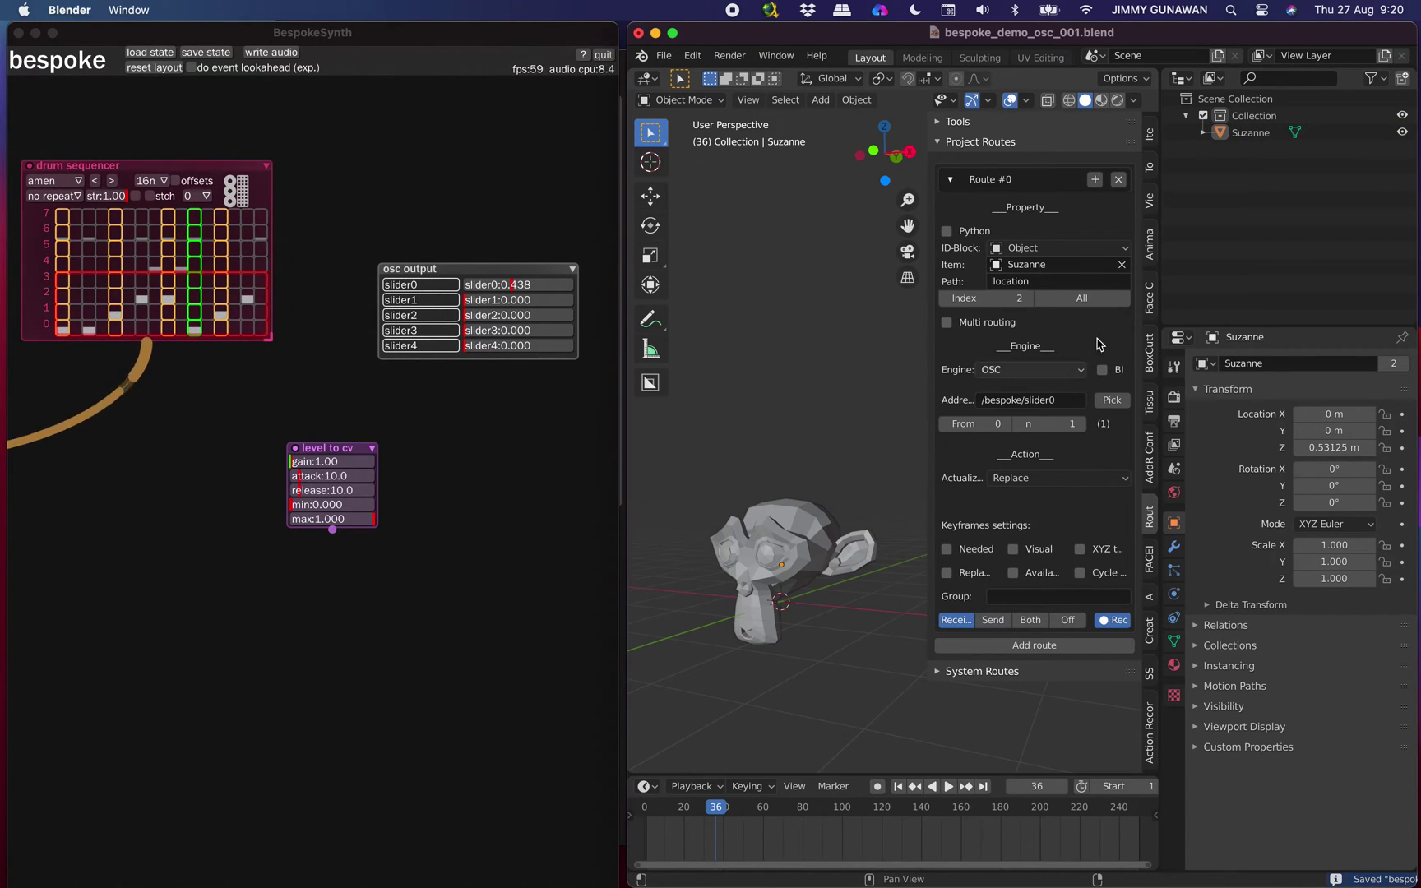
pyautogui.moveTo(1161, 317); pyautogui.dragTo(1192, 316)
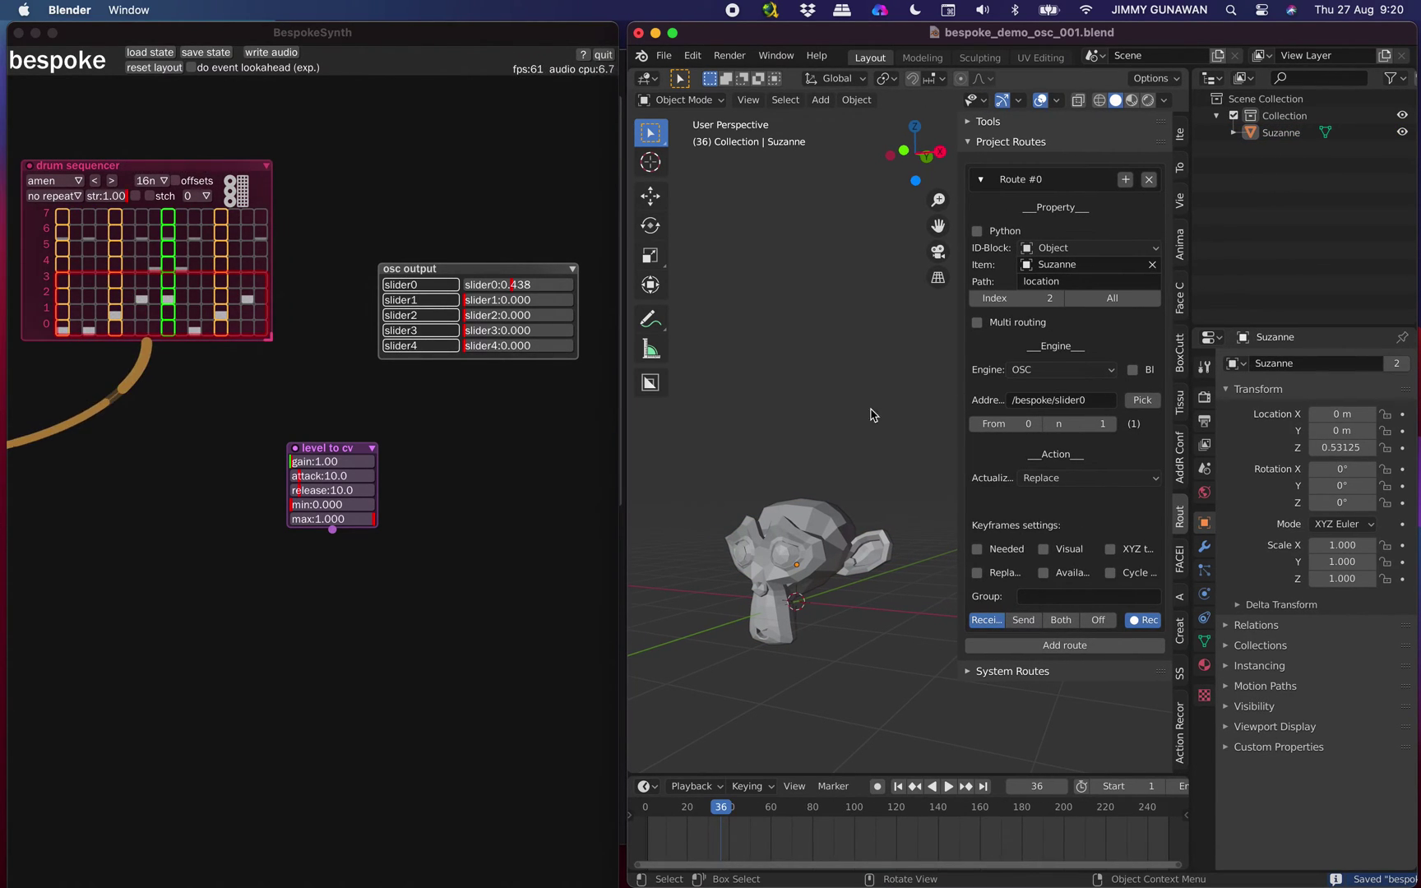
pyautogui.click(805, 530)
pyautogui.moveTo(806, 531); pyautogui.dragTo(785, 448, button='middle')
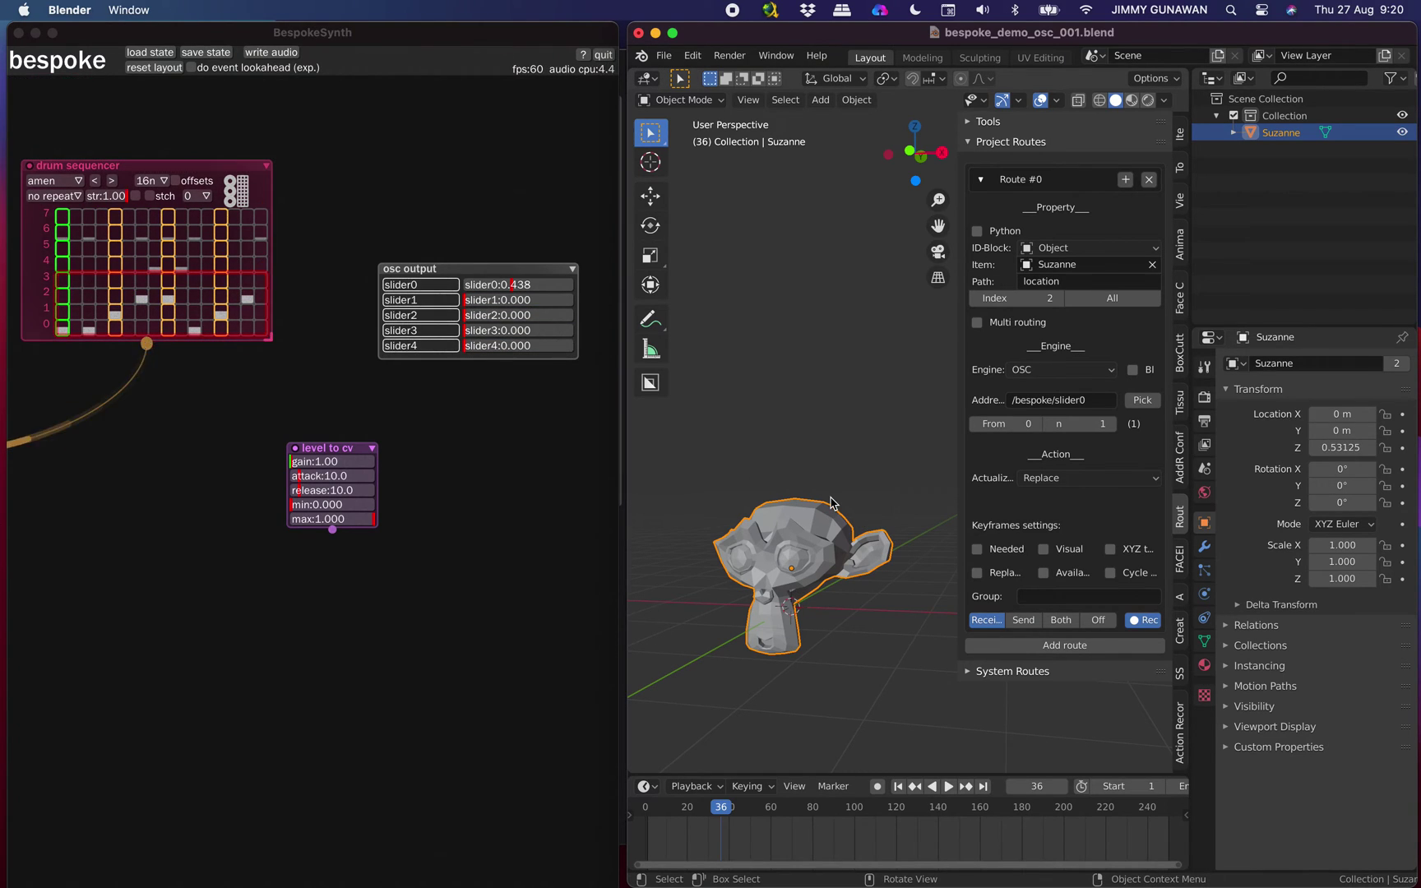
pyautogui.moveTo(957, 366); pyautogui.dragTo(953, 367)
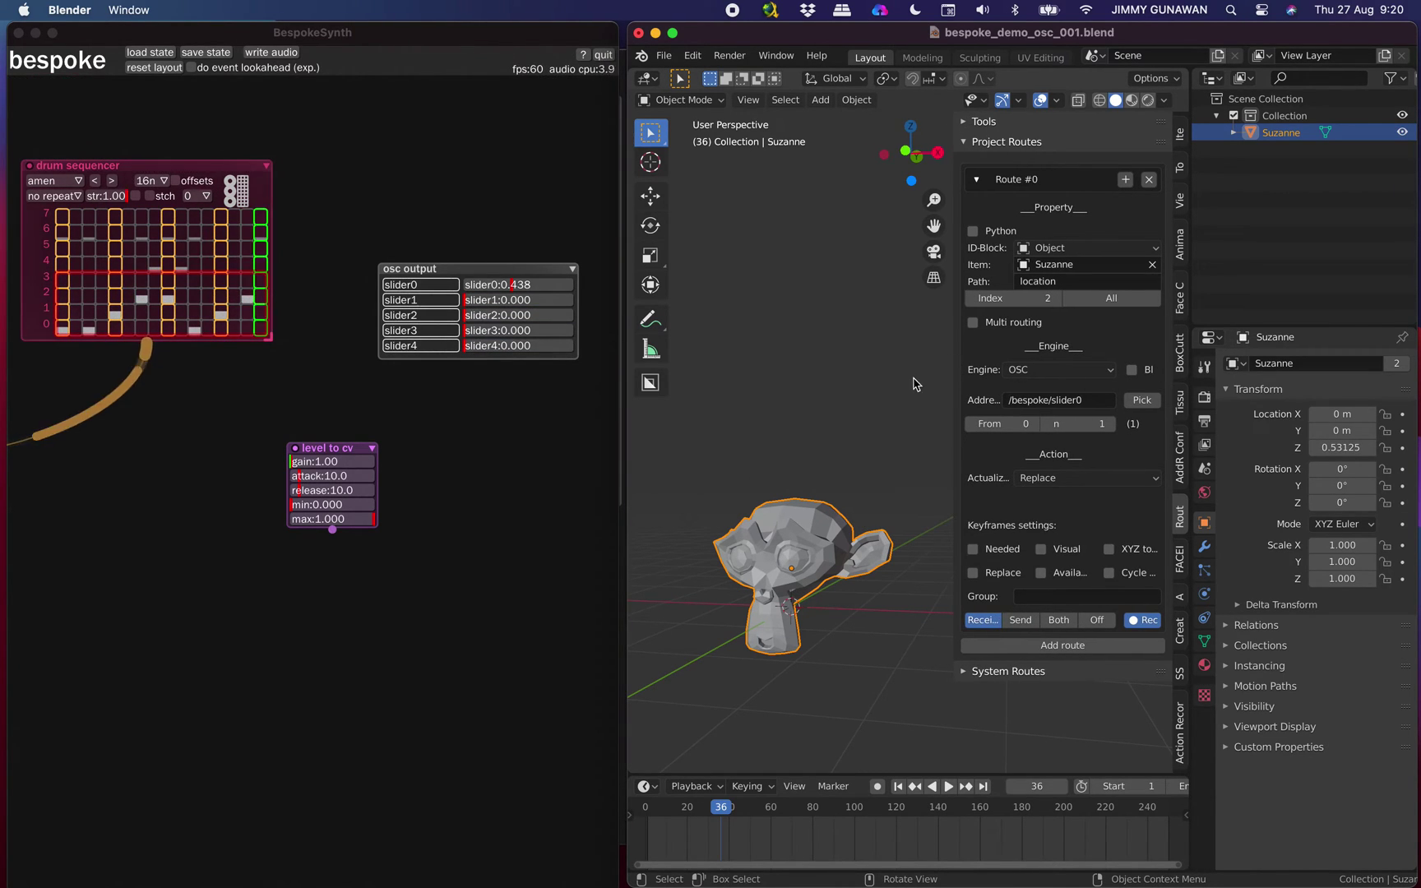
# Step: Switch to BespokeSynth, test slider0 and shift the osc output module, and set slider0's maximum to 10
pyautogui.click(251, 286)
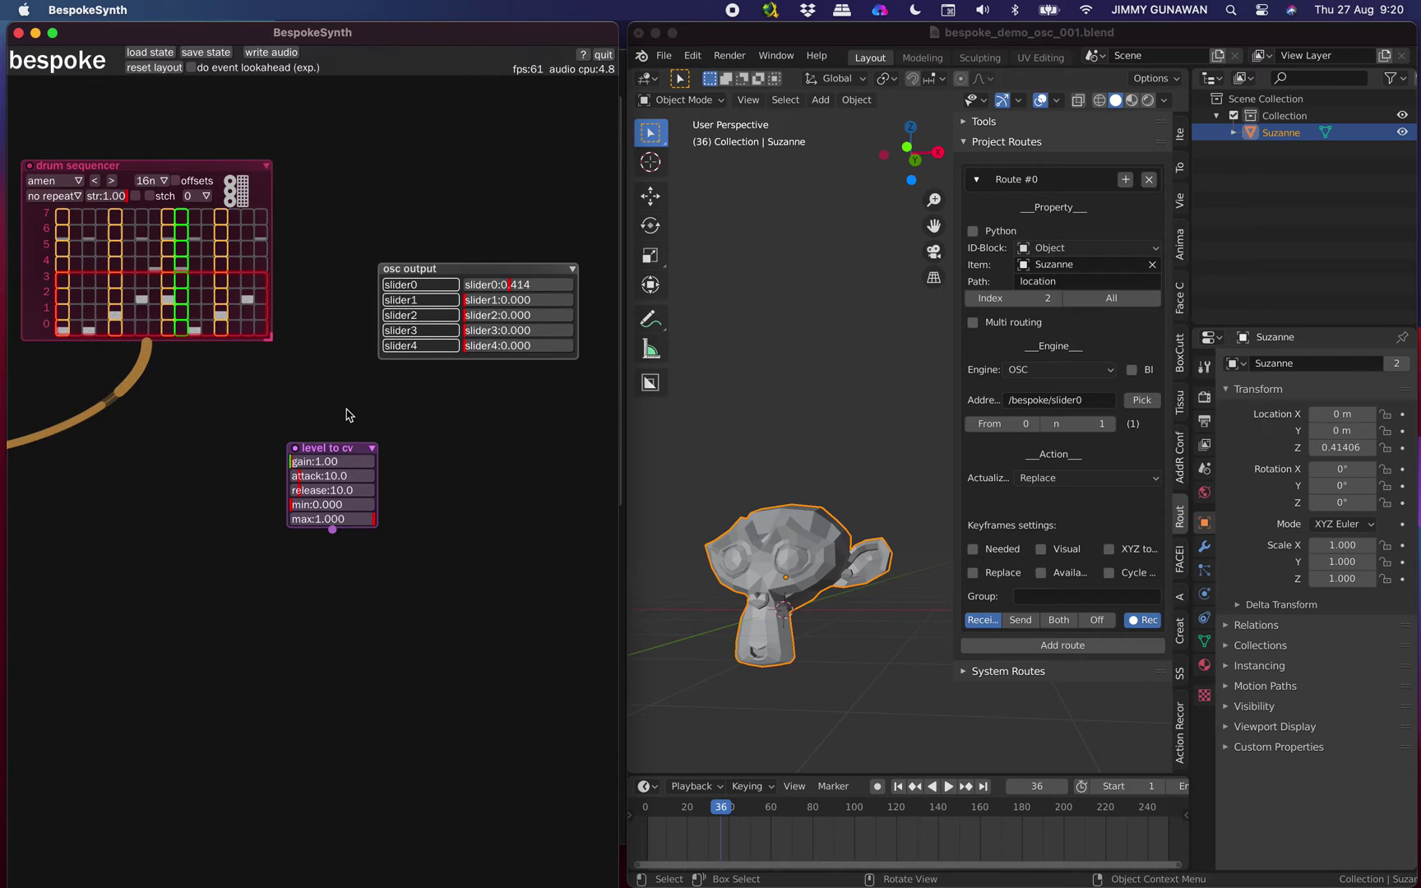
pyautogui.click(486, 284)
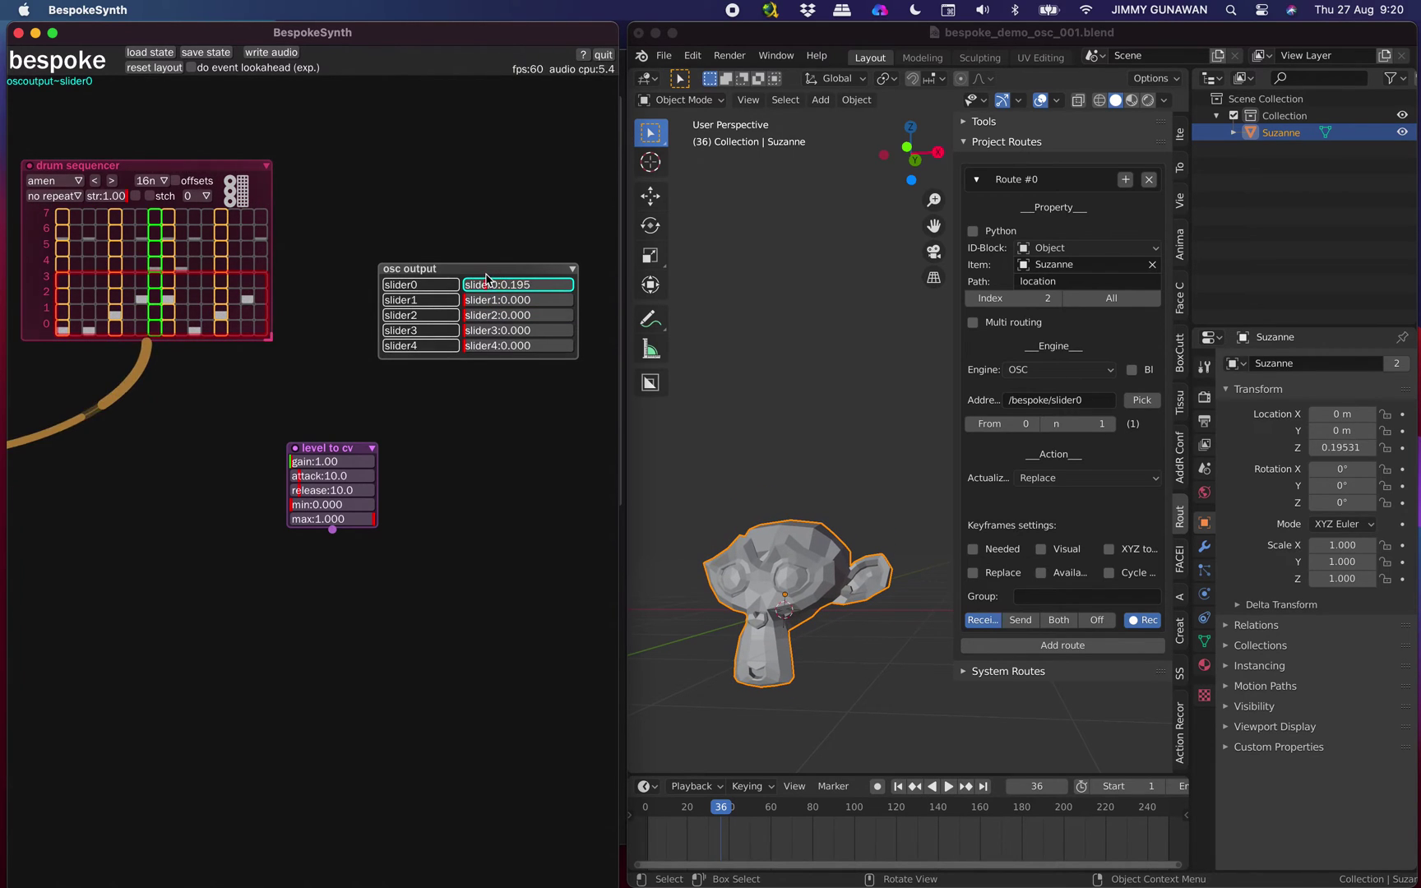
pyautogui.moveTo(485, 272); pyautogui.dragTo(377, 260)
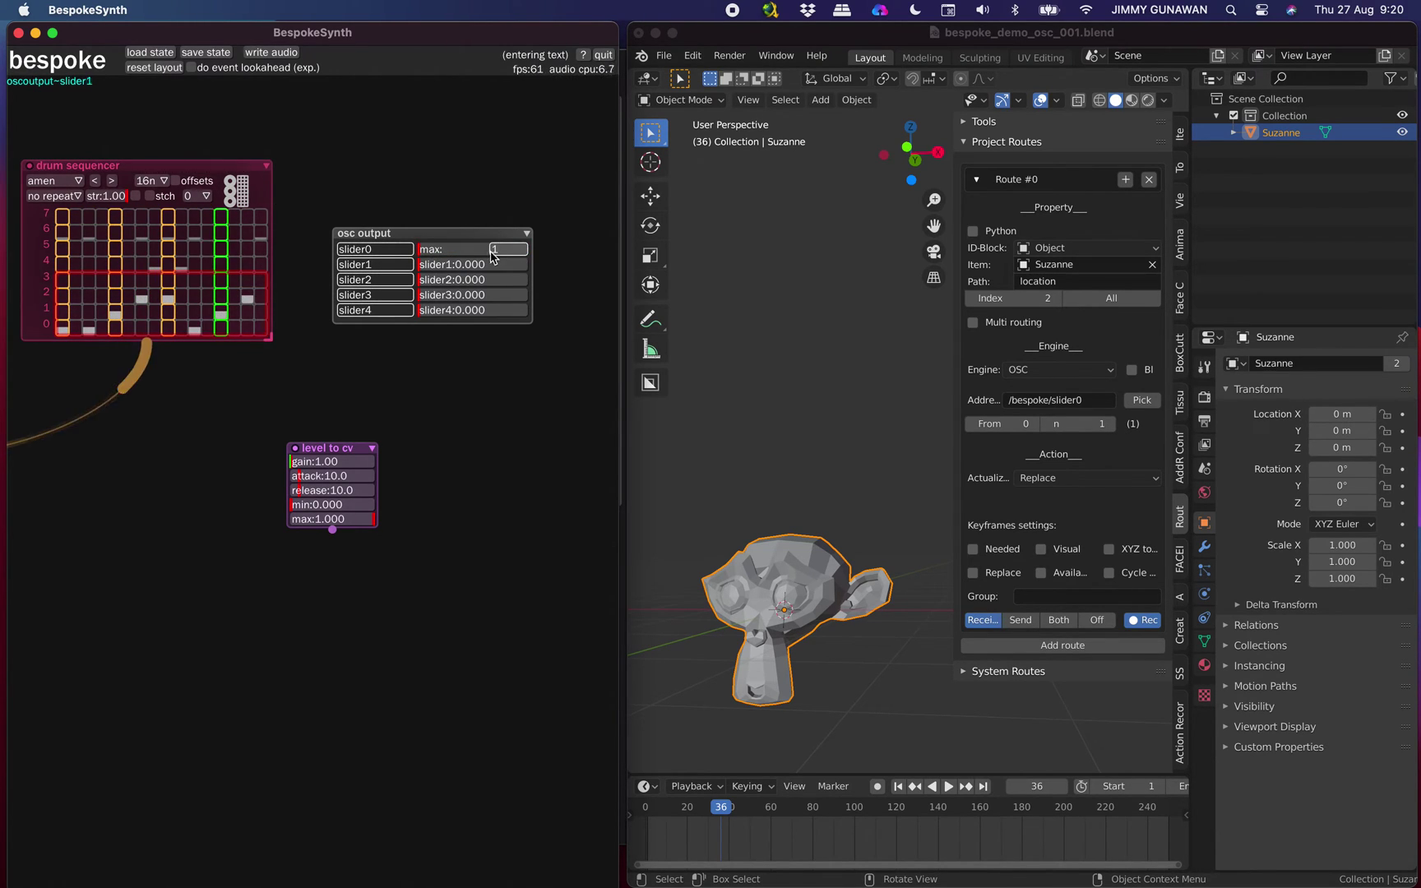
pyautogui.click(516, 258)
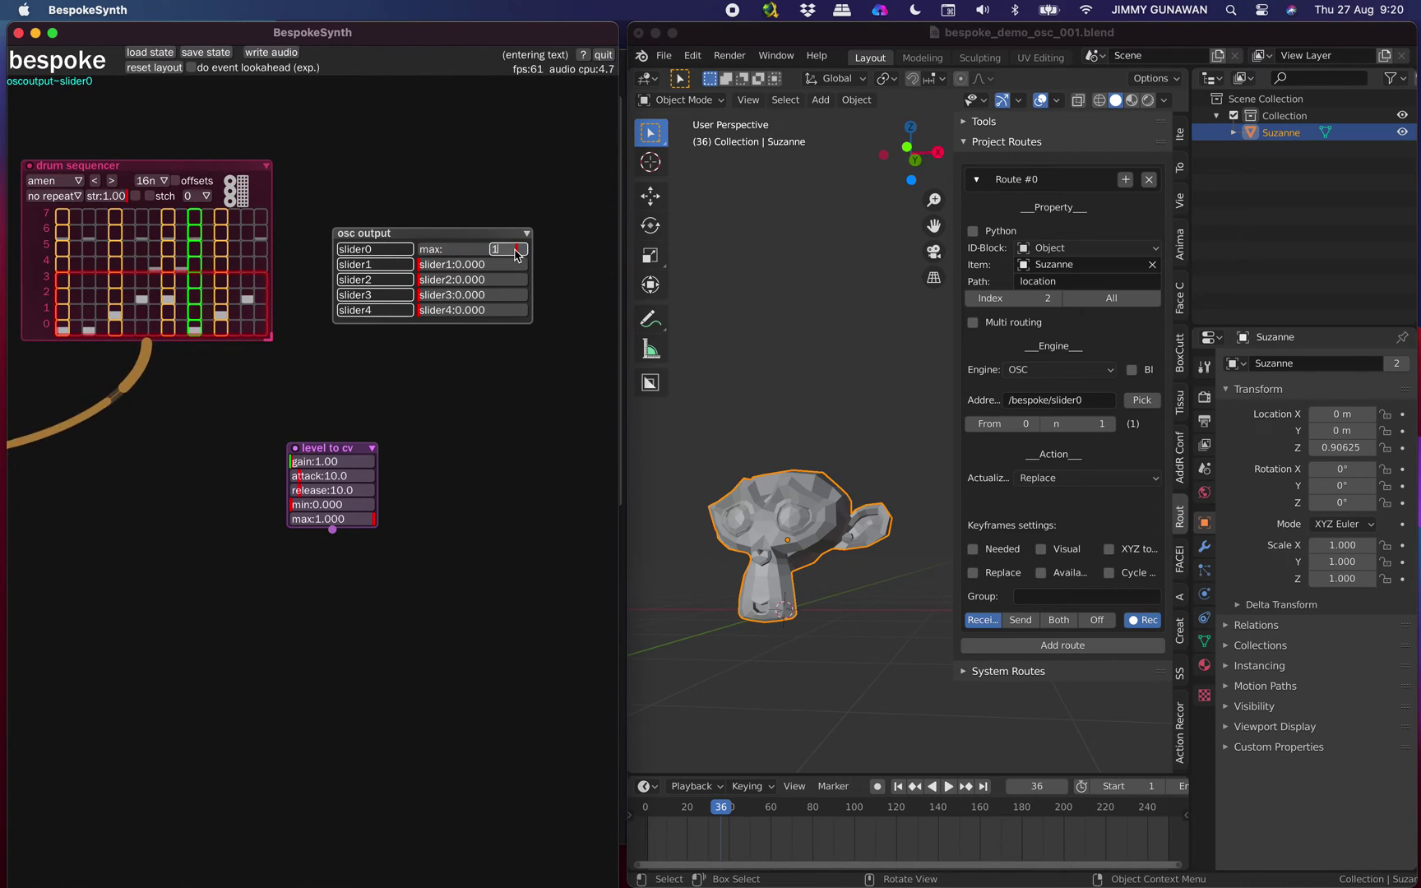
pyautogui.press('Return')
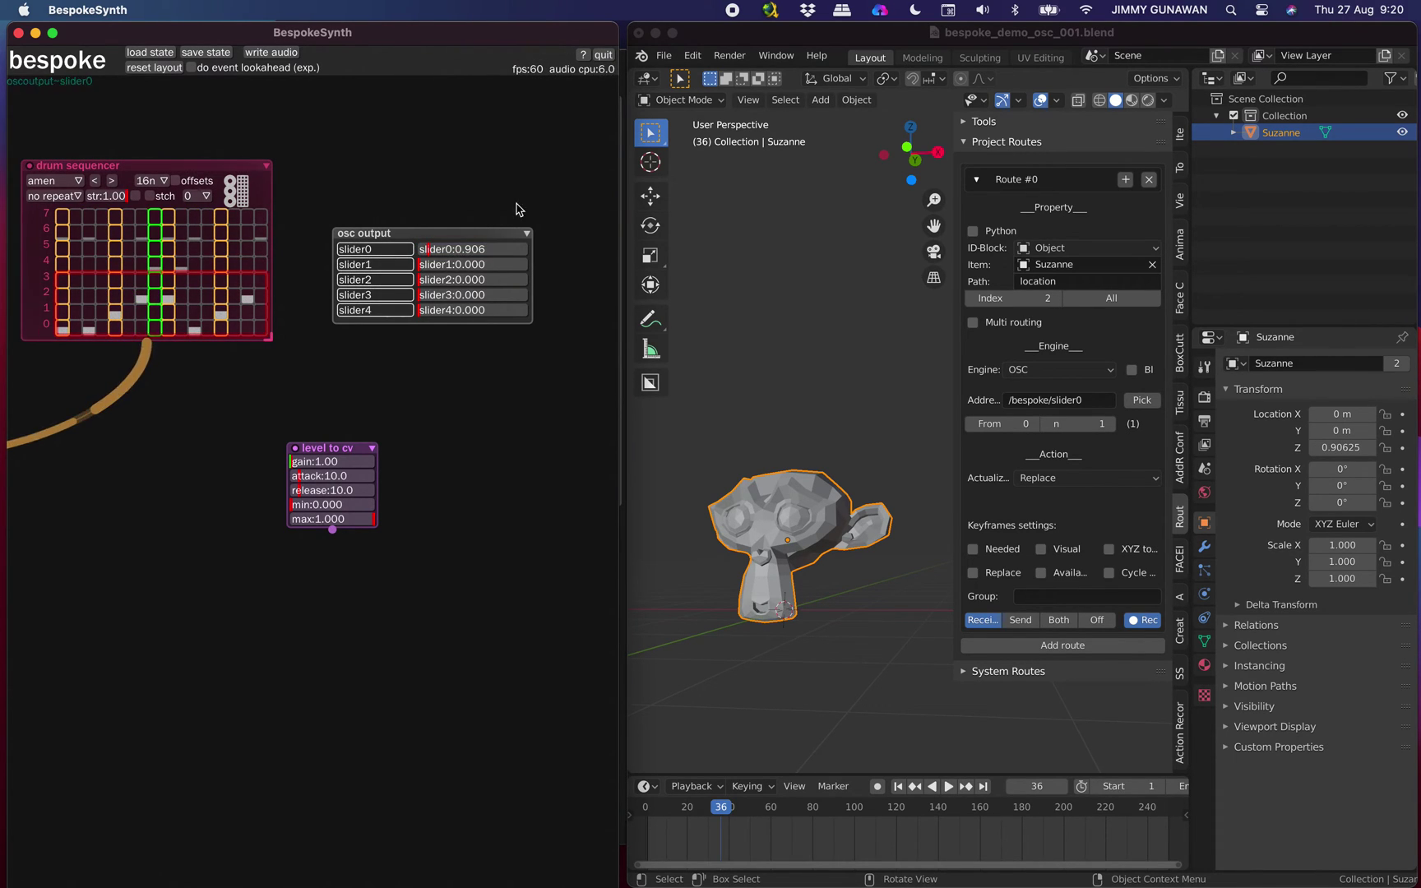
# Step: Arrange the osc output below the drum sequencer, with the level to cv module to its right
pyautogui.moveTo(473, 237); pyautogui.dragTo(224, 468)
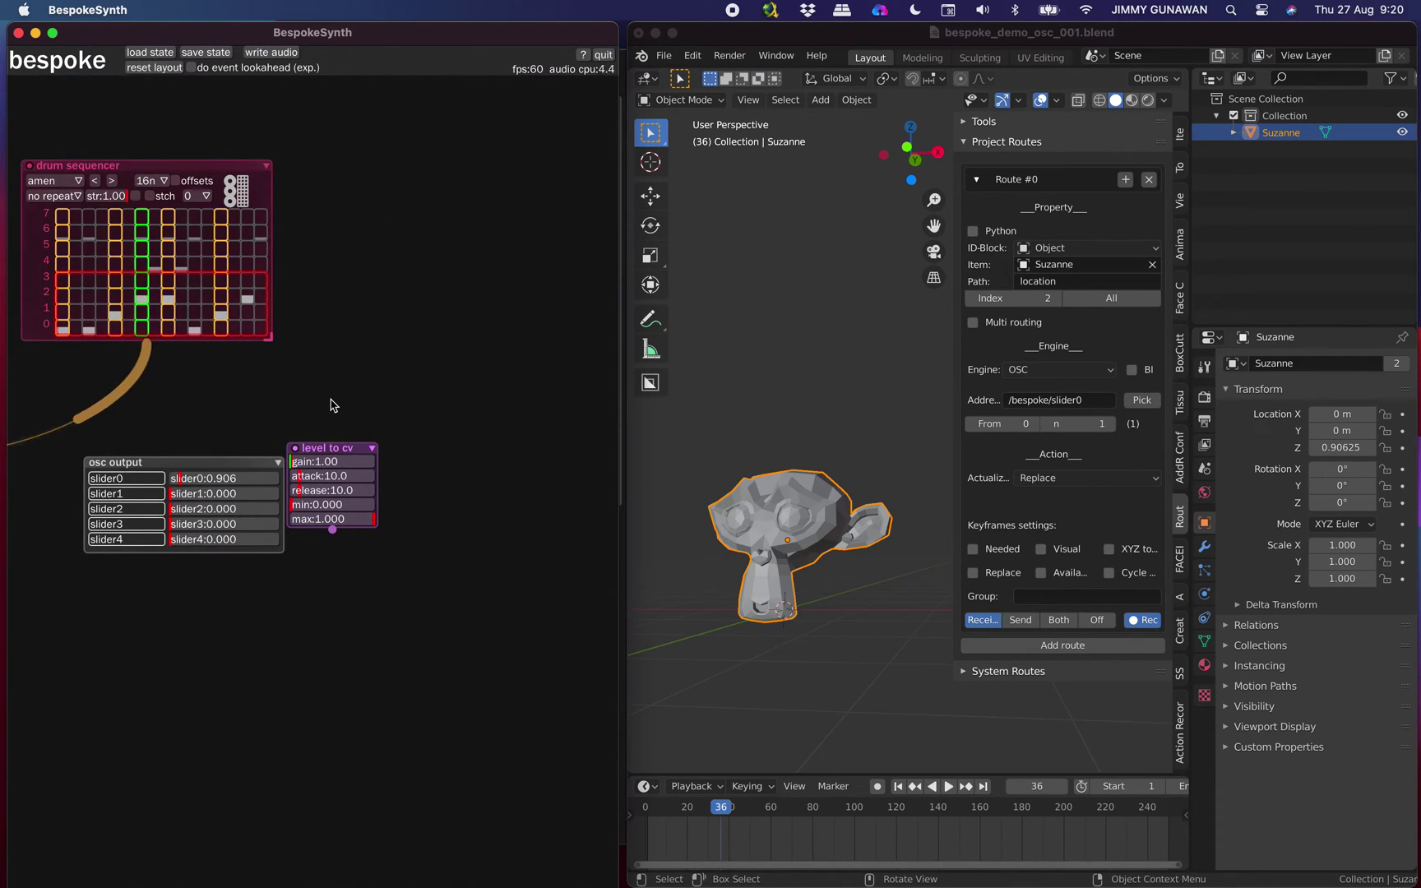
pyautogui.moveTo(333, 448); pyautogui.dragTo(398, 455)
pyautogui.press('space')
pyautogui.scroll(-2, 324, 414)
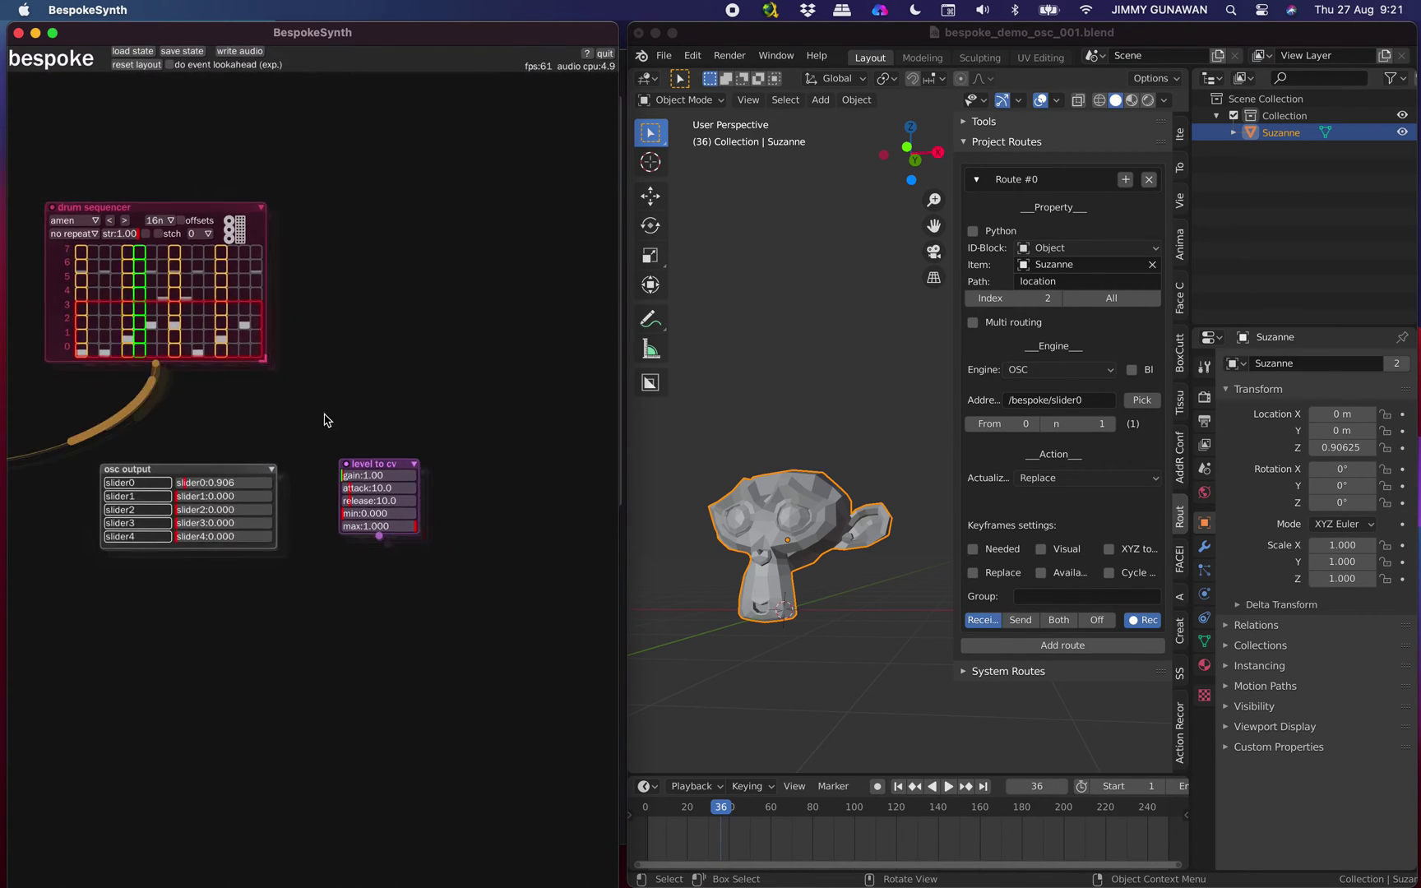
pyautogui.scroll(-2, 325, 420)
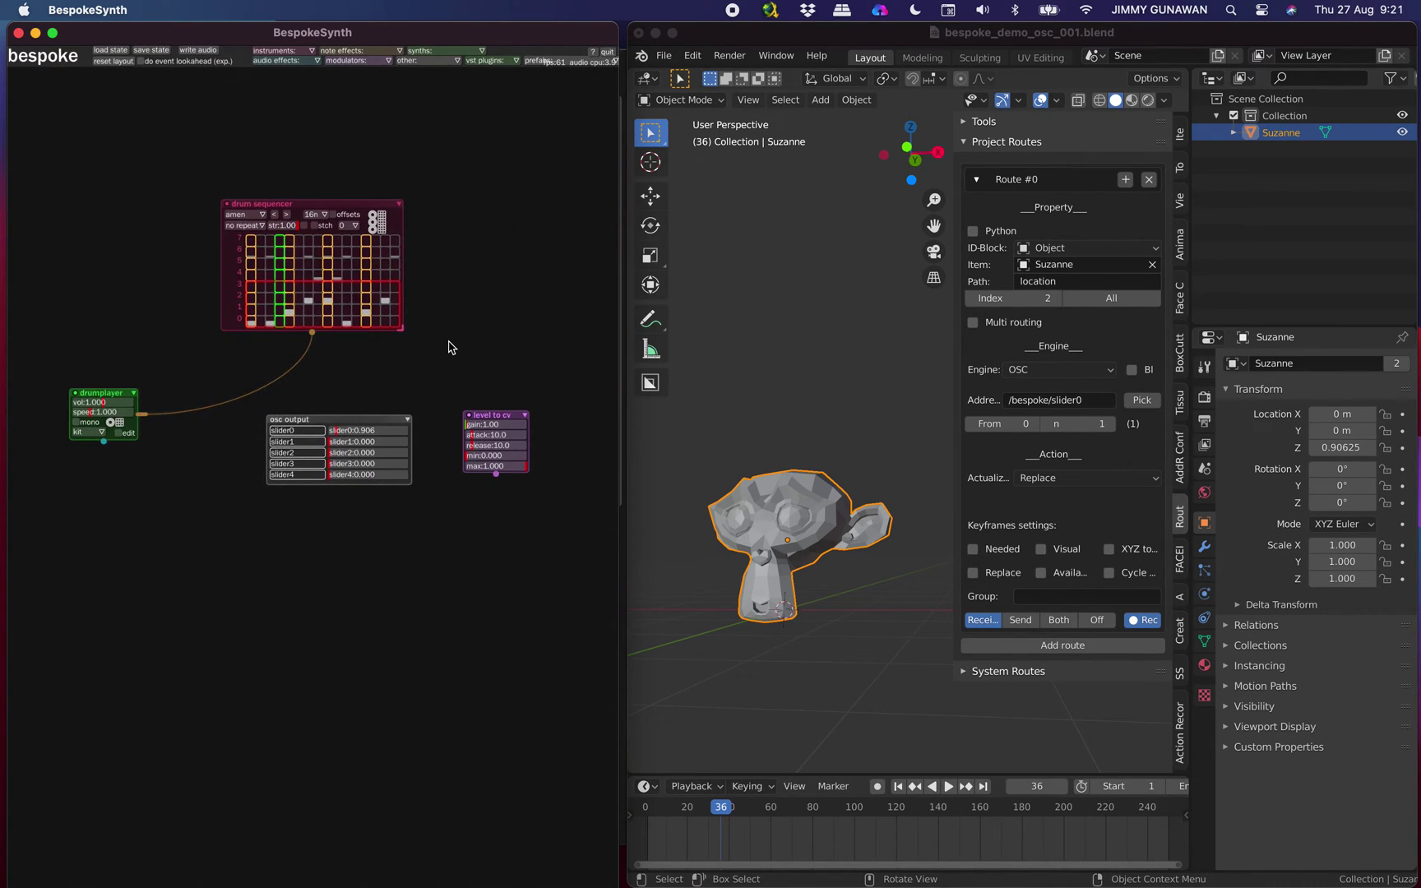
pyautogui.keyDown('ctrl'); pyautogui.scroll(2, 451, 348); pyautogui.keyUp('ctrl')
pyautogui.moveTo(384, 411); pyautogui.dragTo(367, 447, button='middle')
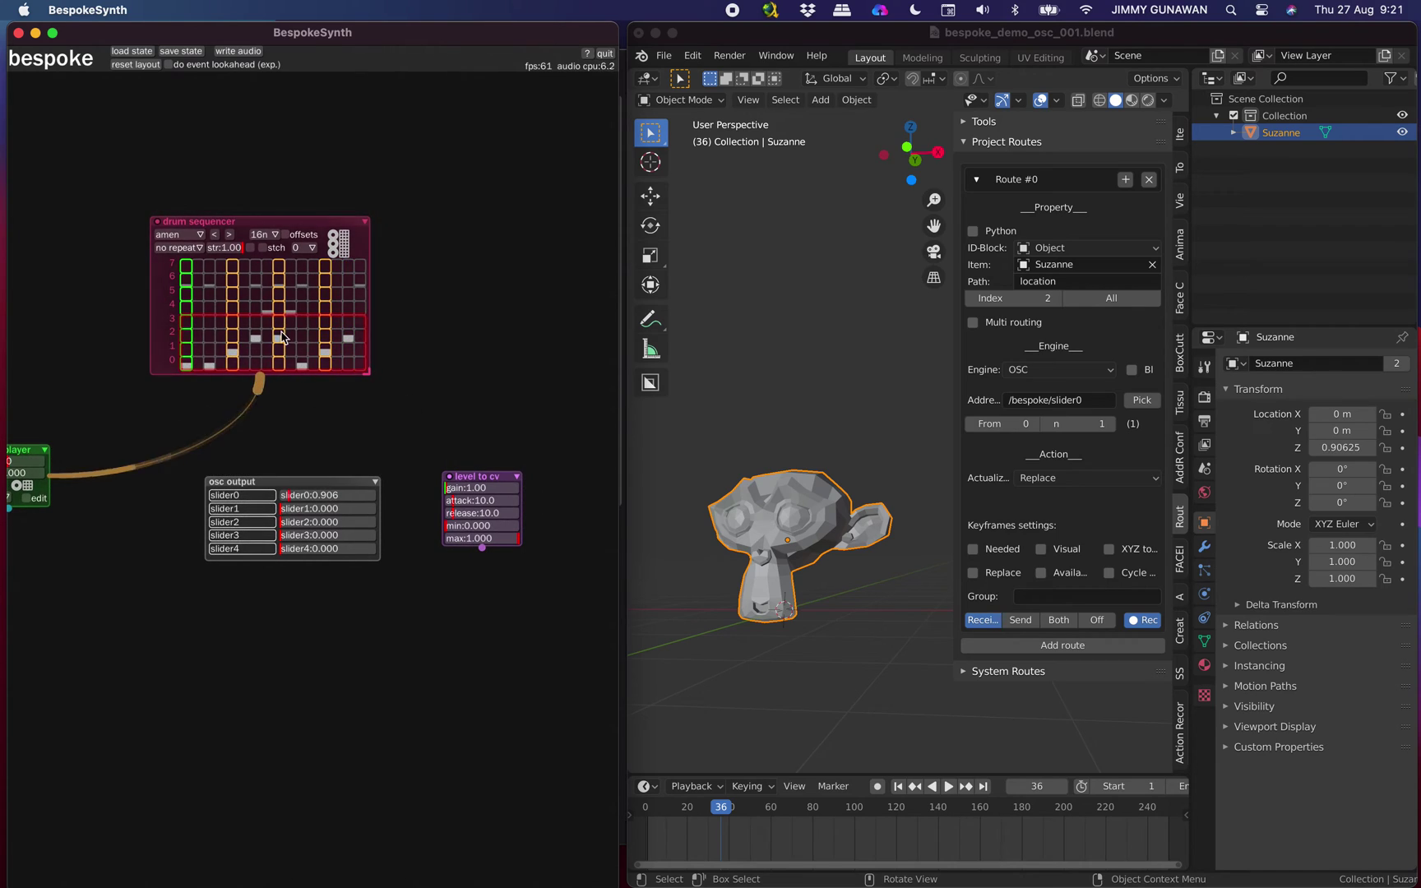
pyautogui.moveTo(469, 479); pyautogui.dragTo(455, 482)
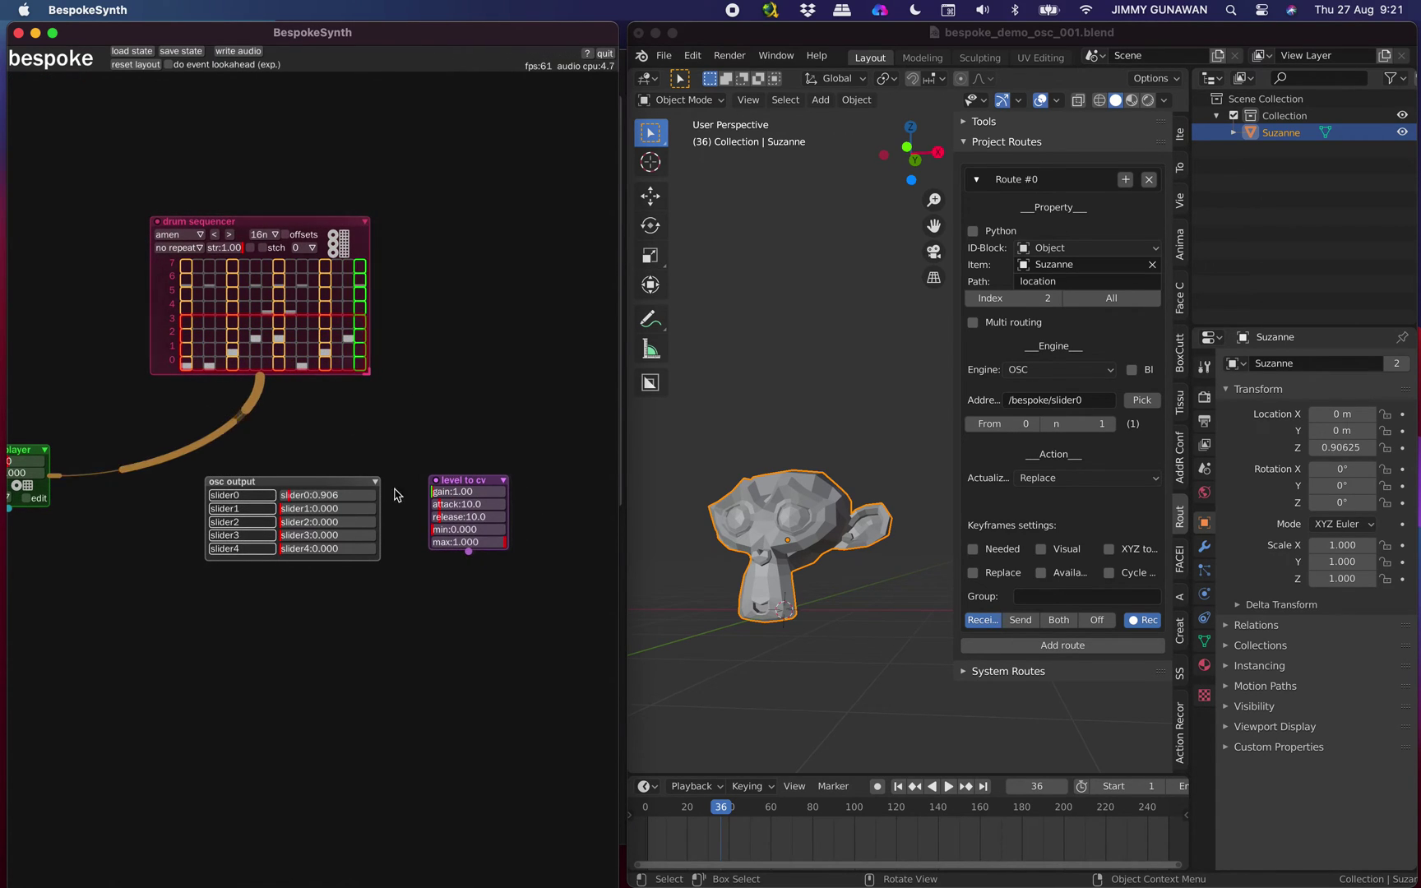
pyautogui.moveTo(333, 489); pyautogui.dragTo(314, 492)
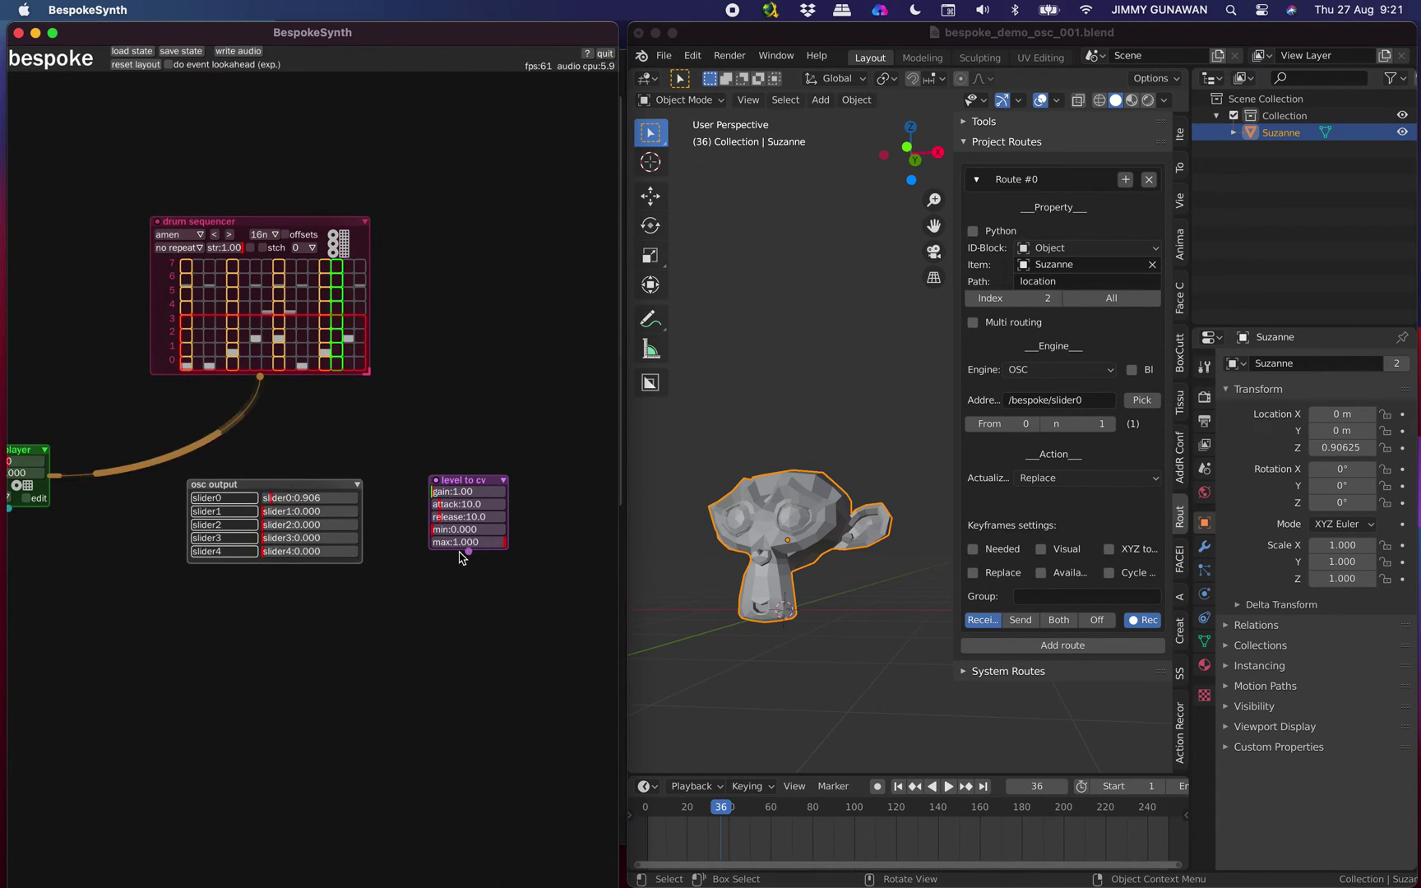
# Step: Connect the level to cv output to the osc output's slider0, and move level to cv and the drum sequencer up and to the right
pyautogui.moveTo(469, 560); pyautogui.dragTo(358, 499)
pyautogui.moveTo(461, 481); pyautogui.dragTo(486, 448)
pyautogui.moveTo(321, 222); pyautogui.dragTo(441, 171)
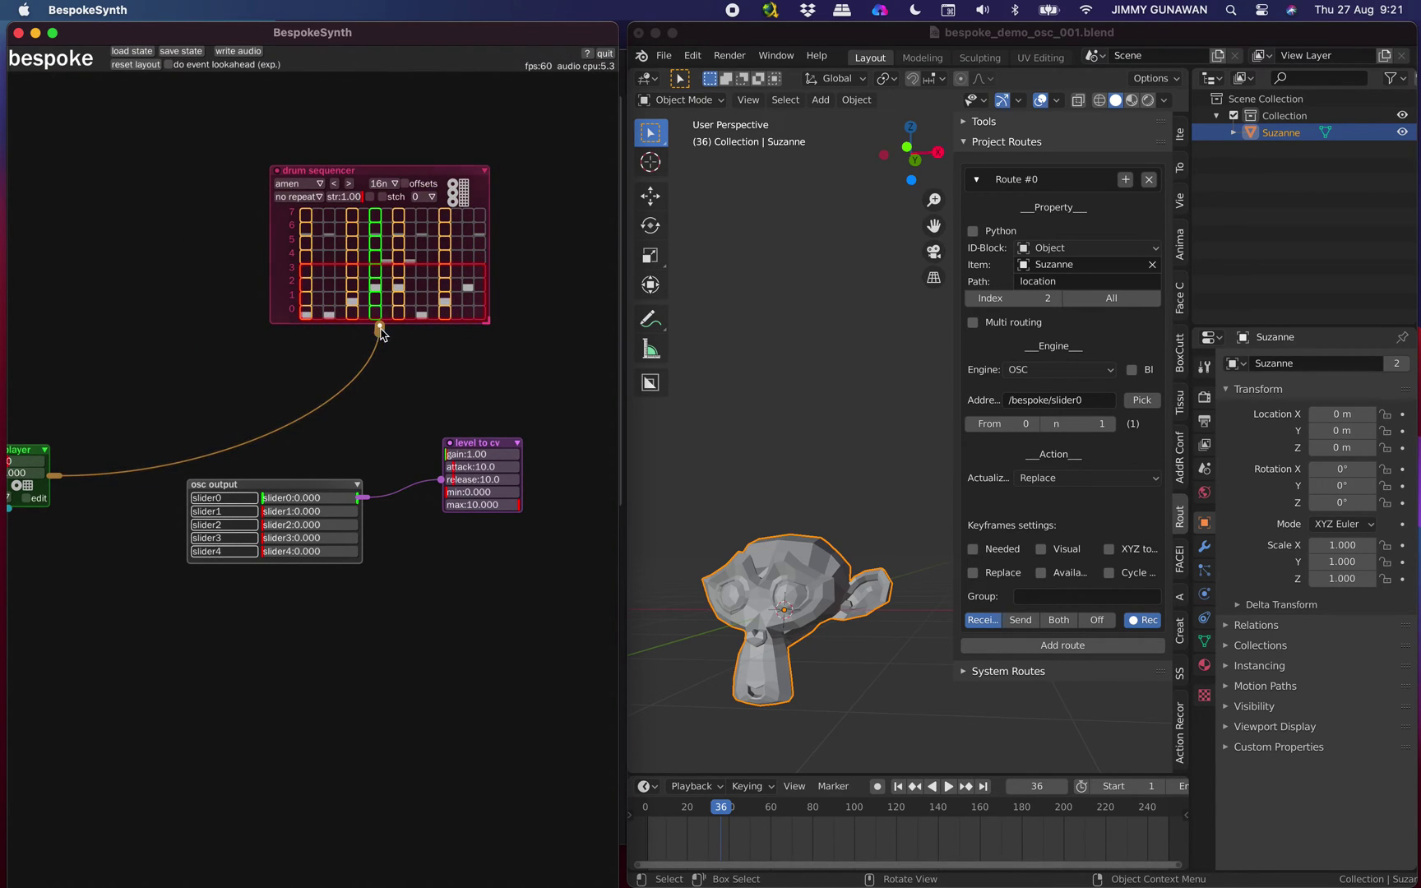
# Step: Try to connect the drum sequencer's output to the level to cv module
pyautogui.press('space')
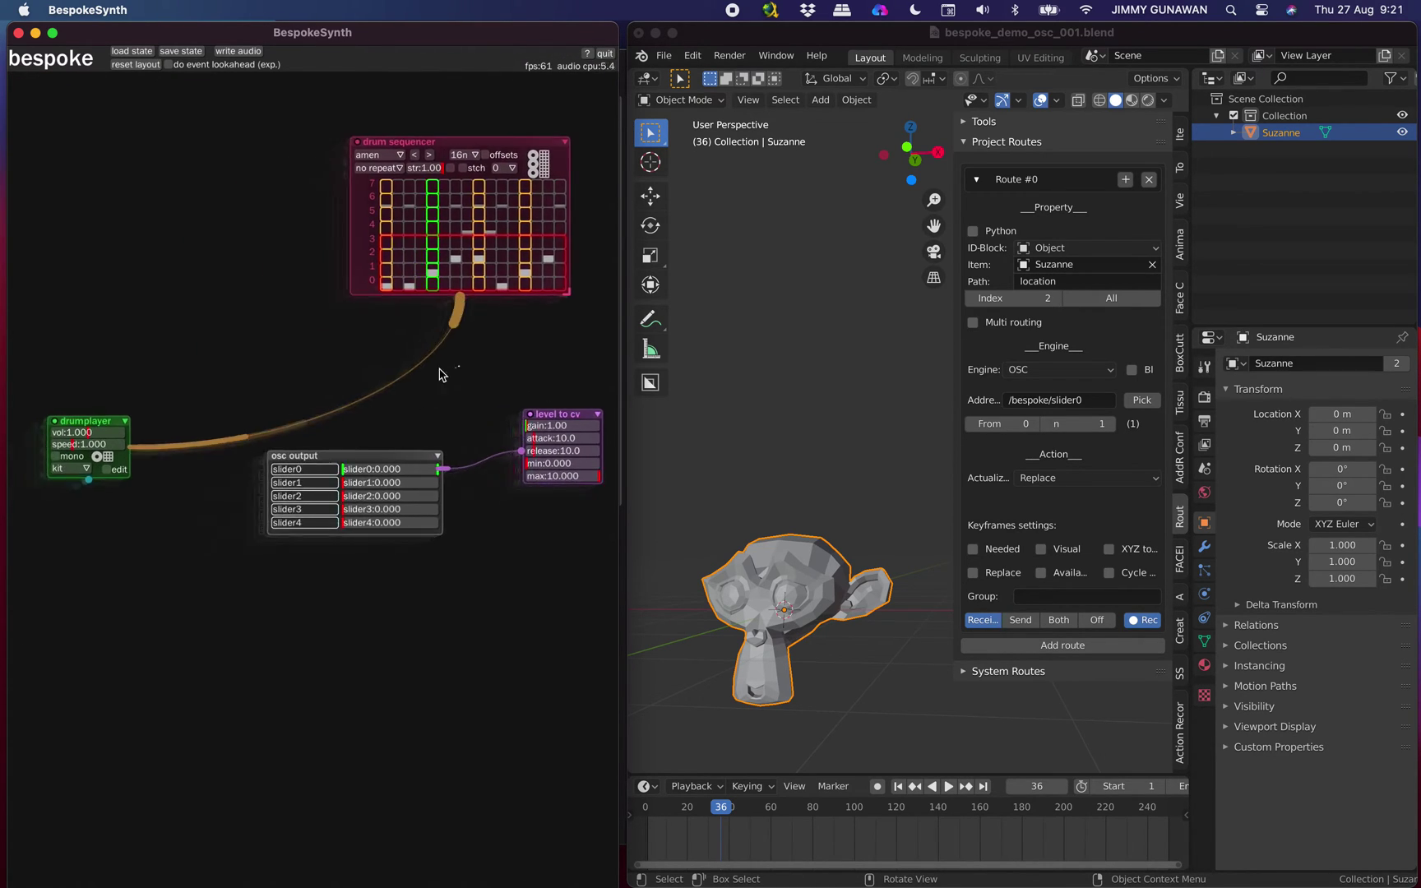
pyautogui.scroll(4, 441, 375)
pyautogui.hscroll(-3, 441, 375)
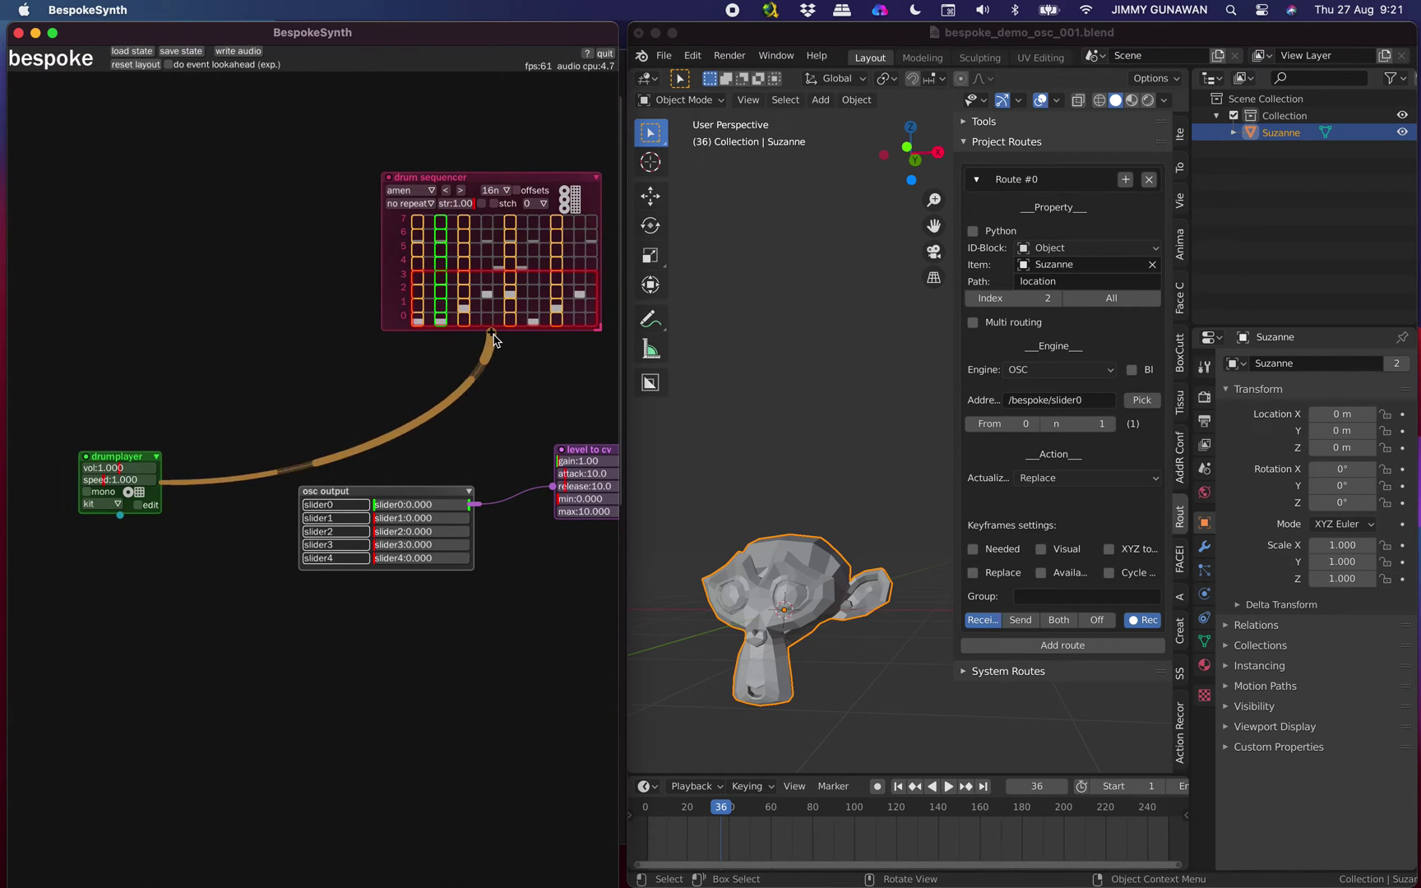
pyautogui.moveTo(493, 339); pyautogui.dragTo(588, 463)
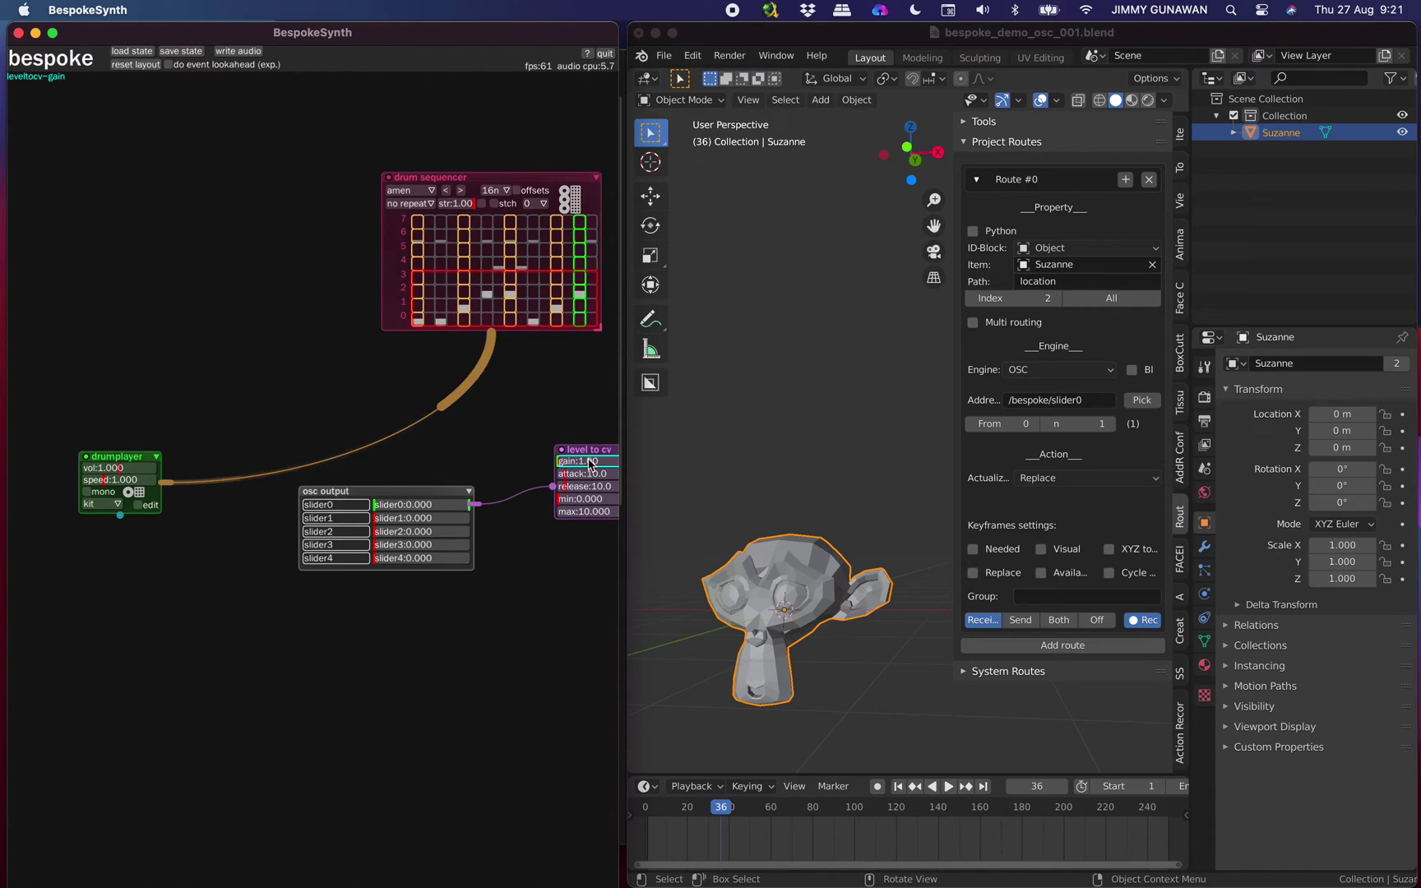
pyautogui.moveTo(493, 336); pyautogui.dragTo(503, 411)
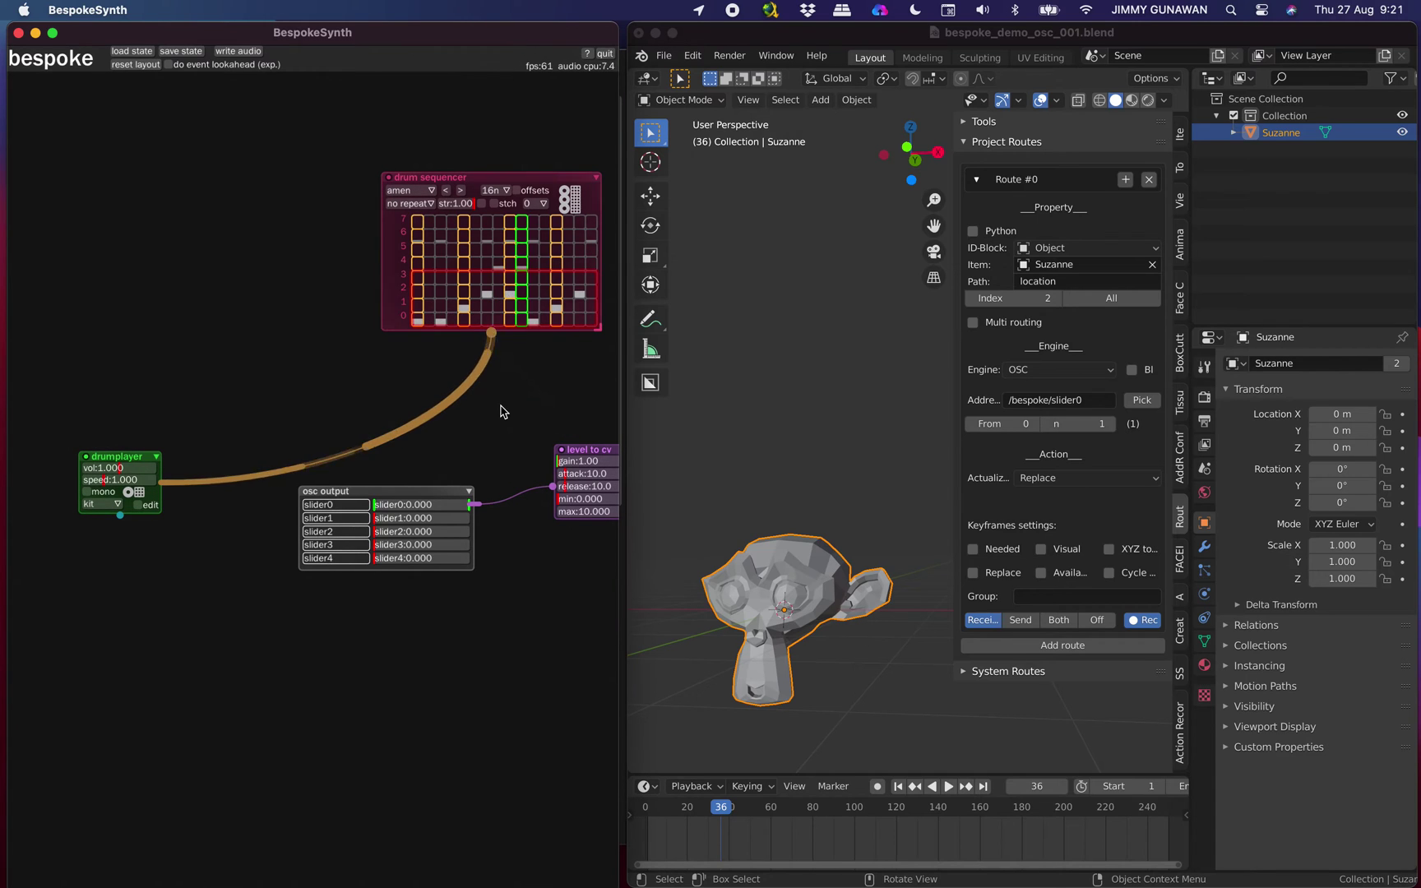
# Step: Connect the drumplayer's audio output to the gain module
pyautogui.moveTo(291, 402); pyautogui.dragTo(297, 313)
pyautogui.moveTo(298, 312); pyautogui.dragTo(171, 376, button='middle')
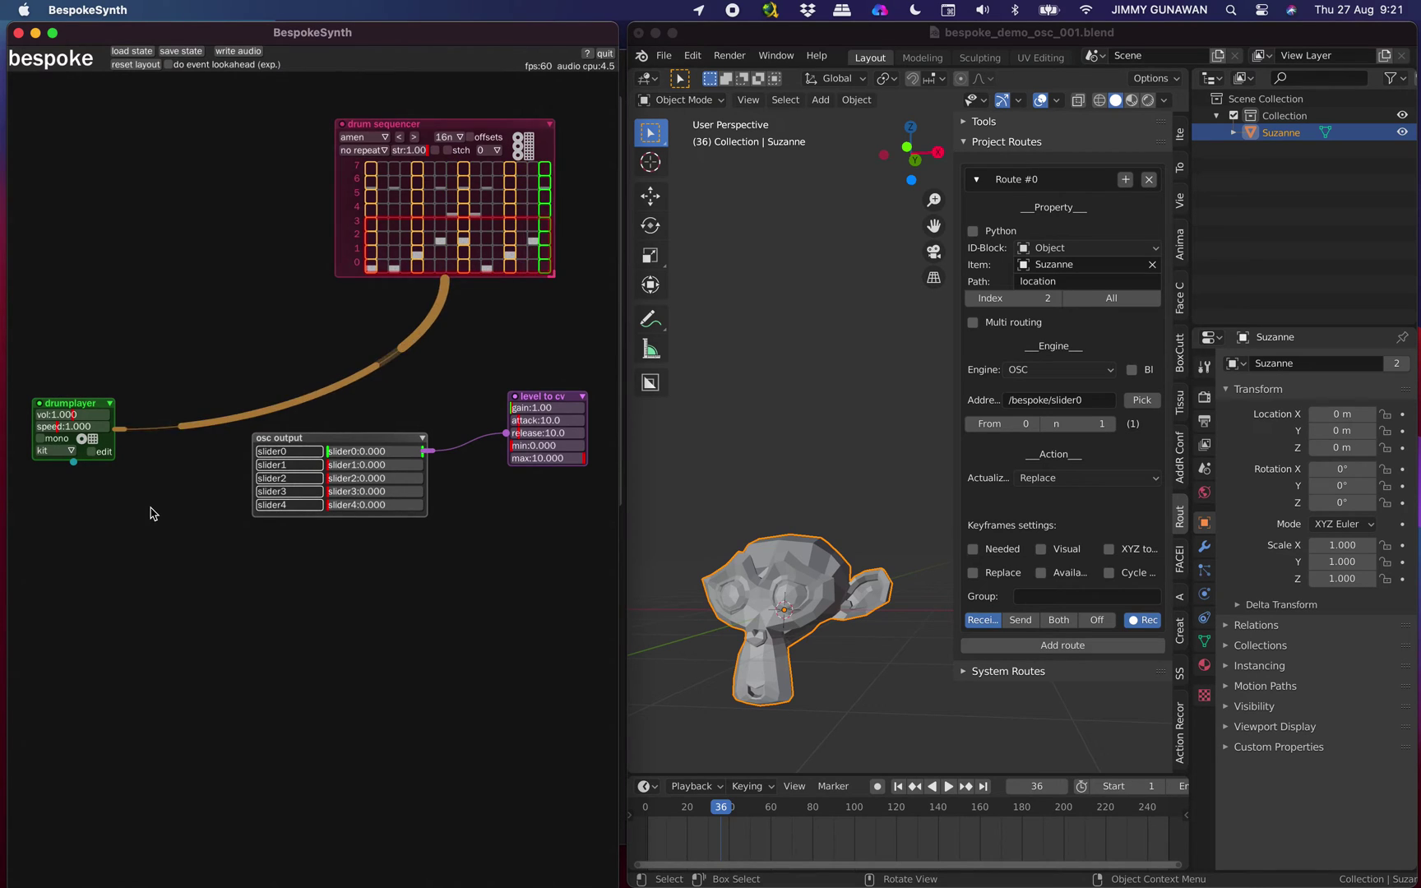
pyautogui.moveTo(152, 508); pyautogui.dragTo(475, 432, button='middle')
pyautogui.moveTo(437, 426); pyautogui.dragTo(194, 357)
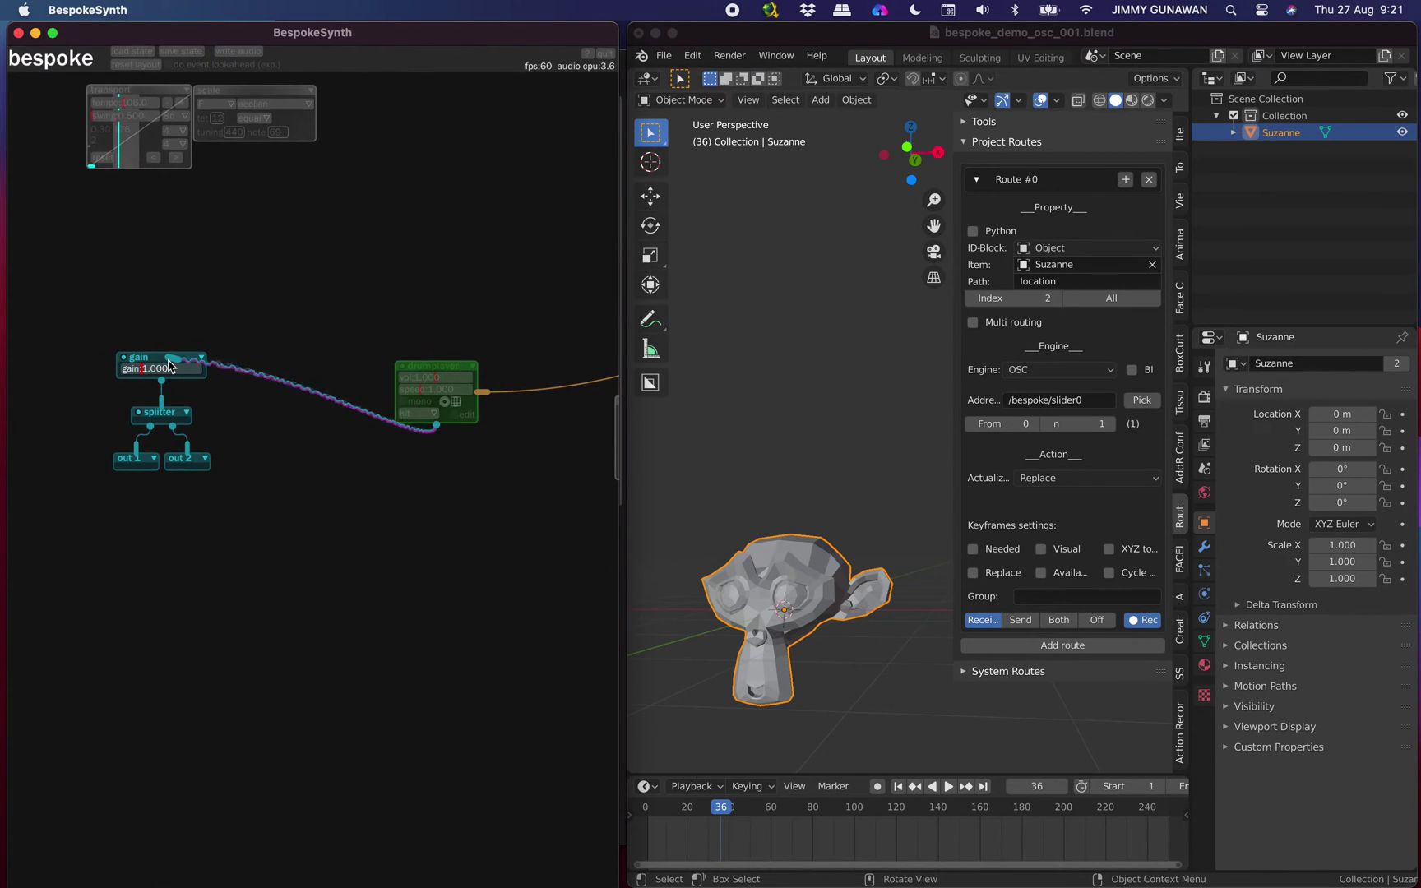
# Step: Enlarge the BespokeSynth window and move the drumplayer module above its former position
pyautogui.doubleClick(584, 33)
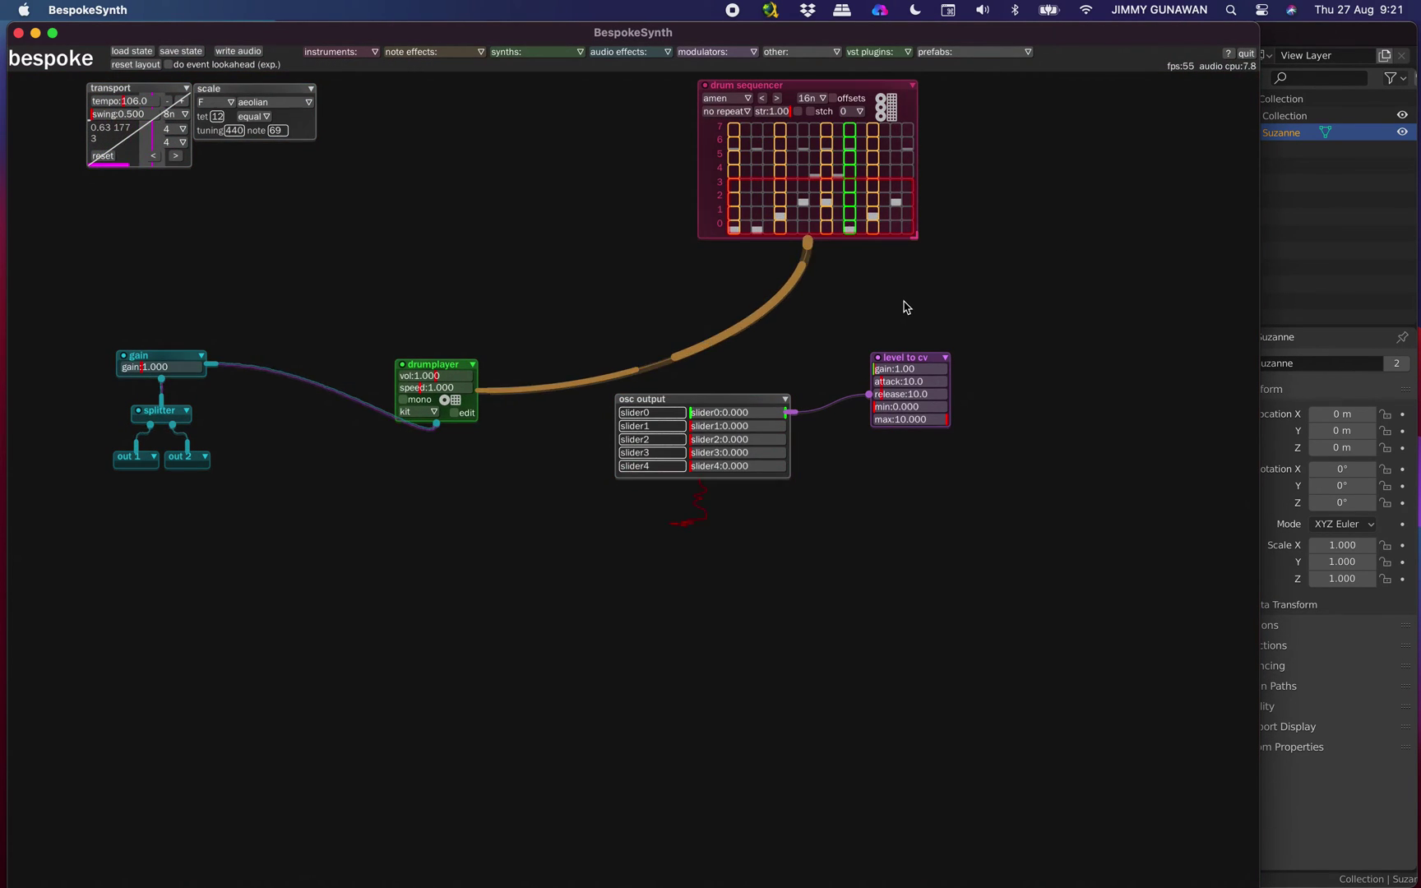
pyautogui.moveTo(904, 307); pyautogui.dragTo(858, 309, button='middle')
pyautogui.moveTo(390, 367); pyautogui.dragTo(364, 282)
# Step: Route the drumplayer's output to level to cv with mono enabled, placing the osc output lower and level to cv slightly left
pyautogui.moveTo(367, 339); pyautogui.dragTo(834, 367)
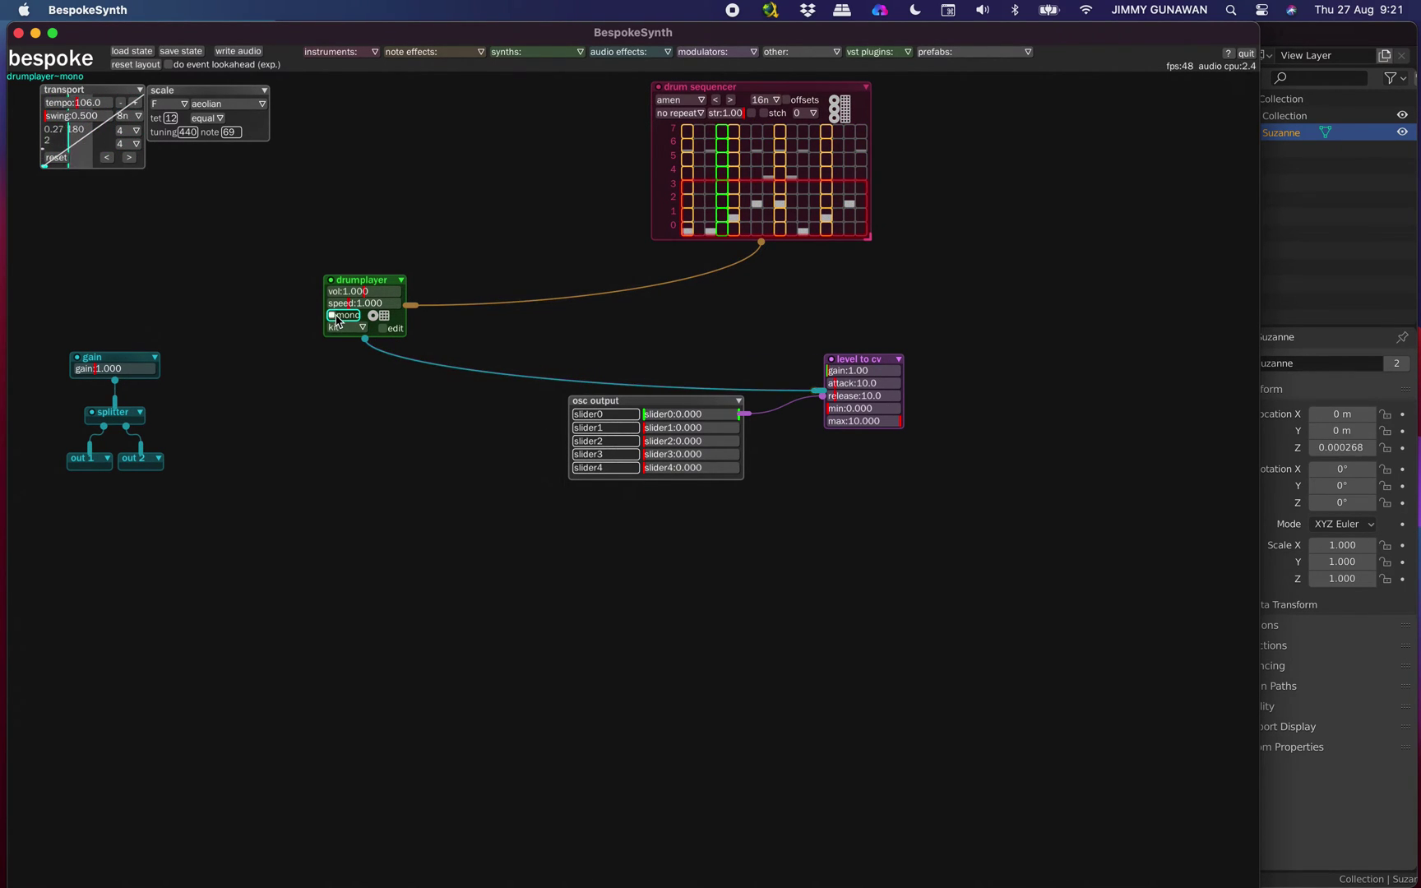
pyautogui.moveTo(711, 405); pyautogui.dragTo(687, 468)
pyautogui.moveTo(871, 362); pyautogui.dragTo(851, 361)
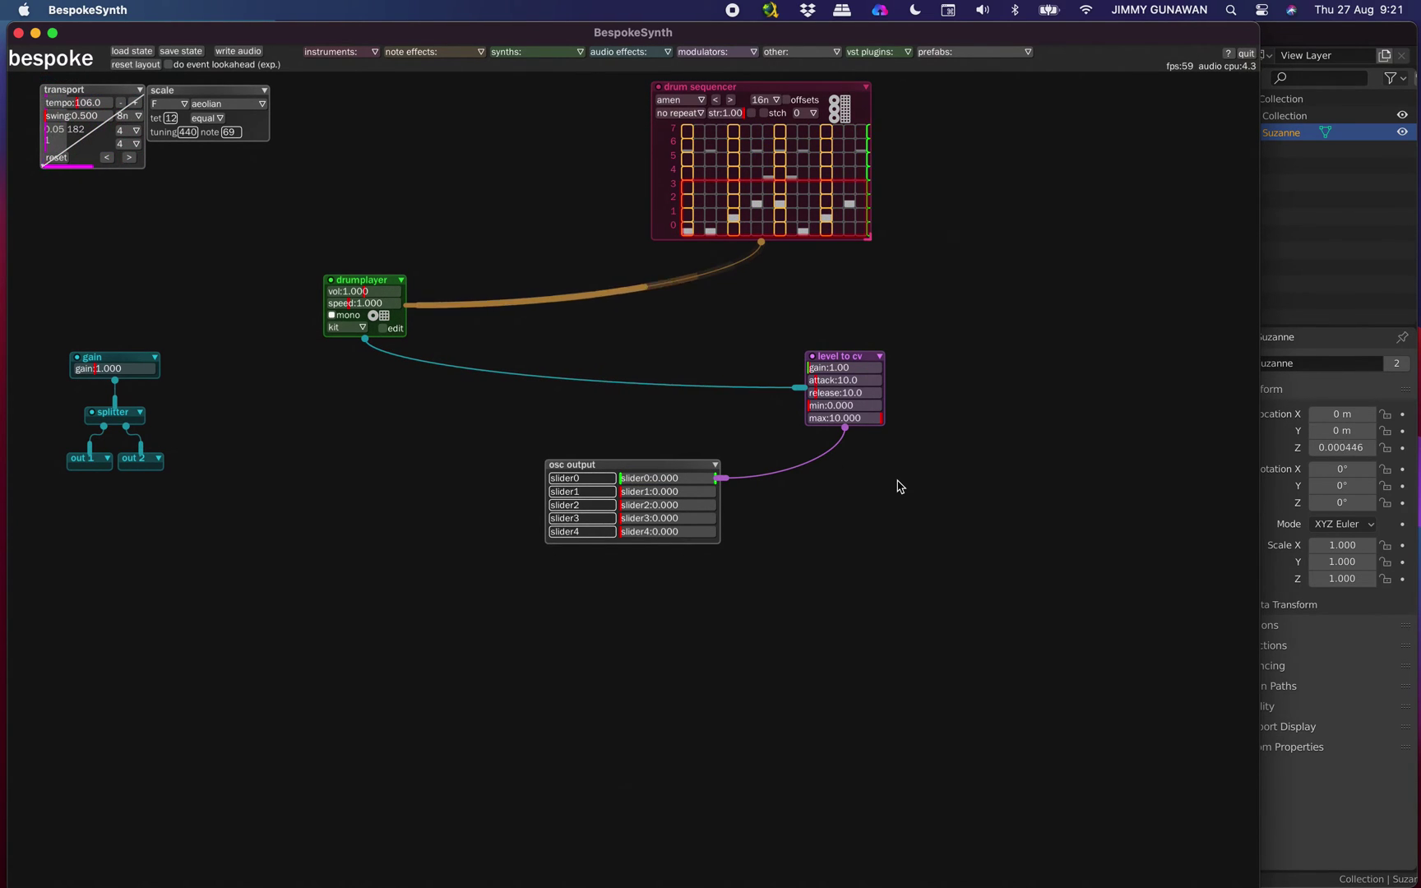
# Step: Insert a splitter after the drumplayer and route its two outputs to the gain and level to cv modules
pyautogui.press('s')
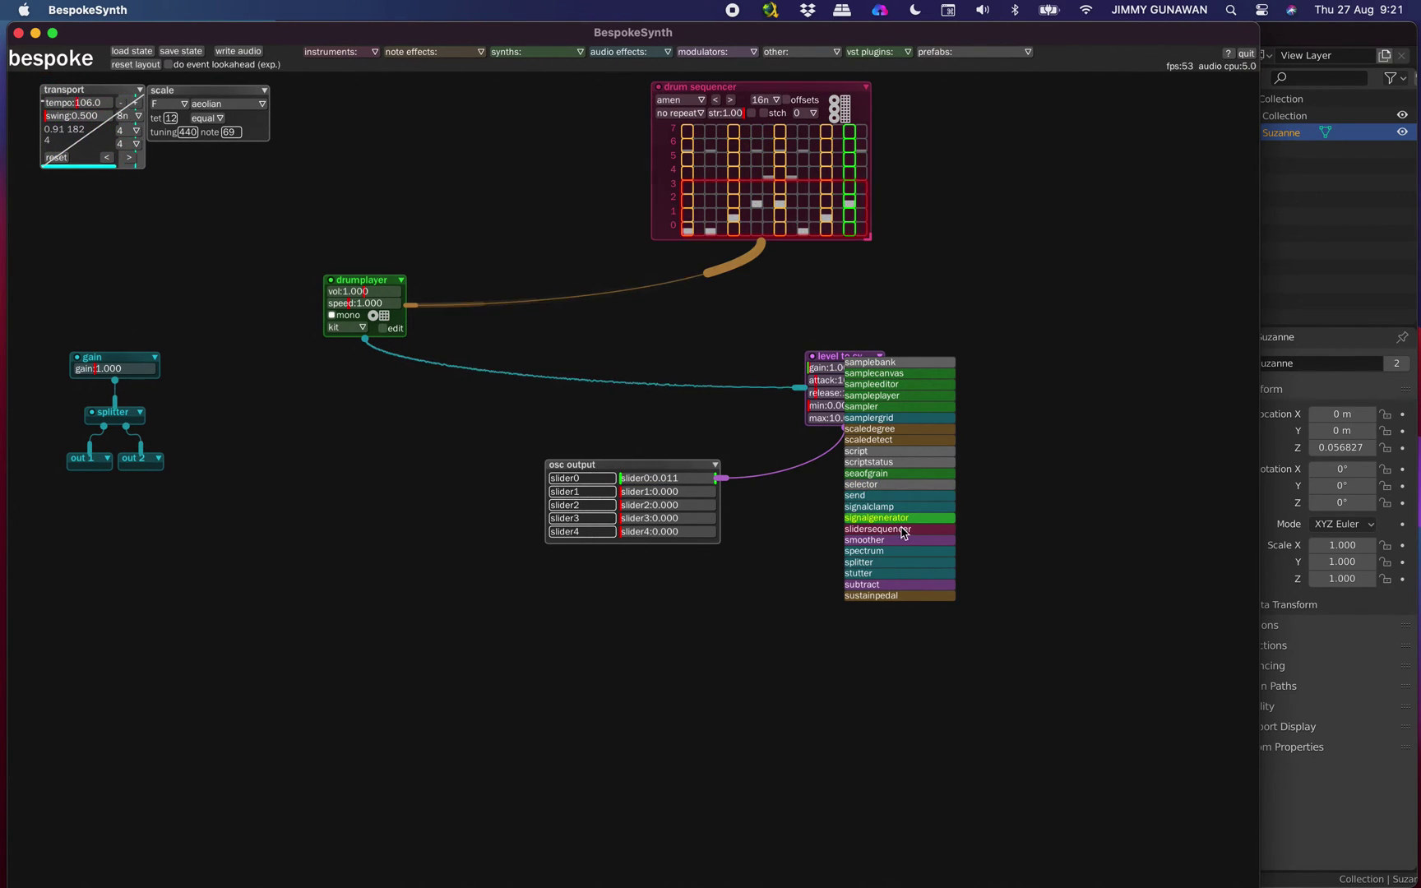
pyautogui.click(873, 563)
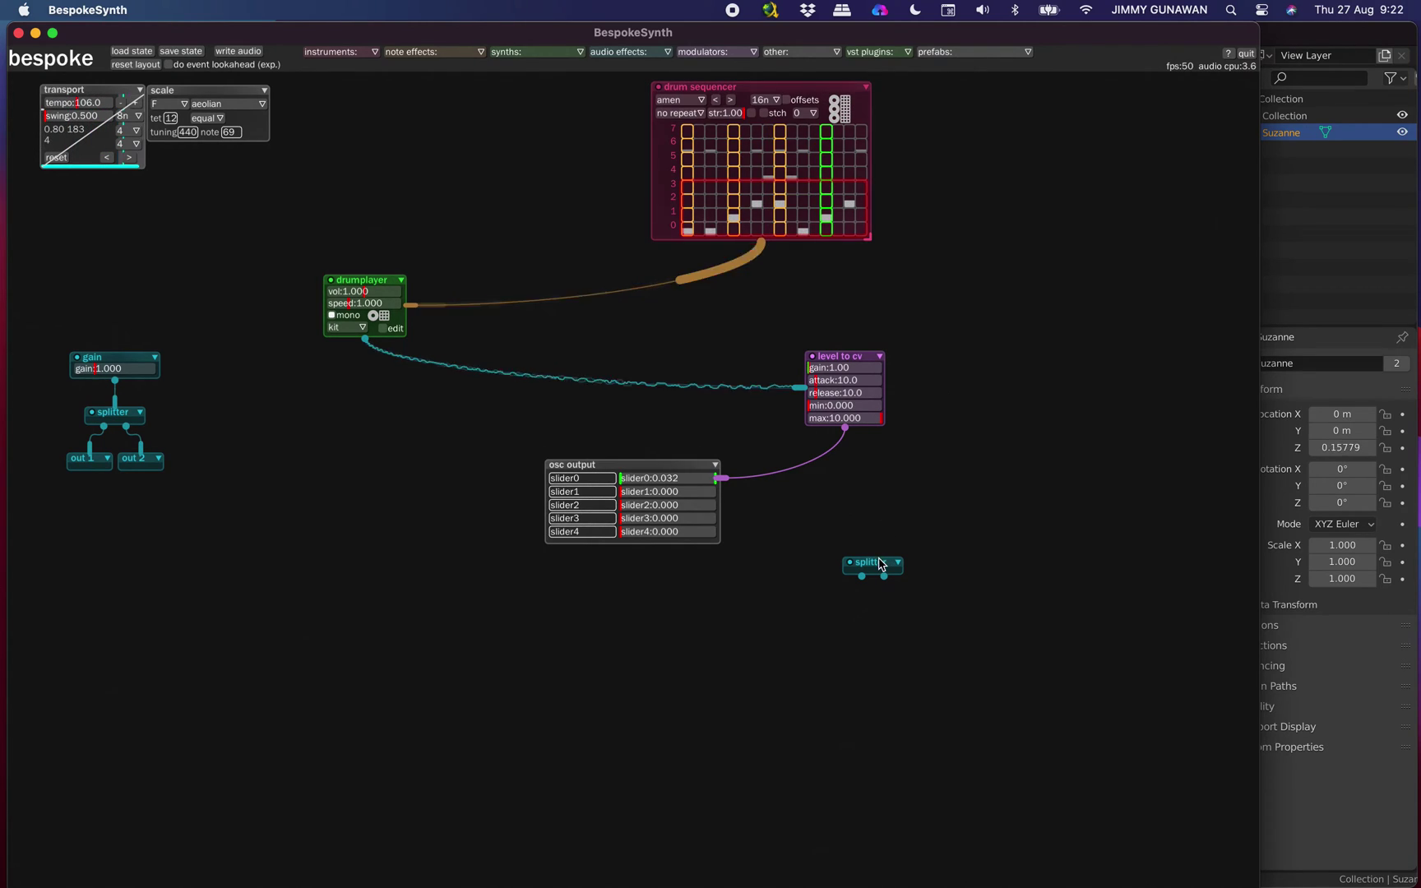
pyautogui.moveTo(878, 556); pyautogui.dragTo(422, 389)
pyautogui.moveTo(366, 342); pyautogui.dragTo(239, 384)
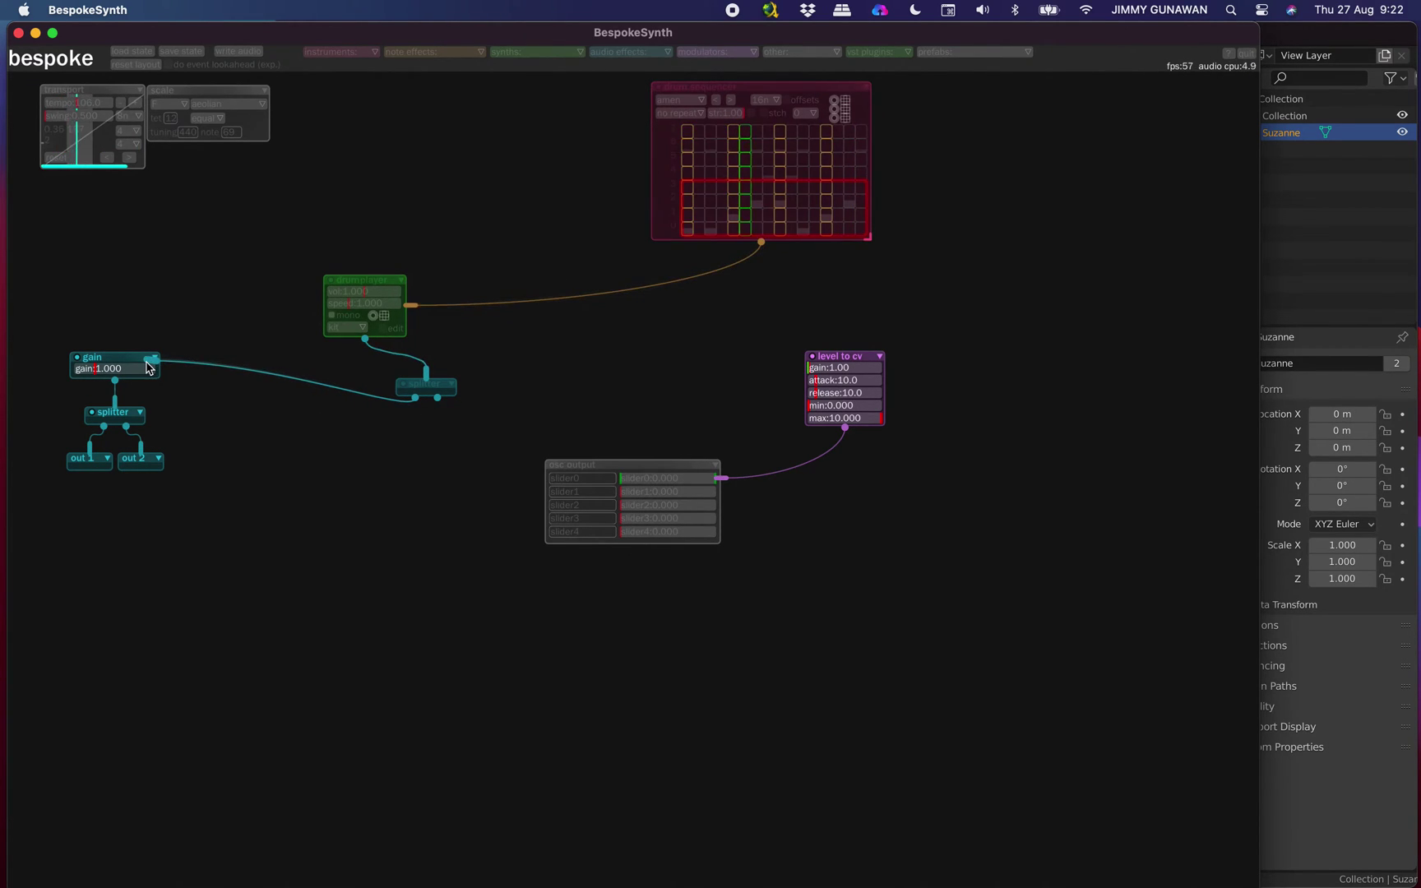
pyautogui.moveTo(149, 366); pyautogui.dragTo(142, 367)
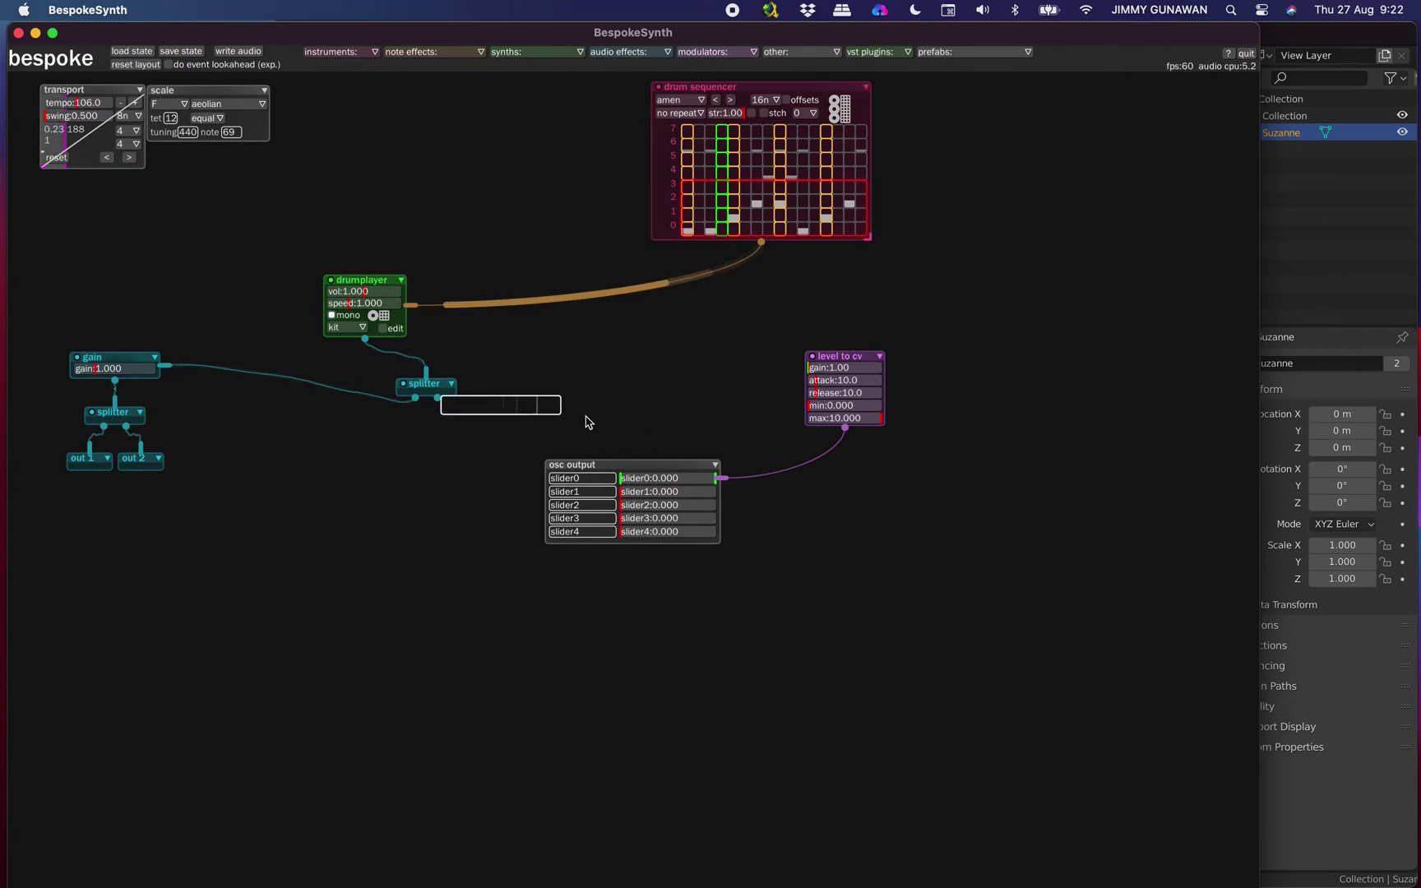
pyautogui.moveTo(440, 400); pyautogui.dragTo(810, 374)
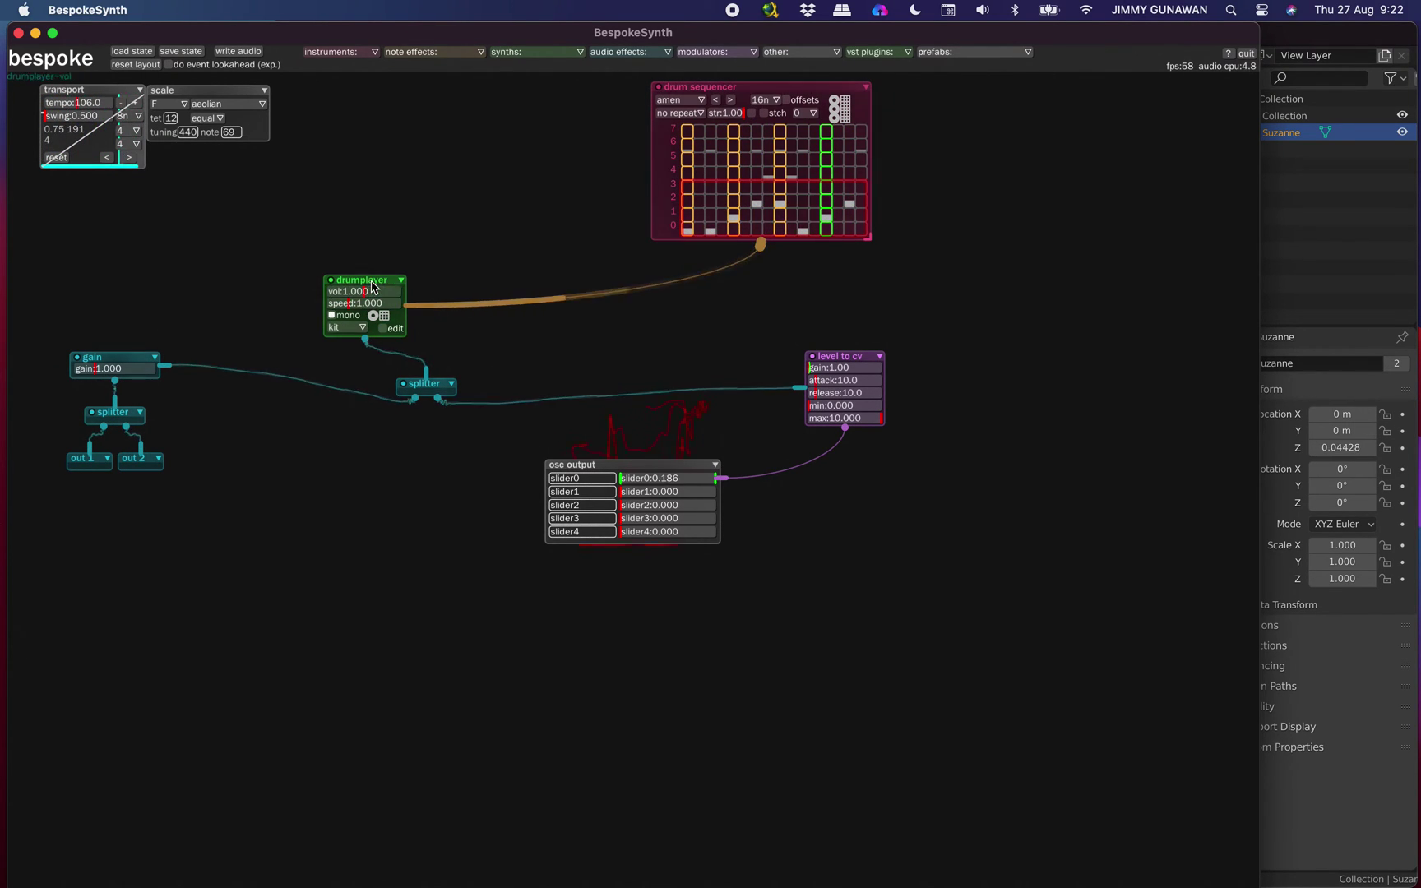
# Step: Place the drumplayer directly beneath the drum sequencer and shift osc output and level to cv left, below the splitter
pyautogui.moveTo(363, 280); pyautogui.dragTo(711, 271)
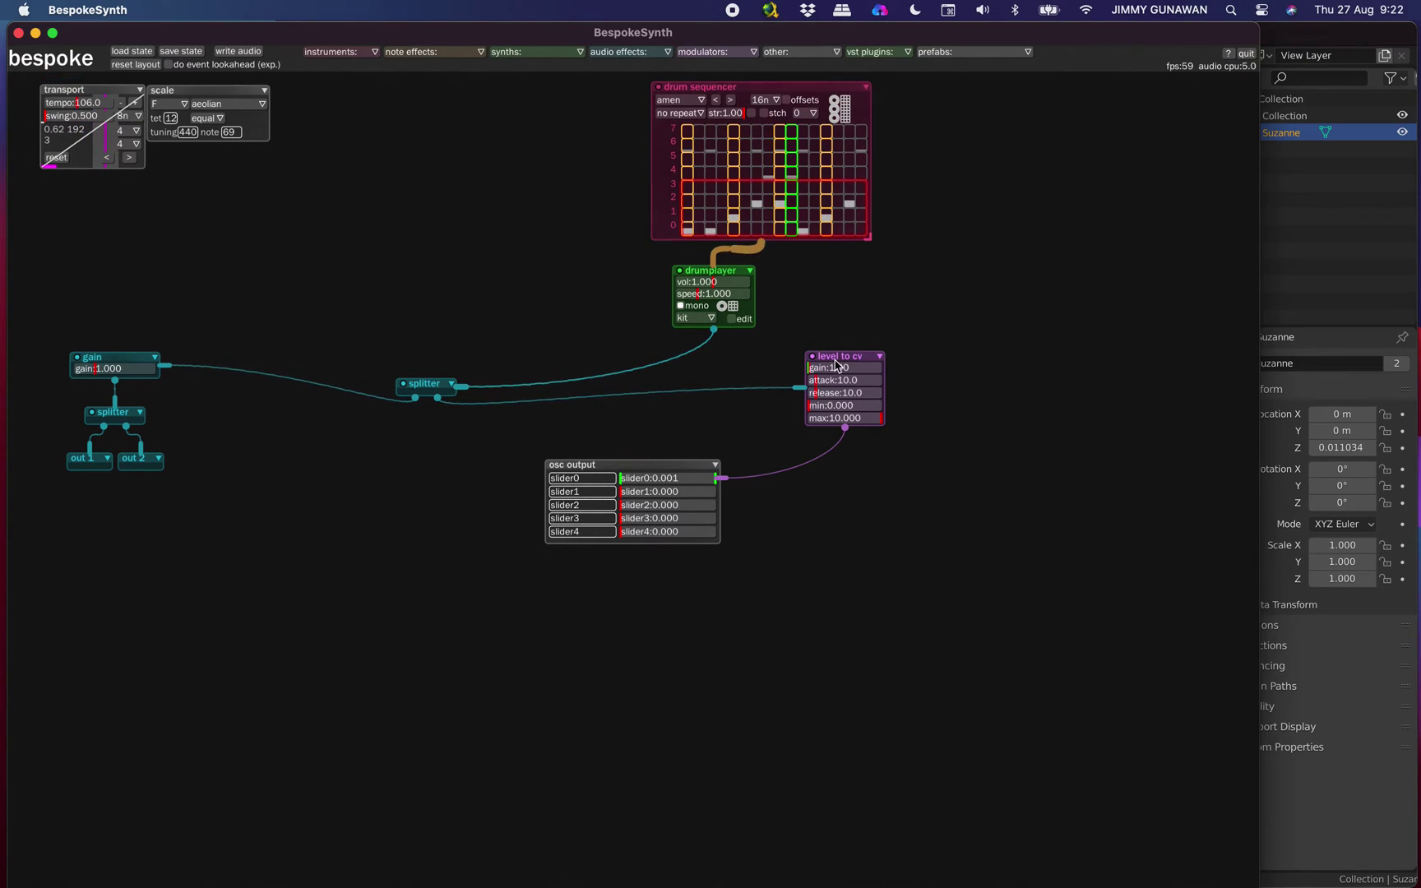
pyautogui.moveTo(835, 359); pyautogui.dragTo(787, 373)
pyautogui.moveTo(675, 465); pyautogui.dragTo(339, 497)
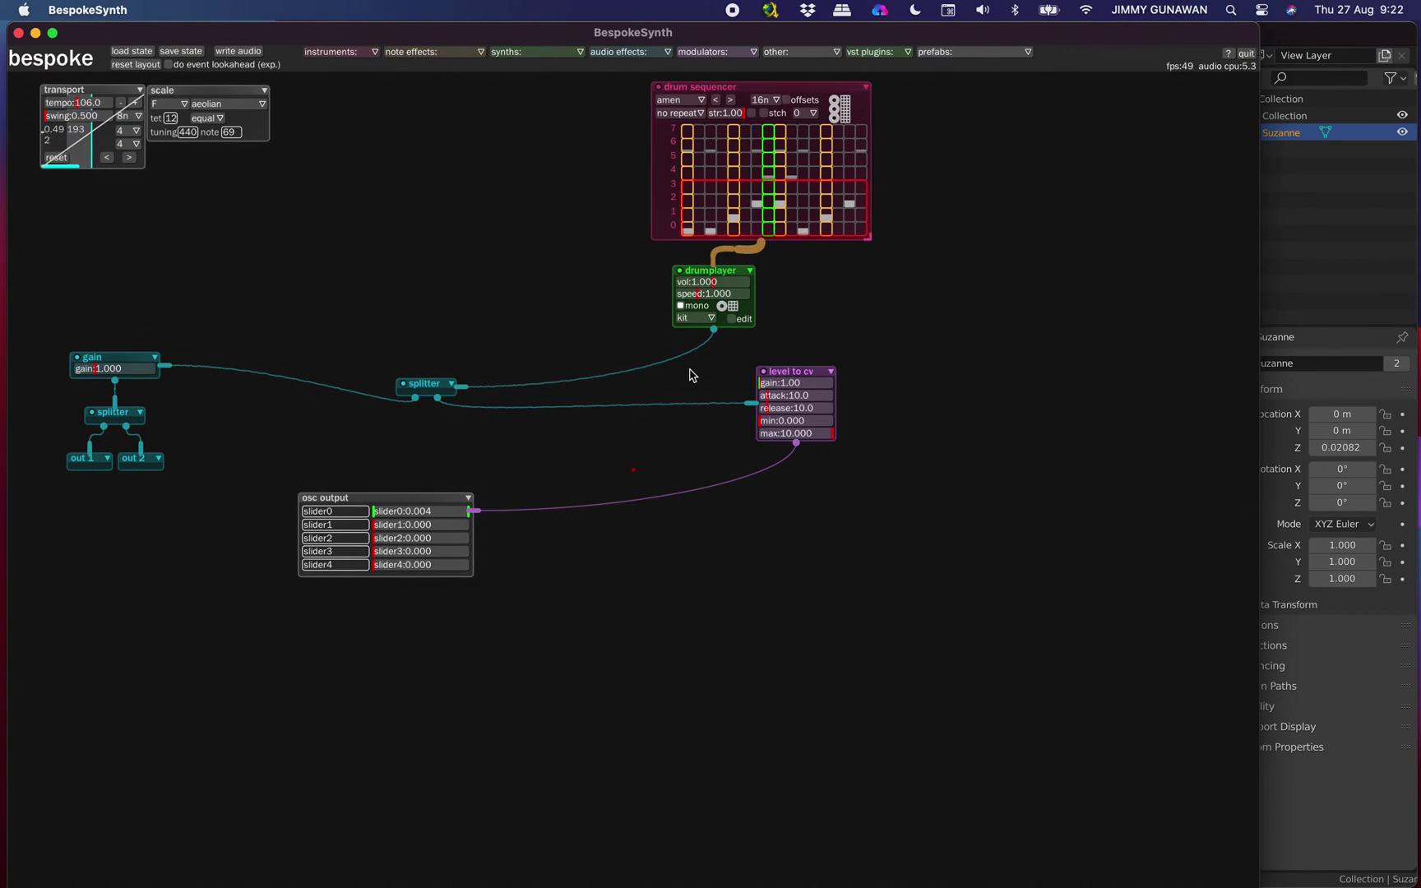
pyautogui.moveTo(789, 371); pyautogui.dragTo(658, 410)
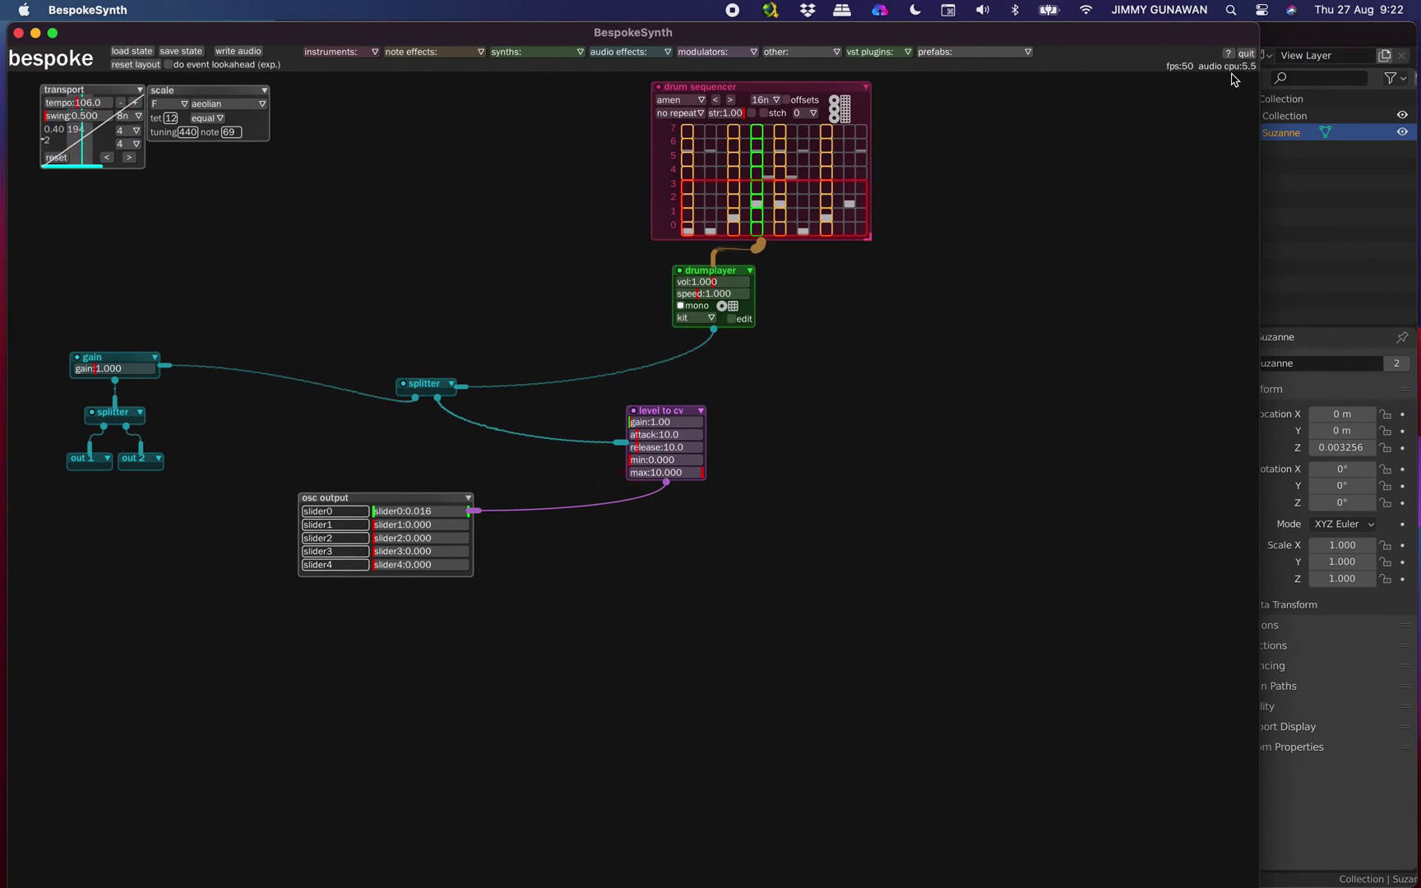
# Step: Resize the BespokeSynth and Blender windows so they sit side by side without overlapping
pyautogui.moveTo(1254, 32); pyautogui.dragTo(731, 40)
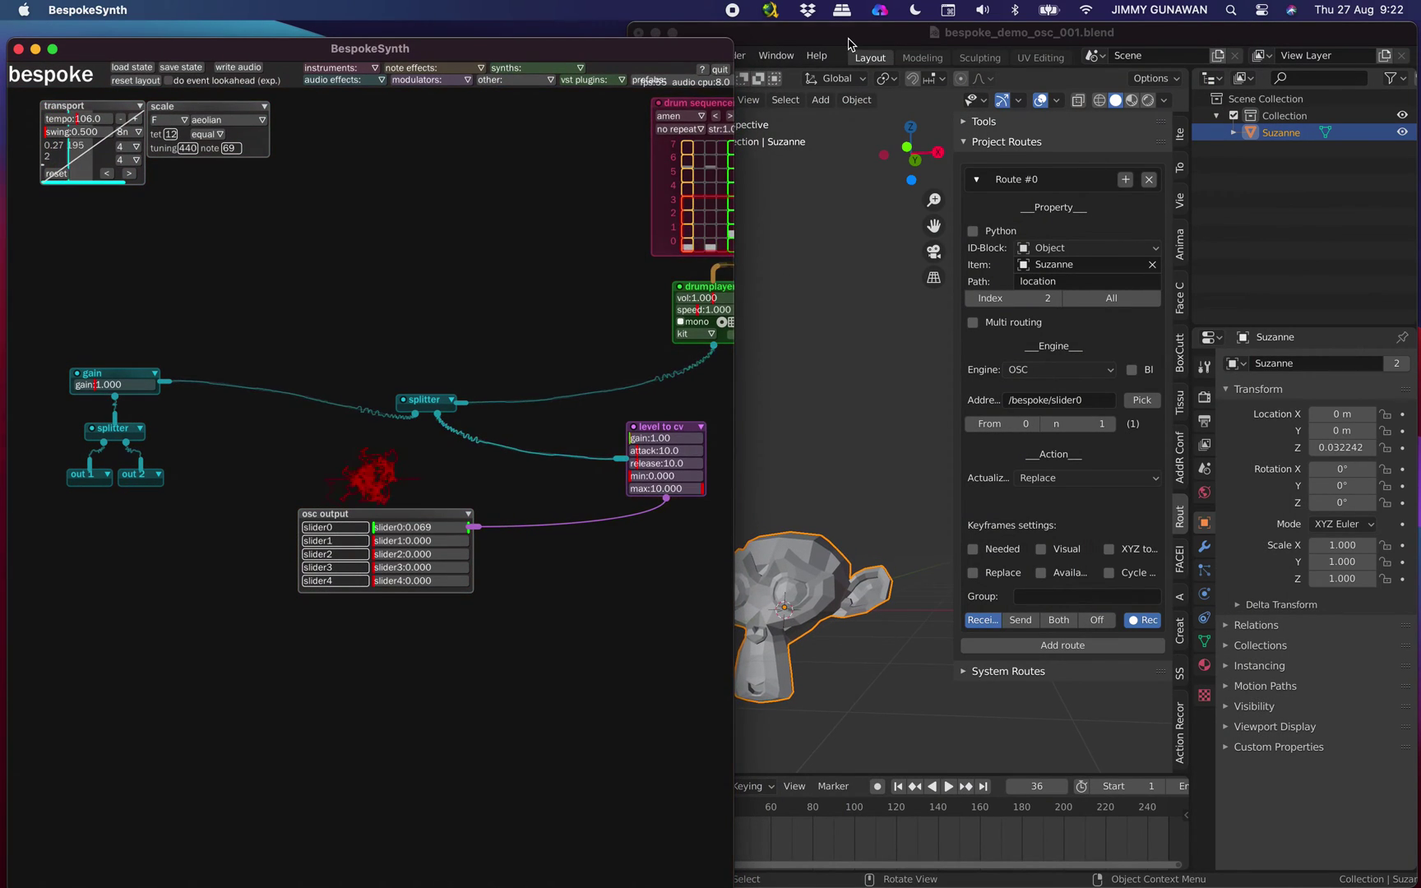
pyautogui.click(761, 43)
pyautogui.moveTo(629, 24); pyautogui.dragTo(744, 24)
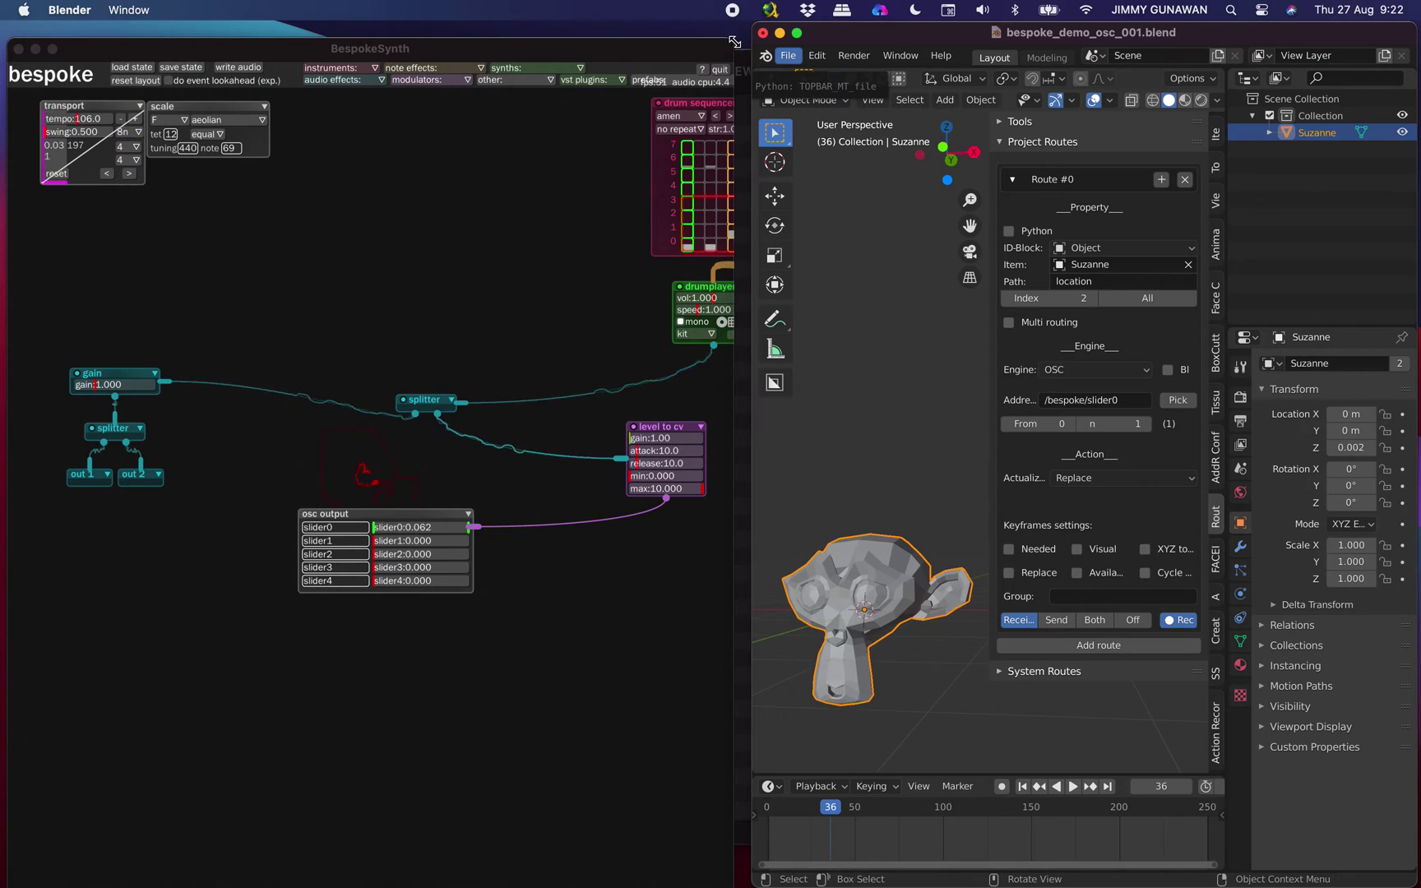
pyautogui.click(732, 45)
pyautogui.click(894, 491)
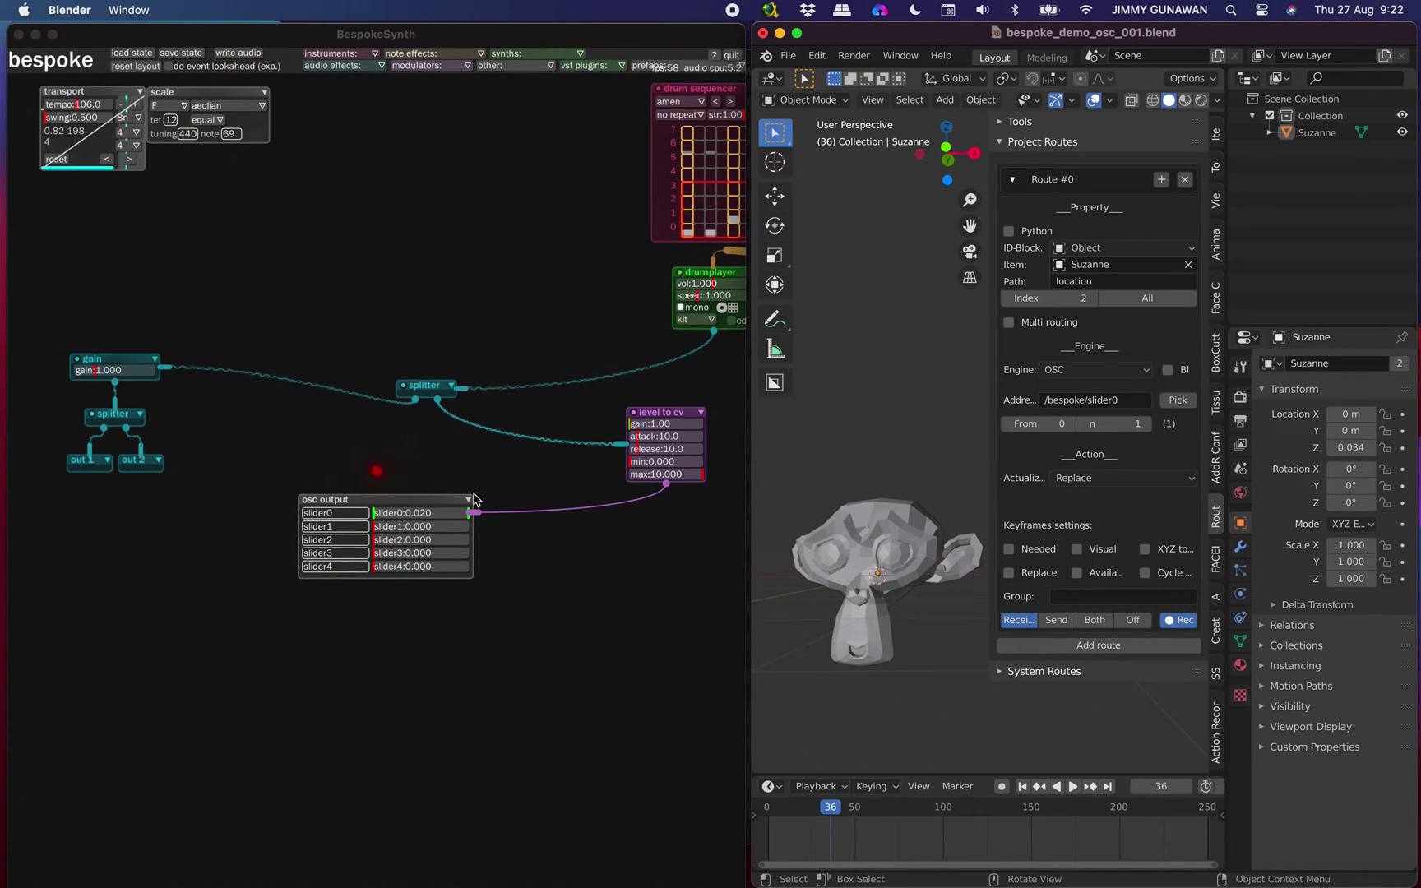
pyautogui.click(352, 444)
pyautogui.moveTo(351, 438); pyautogui.dragTo(577, 451)
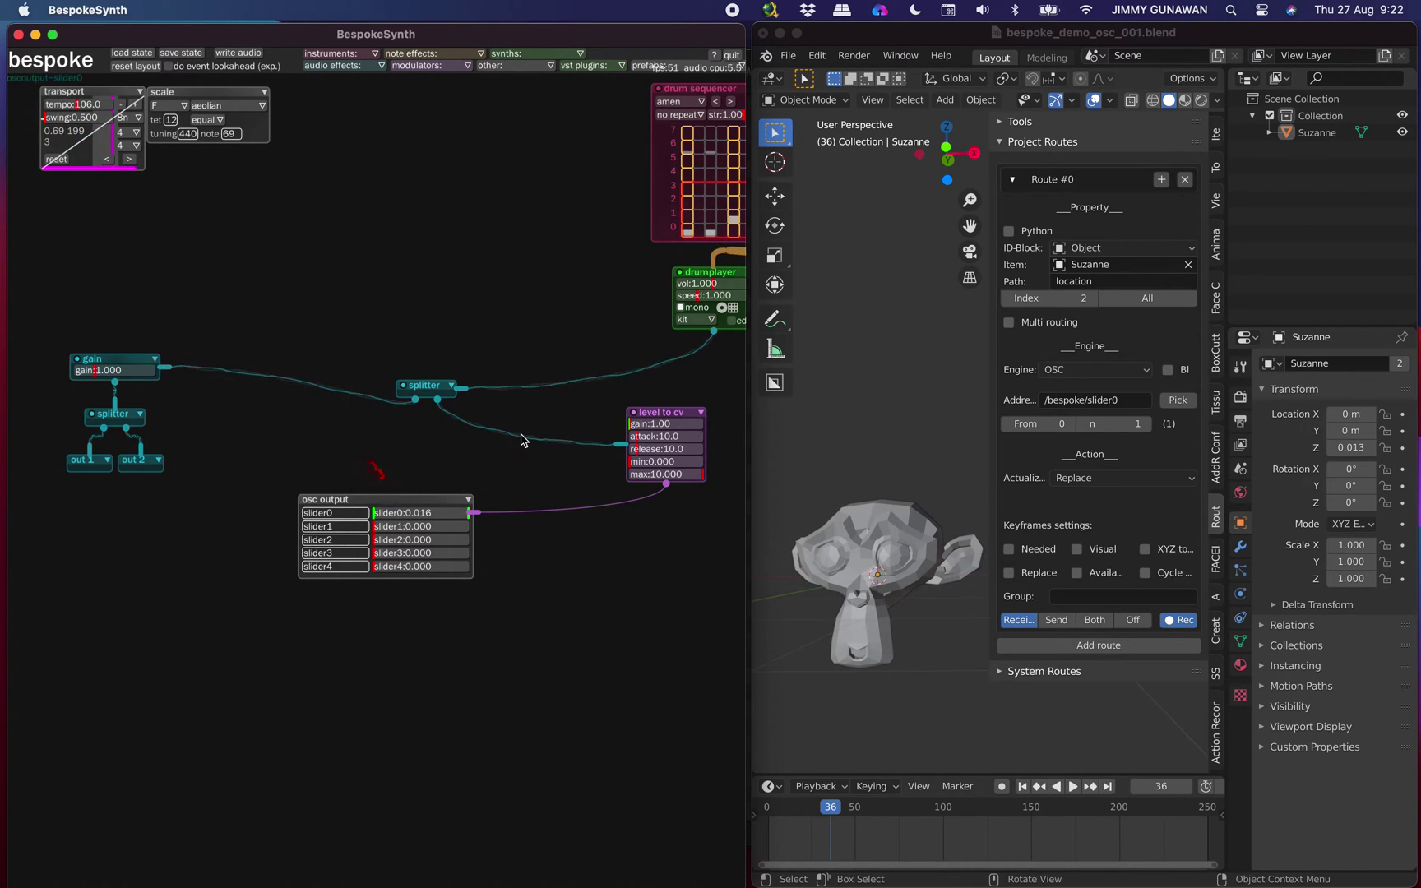
# Step: Switch the drum sequencer's preset to 16s, raise the system volume and select Suzanne in Blender
pyautogui.hscroll(5, 427, 263)
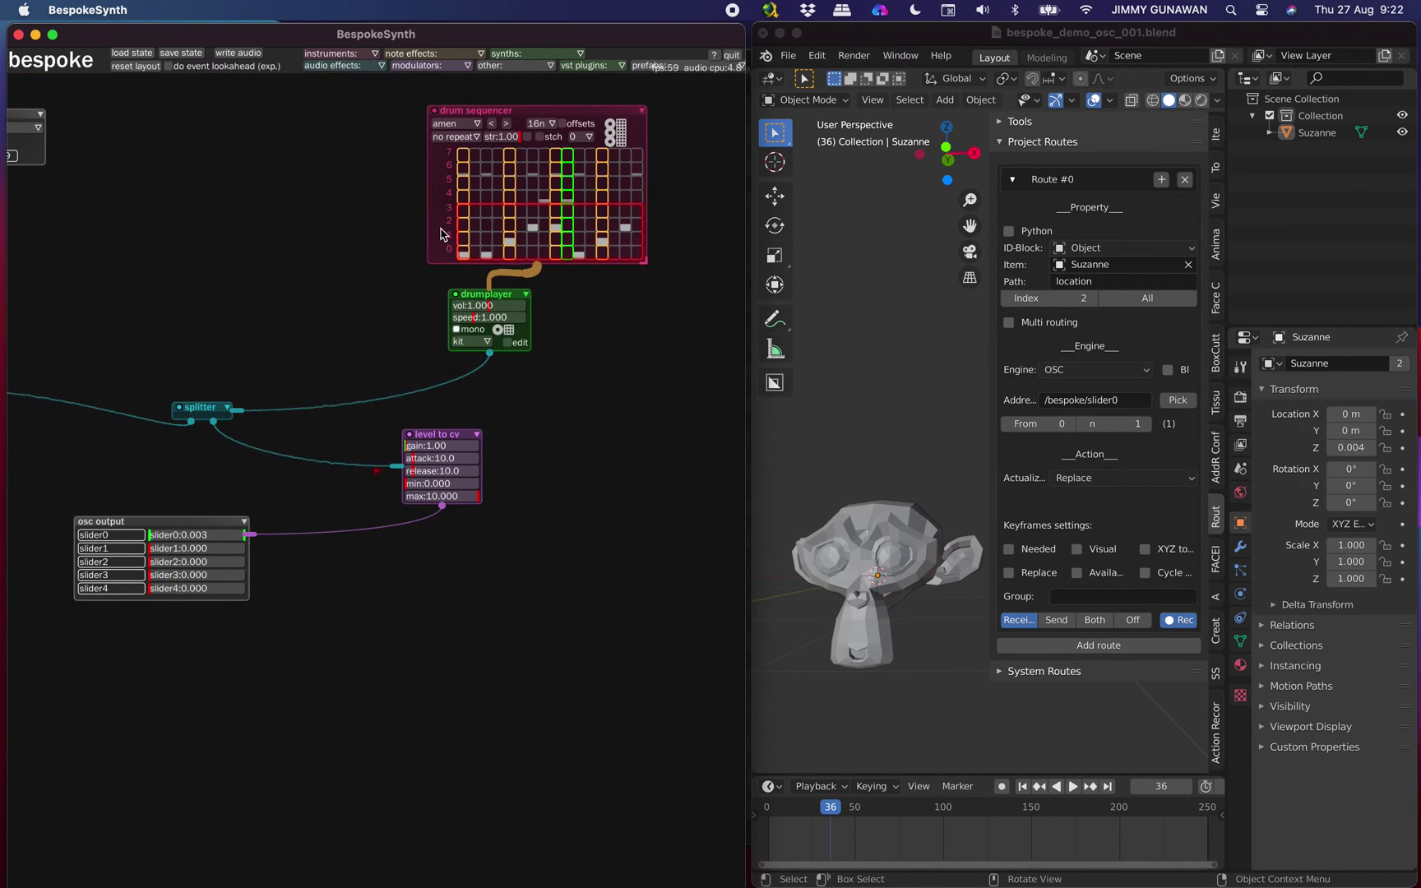
pyautogui.click(454, 124)
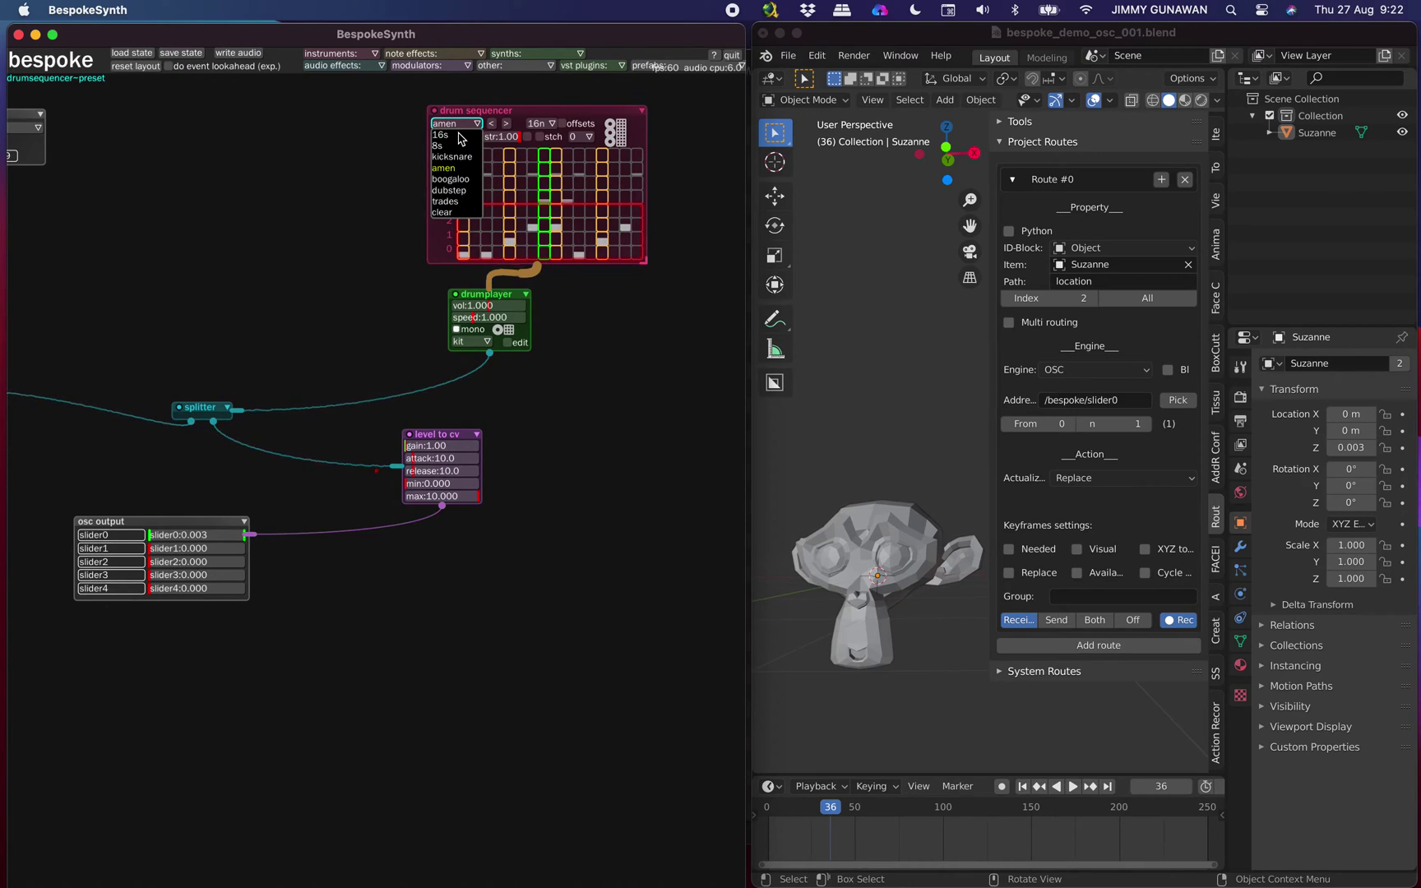
pyautogui.click(460, 140)
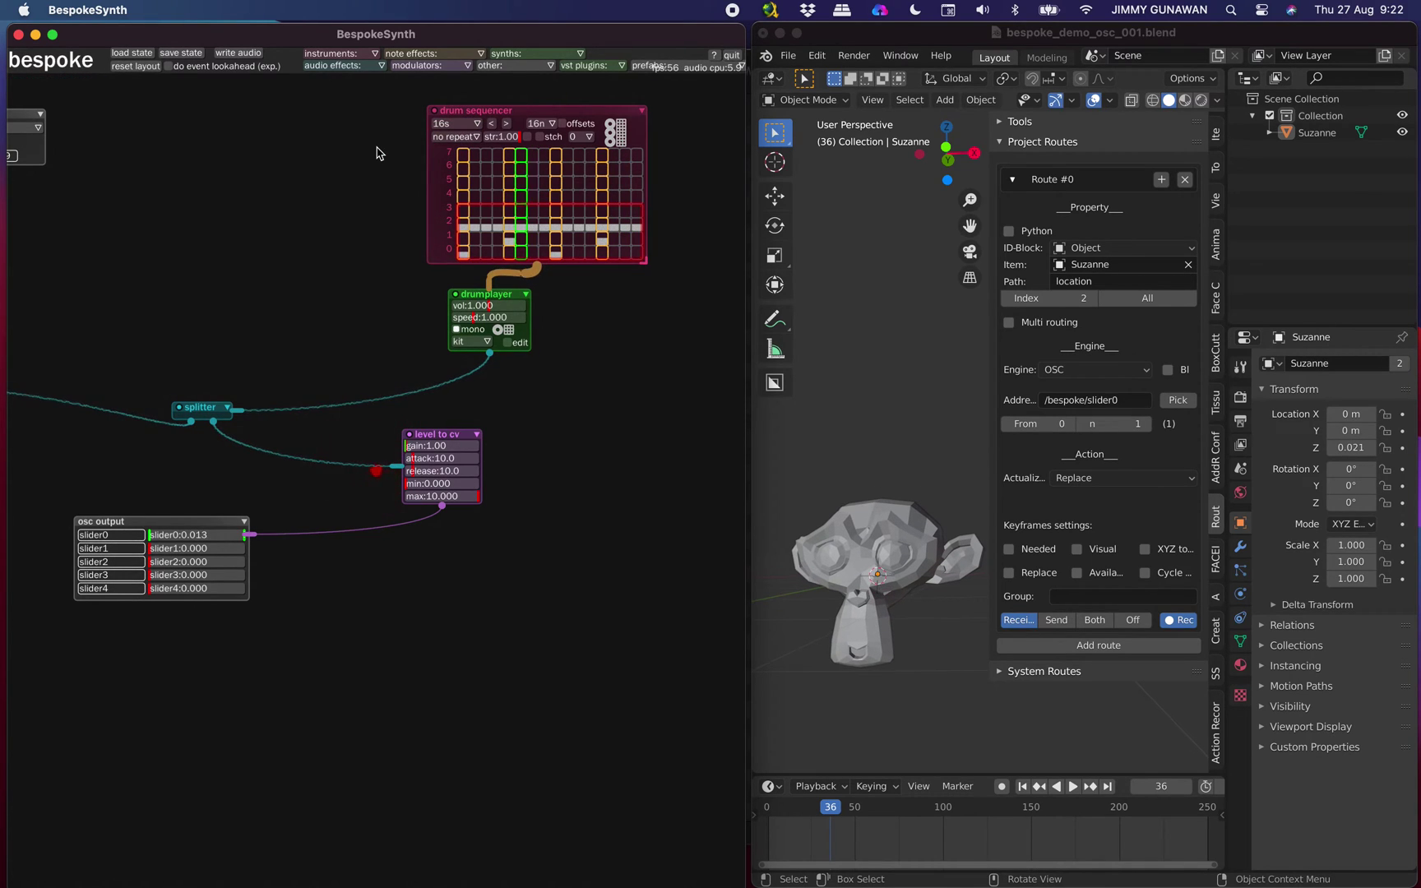
pyautogui.press('XF86AudioRaiseVolume')
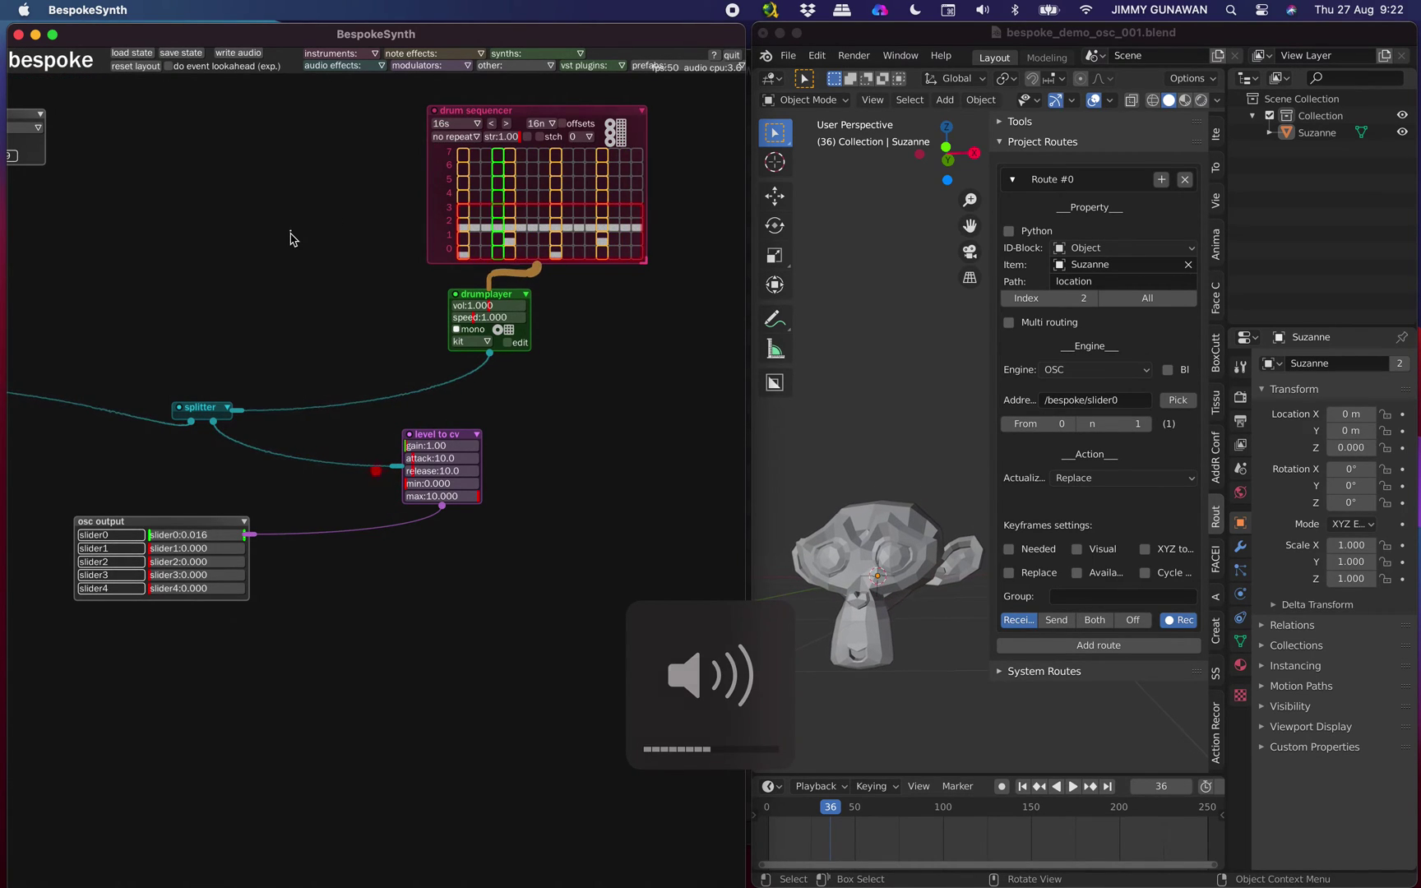
pyautogui.click(878, 518)
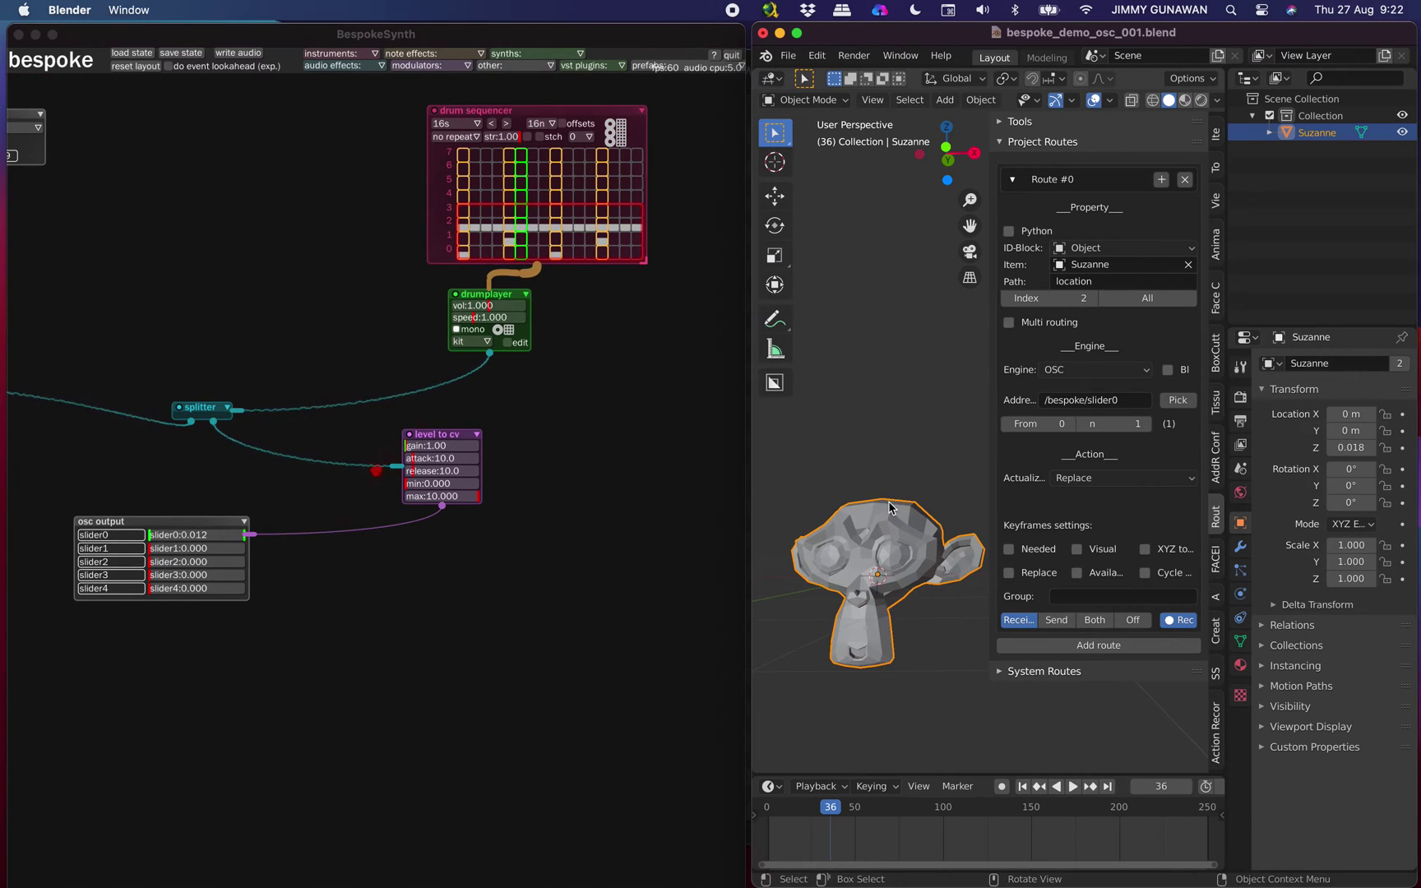
# Step: Change the drum sequencer's preset to 8s and slightly enlarge and reposition the sequencer module
pyautogui.click(457, 124)
pyautogui.click(458, 150)
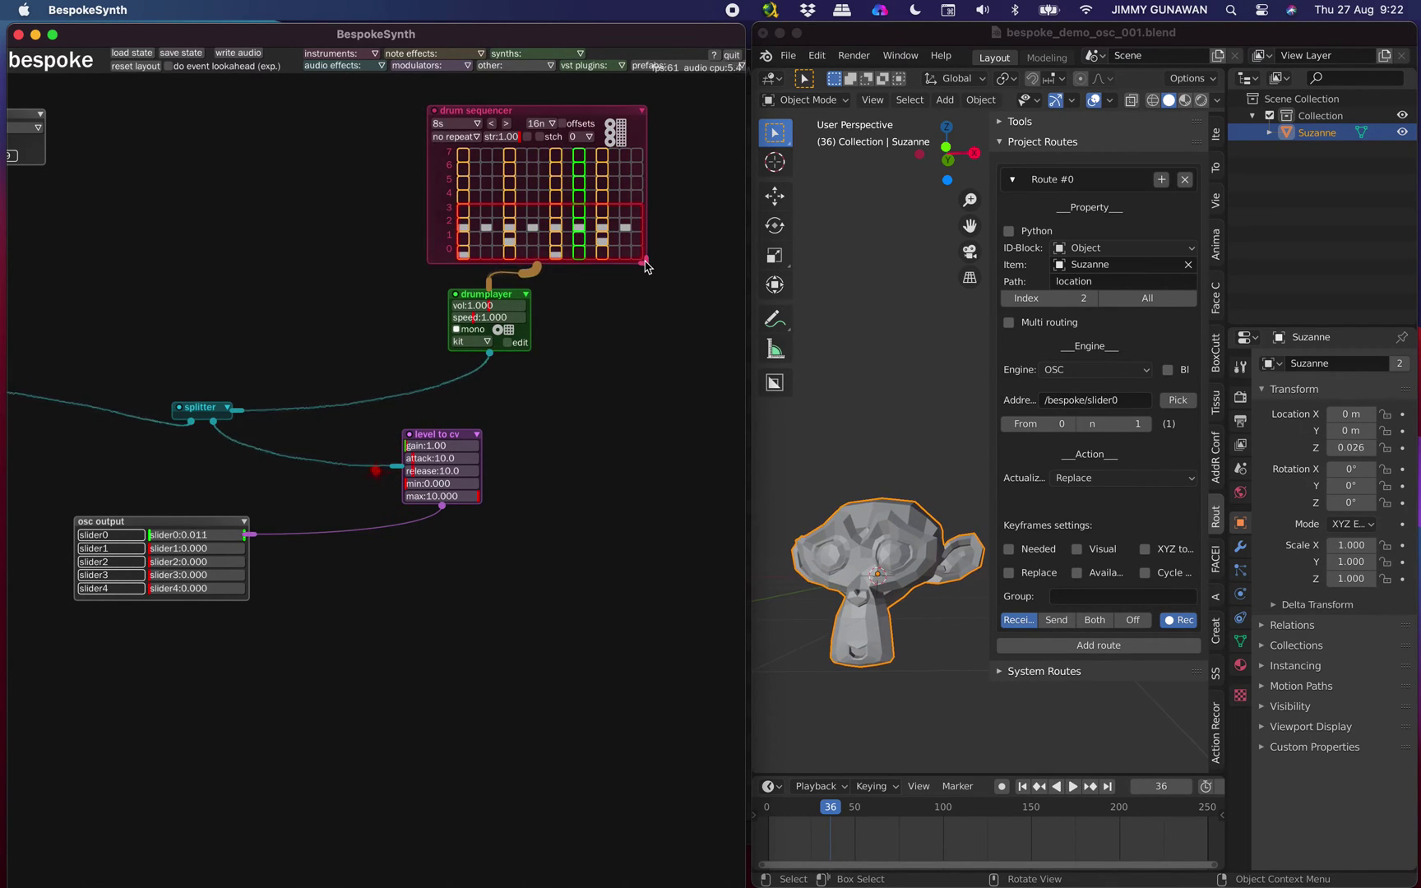
pyautogui.moveTo(645, 265); pyautogui.dragTo(682, 268)
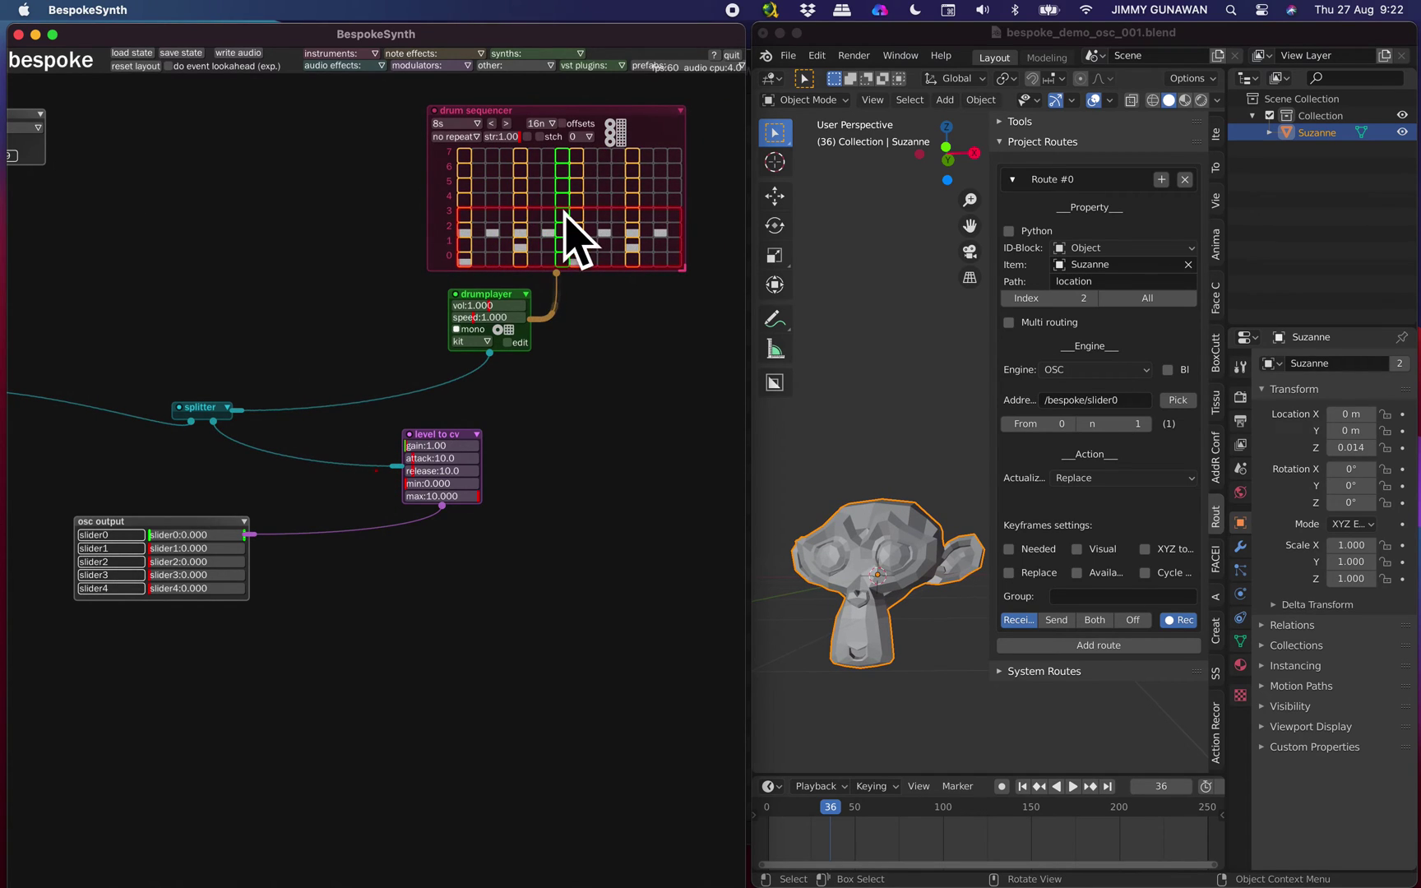
pyautogui.moveTo(515, 114); pyautogui.dragTo(520, 110)
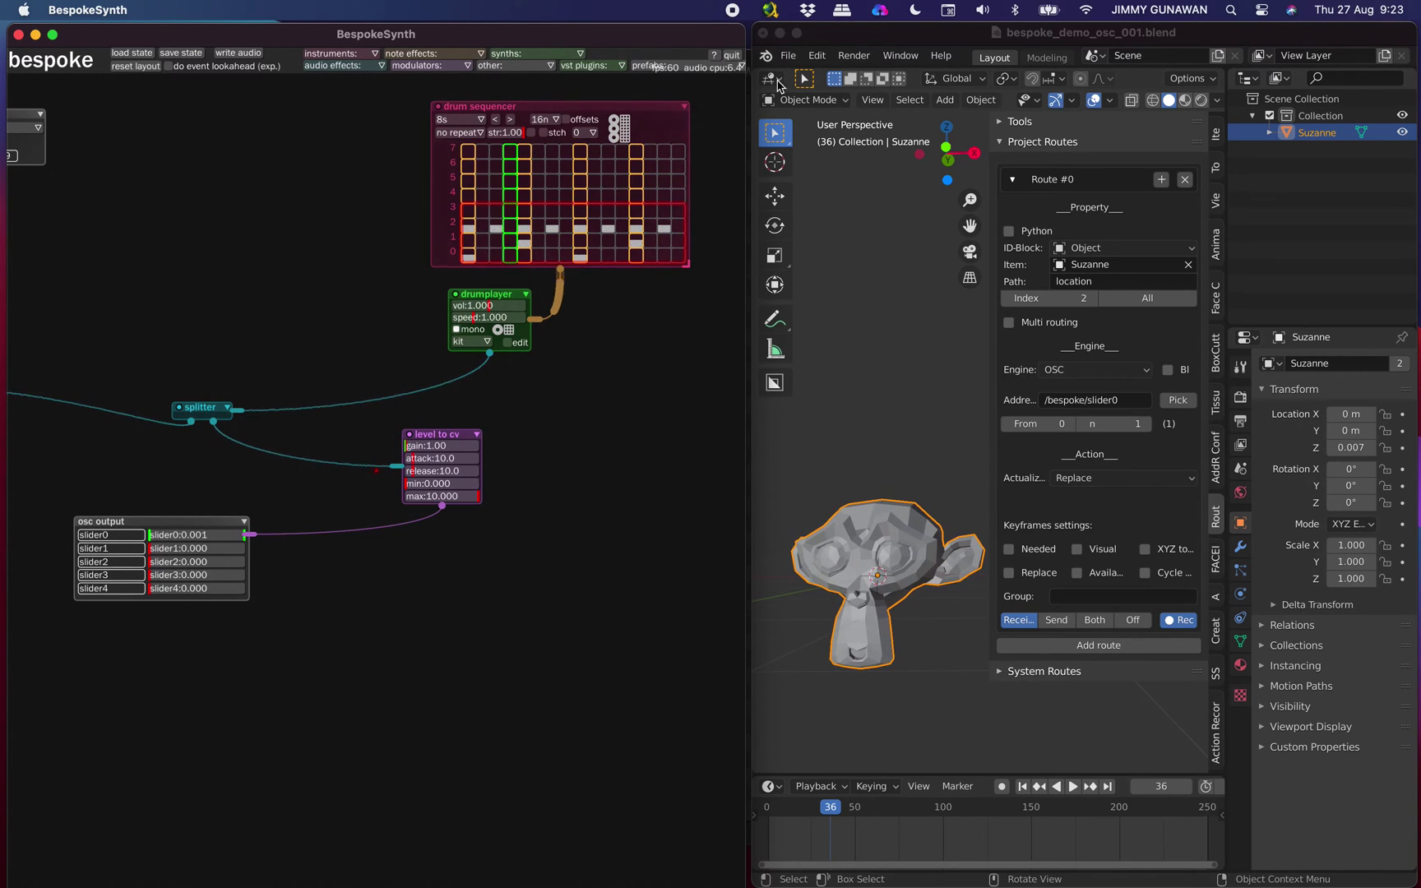
# Step: Save the BespokeSynth state, then deselect Suzanne in Blender
pyautogui.click(789, 58)
pyautogui.click(789, 57)
pyautogui.click(789, 57)
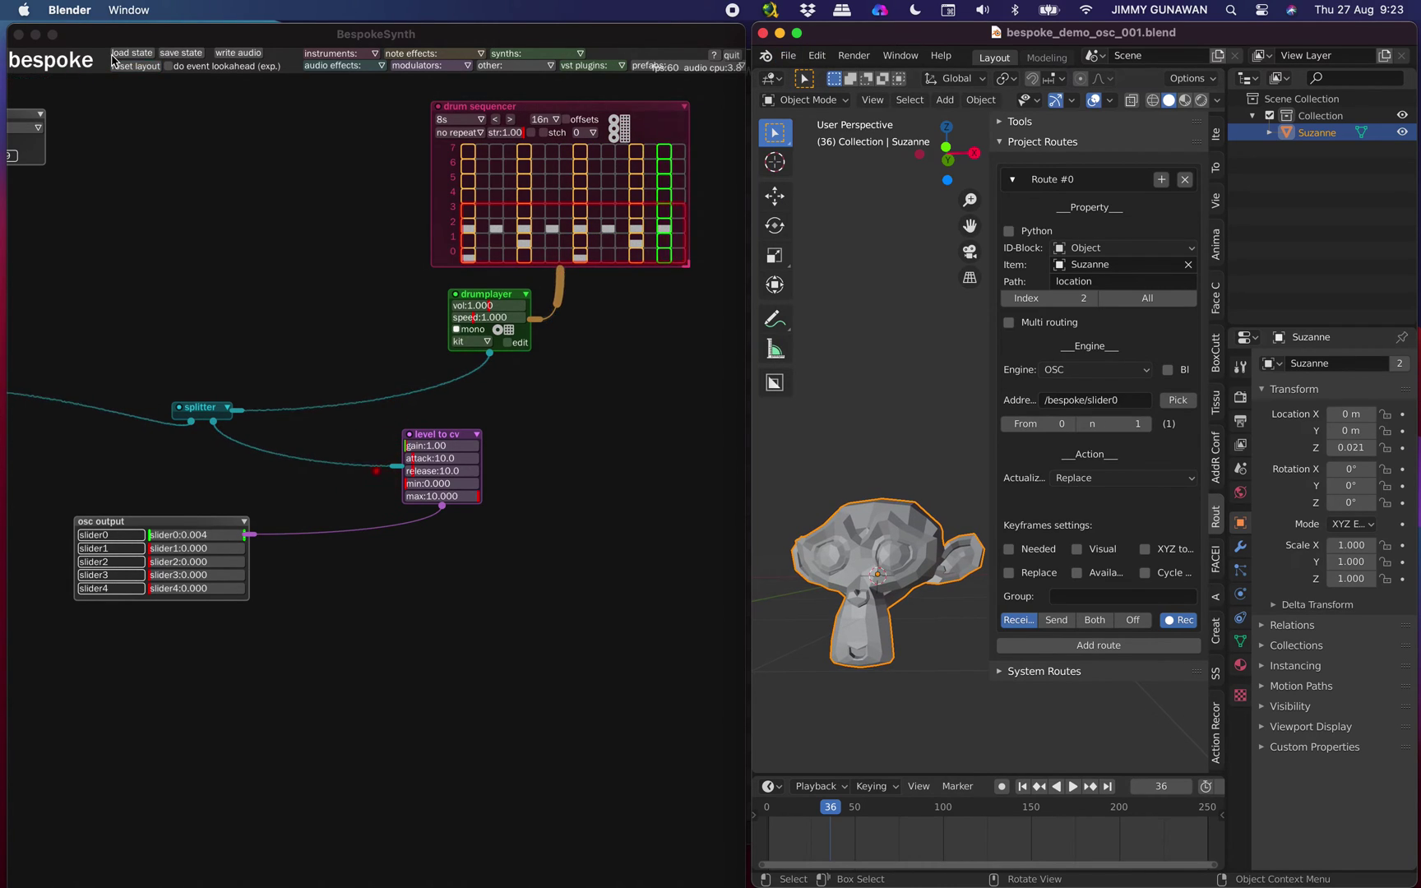
pyautogui.click(168, 54)
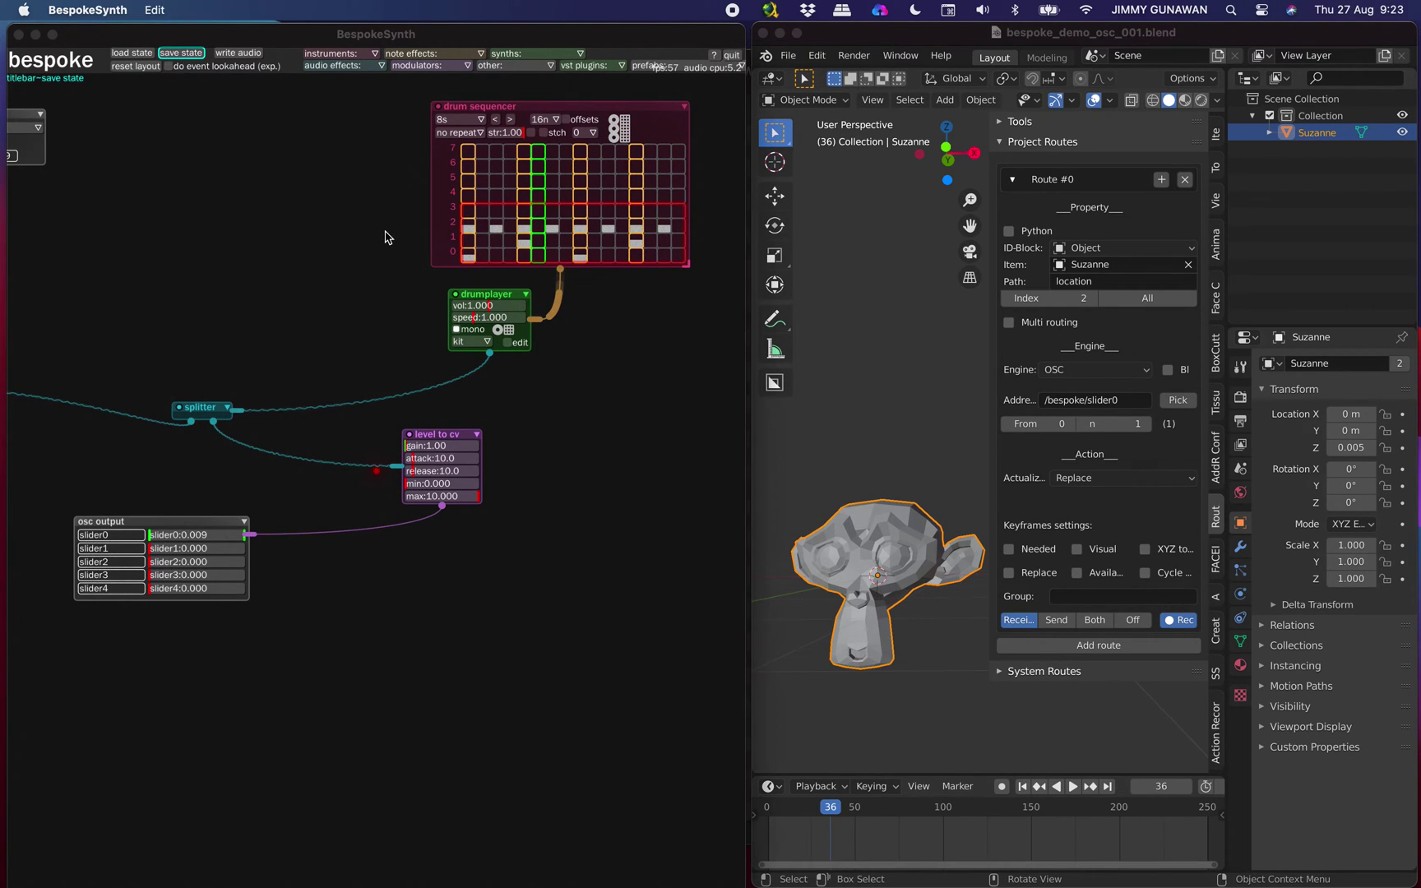
pyautogui.click(812, 355)
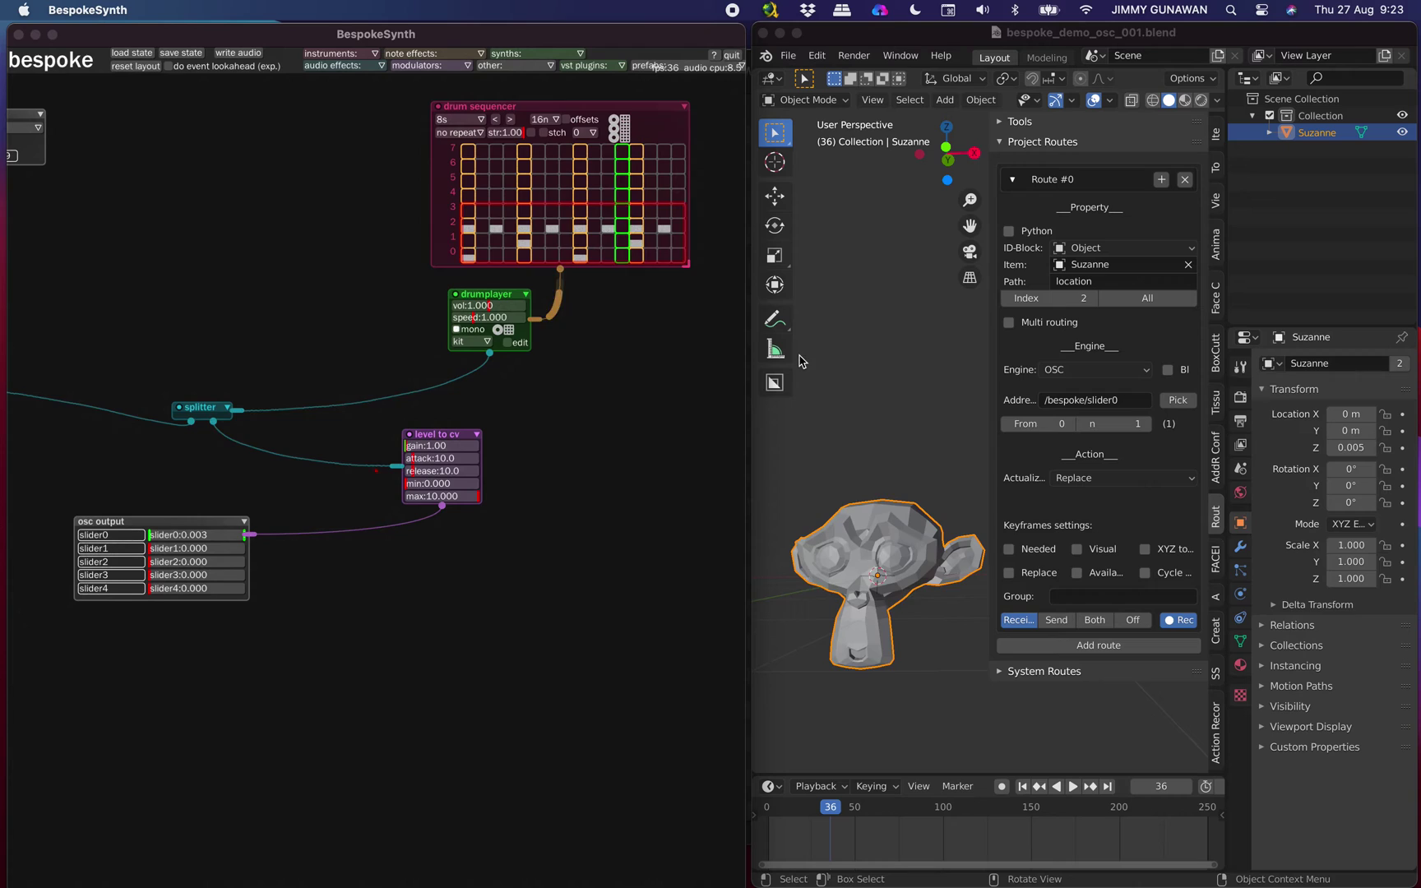
pyautogui.click(918, 486)
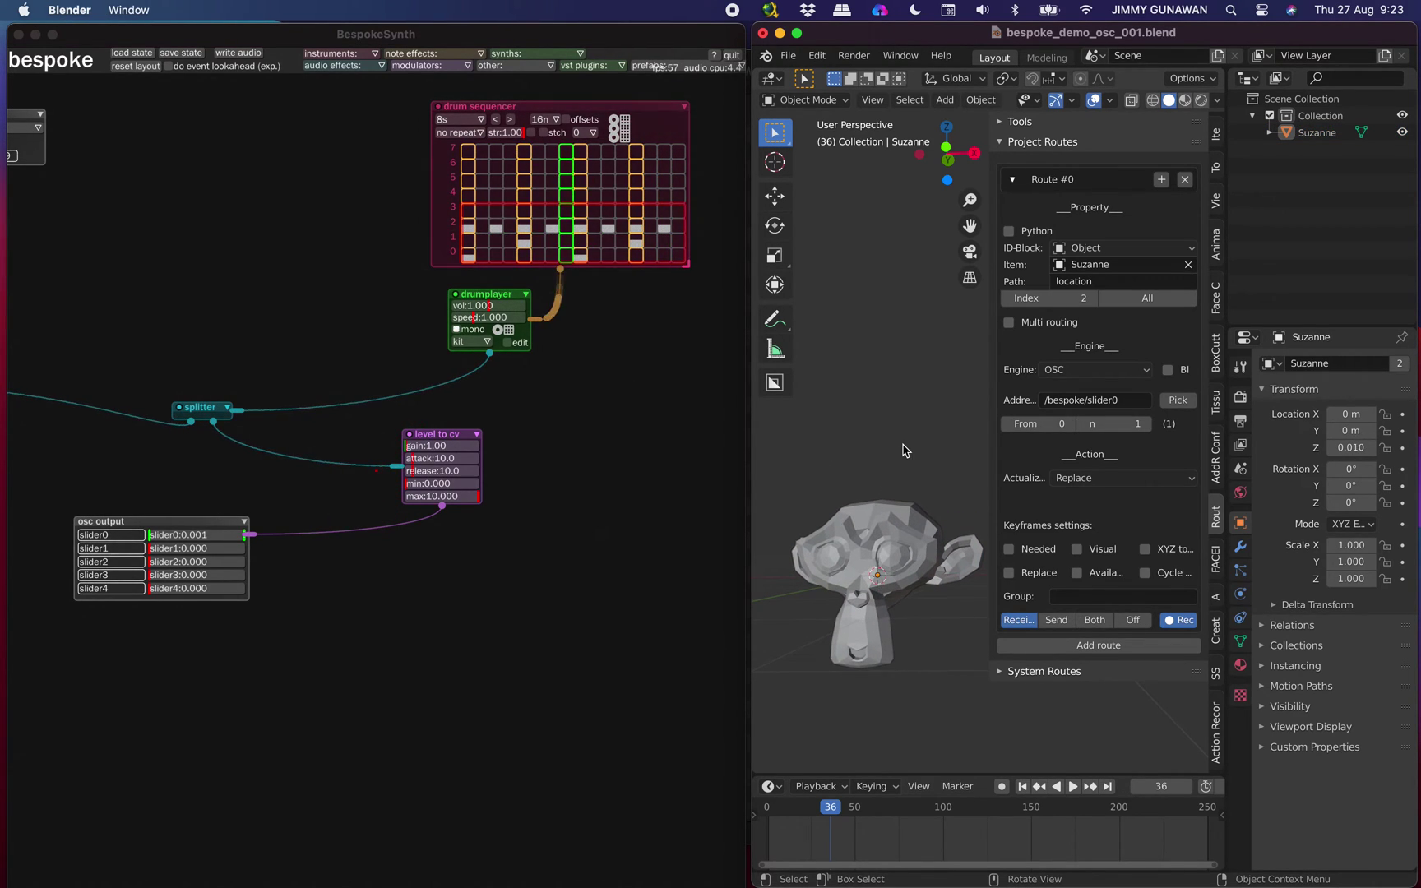
# Step: Set the level to cv gain to about 13.63 and move the osc output module slightly right
pyautogui.click(448, 446)
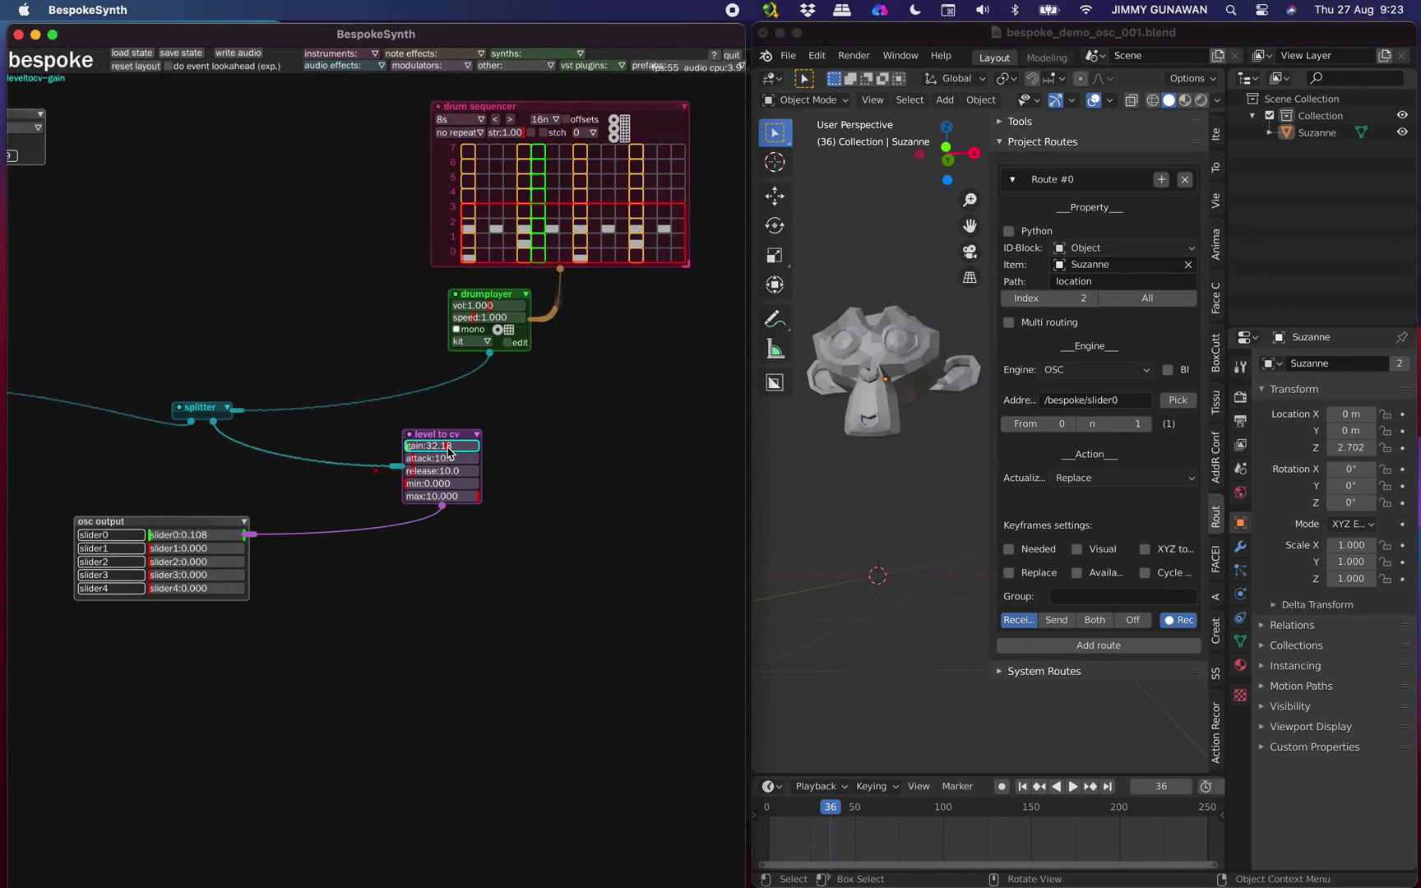
pyautogui.moveTo(447, 449); pyautogui.dragTo(451, 450)
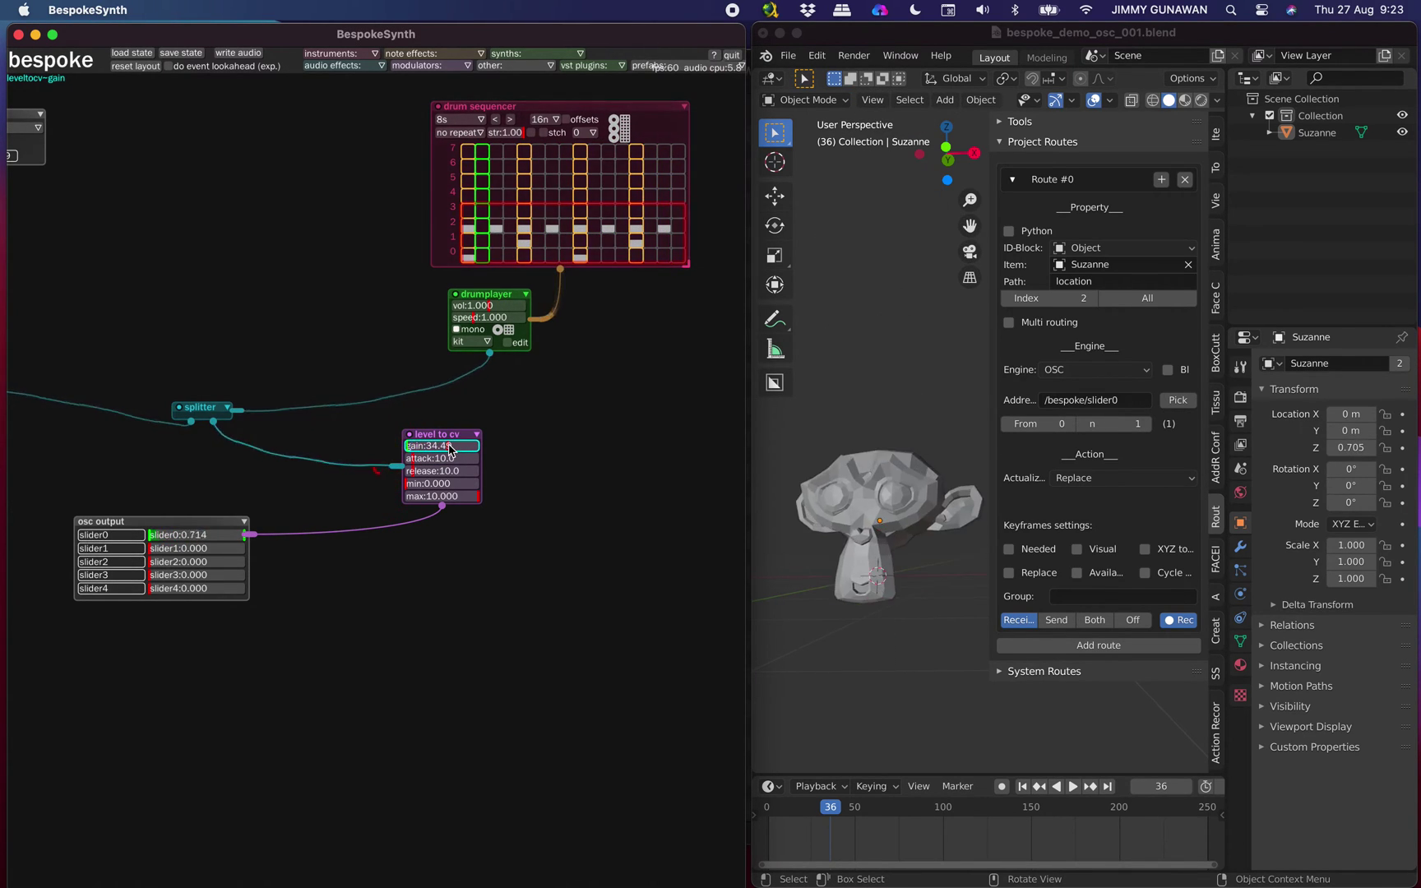
pyautogui.keyDown('super'); pyautogui.click(440, 446); pyautogui.keyUp('super')
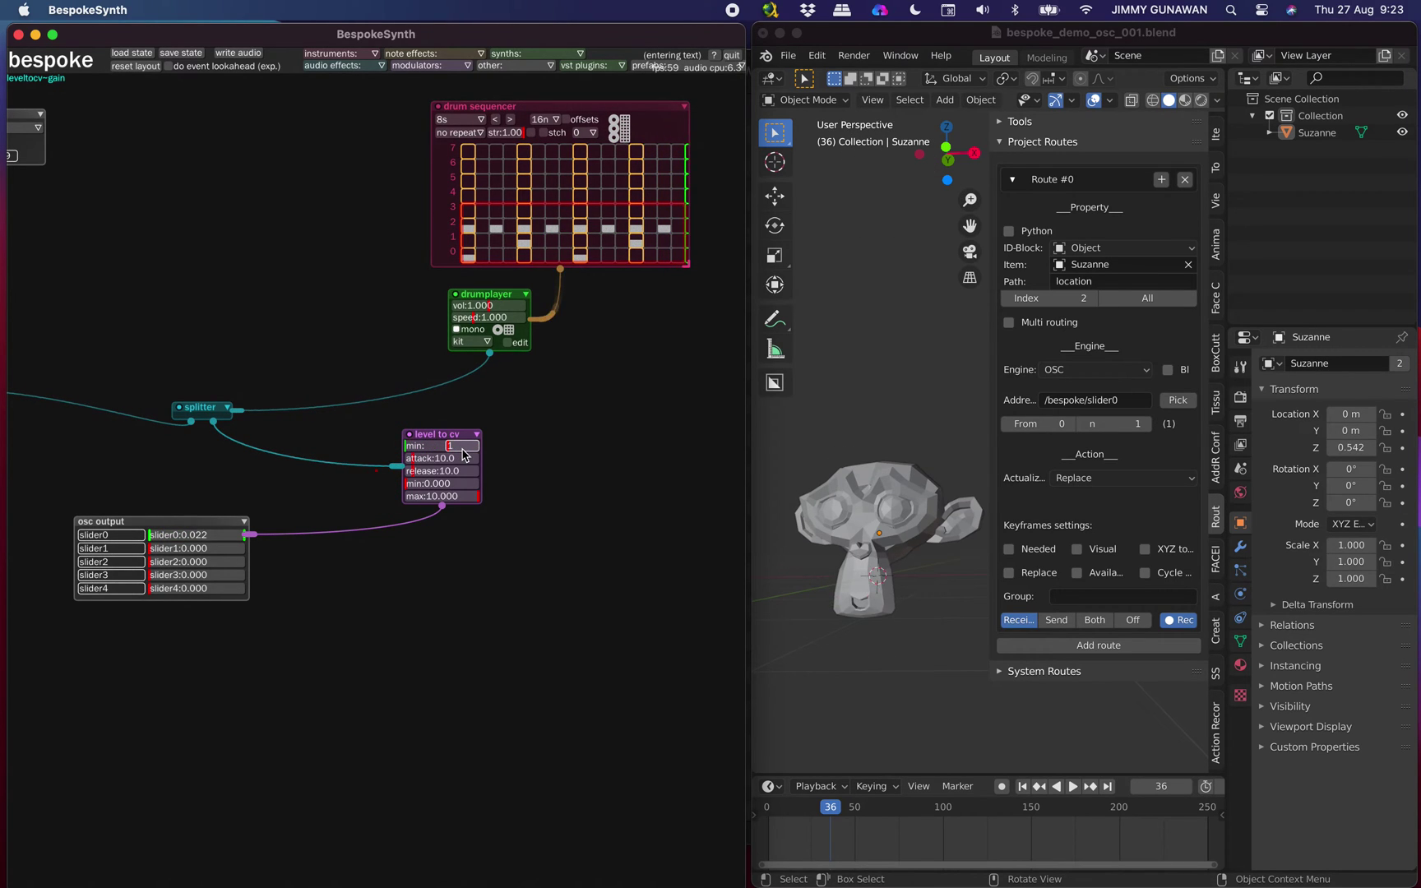
pyautogui.click(532, 459)
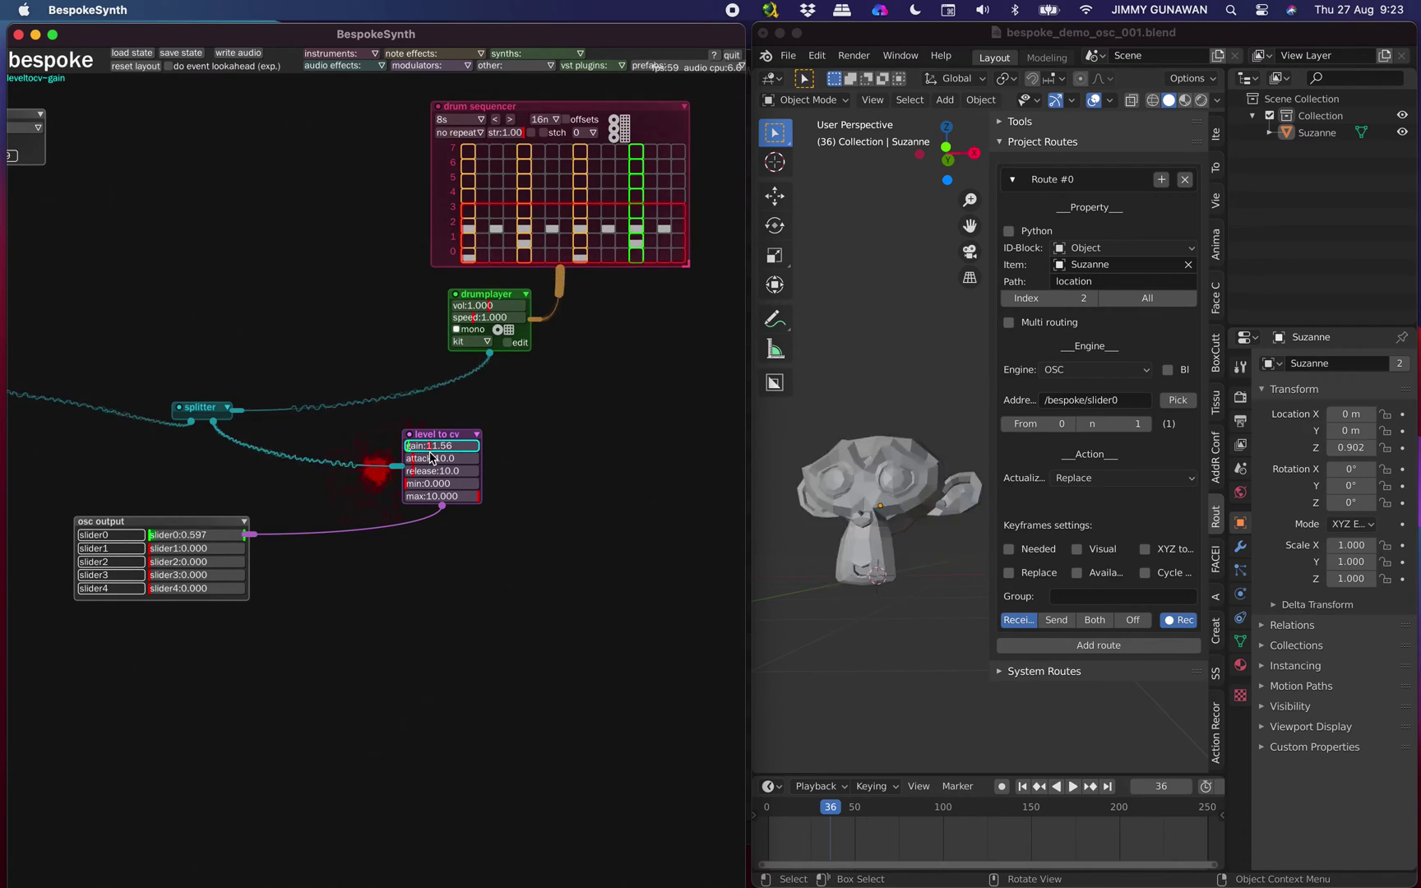
pyautogui.moveTo(205, 528); pyautogui.dragTo(275, 538)
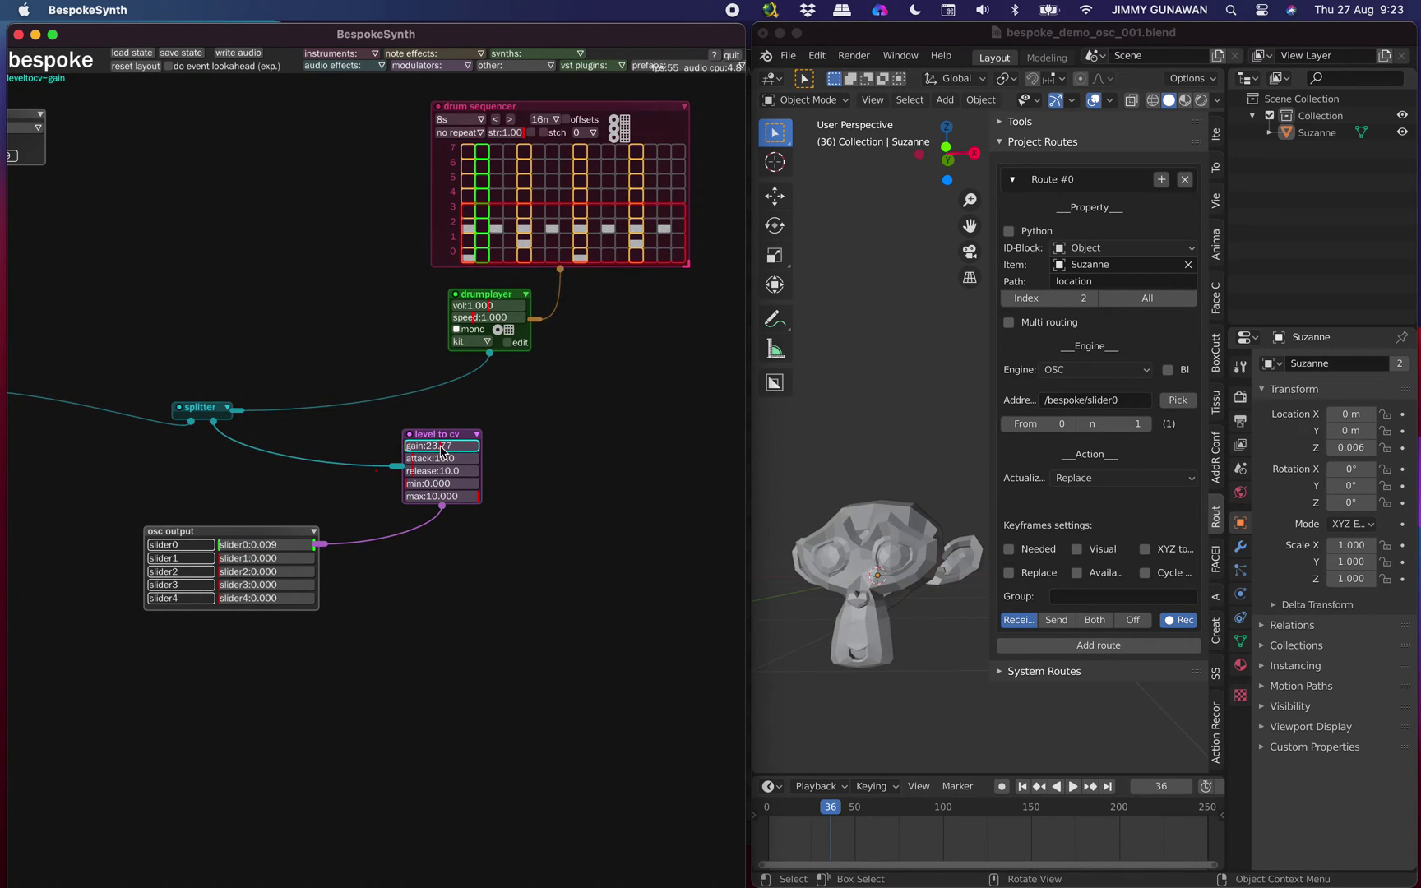
pyautogui.moveTo(434, 449); pyautogui.dragTo(431, 448)
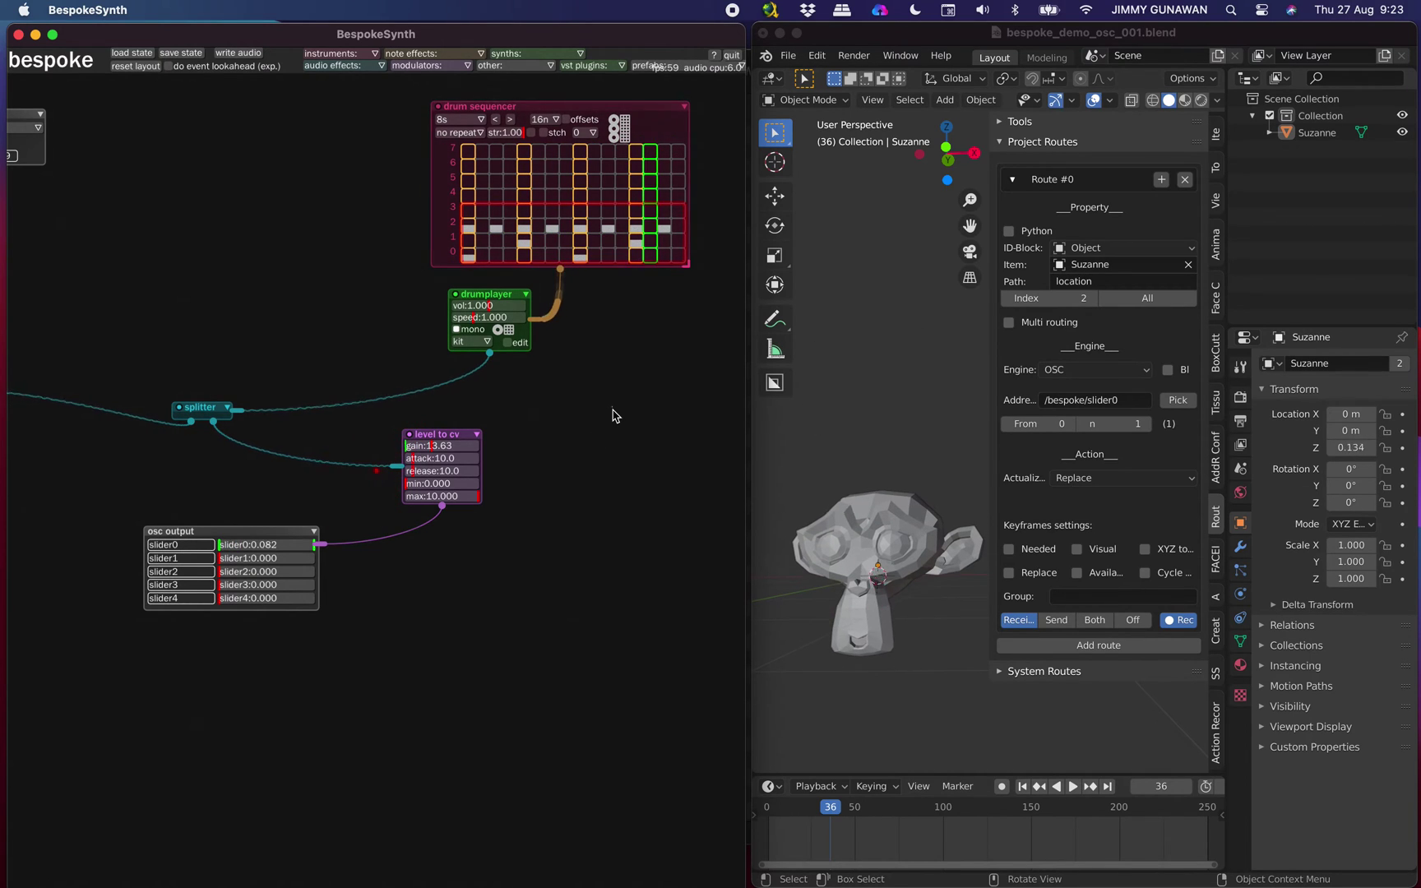
# Step: Narrow Blender's Project Routes sidebar to give the 3D viewport more room
pyautogui.click(898, 381)
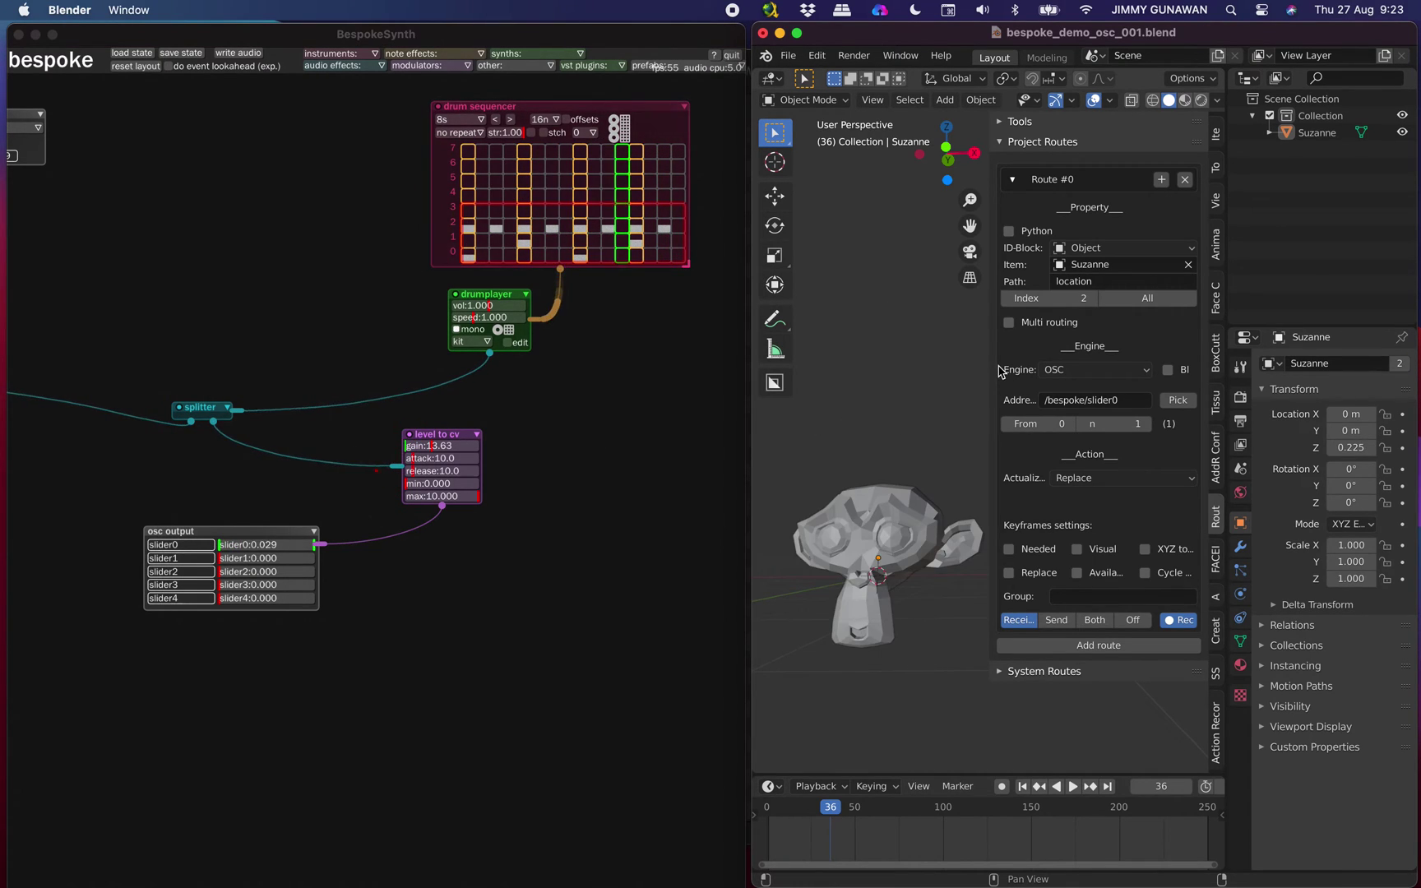
pyautogui.moveTo(986, 364); pyautogui.dragTo(1033, 364)
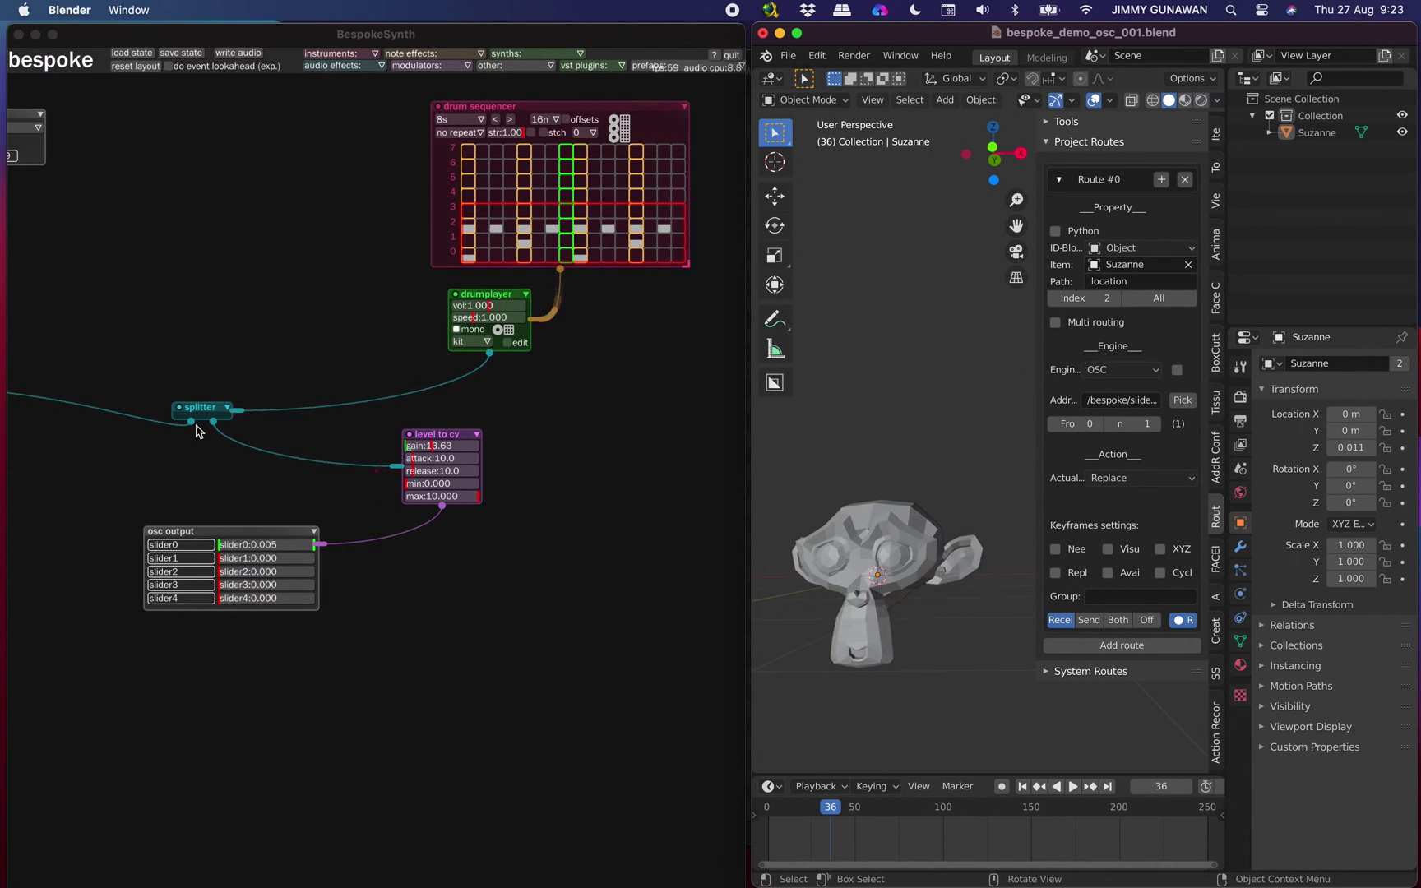
# Step: Disconnect the splitter's first output from gain and remove the drumplayer module from the patch
pyautogui.moveTo(190, 325); pyautogui.dragTo(482, 329)
pyautogui.press('space')
pyautogui.hscroll(-10, 157, 352)
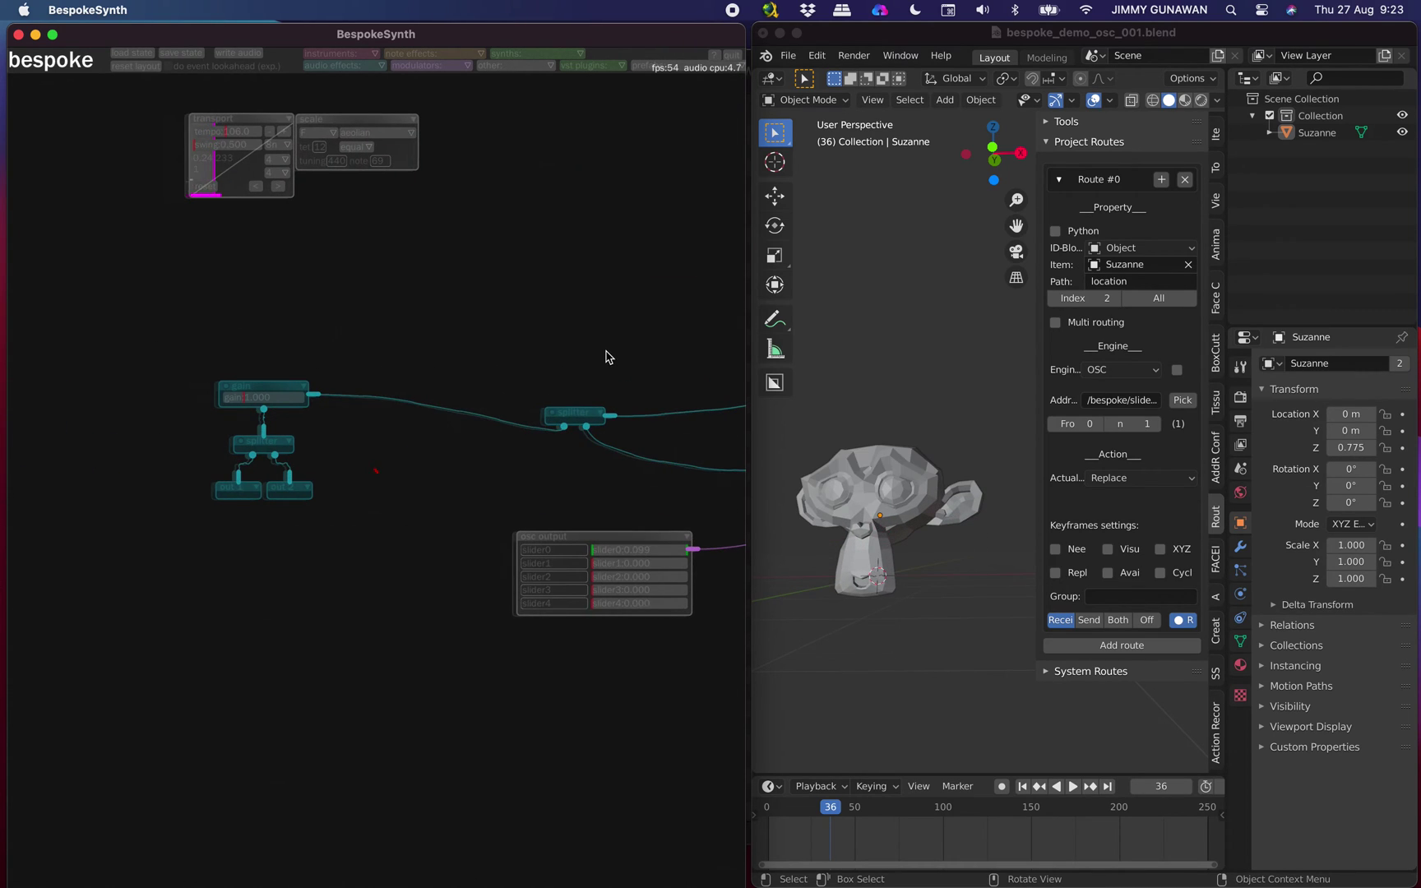
pyautogui.moveTo(321, 399); pyautogui.dragTo(384, 406)
pyautogui.hscroll(8, 493, 321)
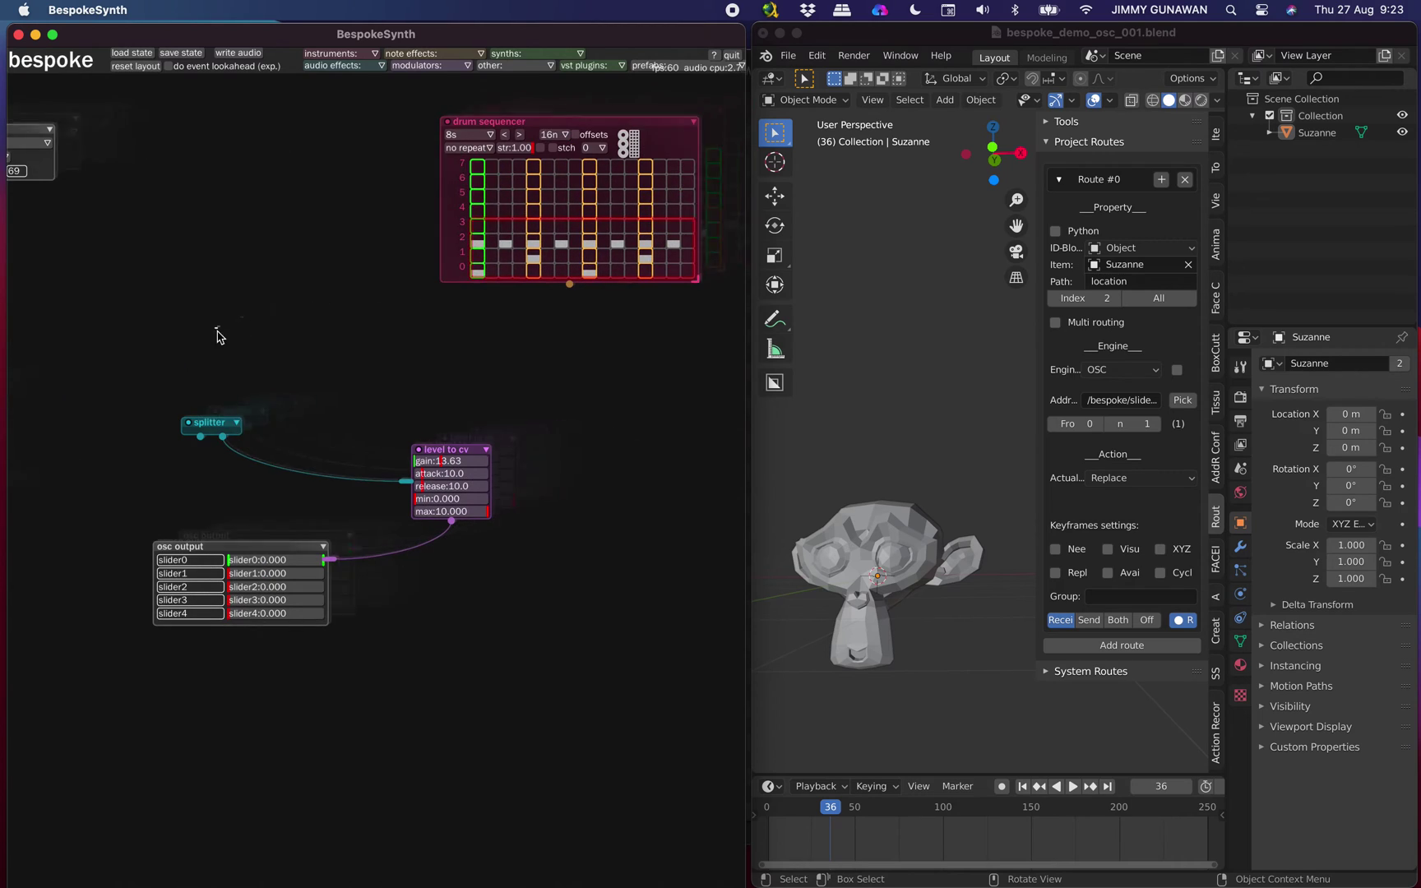
pyautogui.click(837, 332)
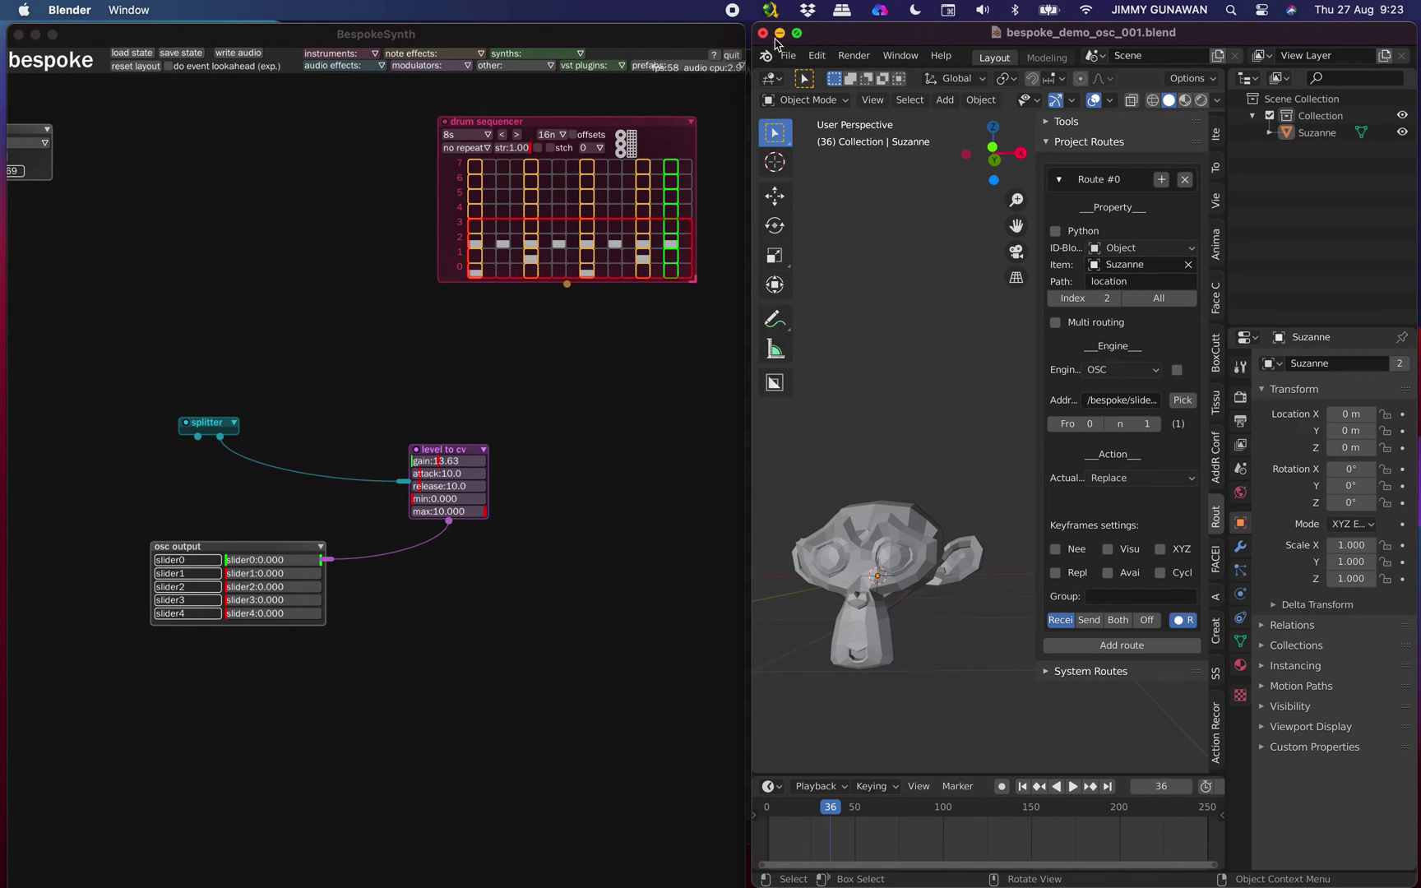
# Step: Maximize the Blender window and give Suzanne a new material
pyautogui.click(798, 34)
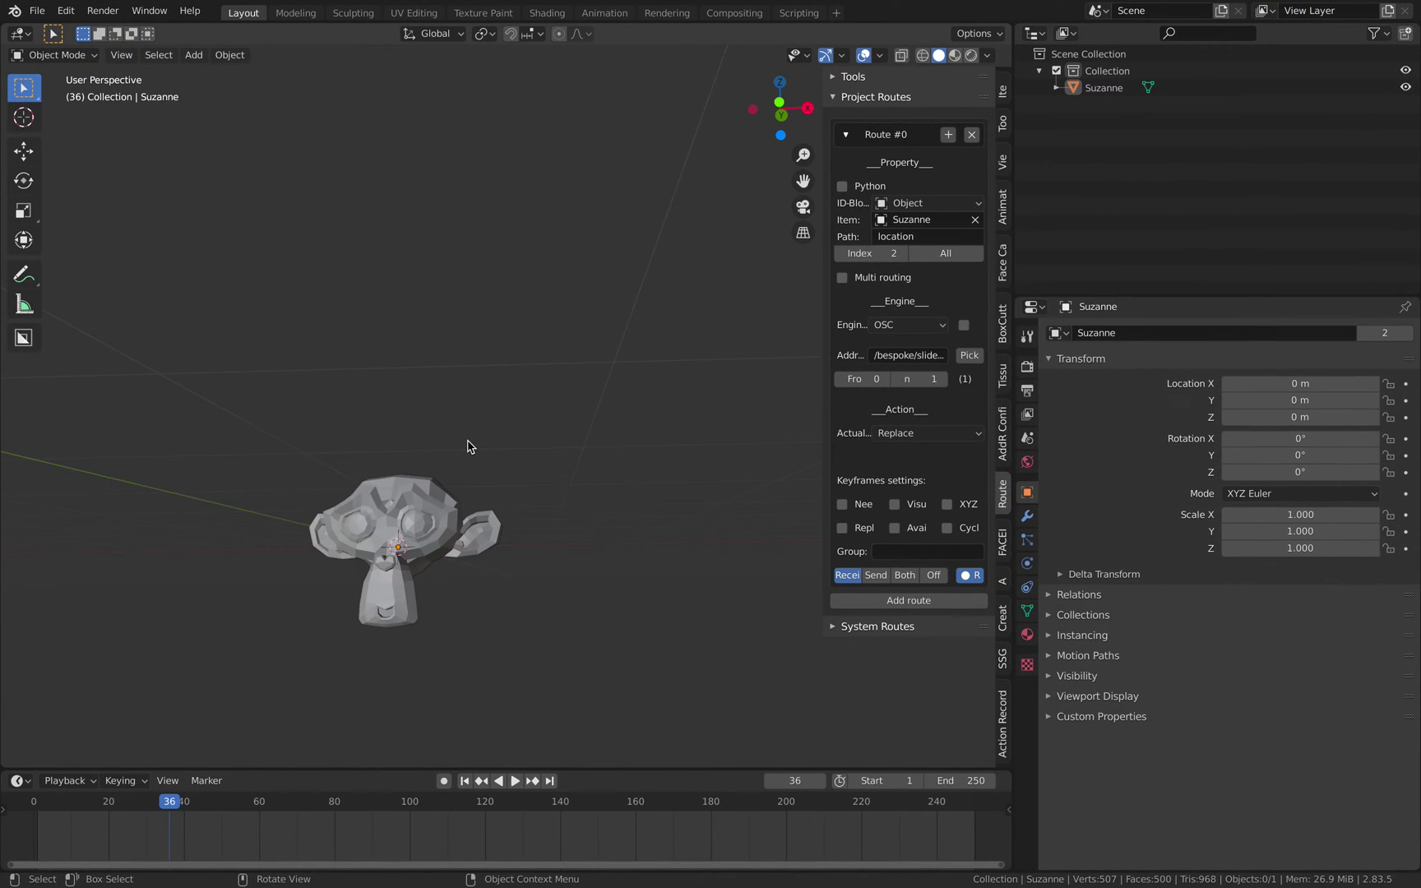
pyautogui.moveTo(560, 375); pyautogui.dragTo(589, 430, button='middle')
pyautogui.click(521, 424)
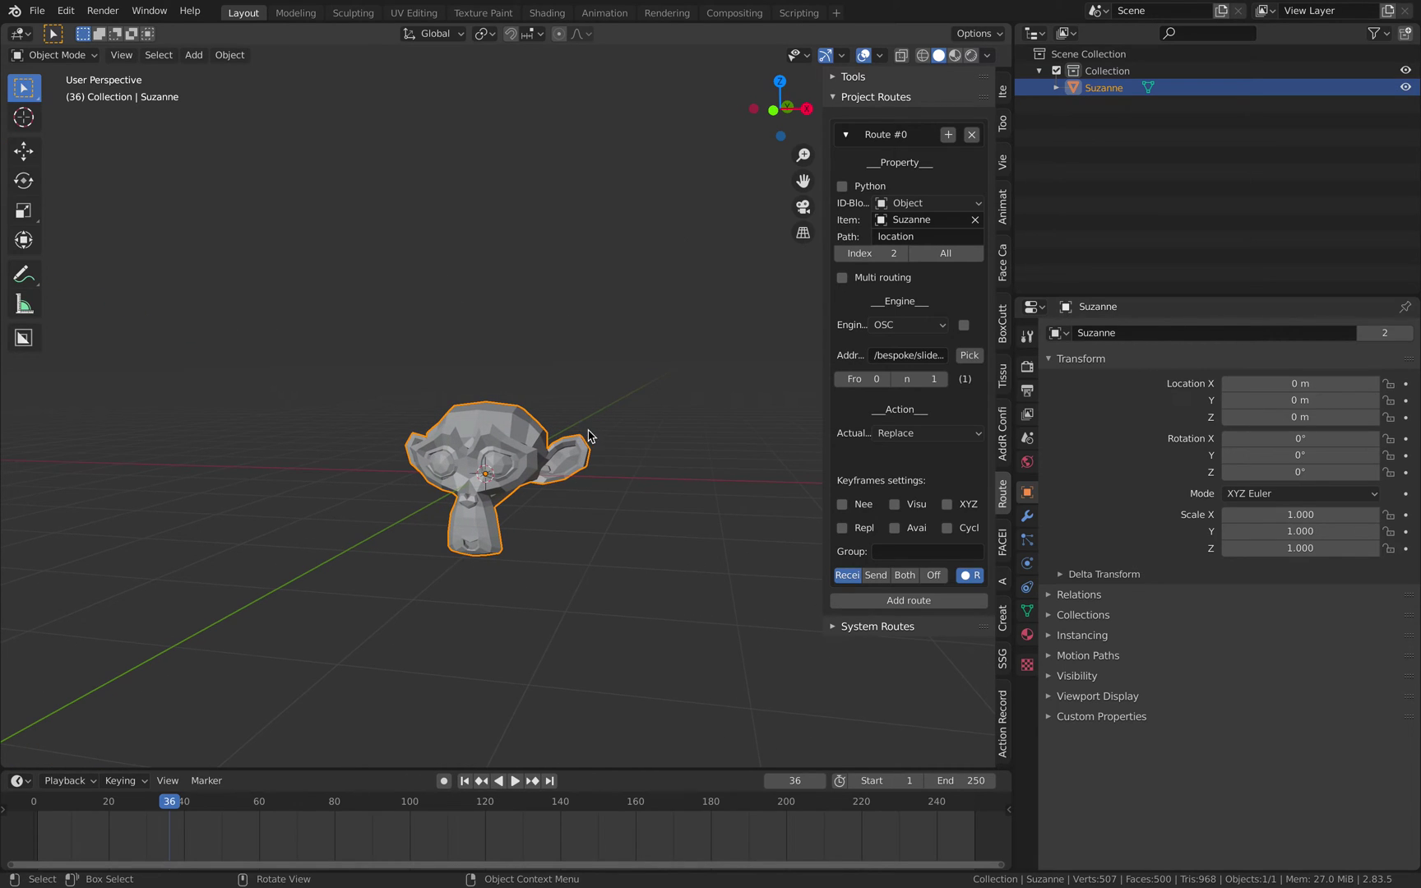
pyautogui.click(1027, 635)
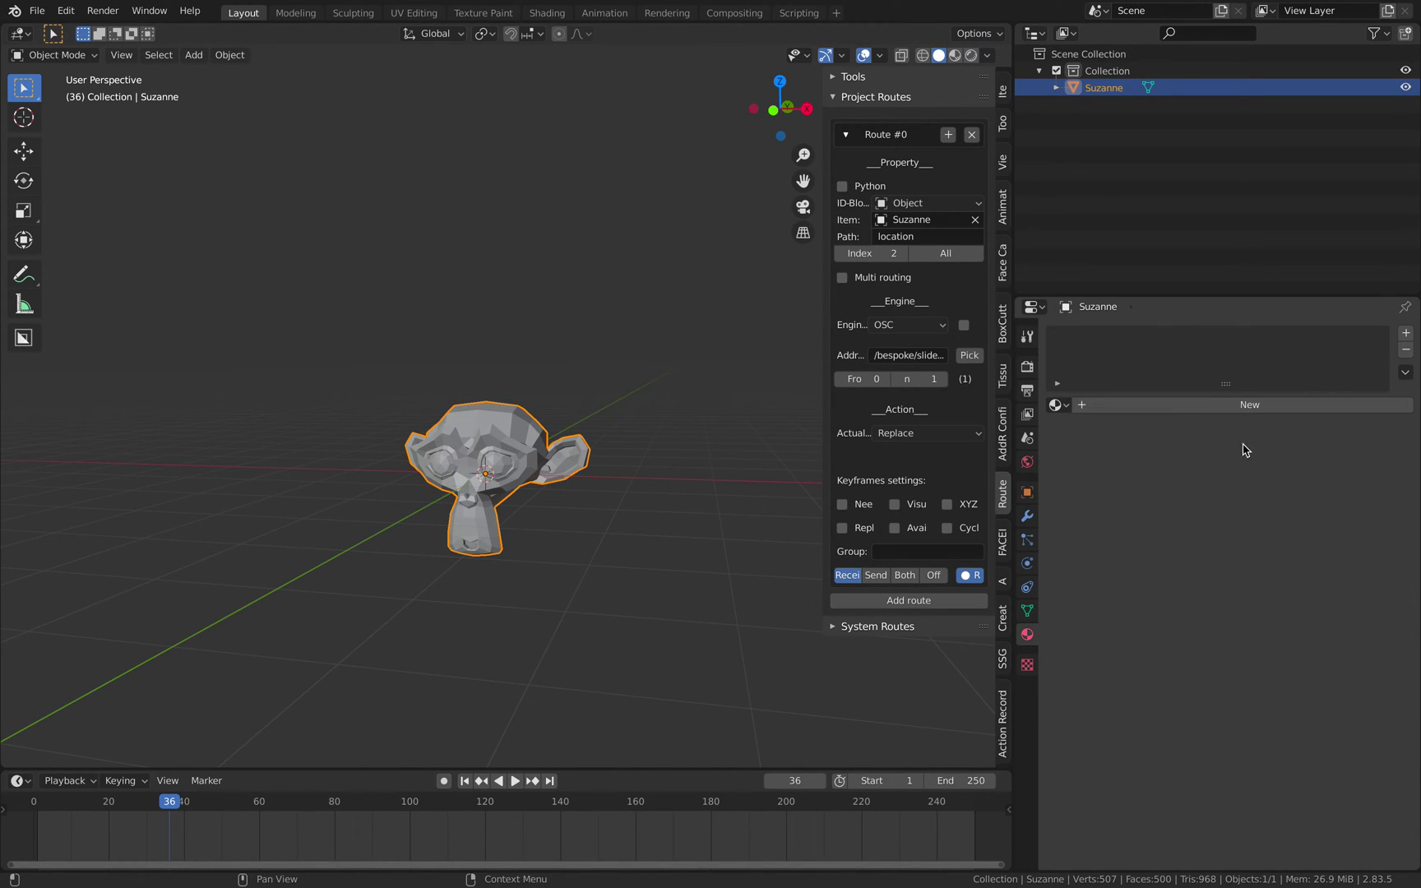
pyautogui.click(1247, 405)
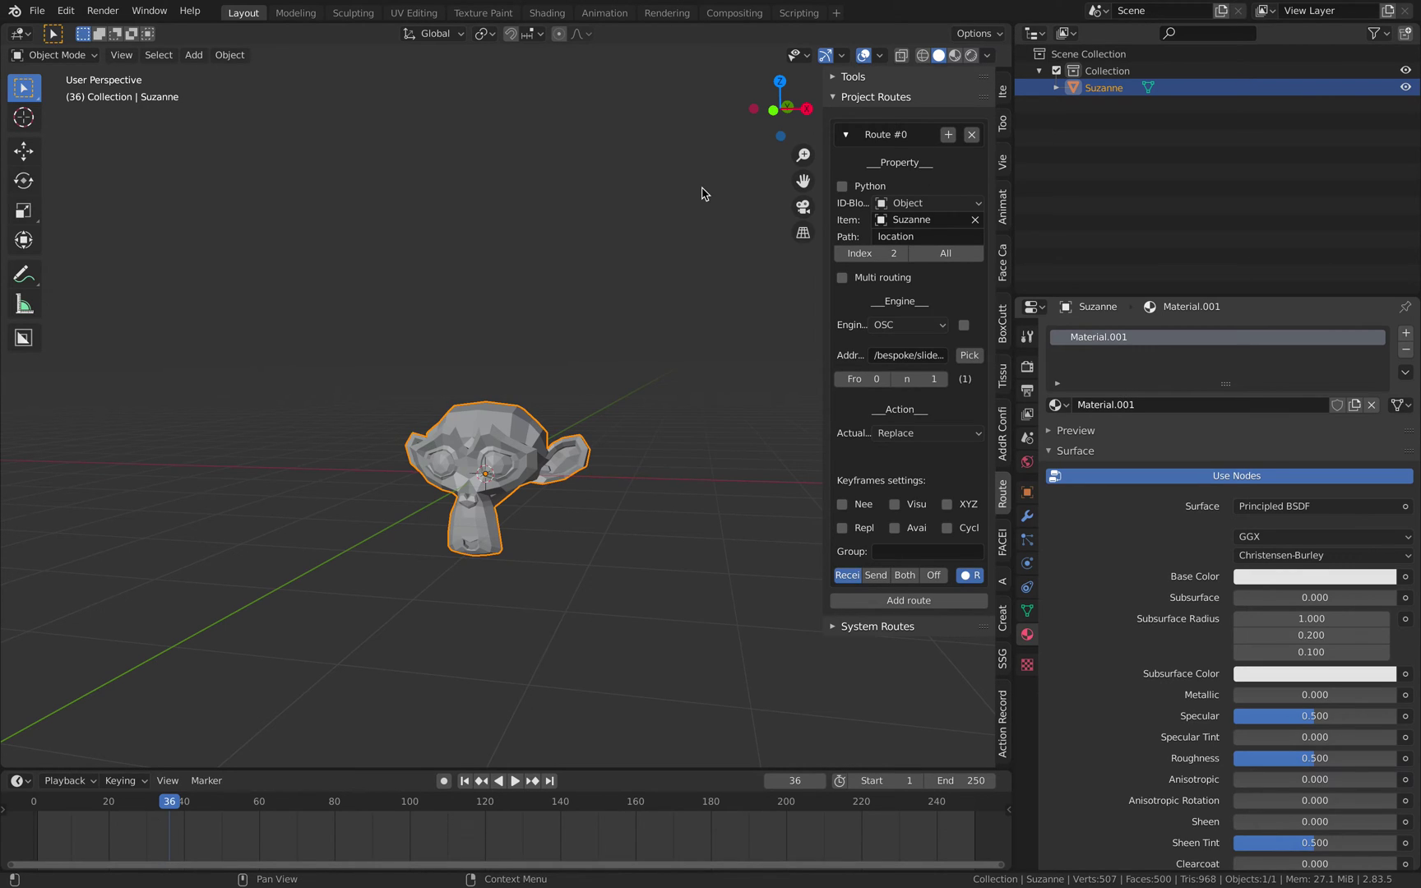
# Step: Split the 3D viewport horizontally and turn the upper area into a Shader Editor
pyautogui.scroll(-1, 605, 352)
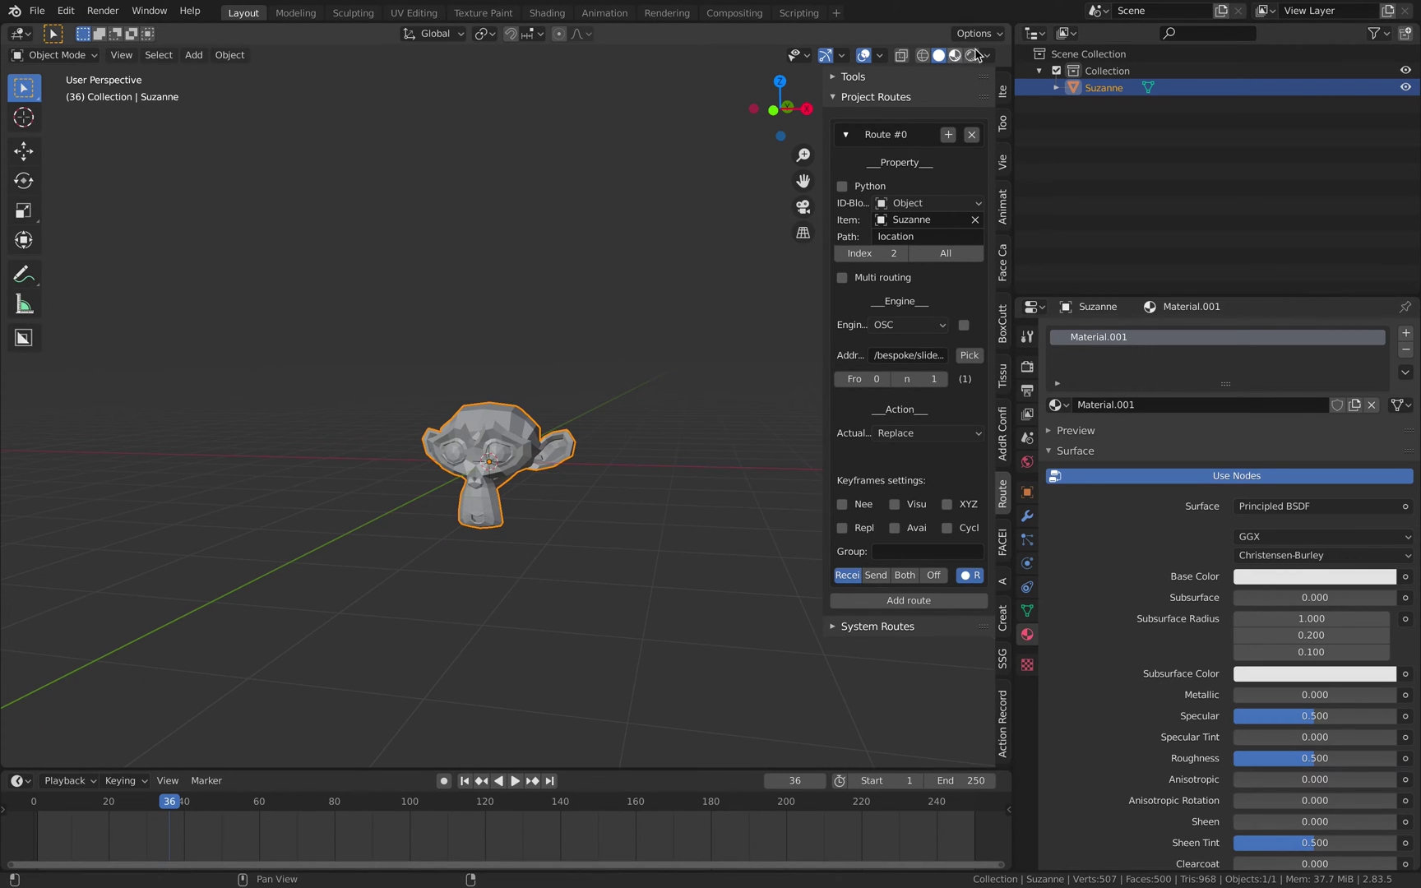
pyautogui.moveTo(1006, 31); pyautogui.dragTo(986, 365)
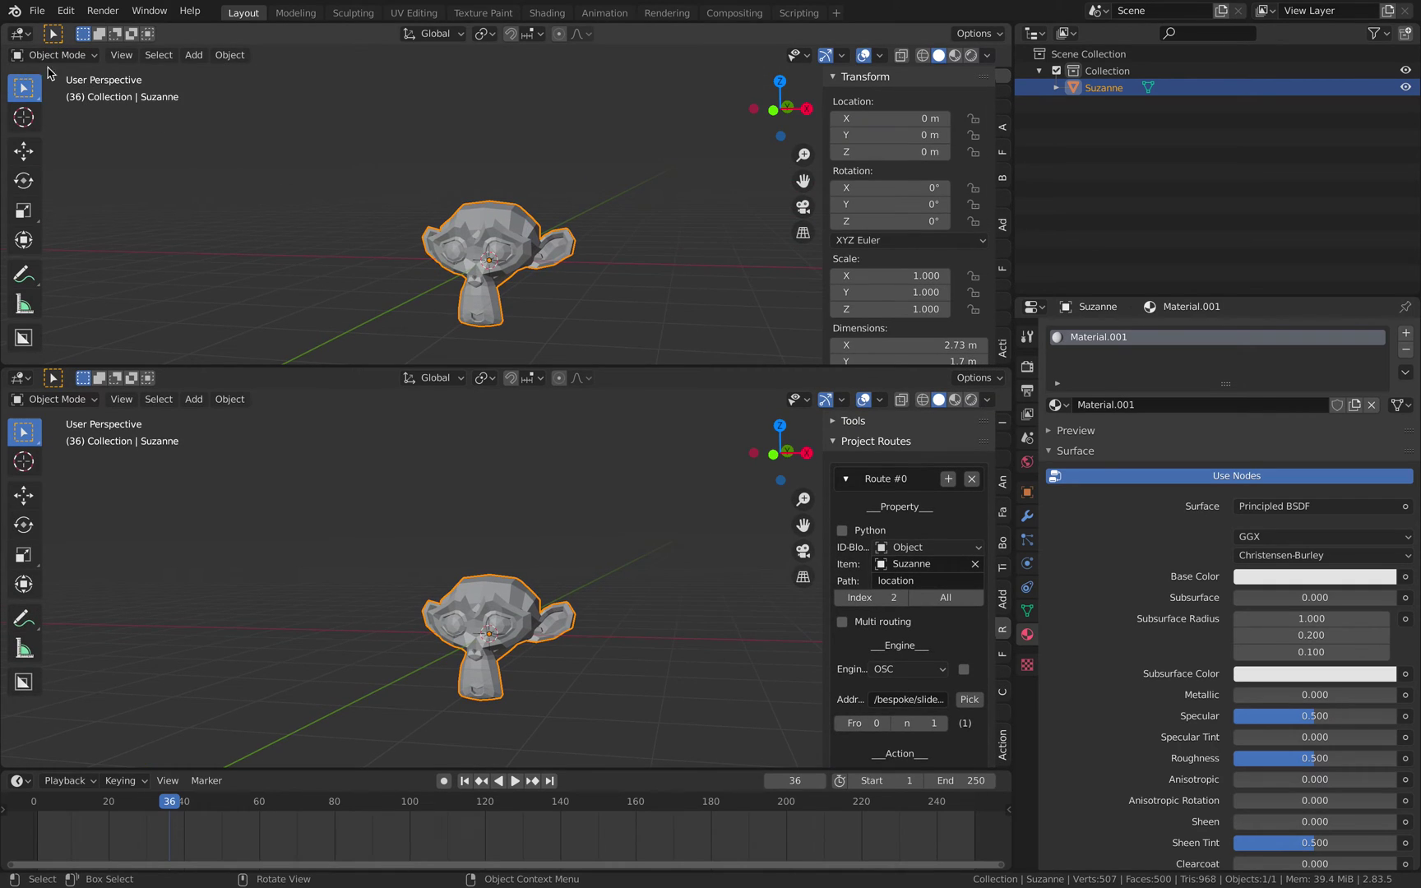
pyautogui.click(20, 33)
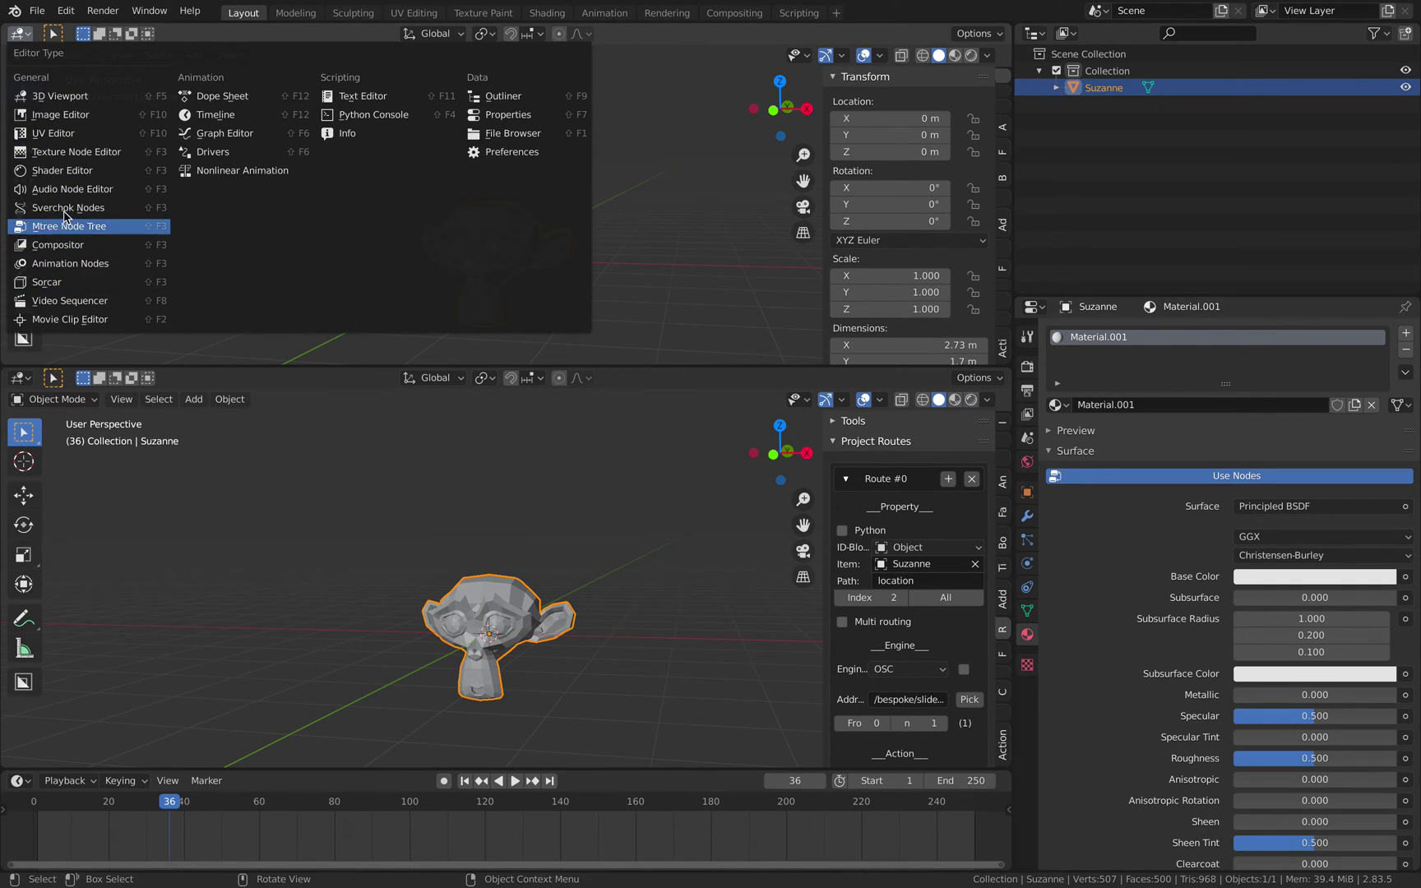
pyautogui.click(62, 170)
# Step: Spread the Principled BSDF and Material Output nodes further apart in the node tree
pyautogui.moveTo(304, 183); pyautogui.dragTo(310, 170, button='middle')
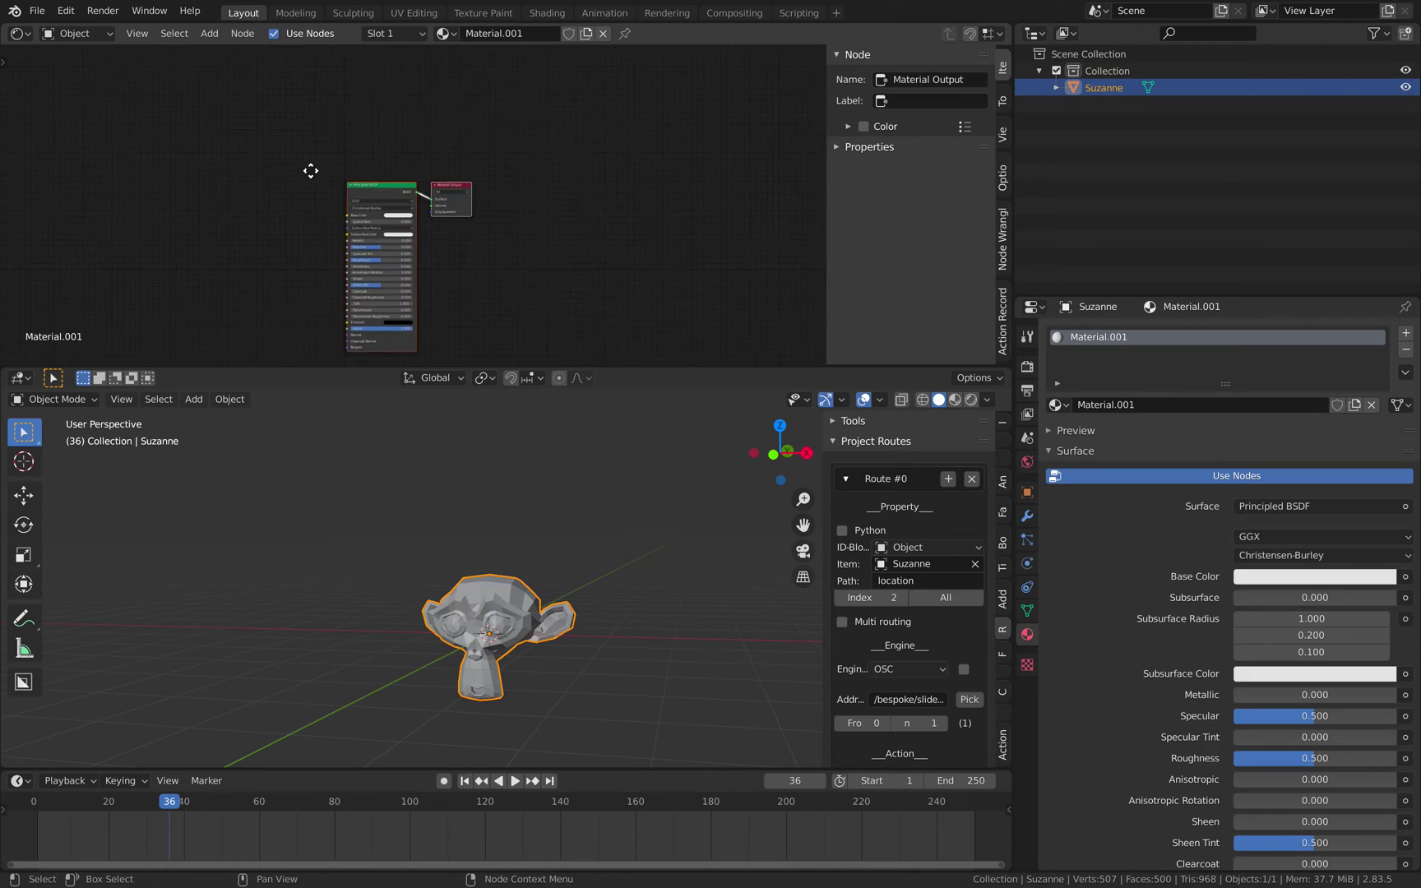
pyautogui.scroll(4, 329, 170)
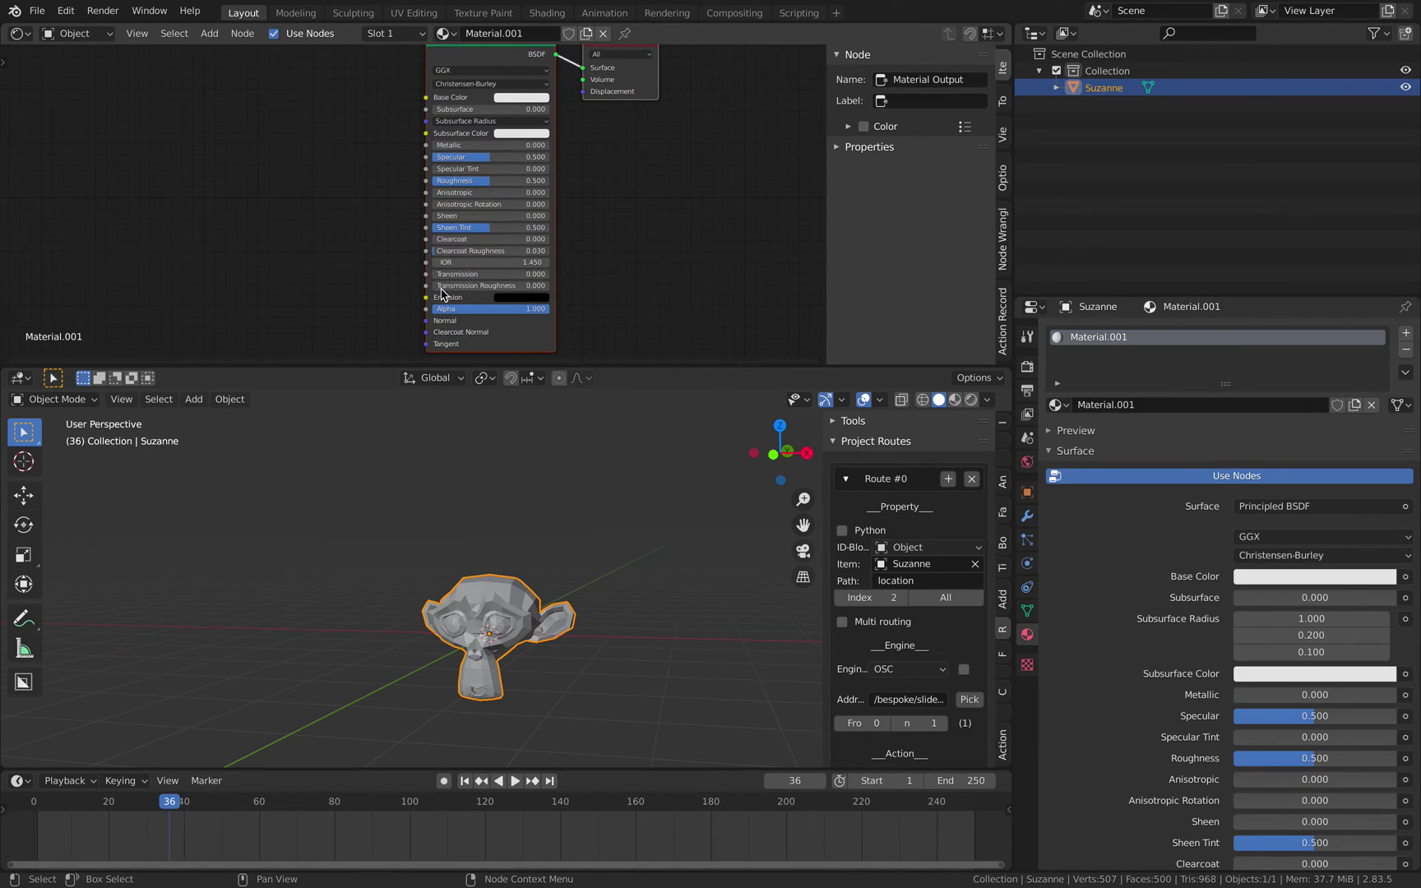
pyautogui.scroll(-1, 311, 185)
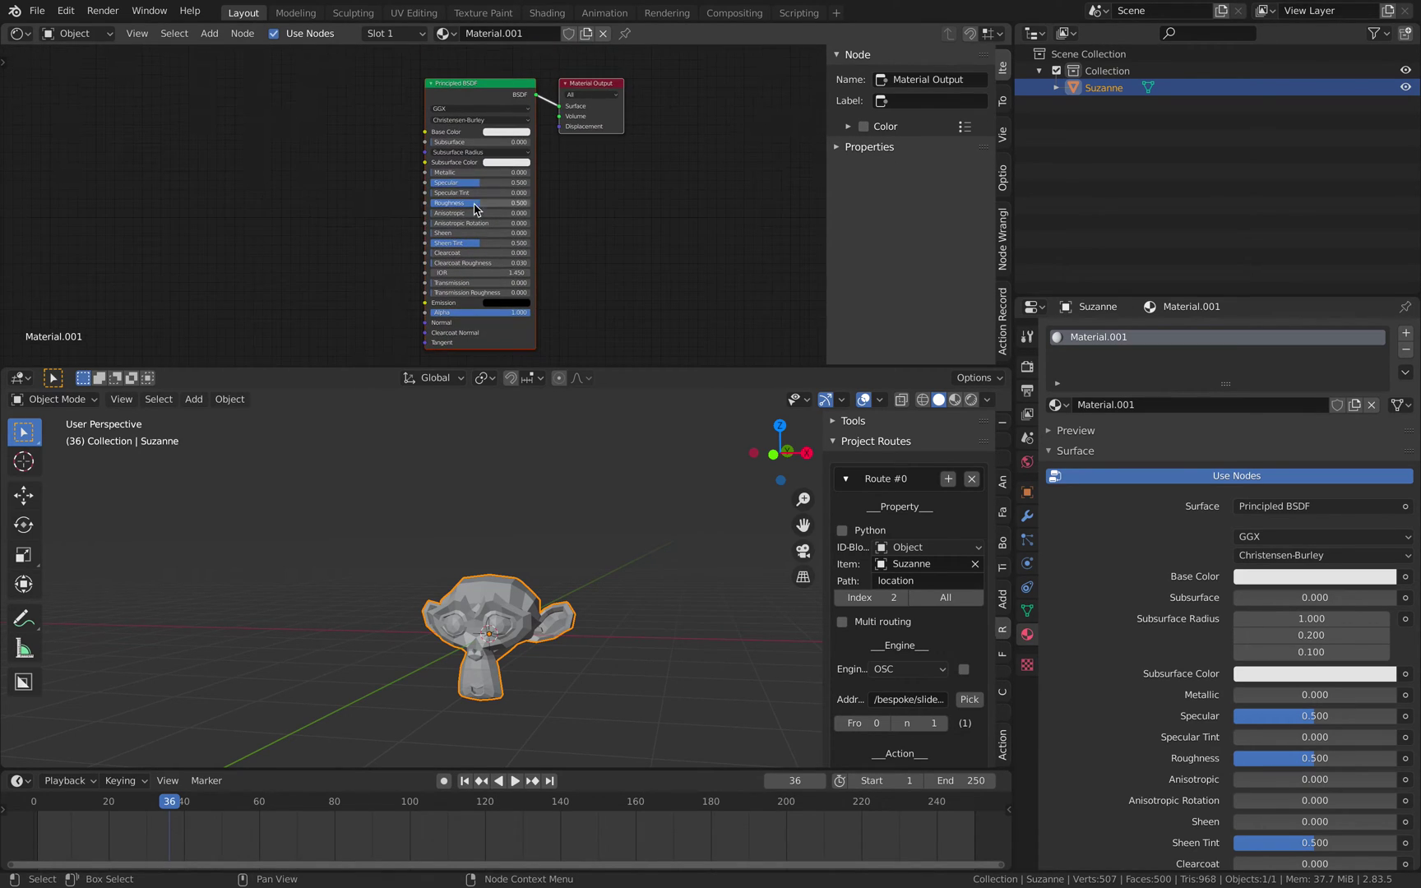
pyautogui.moveTo(453, 95); pyautogui.dragTo(442, 89, button='middle')
pyautogui.click(455, 83)
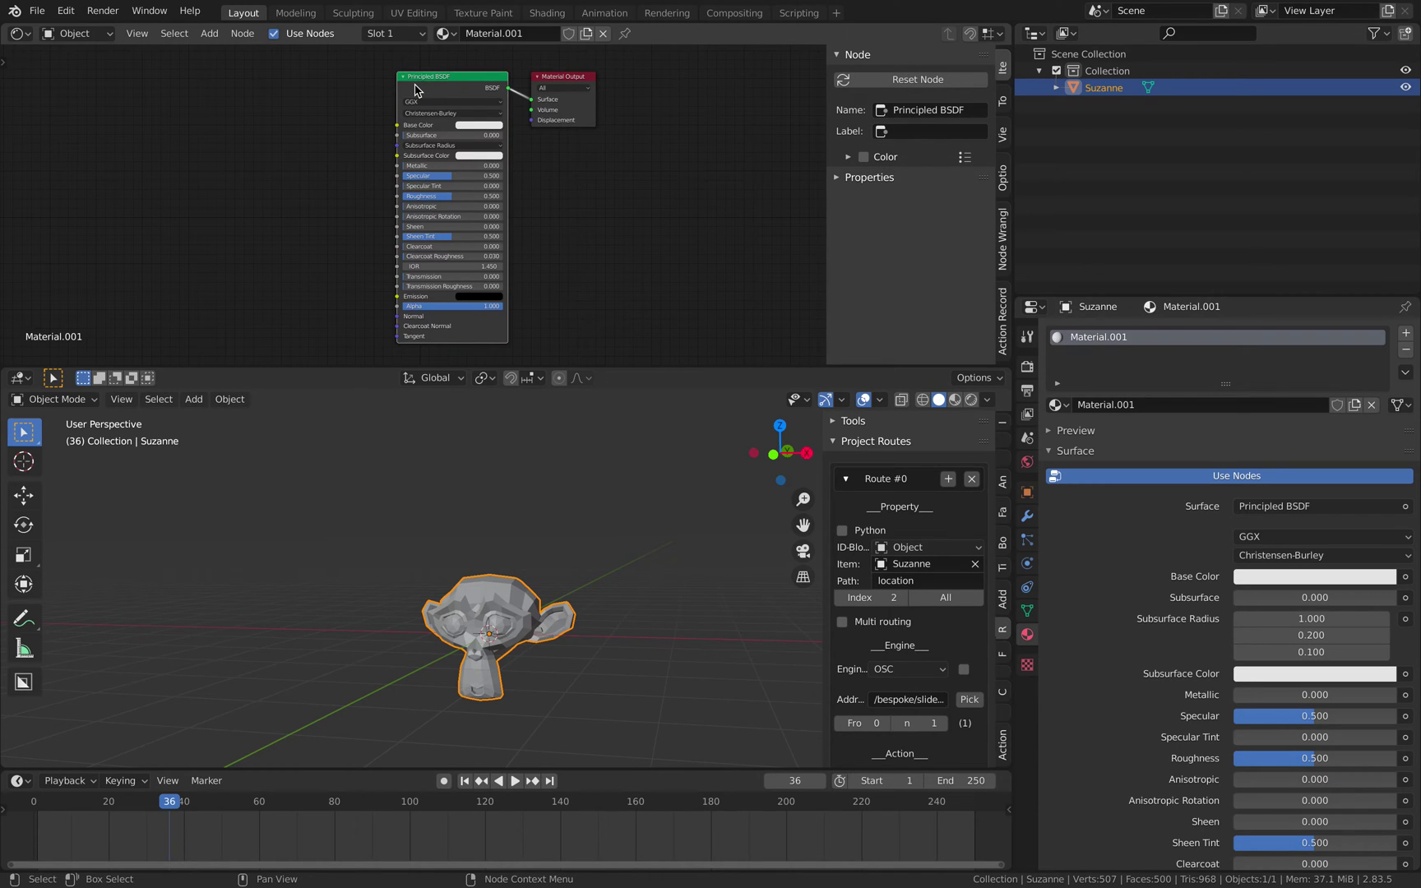
pyautogui.moveTo(416, 89); pyautogui.dragTo(389, 91)
pyautogui.moveTo(556, 79); pyautogui.dragTo(587, 98)
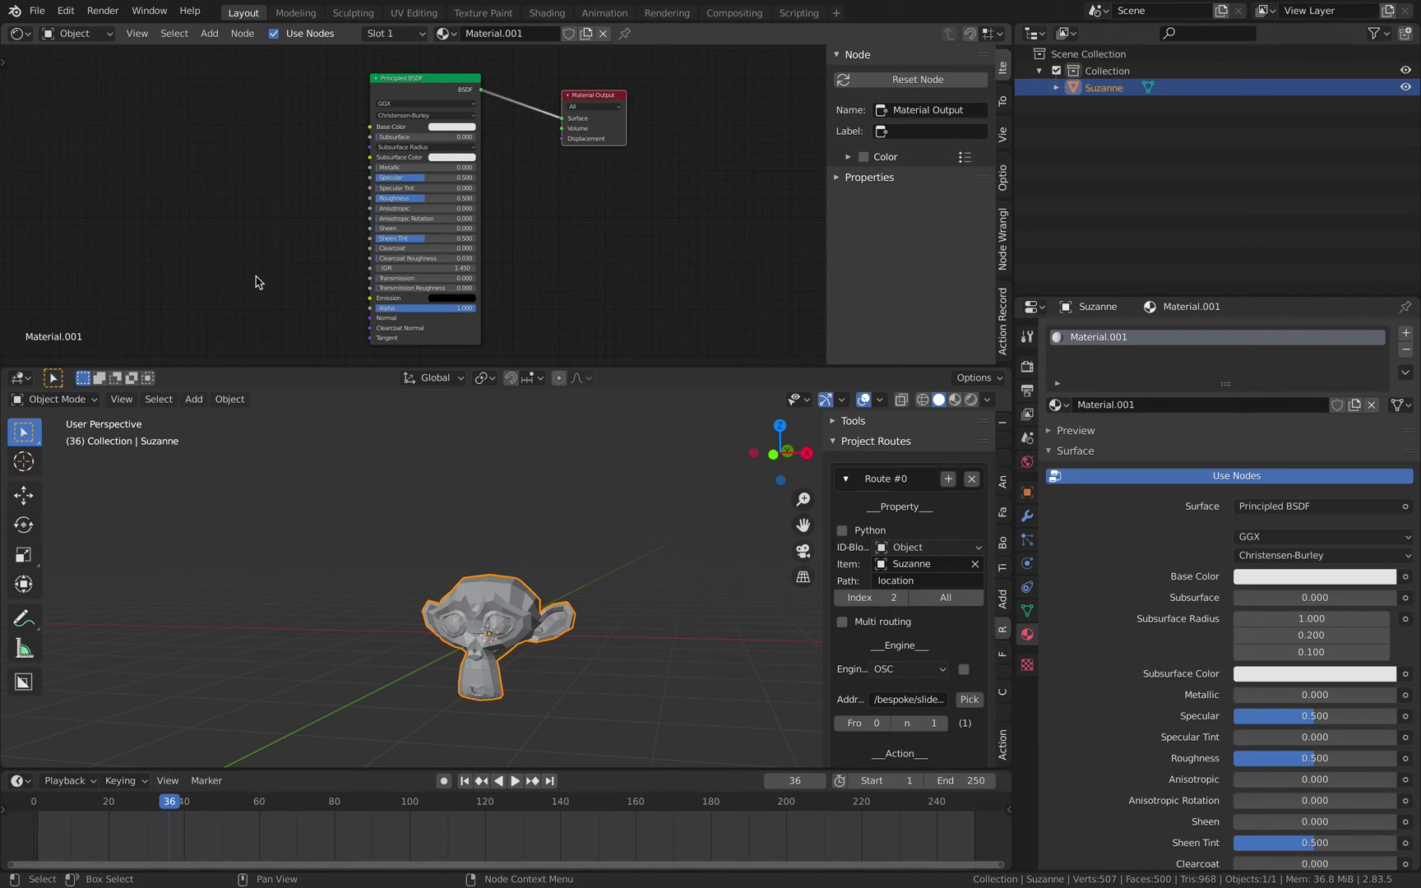
# Step: Add a Combine HSV node beside the Principled BSDF and connect its Color output to the Emission input
pyautogui.moveTo(364, 314); pyautogui.dragTo(409, 289, button='middle')
pyautogui.scroll(1, 408, 289)
pyautogui.hotkey('shift', 'a')
pyautogui.click(234, 207)
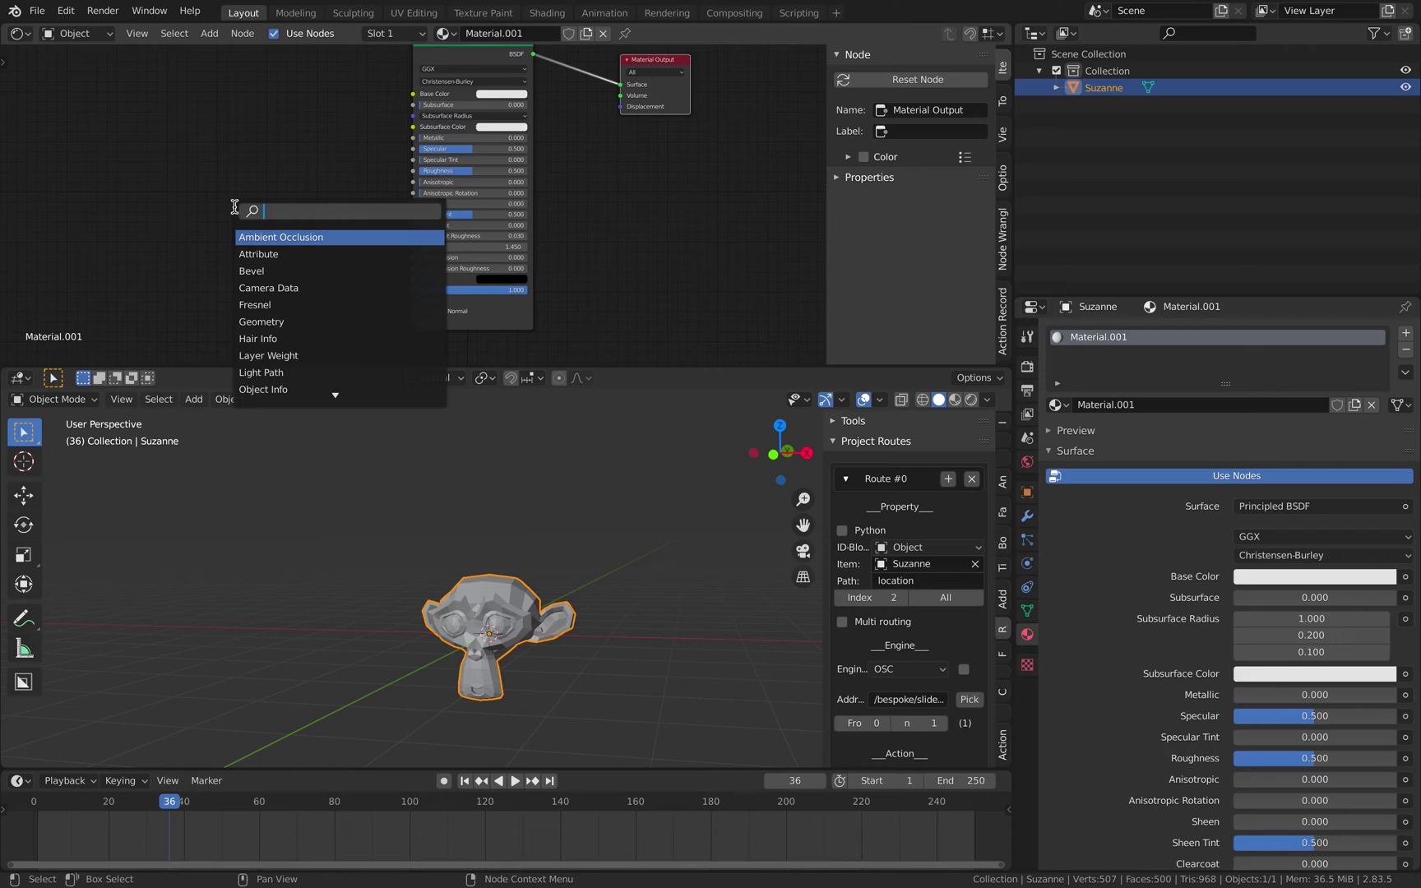
pyautogui.write('comb')
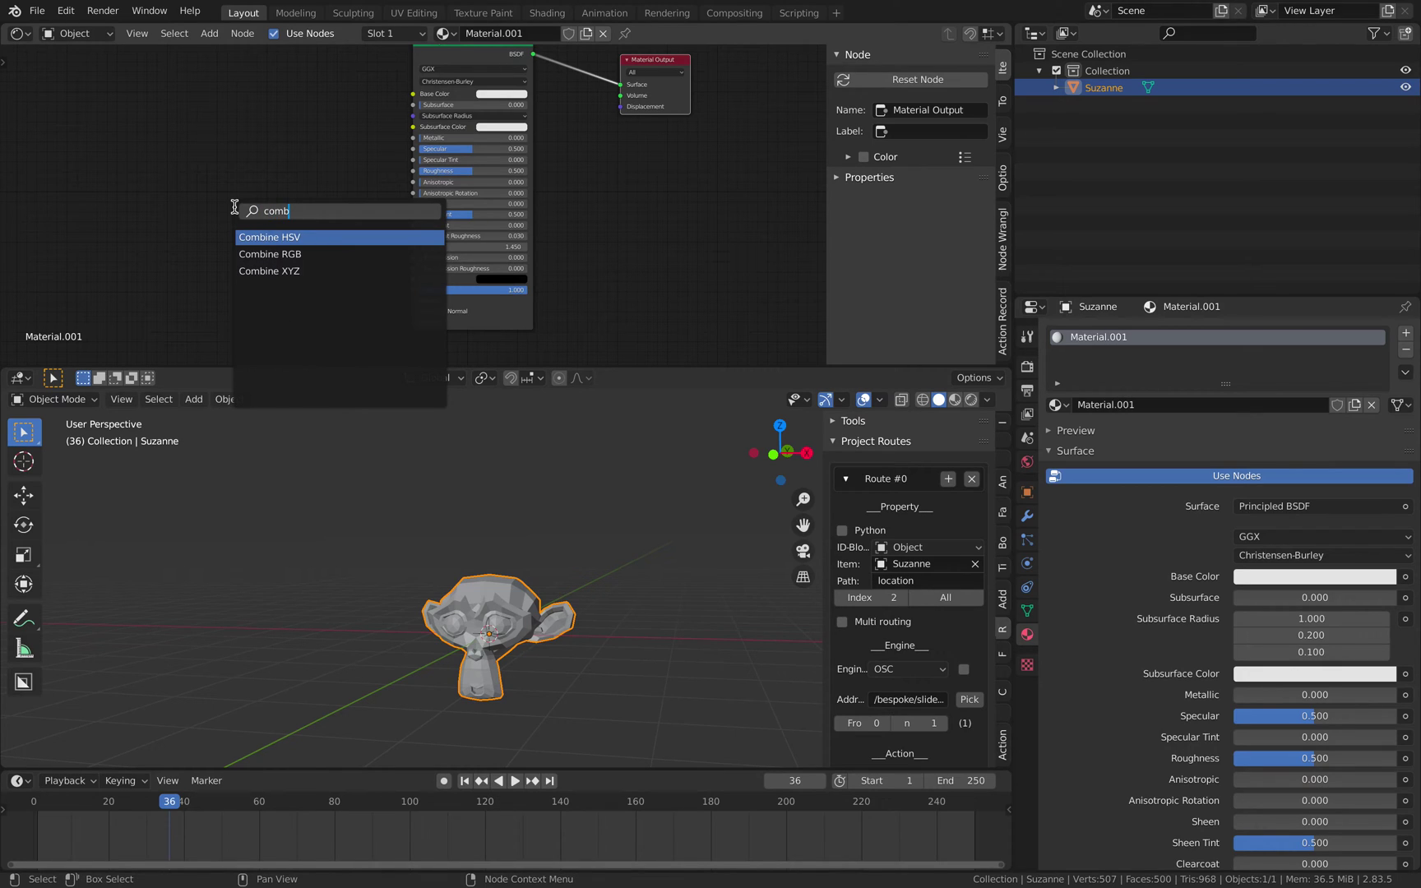
pyautogui.press('Down')
pyautogui.press('Up')
pyautogui.press('Return')
pyautogui.click(304, 257)
pyautogui.moveTo(334, 256); pyautogui.dragTo(413, 280)
# Step: Set the Combine HSV node's H and S to 1.000 and show the 3D viewport in Material Preview shading
pyautogui.scroll(2, 365, 181)
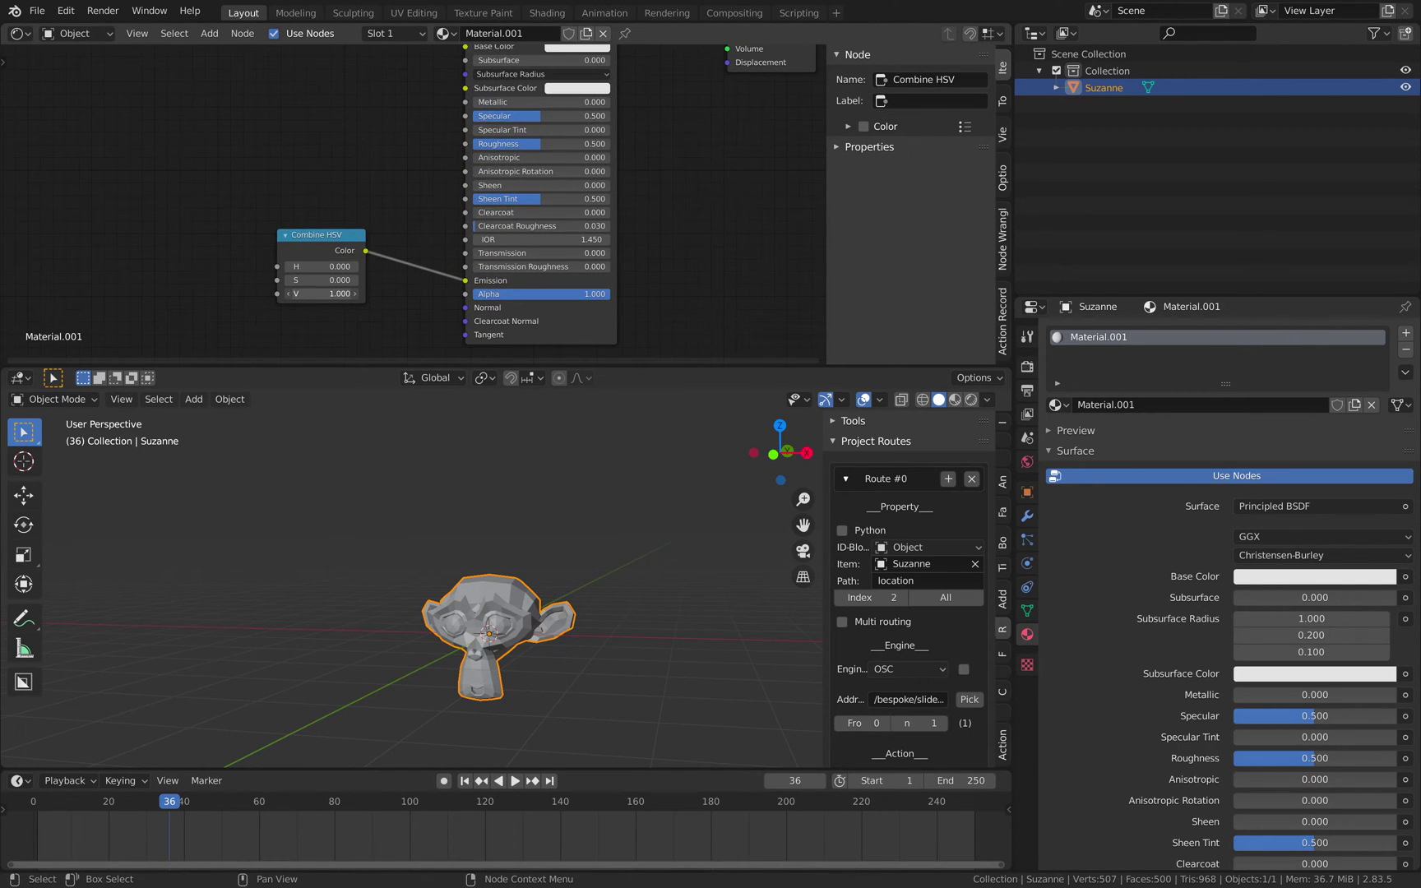
pyautogui.press('Return')
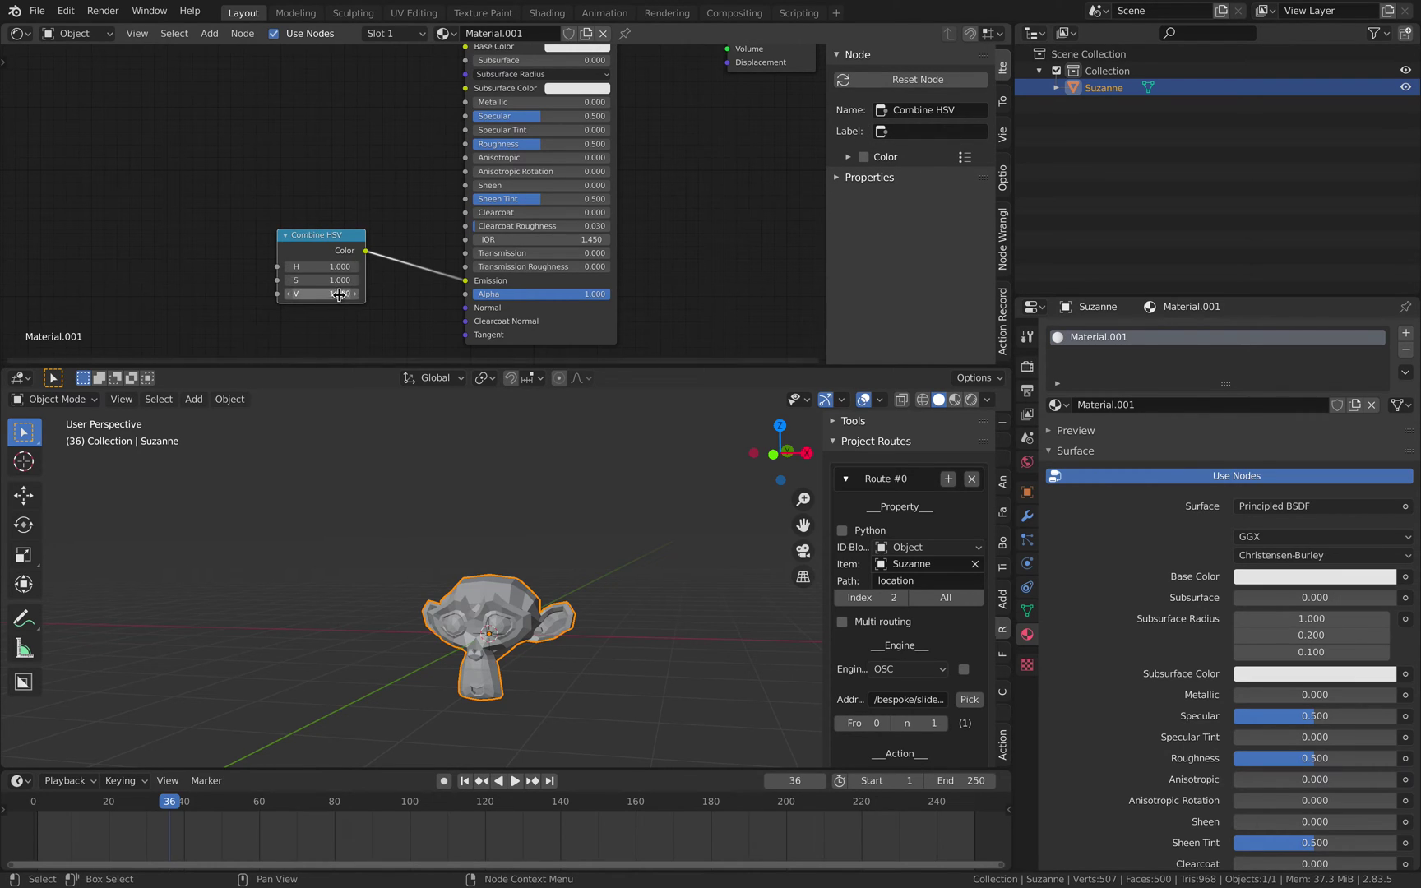
pyautogui.click(955, 401)
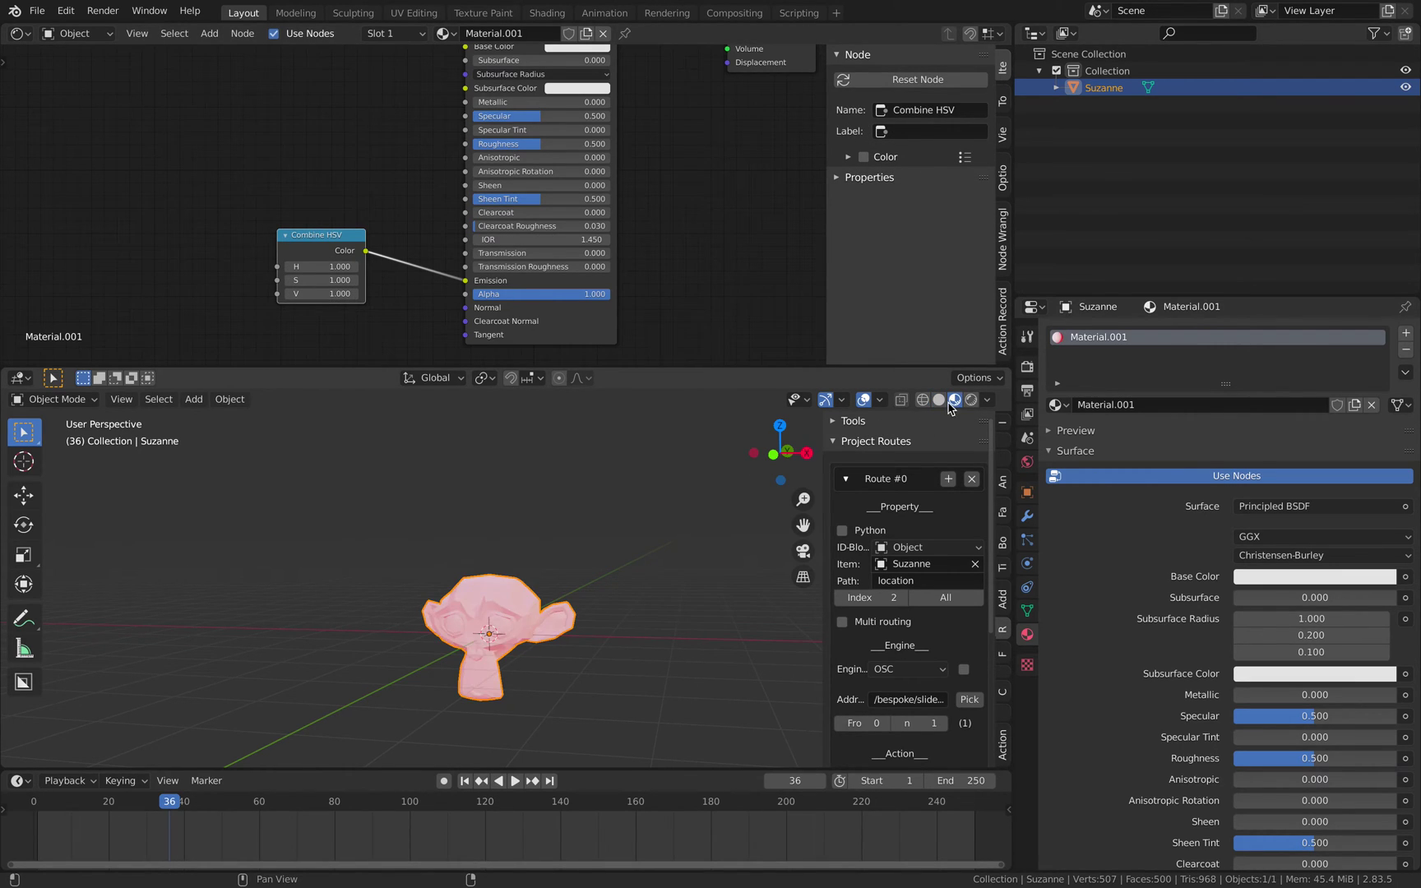
pyautogui.moveTo(617, 549); pyautogui.dragTo(567, 489, button='middle')
pyautogui.scroll(2, 568, 489)
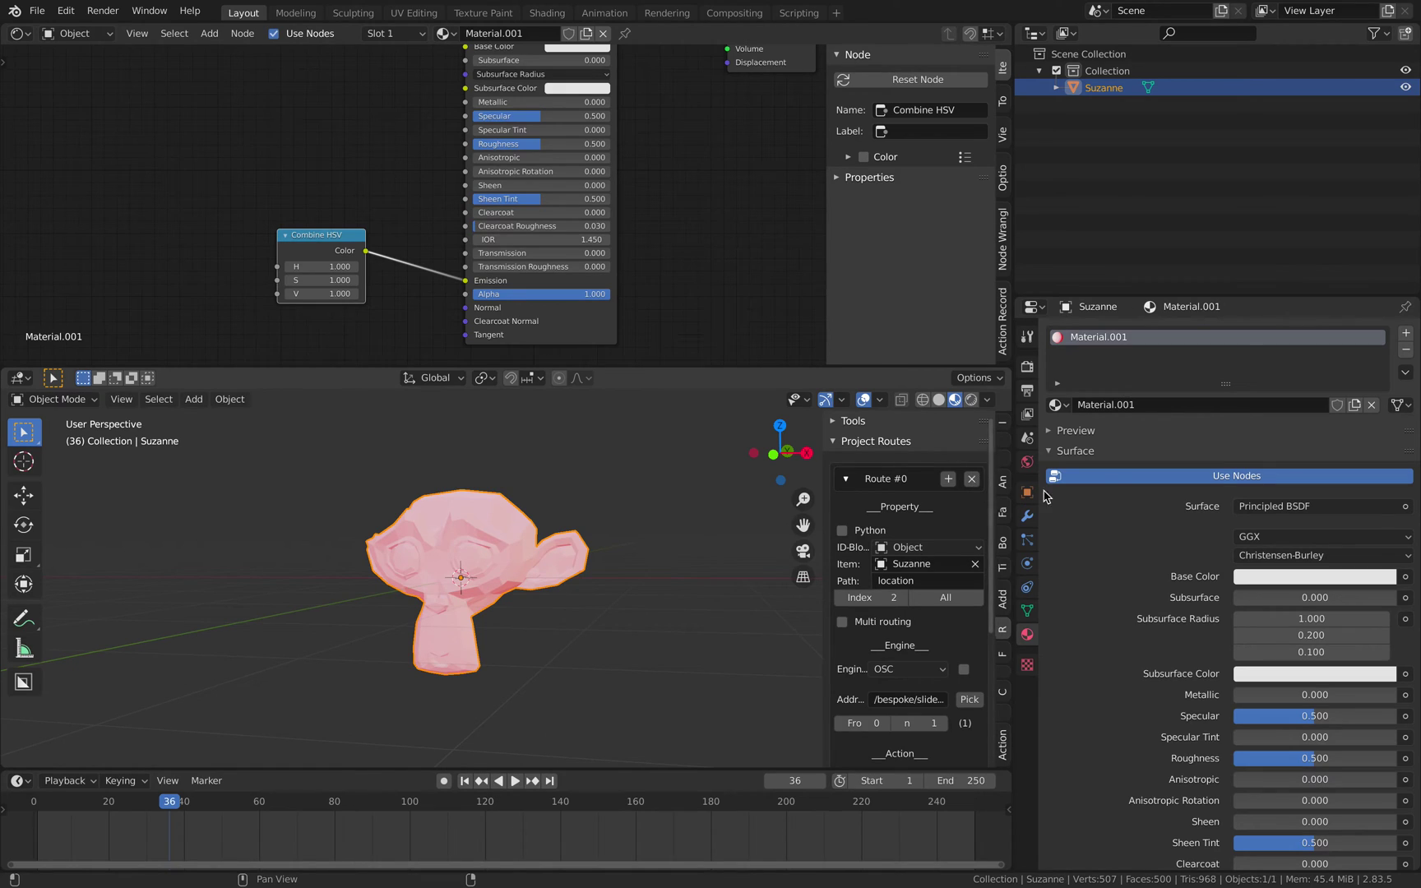
# Step: Enable Bloom in the Eevee render settings
pyautogui.click(1026, 366)
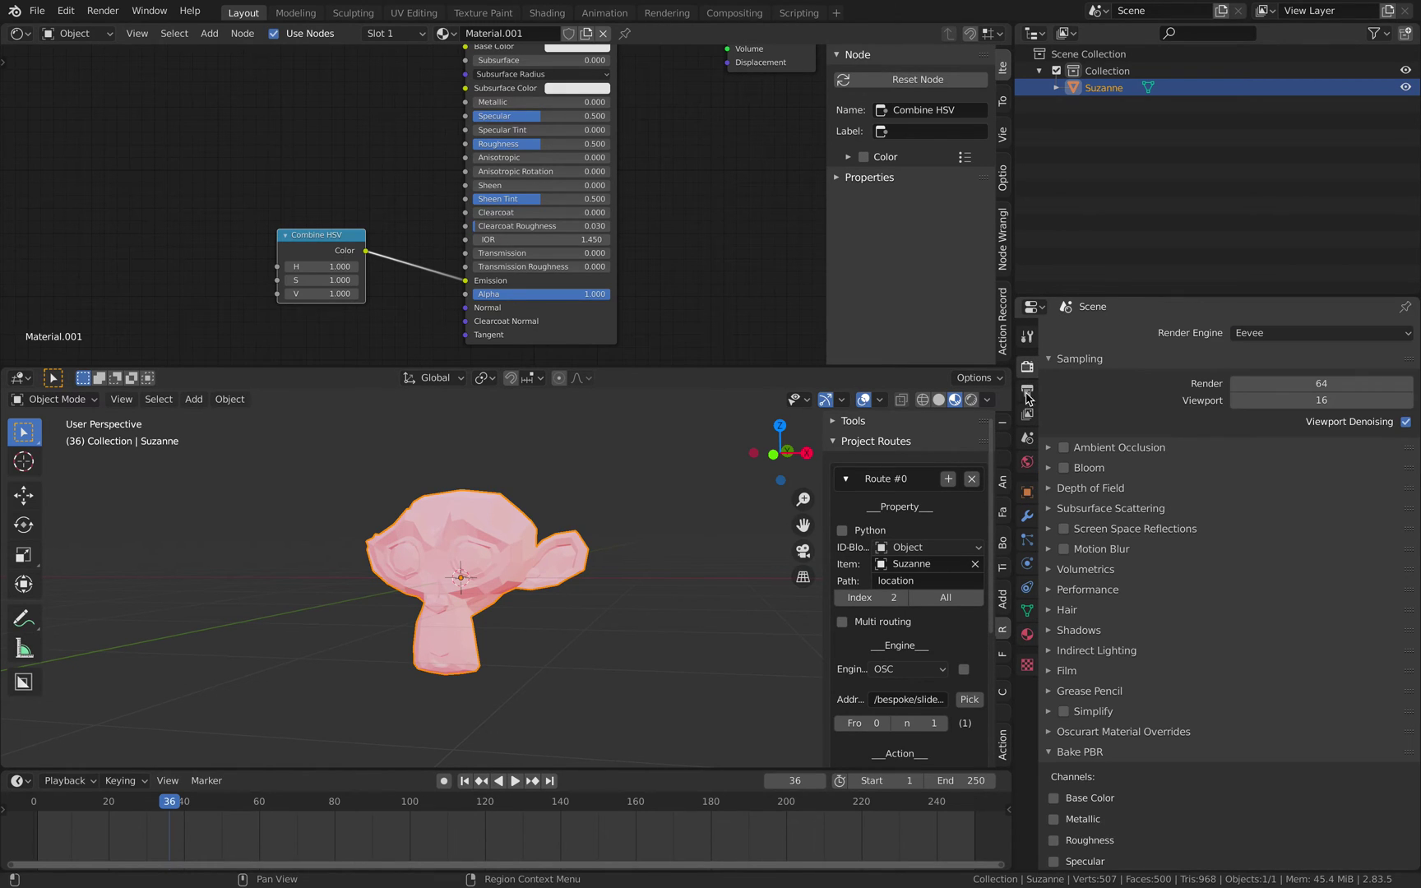
pyautogui.click(1063, 468)
pyautogui.moveTo(538, 480); pyautogui.dragTo(548, 478, button='middle')
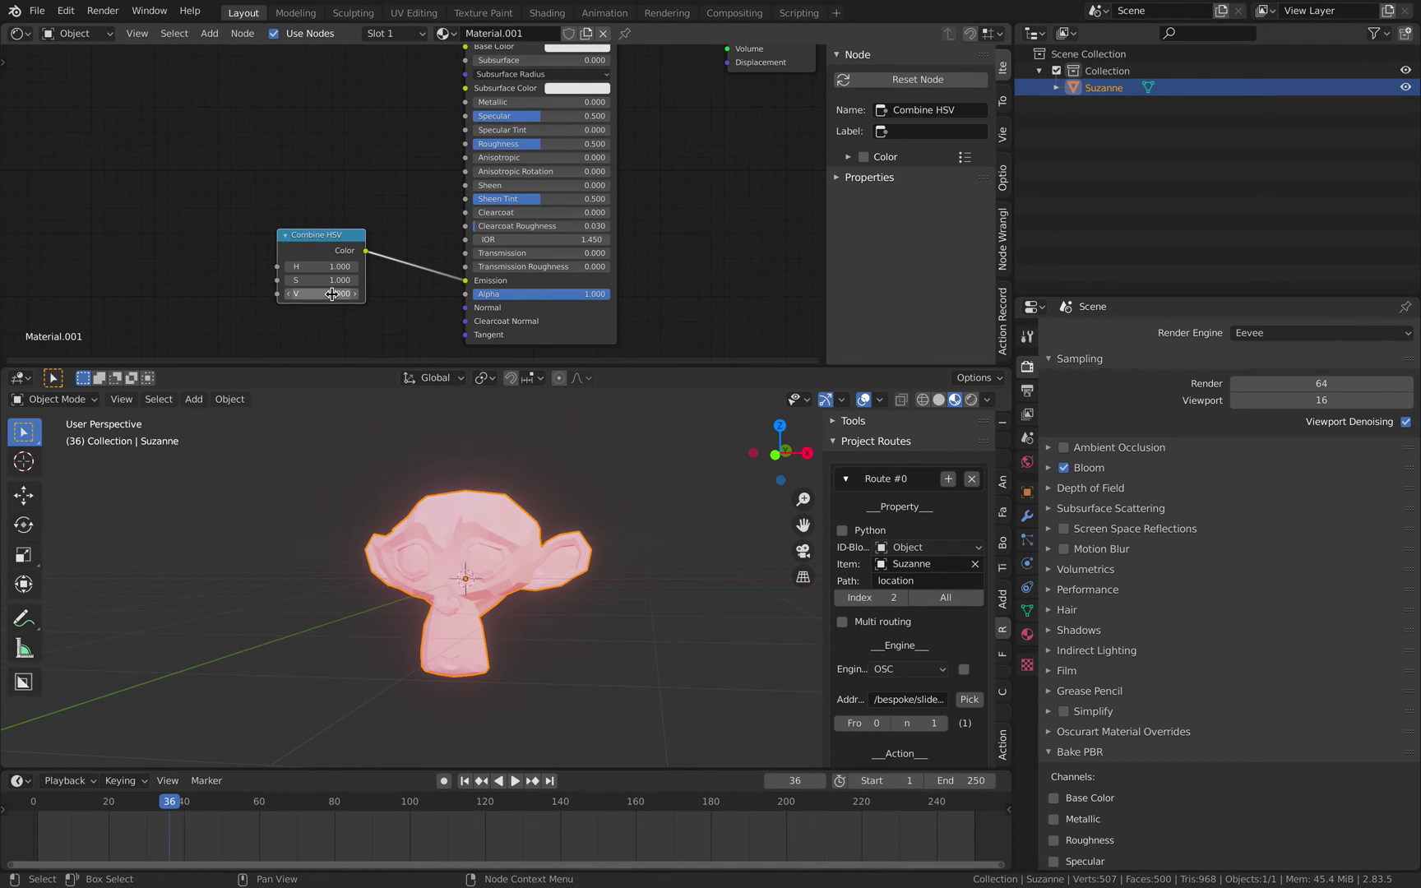
# Step: Set the Combine HSV node's V to 4.200 and H to 0.200
pyautogui.moveTo(331, 294); pyautogui.dragTo(444, 294)
pyautogui.write('3')
pyautogui.press('Return')
pyautogui.click(255, 241)
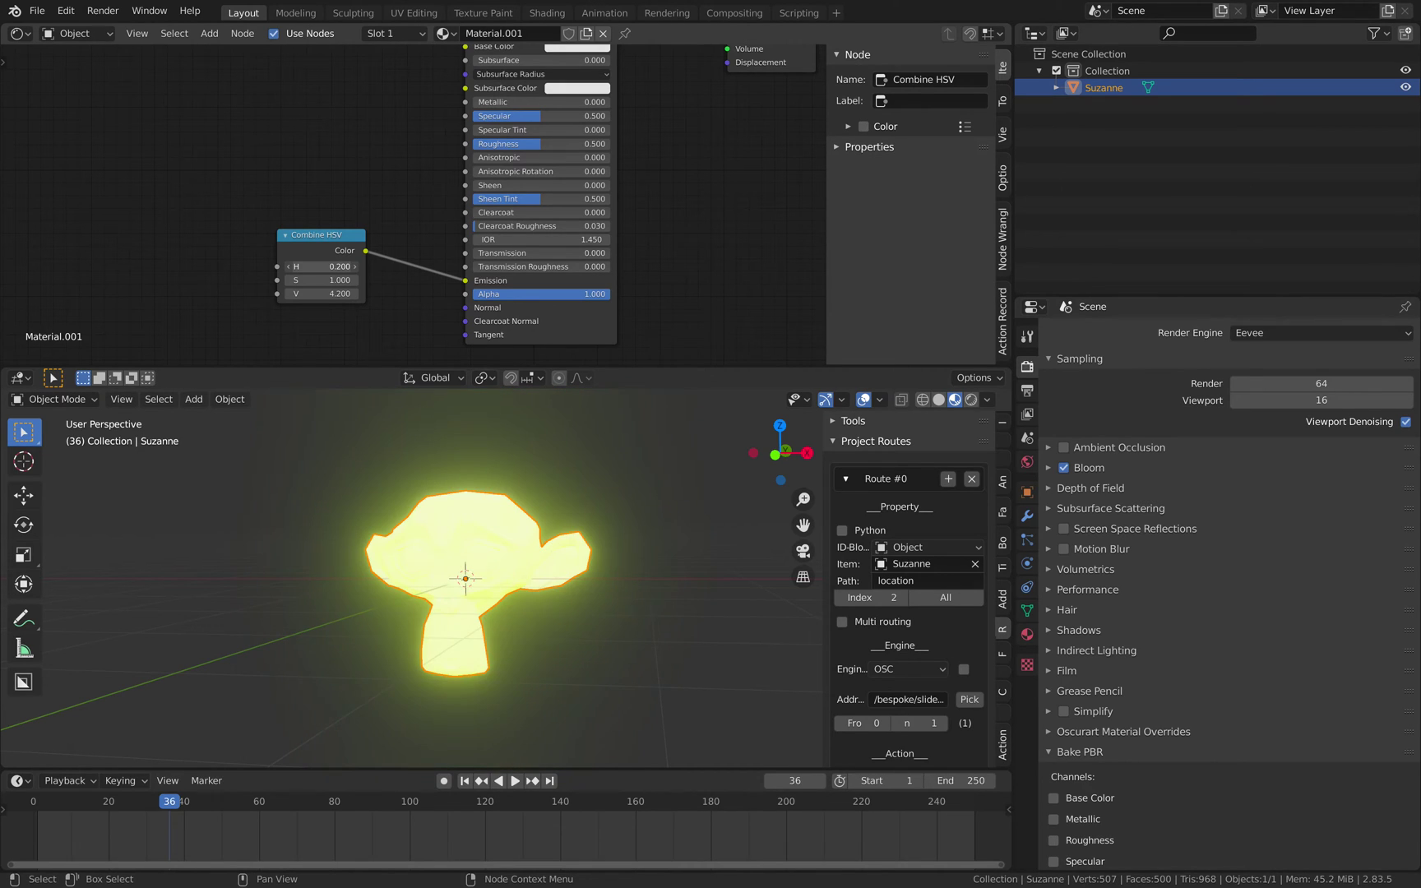
# Step: Add a Value node beside Combine HSV, connect it to the H input and shift it slightly away
pyautogui.scroll(-1, 167, 228)
pyautogui.moveTo(171, 229); pyautogui.dragTo(276, 237, button='middle')
pyautogui.hotkey('shift', 'a')
pyautogui.click(275, 236)
pyautogui.write('valu')
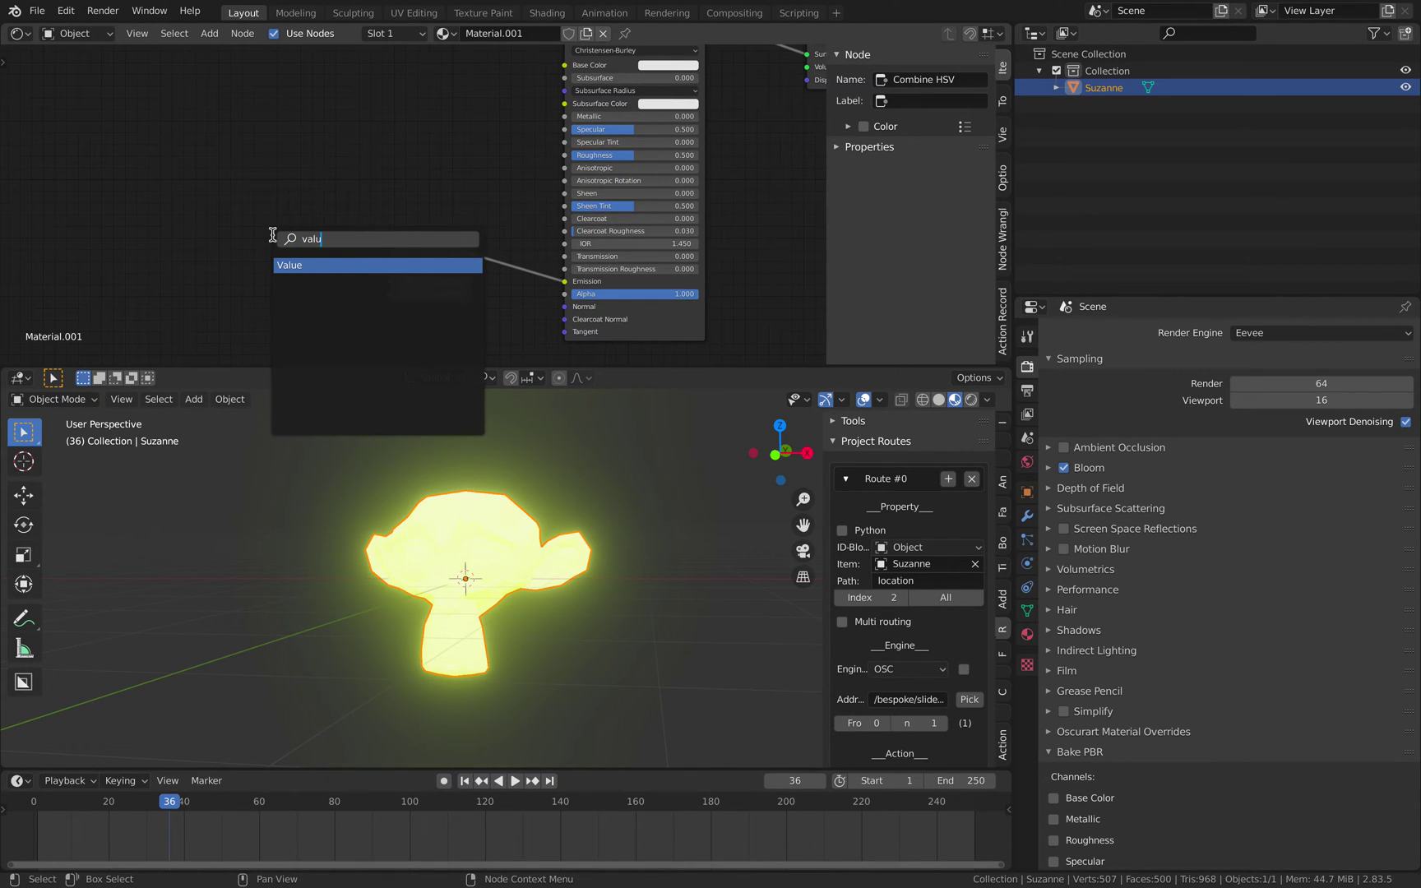
pyautogui.press('Return')
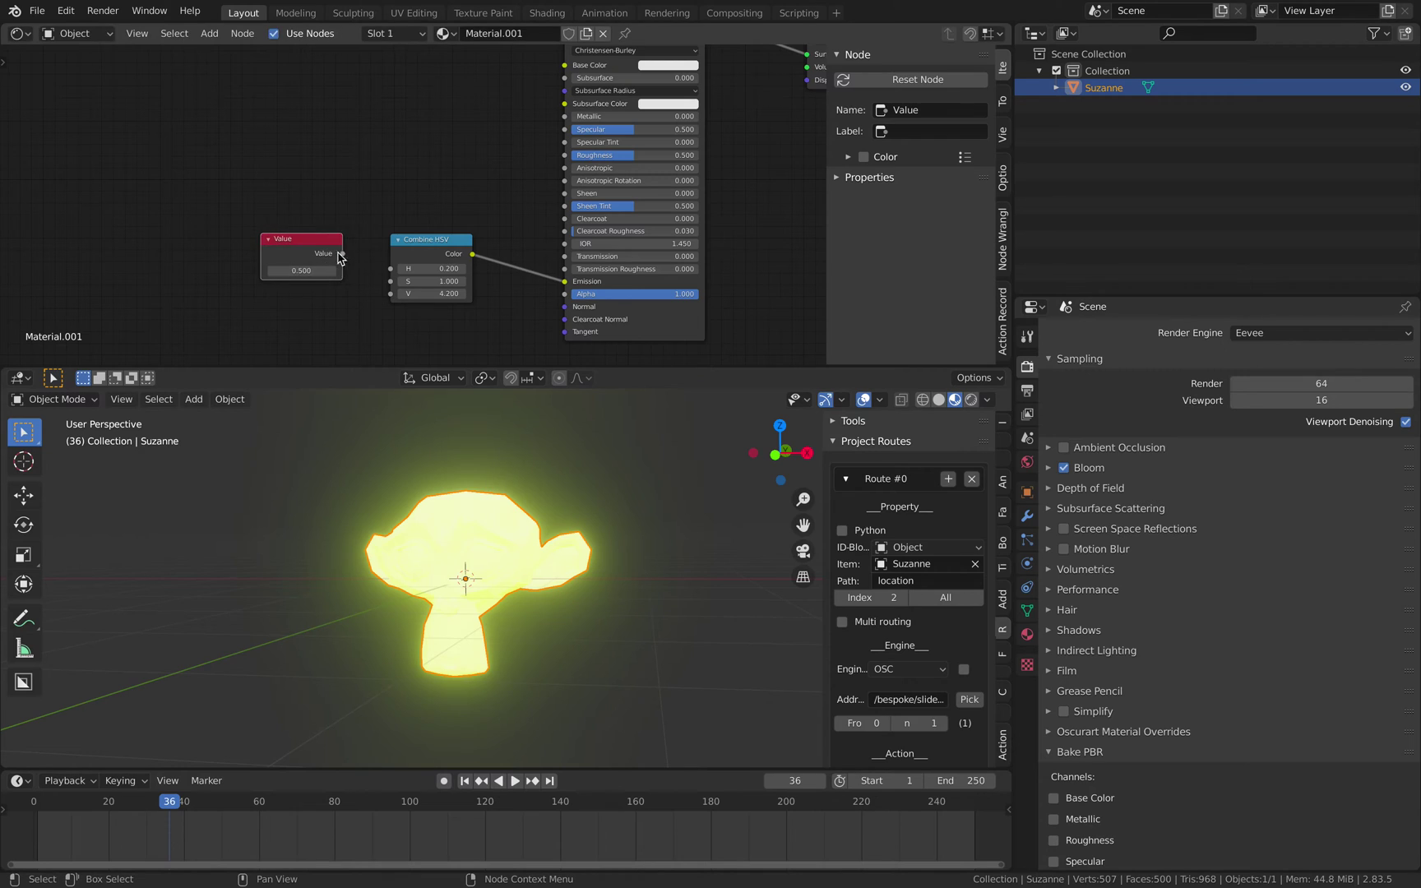
pyautogui.click(185, 205)
pyautogui.moveTo(269, 227); pyautogui.dragTo(392, 269)
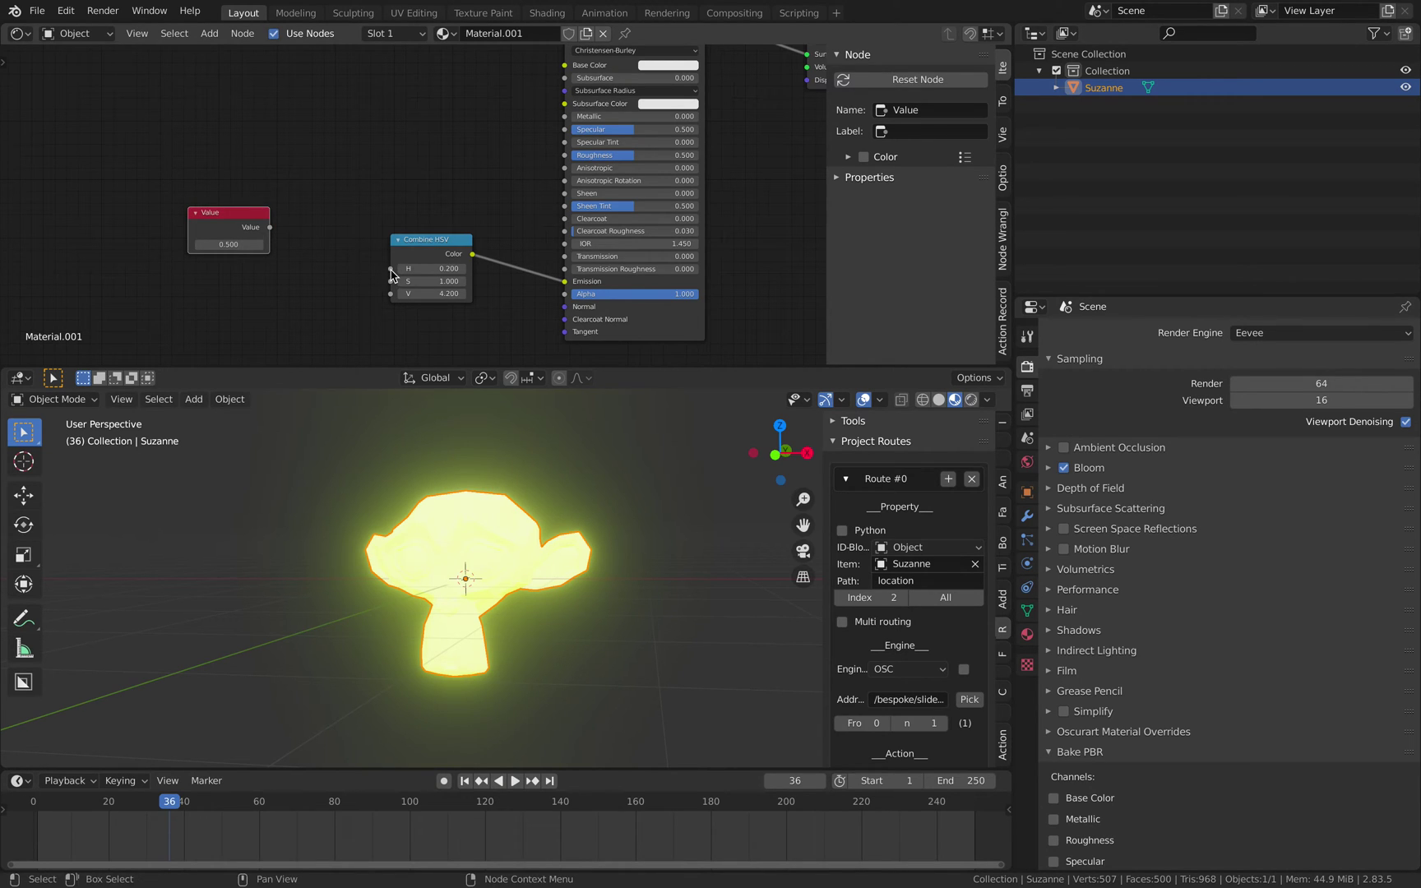
pyautogui.moveTo(222, 214); pyautogui.dragTo(203, 215)
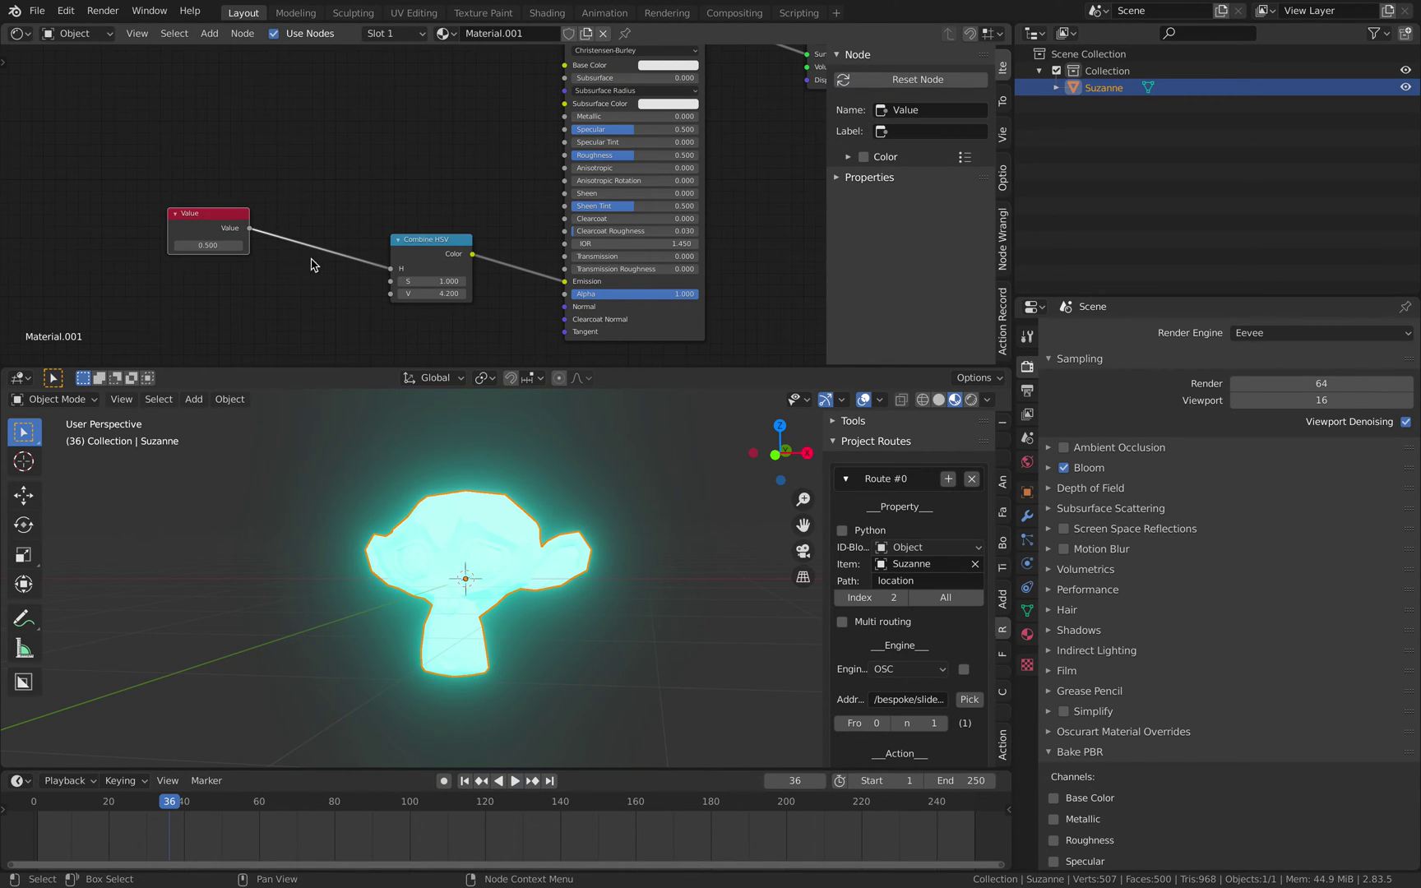
# Step: Move the Value node further out and insert an Add math node between it and Combine HSV
pyautogui.scroll(1, 392, 269)
pyautogui.moveTo(325, 228); pyautogui.dragTo(355, 220, button='middle')
pyautogui.moveTo(231, 211); pyautogui.dragTo(203, 198)
pyautogui.hotkey('shift', 'a')
pyautogui.click(311, 191)
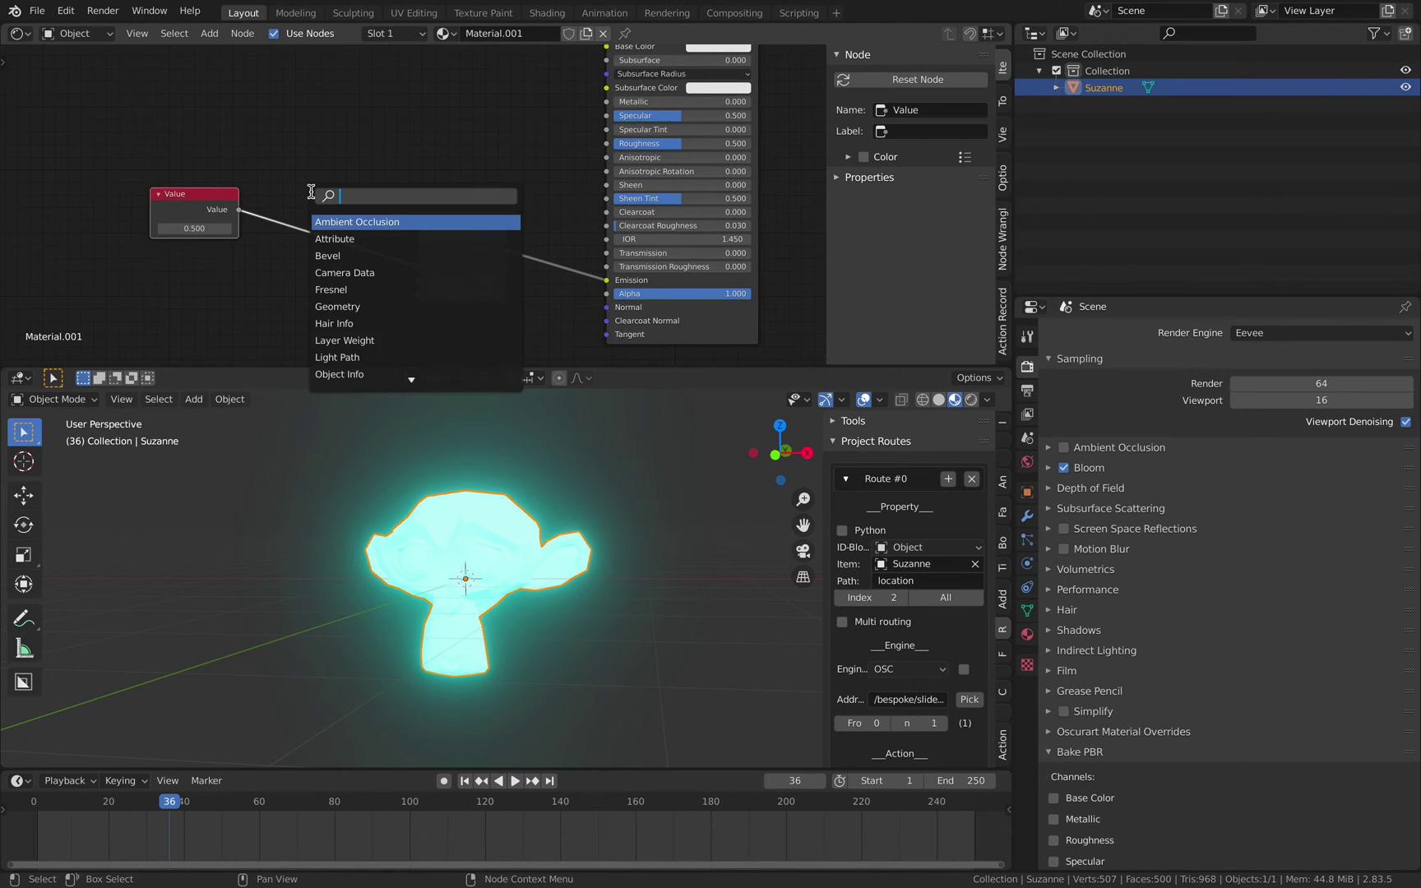
pyautogui.write('add')
pyautogui.press('Return')
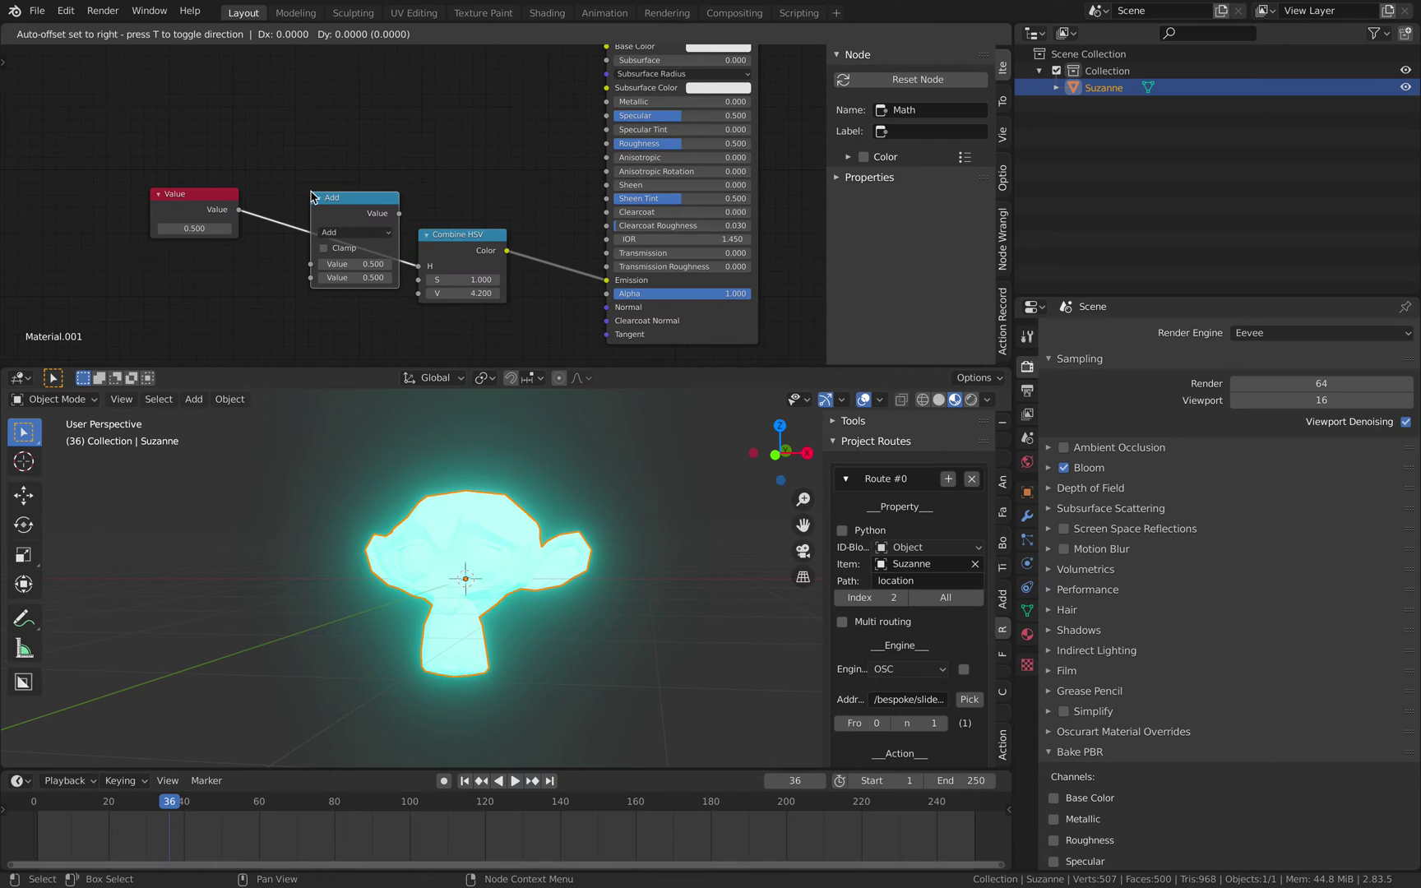
pyautogui.click(317, 192)
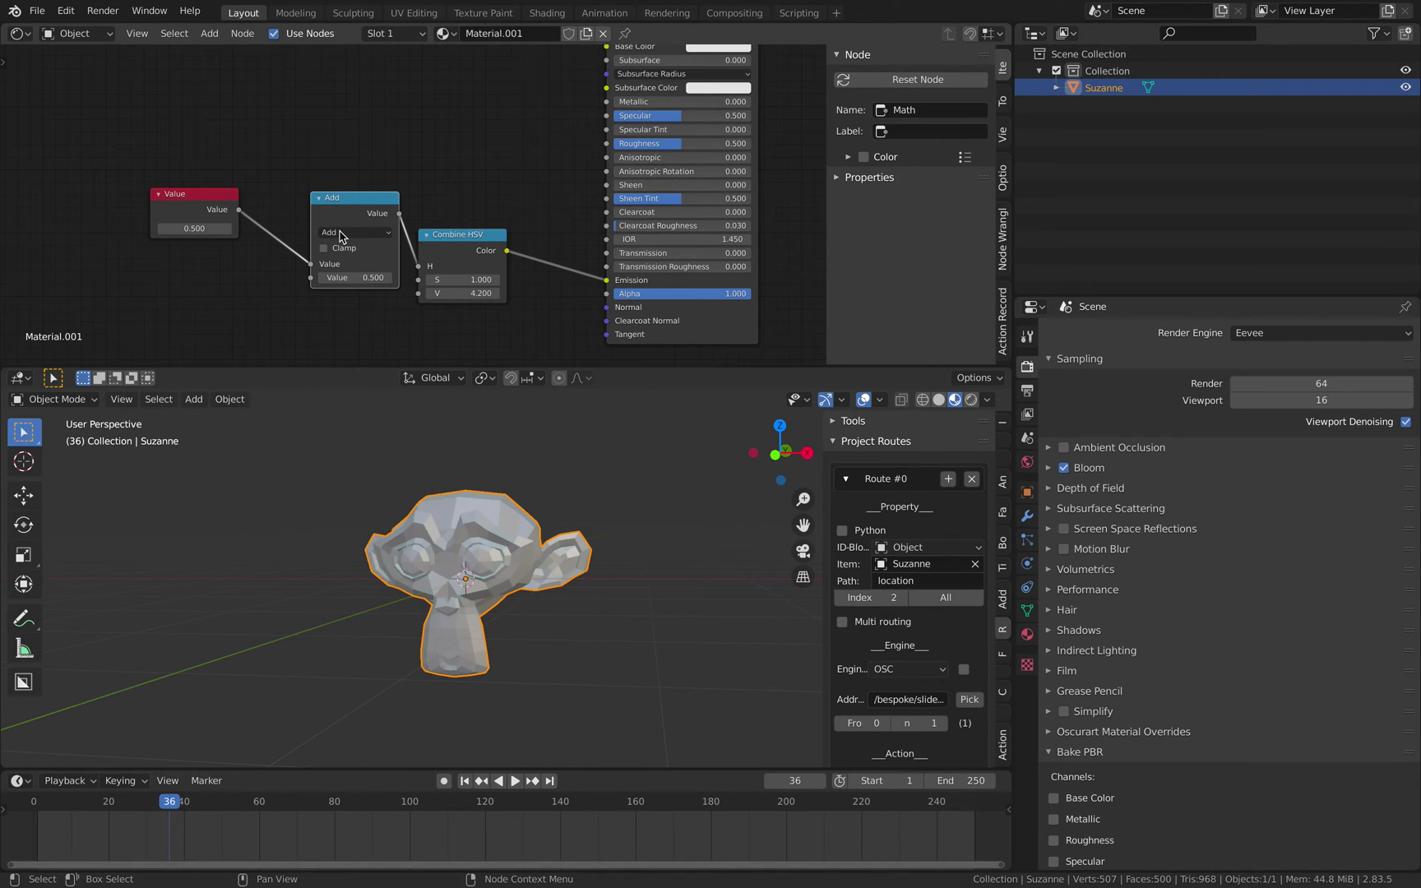
# Step: Change the math node's operation to Multiply and set its second value to 0.100
pyautogui.click(341, 233)
pyautogui.click(351, 307)
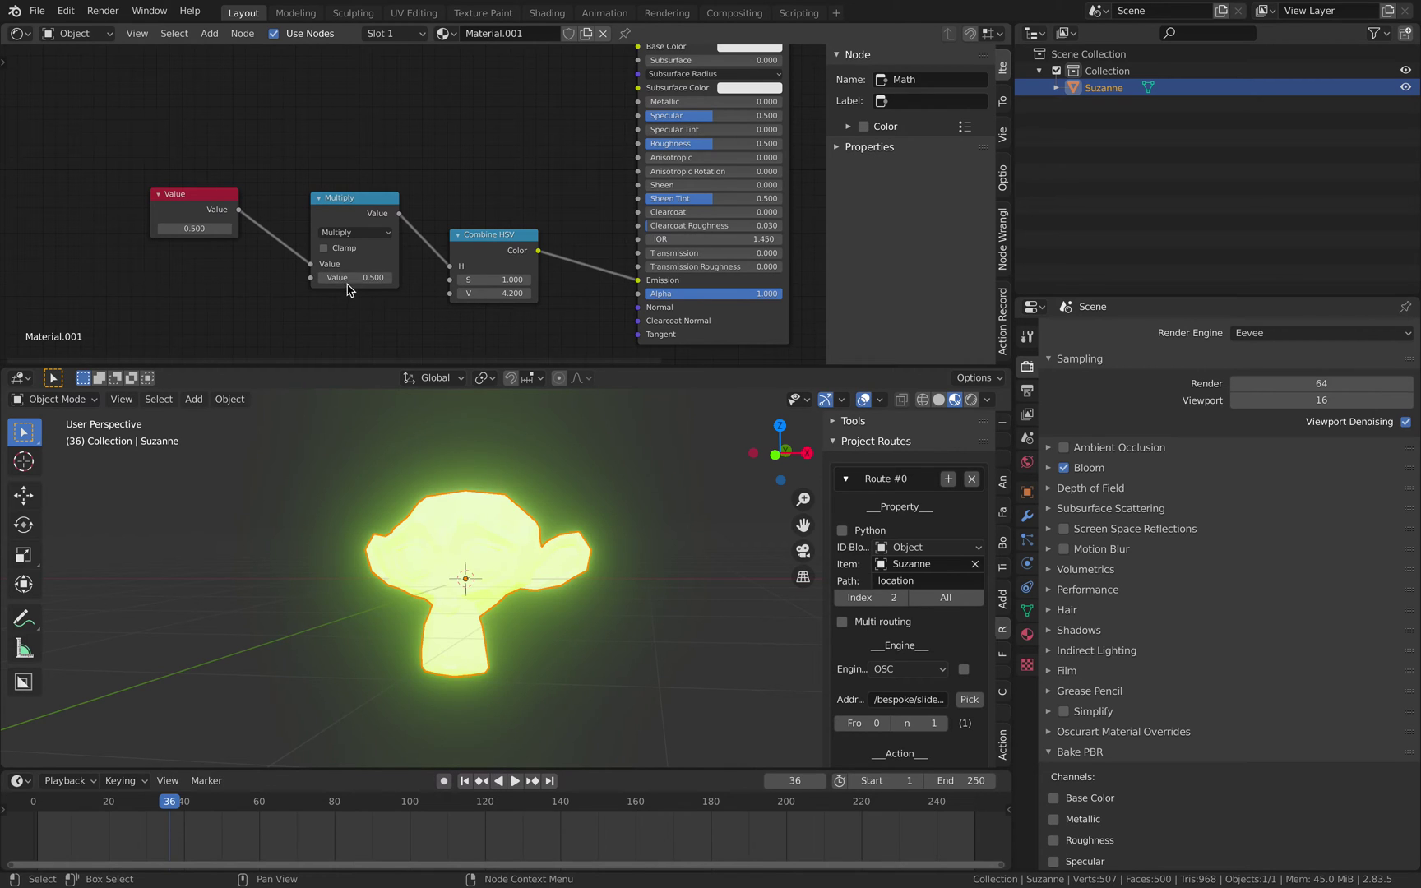
pyautogui.moveTo(348, 281); pyautogui.dragTo(345, 280)
pyautogui.moveTo(307, 162); pyautogui.dragTo(374, 130, button='middle')
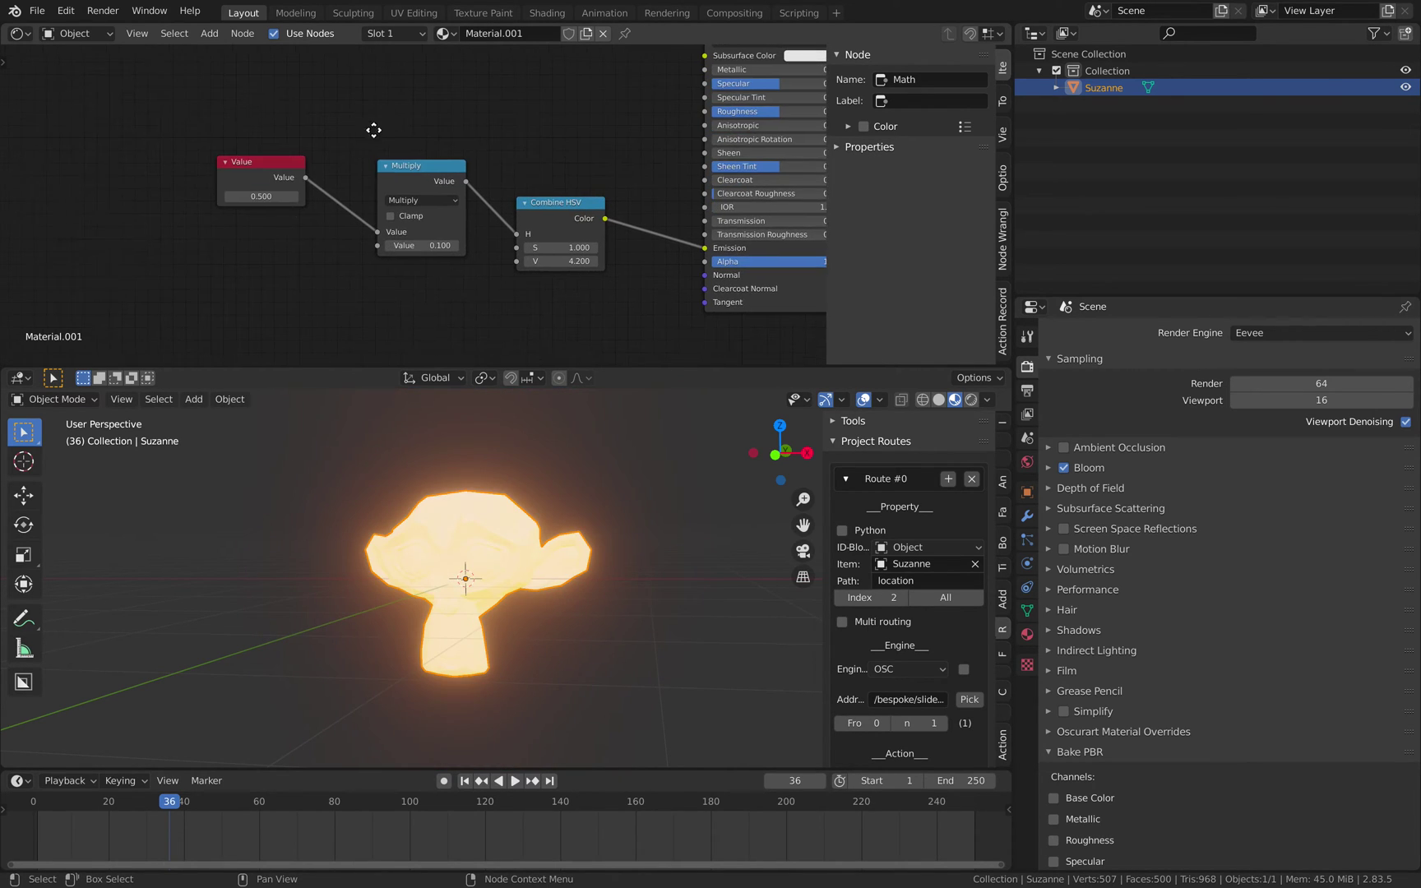
# Step: Create a realtime route for the Value node's number
pyautogui.rightClick(261, 198)
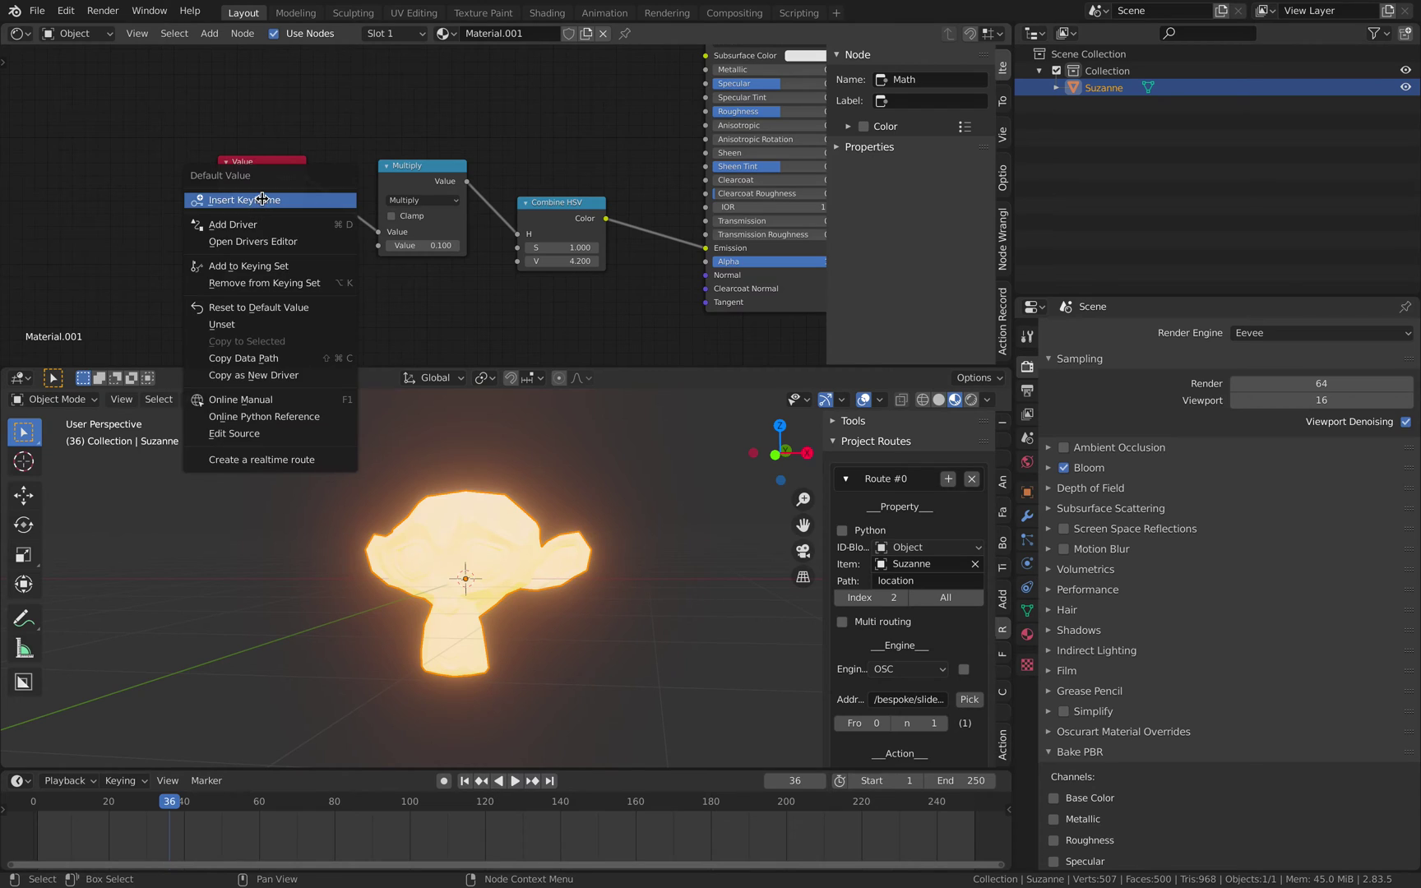
pyautogui.click(293, 460)
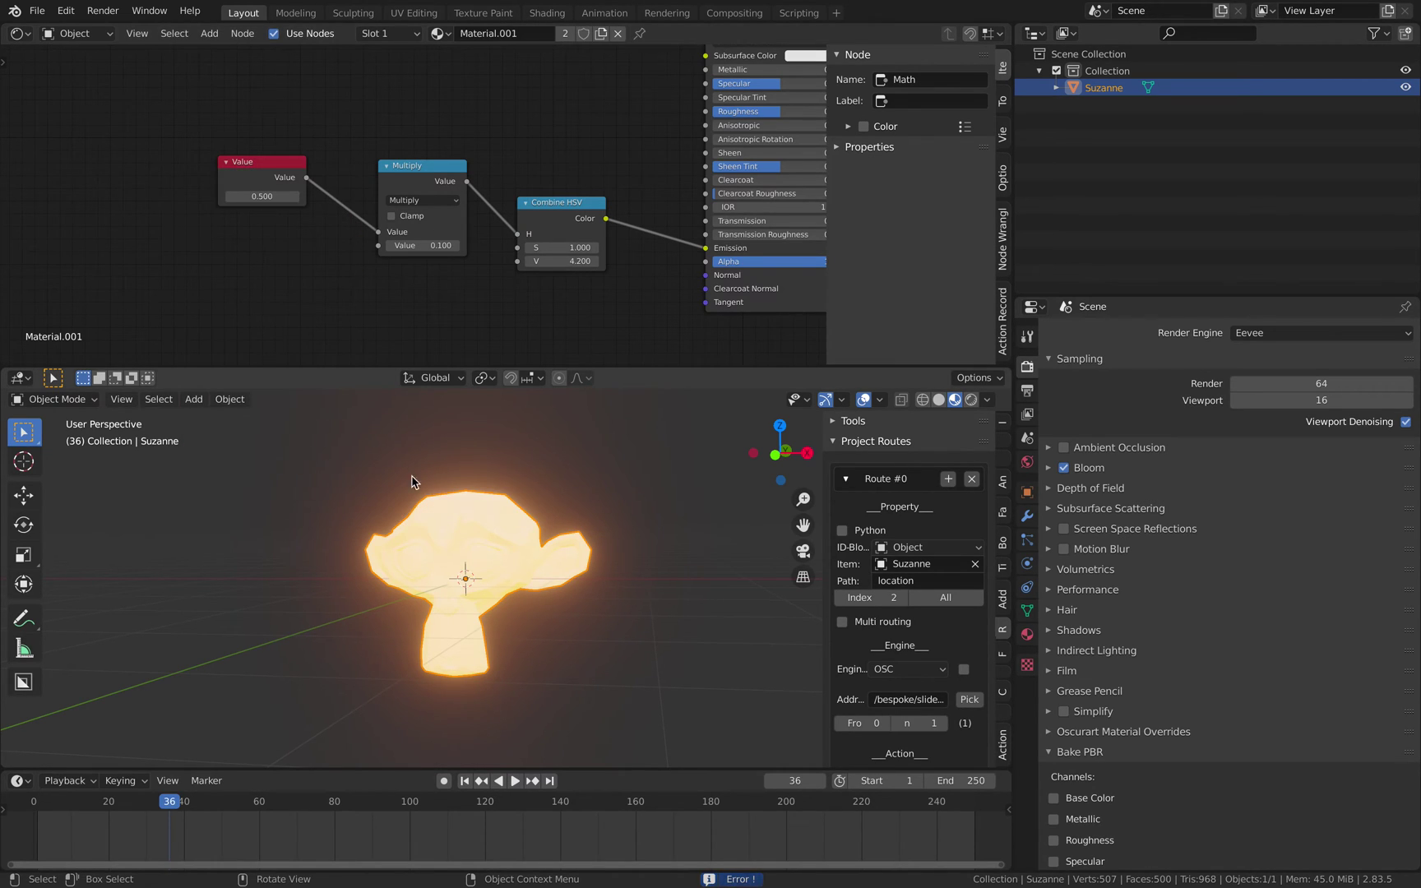
pyautogui.scroll(-8, 893, 609)
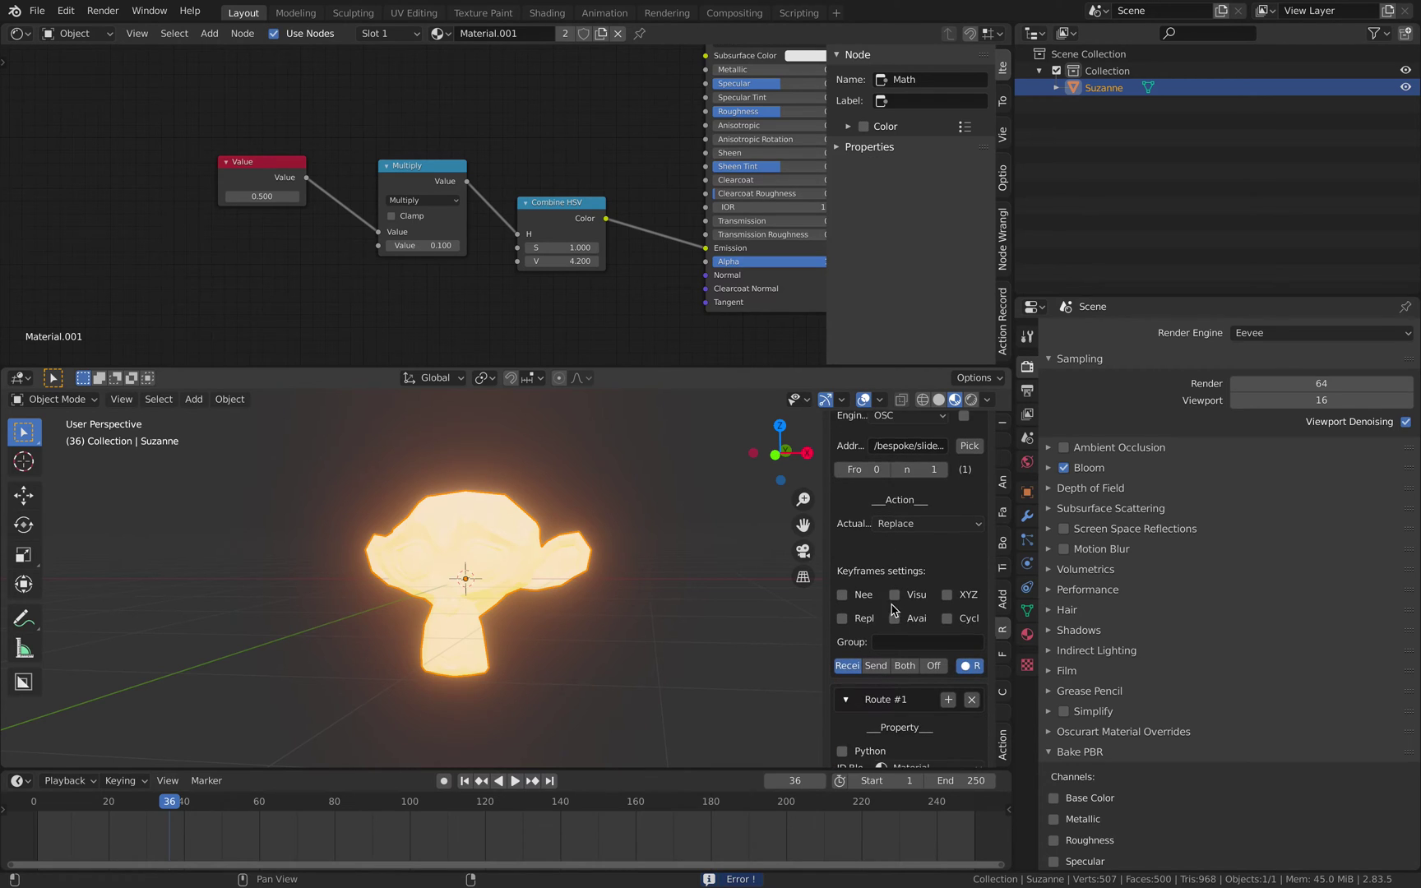
pyautogui.scroll(-6, 894, 610)
# Step: Enlarge the 3D viewport area and its routes sidebar, and set Route #1's engine to OSC
pyautogui.moveTo(864, 363); pyautogui.dragTo(865, 249)
pyautogui.moveTo(824, 416); pyautogui.dragTo(748, 416)
pyautogui.click(846, 552)
pyautogui.click(837, 591)
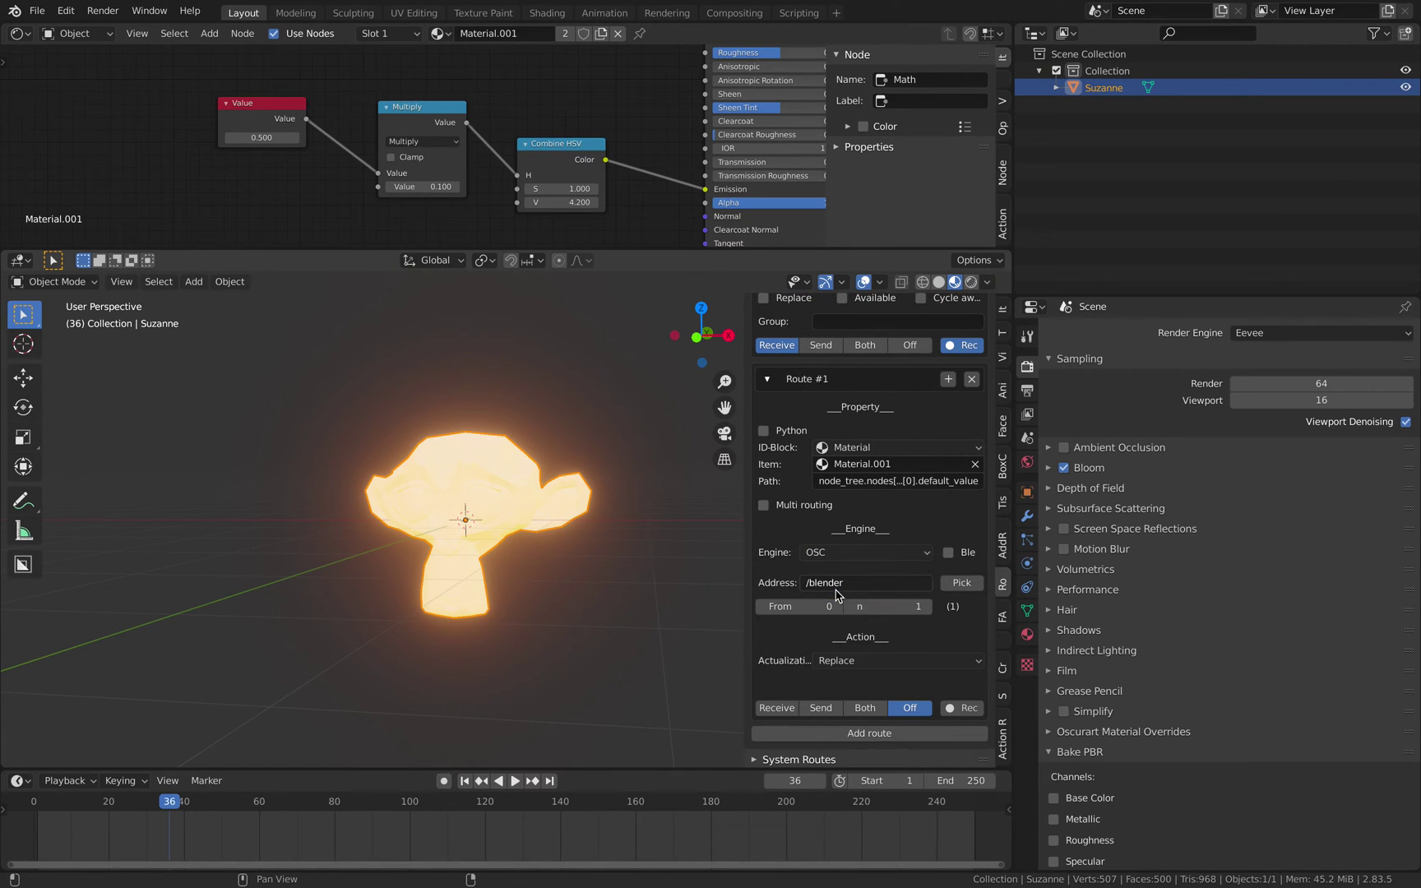
pyautogui.scroll(6, 802, 593)
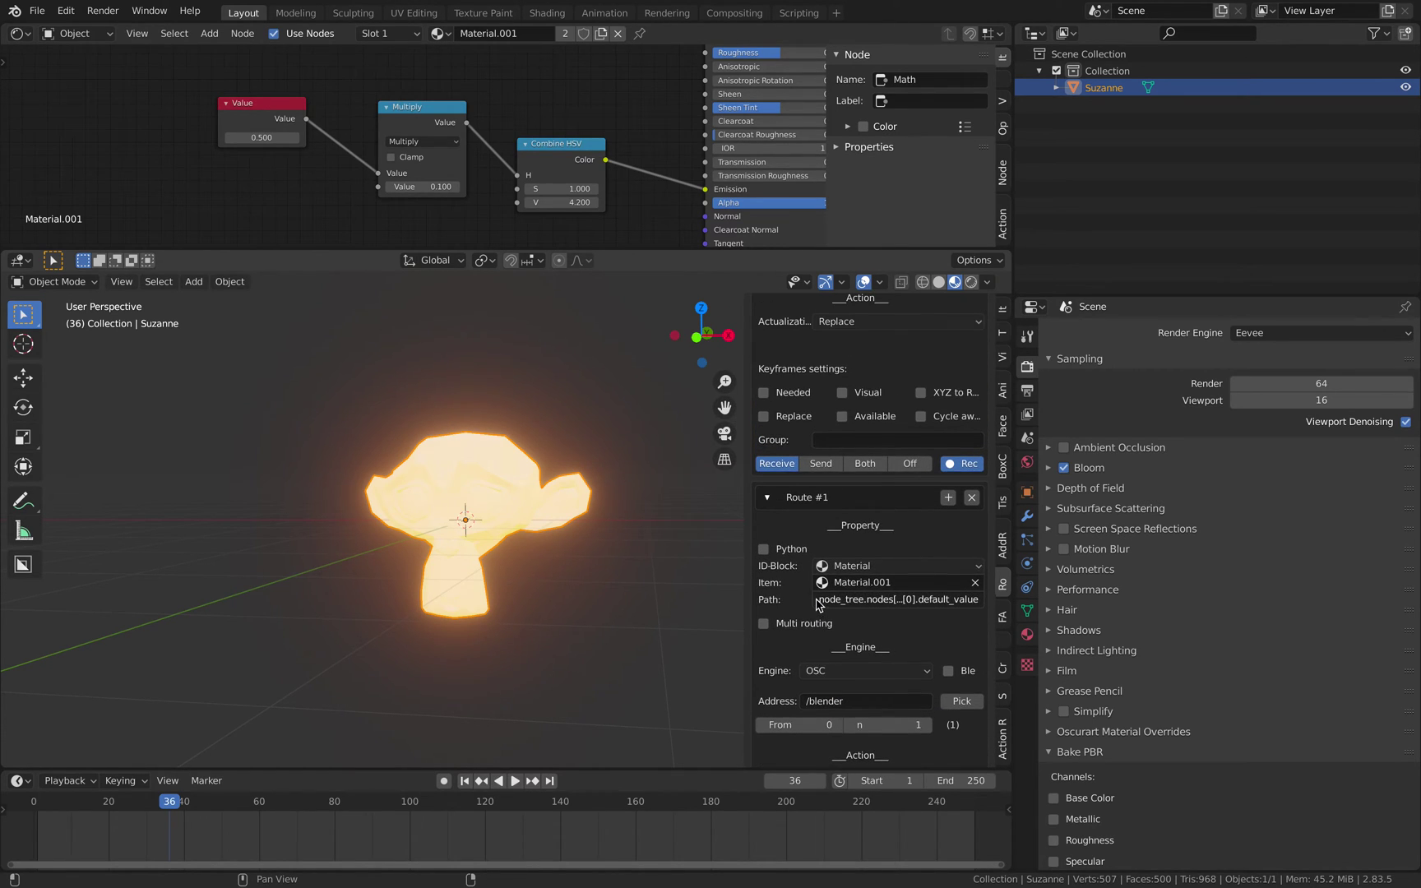
# Step: Set Route #1's OSC address to /bespoke/slider0, matching the first route
pyautogui.scroll(3, 818, 600)
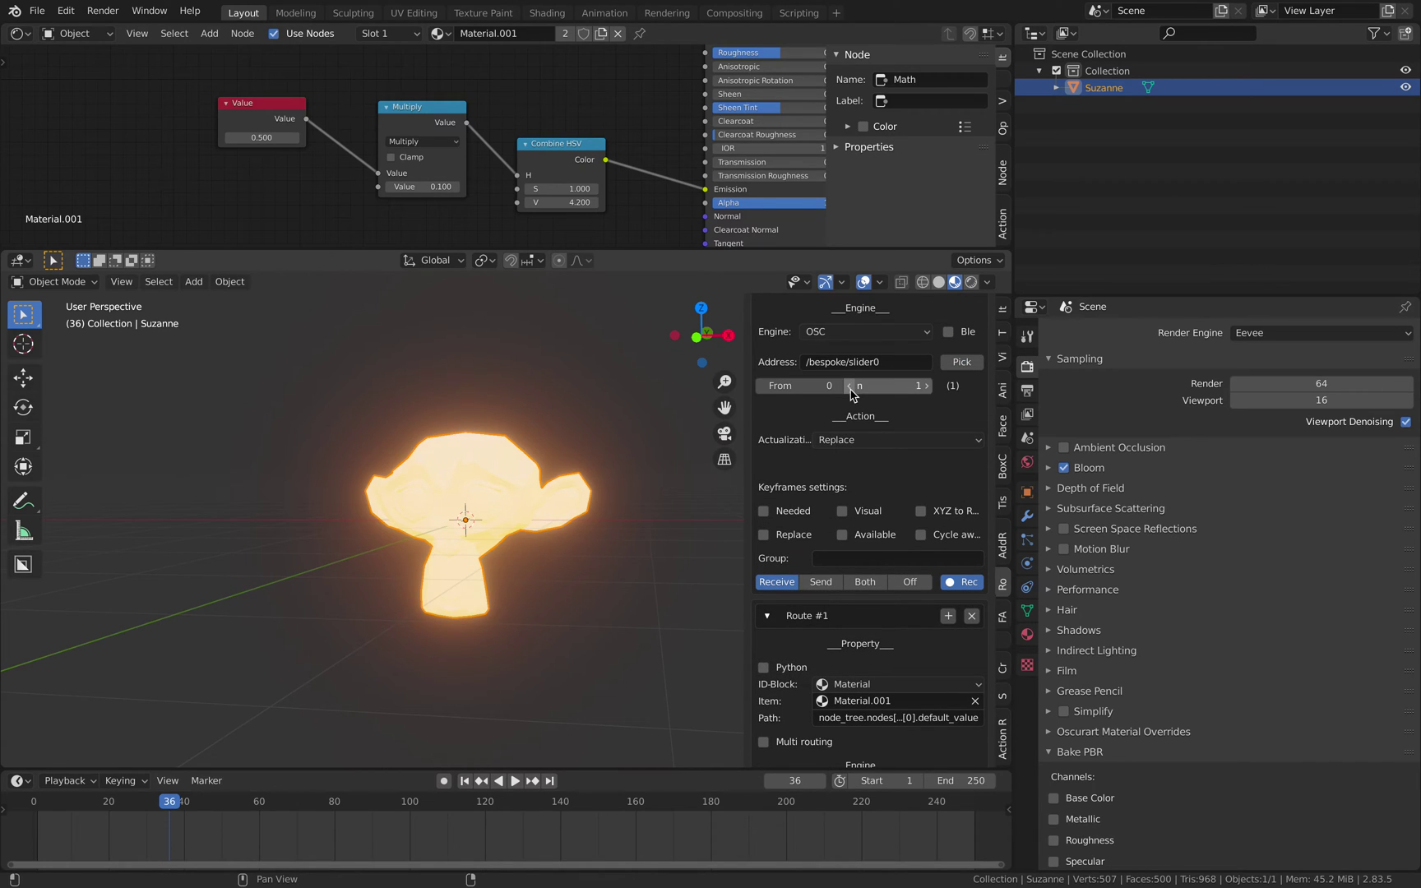
pyautogui.scroll(-5, 862, 608)
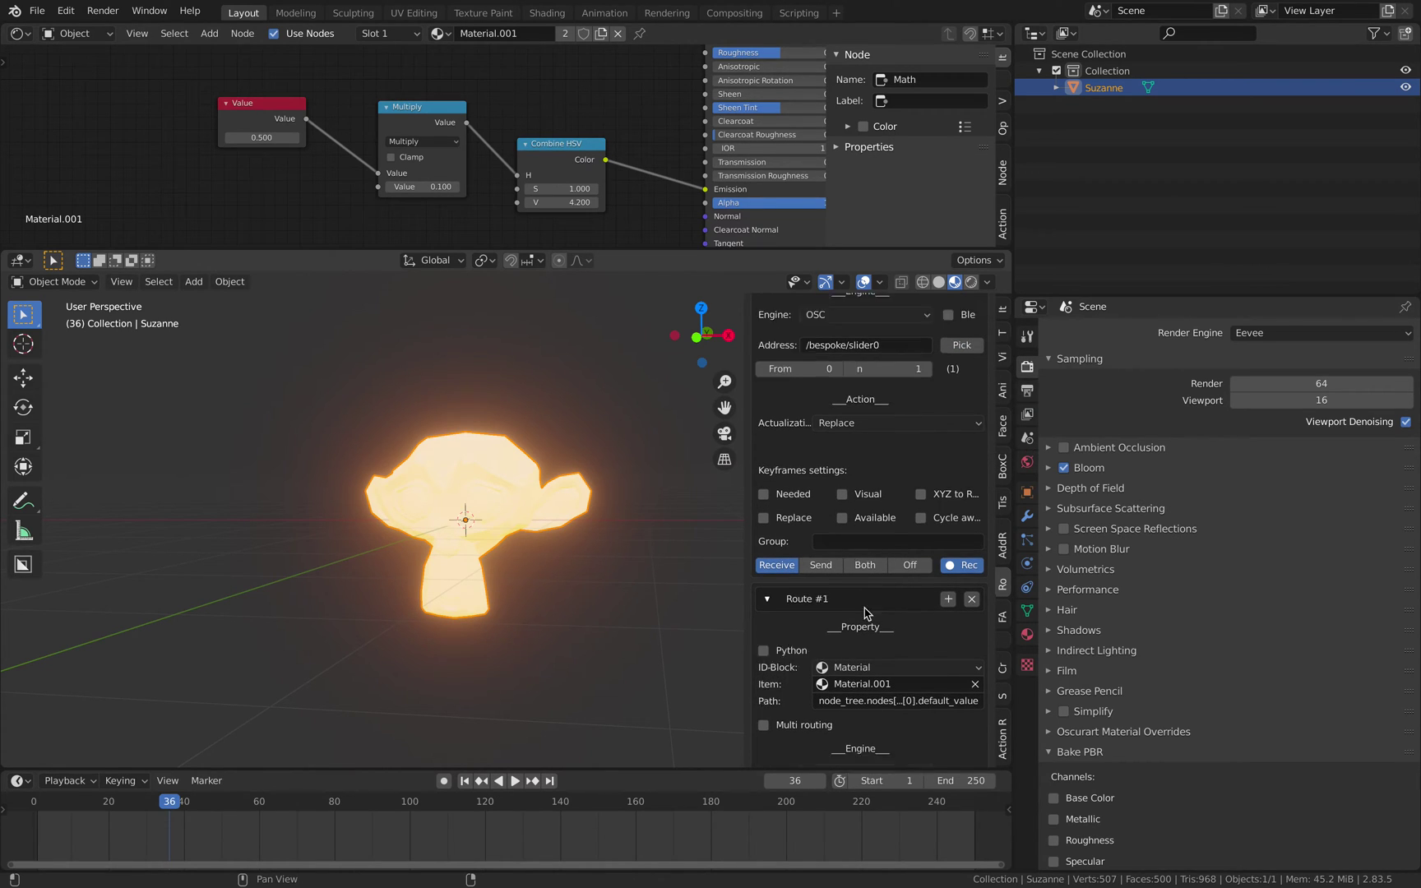
pyautogui.write('/bespoke/slider0')
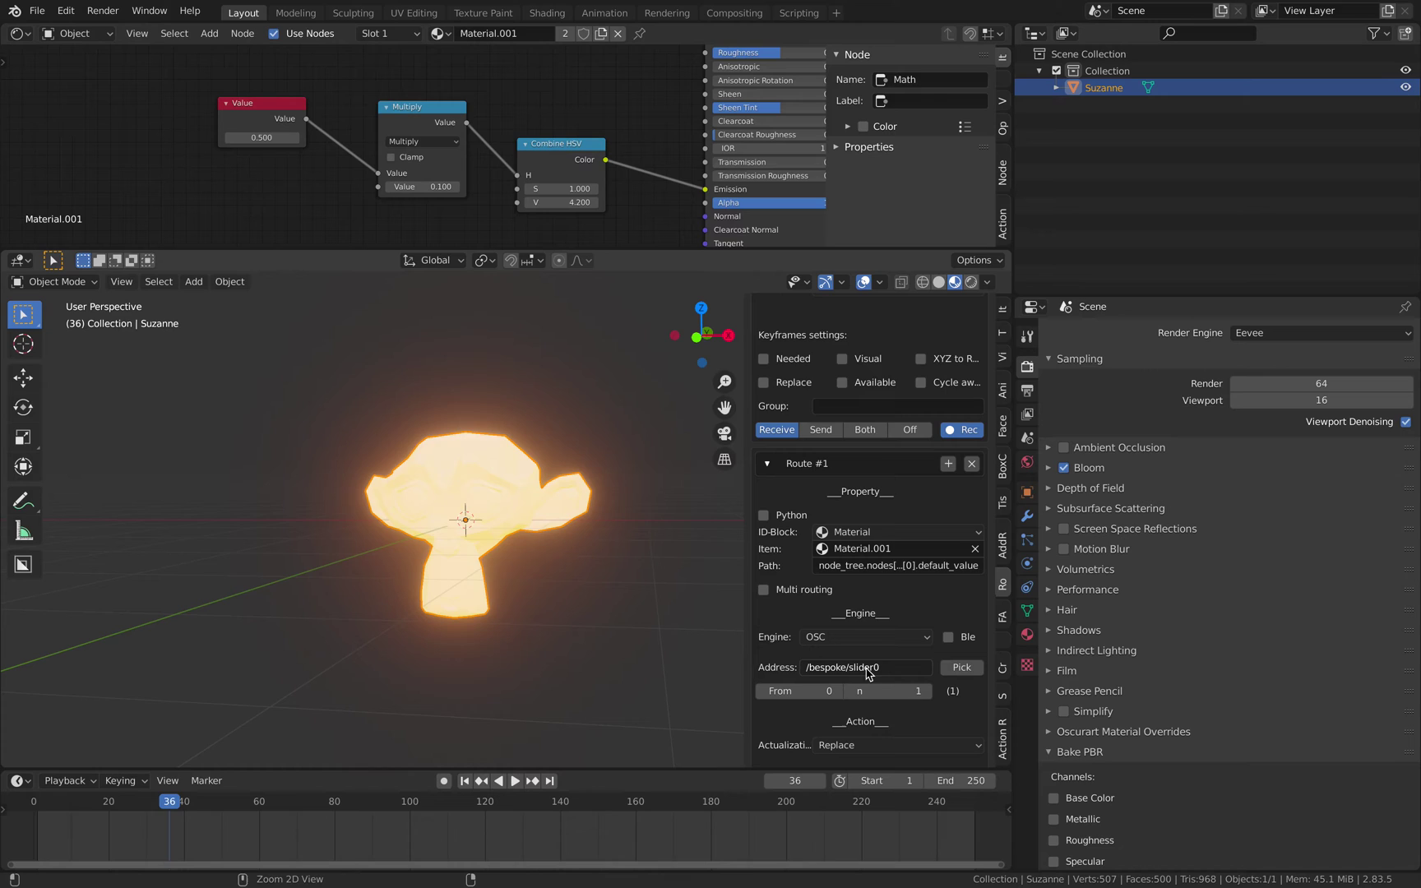
# Step: Set Route #1 to Receive, save the file, and briefly play the animation
pyautogui.scroll(-3, 827, 680)
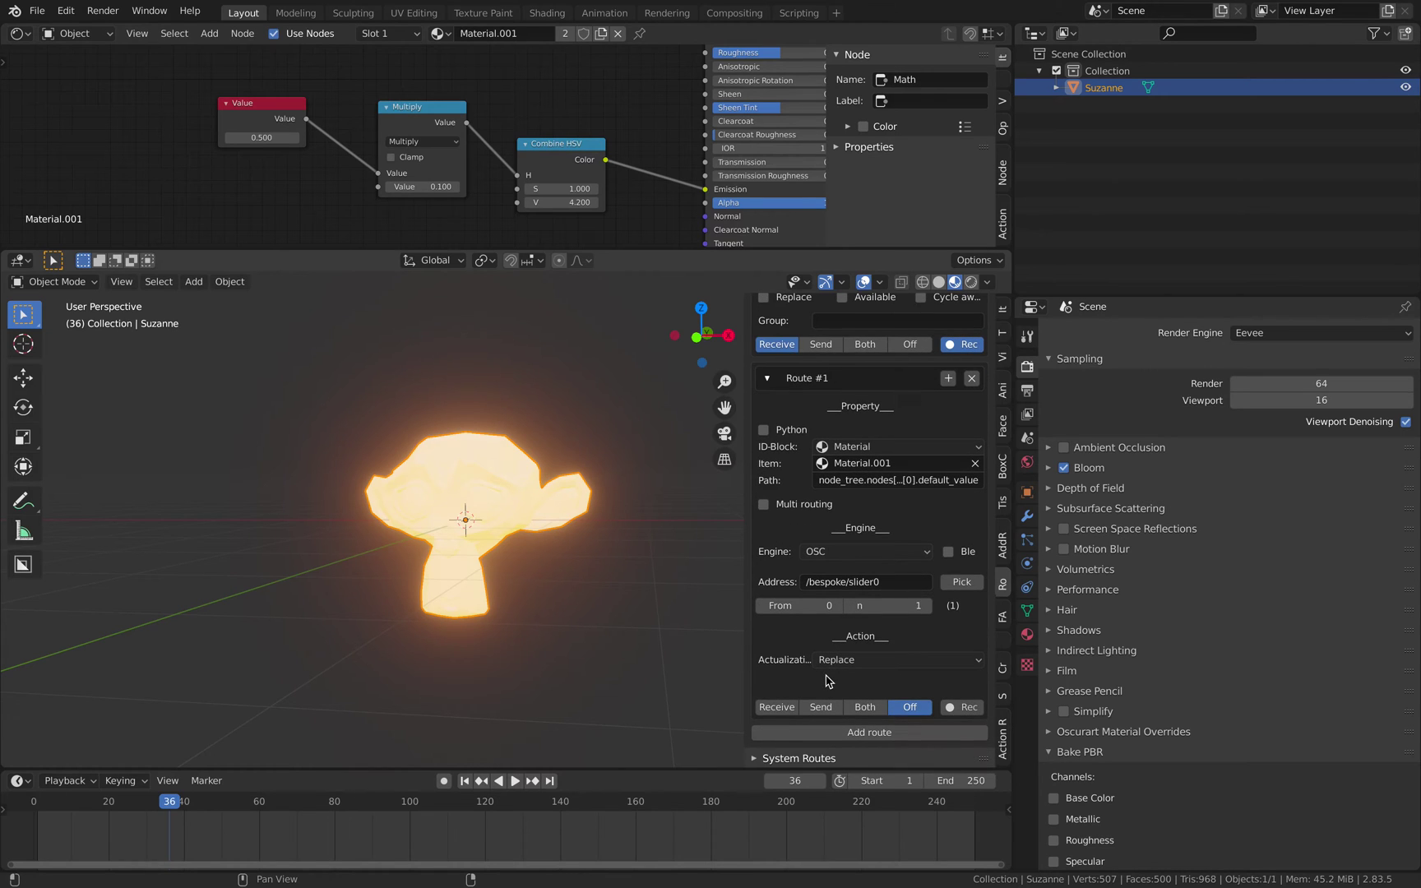
pyautogui.click(599, 586)
pyautogui.hotkey('ctrl', 's')
pyautogui.press('space')
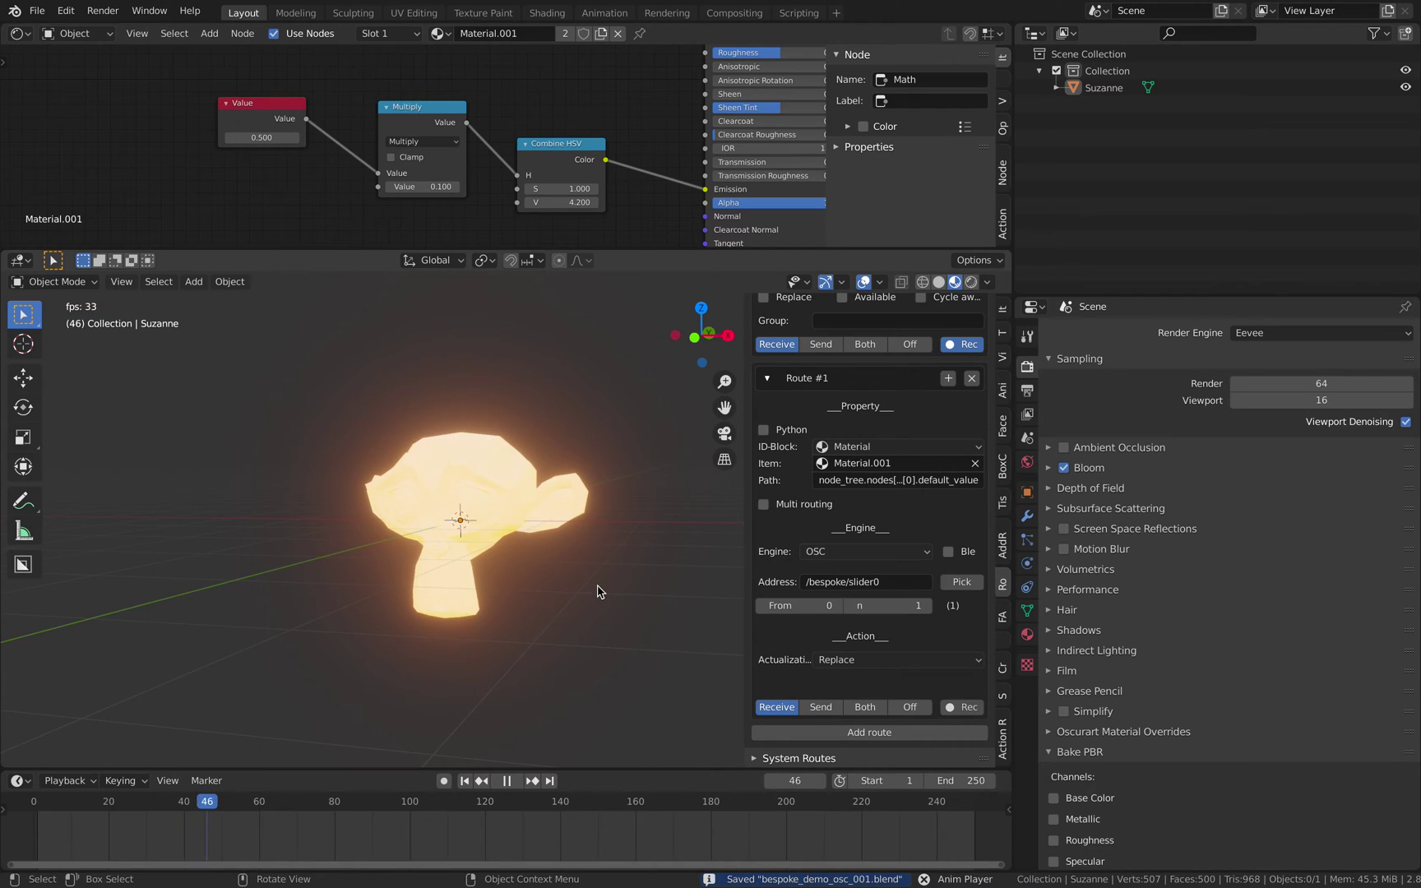
pyautogui.press('space')
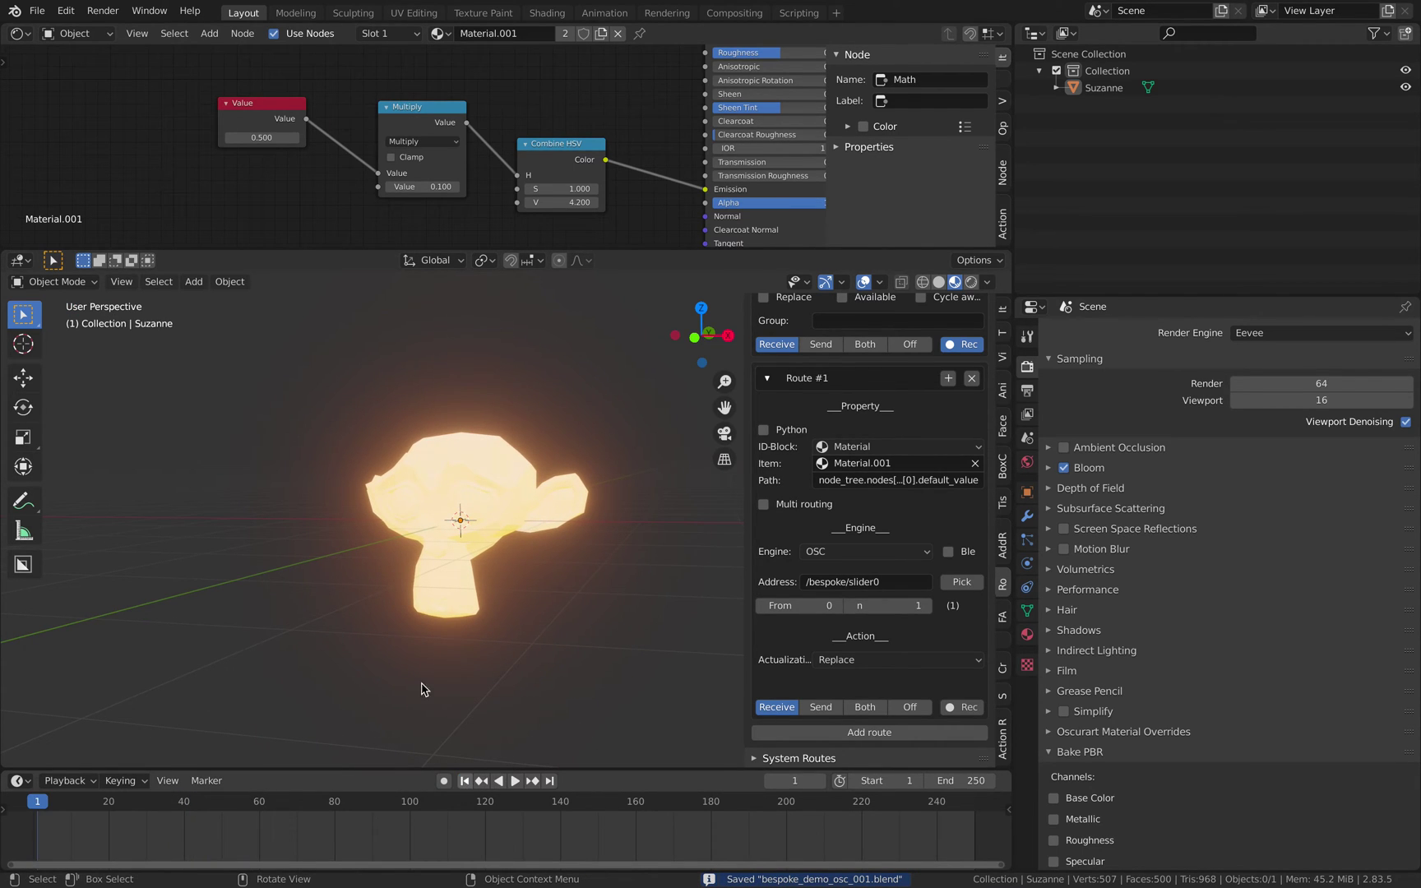
# Step: Switch to BespokeSynth, add a drumplayer module, and wire it between the drum sequencer and the splitter
pyautogui.click(46, 33)
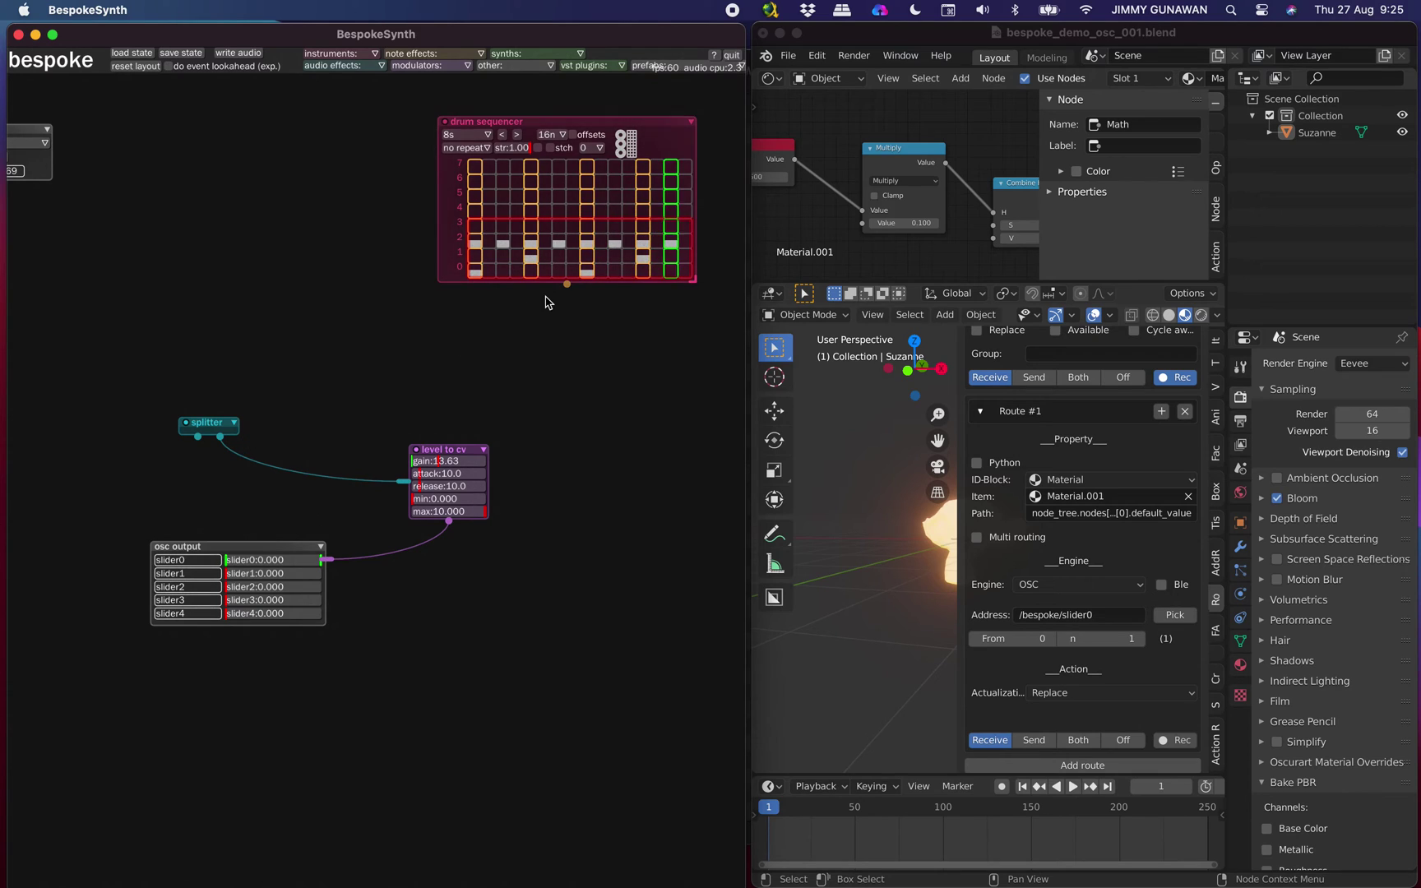
pyautogui.moveTo(567, 284); pyautogui.dragTo(252, 382)
pyautogui.moveTo(201, 289); pyautogui.dragTo(359, 308)
pyautogui.hscroll(4, 359, 314)
pyautogui.press('d')
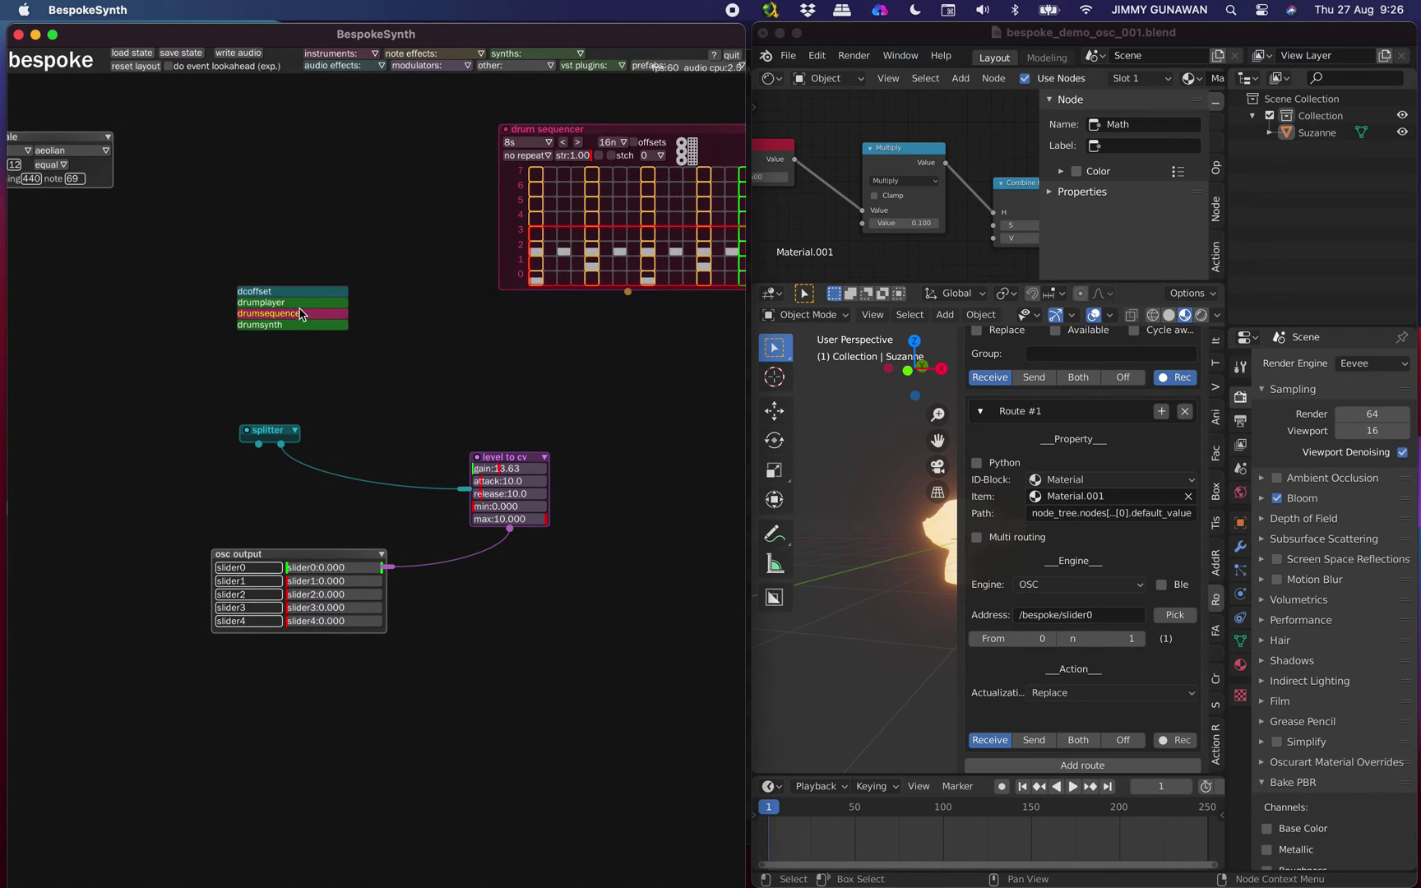
pyautogui.click(295, 302)
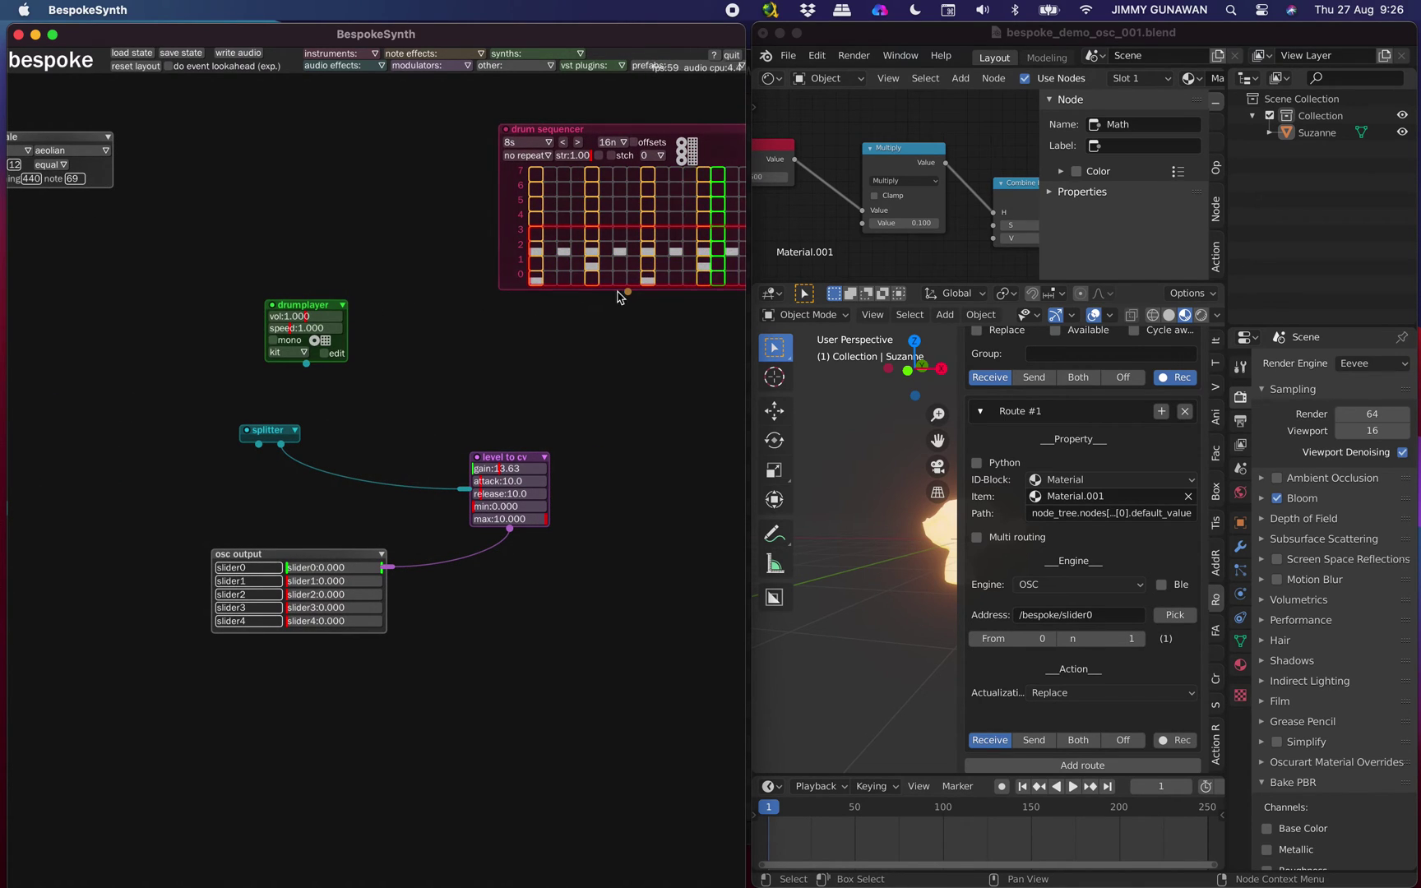
pyautogui.moveTo(627, 291); pyautogui.dragTo(274, 432)
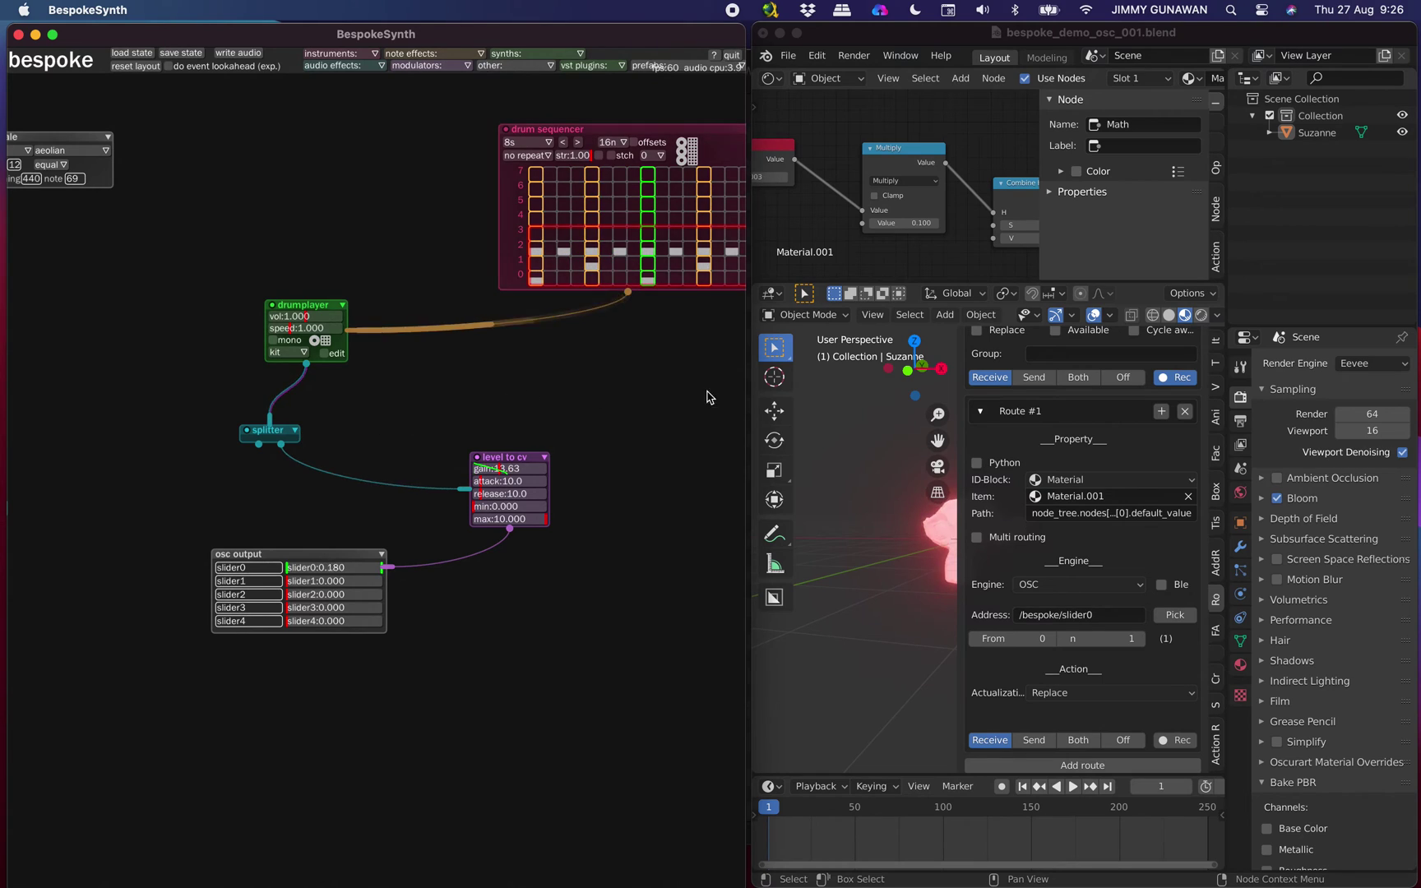
# Step: Narrow the BespokeSynth window, widen the Blender window beside it, and narrow the viewport's routes sidebar
pyautogui.moveTo(748, 395); pyautogui.dragTo(637, 411)
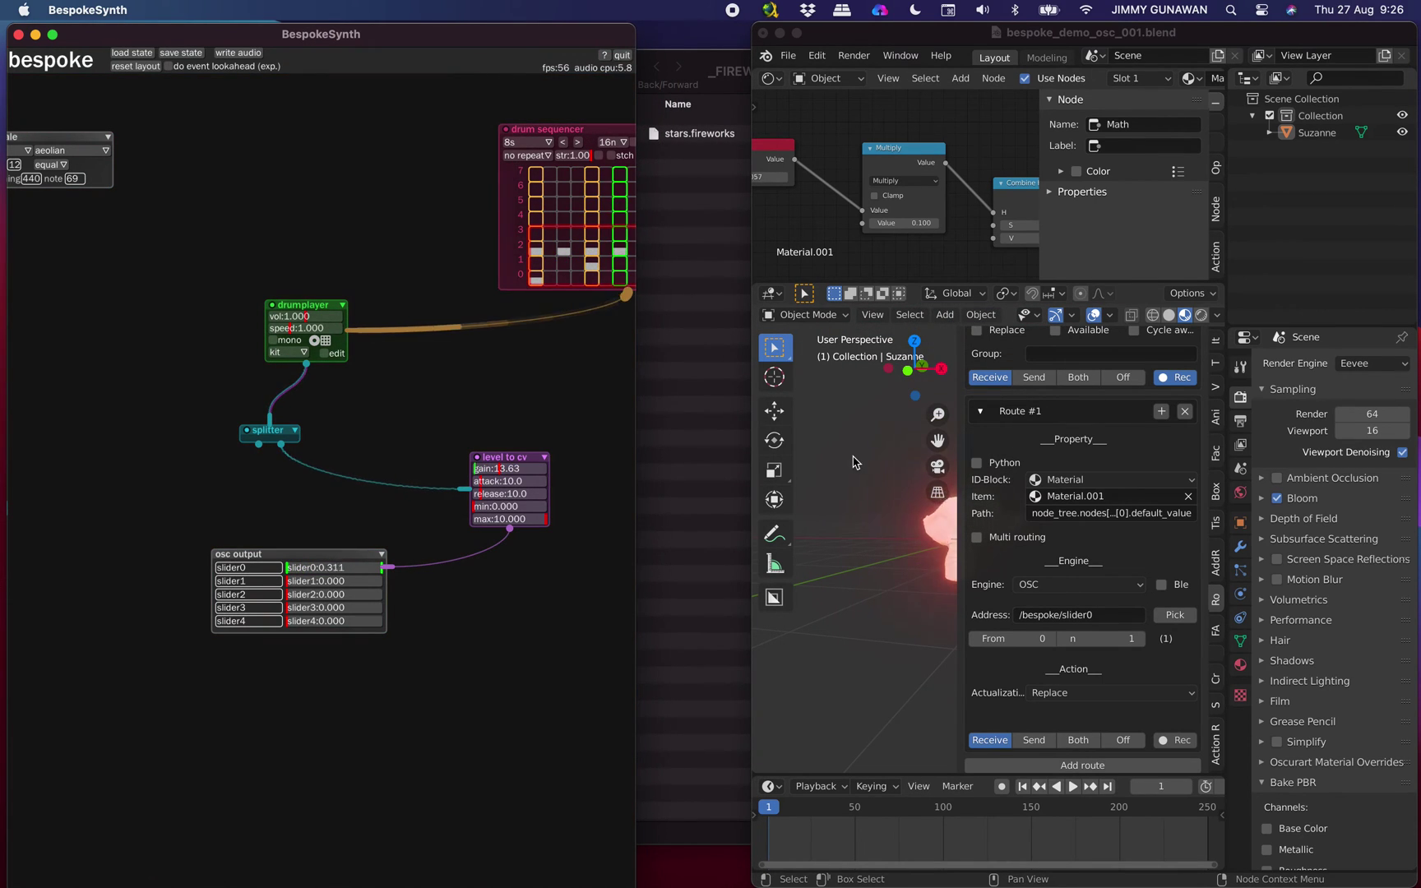
pyautogui.click(818, 431)
pyautogui.moveTo(752, 390); pyautogui.dragTo(648, 394)
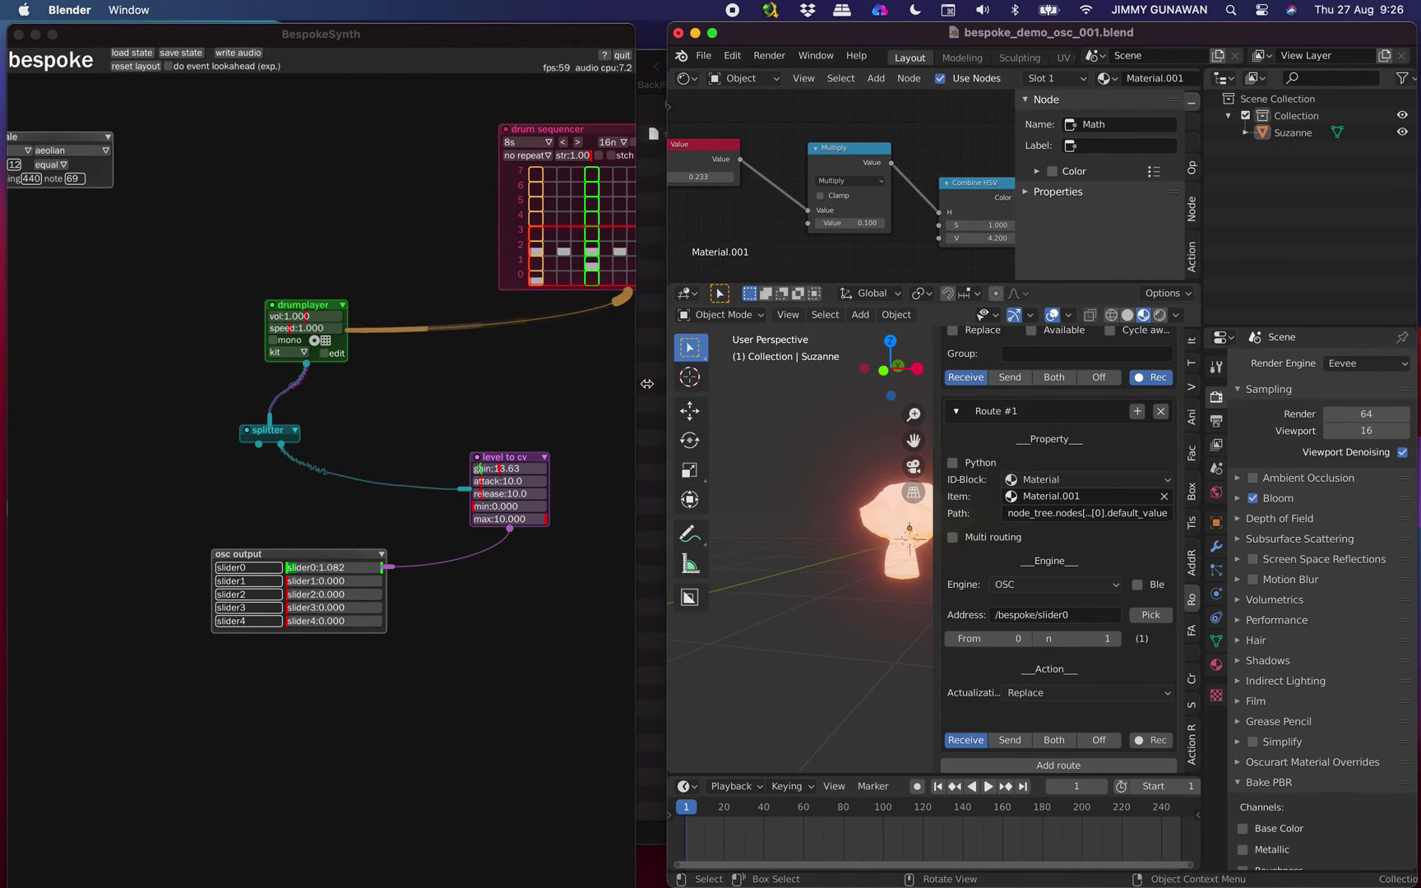
pyautogui.moveTo(933, 485); pyautogui.dragTo(1061, 501)
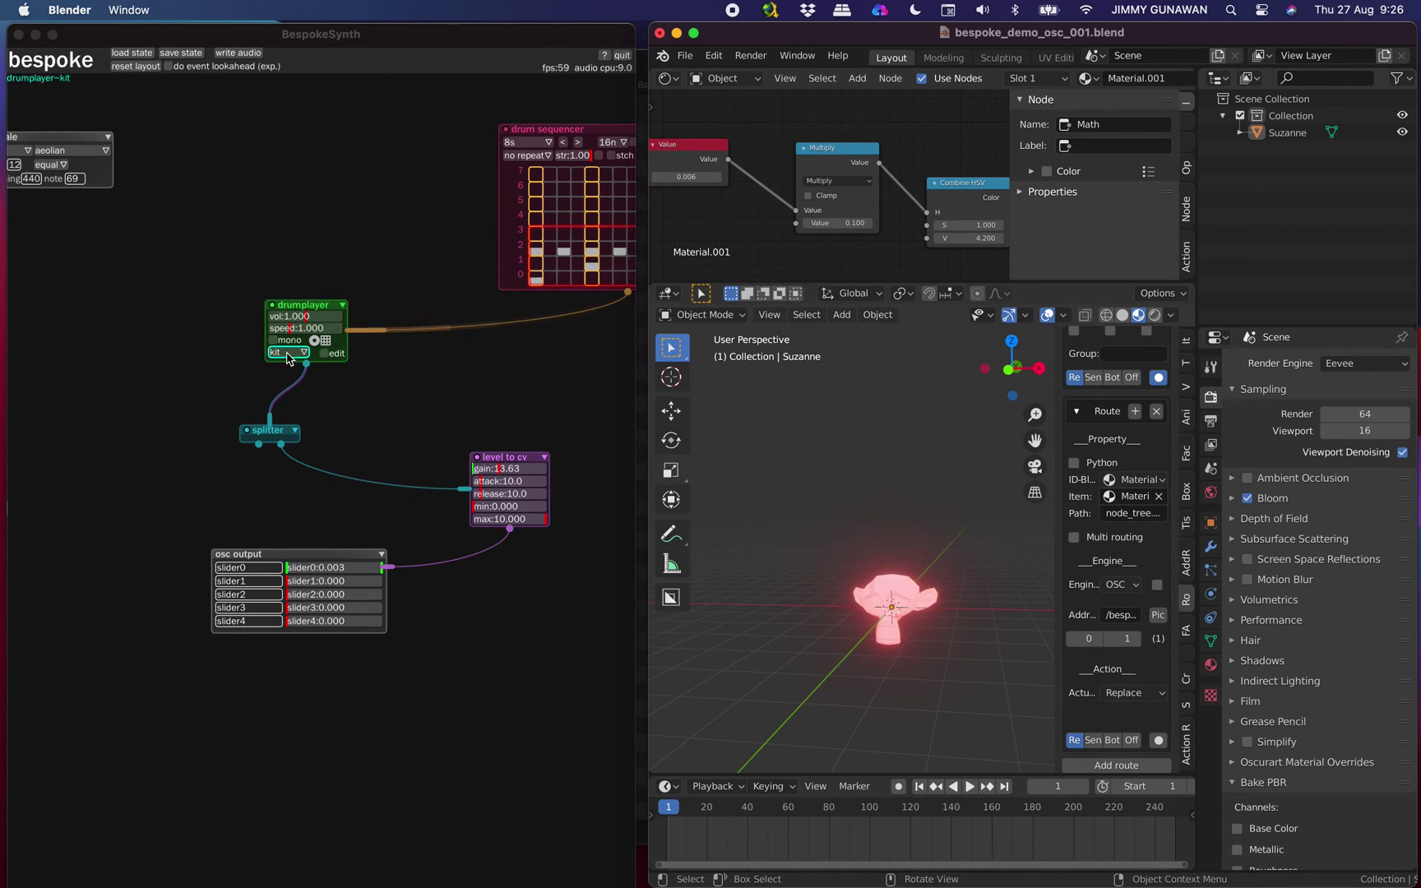
# Step: In BespokeSynth, connect the drumplayer splitter's free output to the gain module
pyautogui.click(304, 228)
pyautogui.press('space')
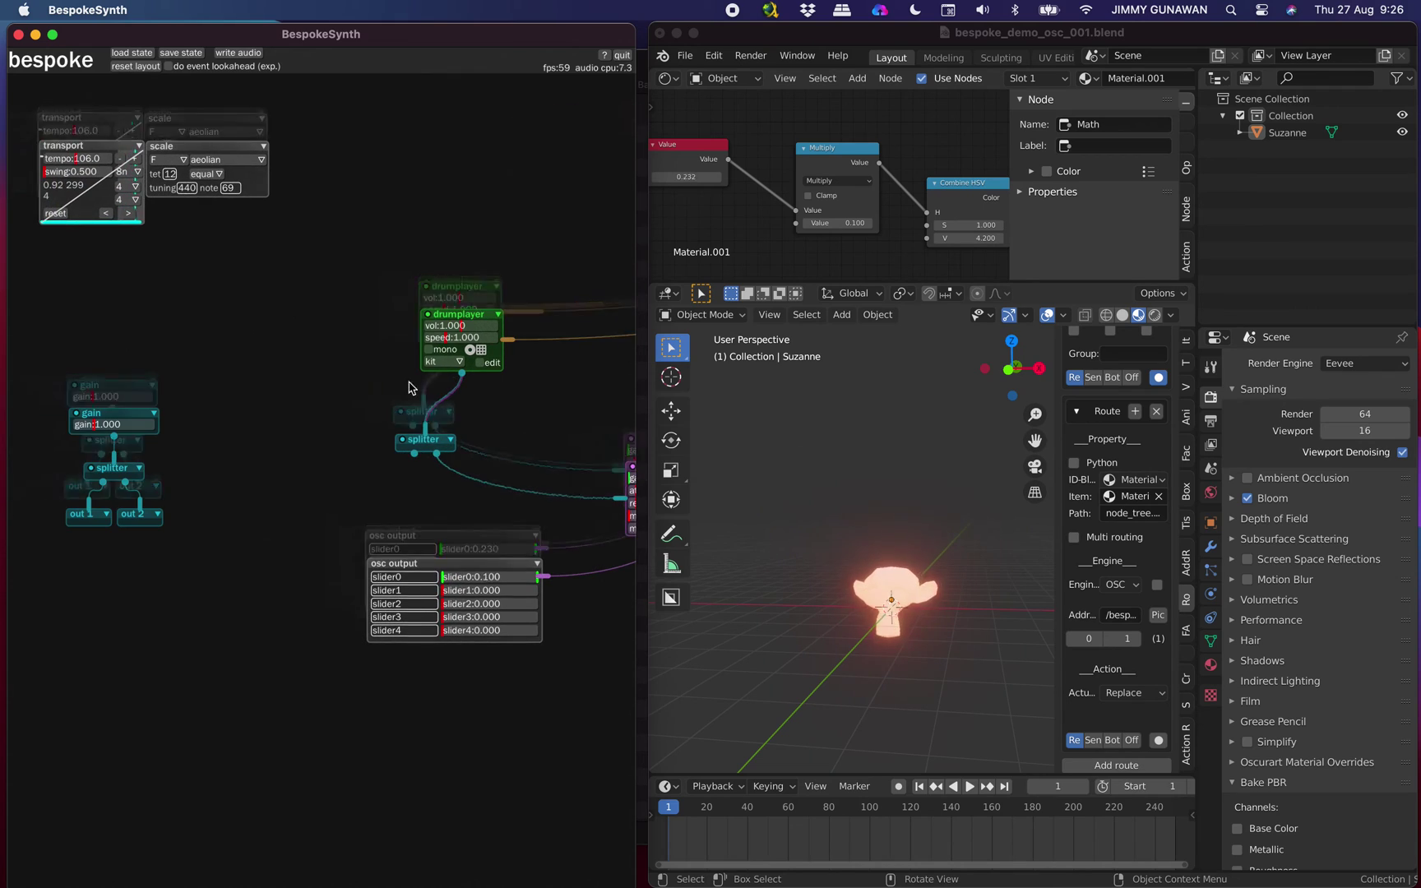
pyautogui.moveTo(414, 454); pyautogui.dragTo(163, 415)
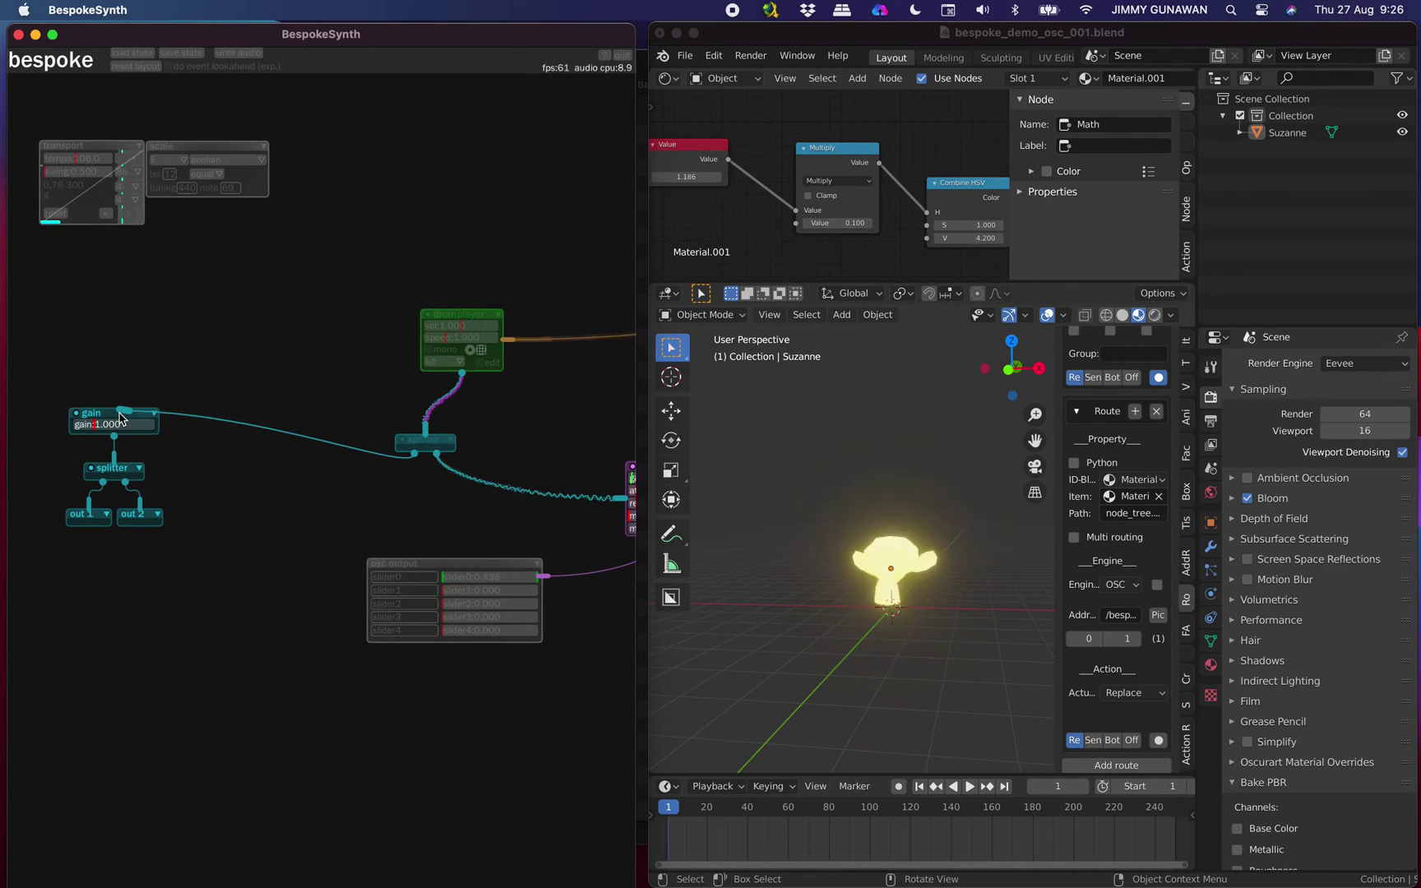
pyautogui.hscroll(5, 366, 371)
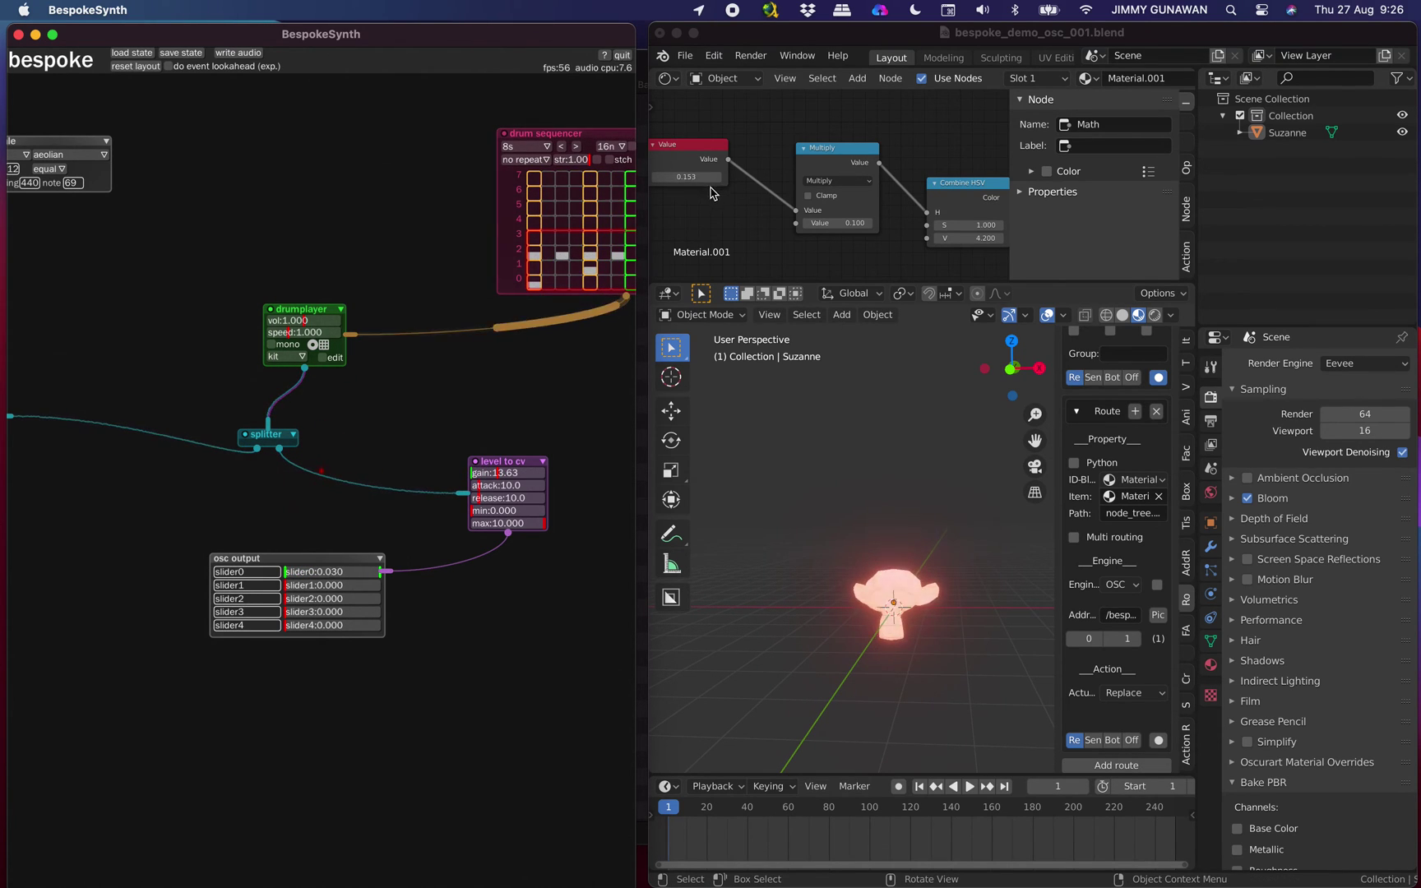
# Step: Switch to Blender, collapse the node editor's sidebar, and frame the node chain up to the Emission input
pyautogui.hscroll(-3, 763, 214)
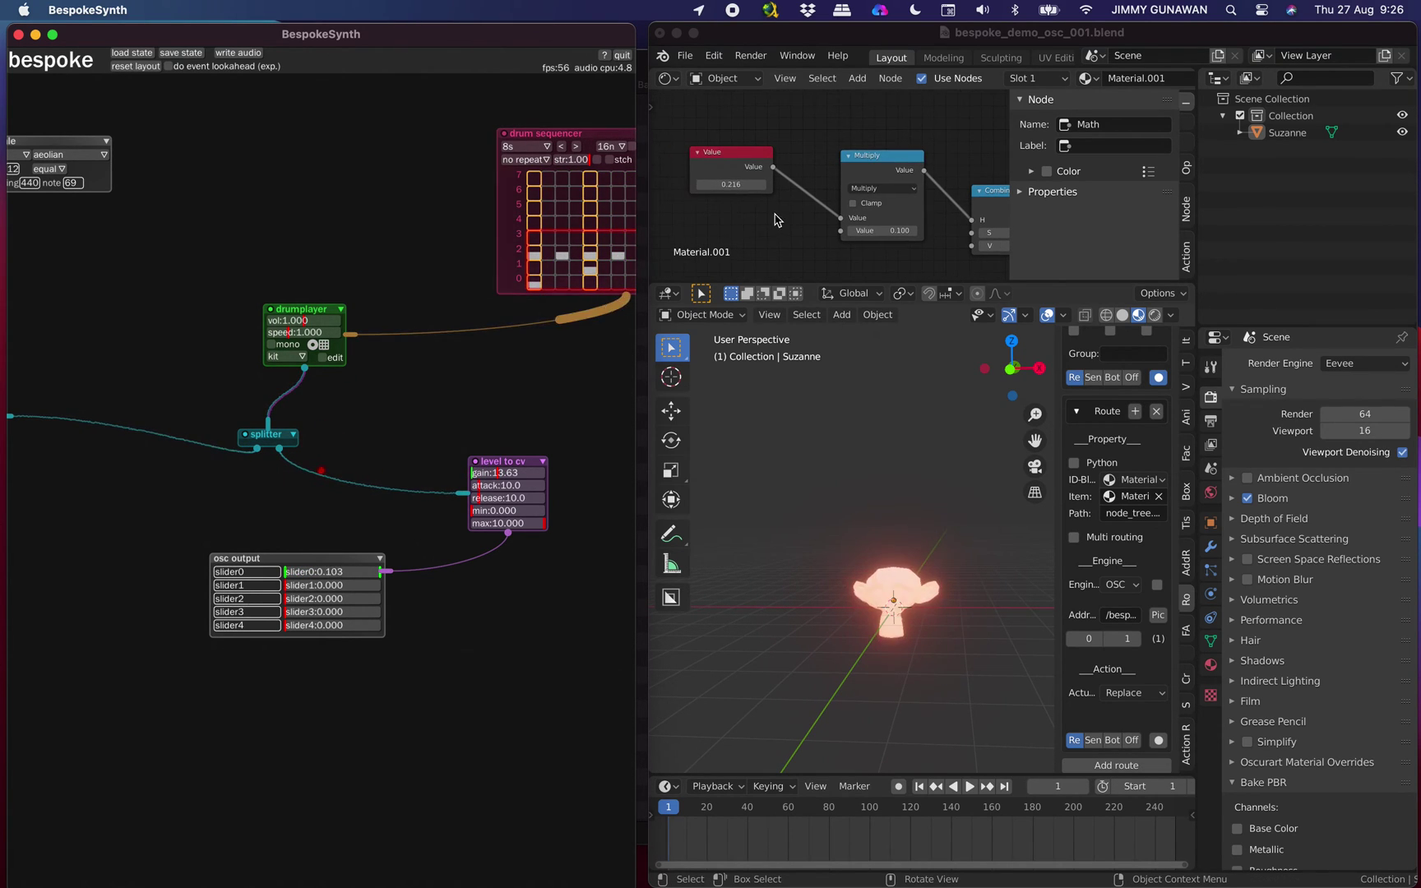
pyautogui.click(1008, 152)
pyautogui.moveTo(1005, 177); pyautogui.dragTo(1252, 220)
pyautogui.moveTo(1068, 196); pyautogui.dragTo(928, 208, button='middle')
pyautogui.scroll(-2, 1044, 166)
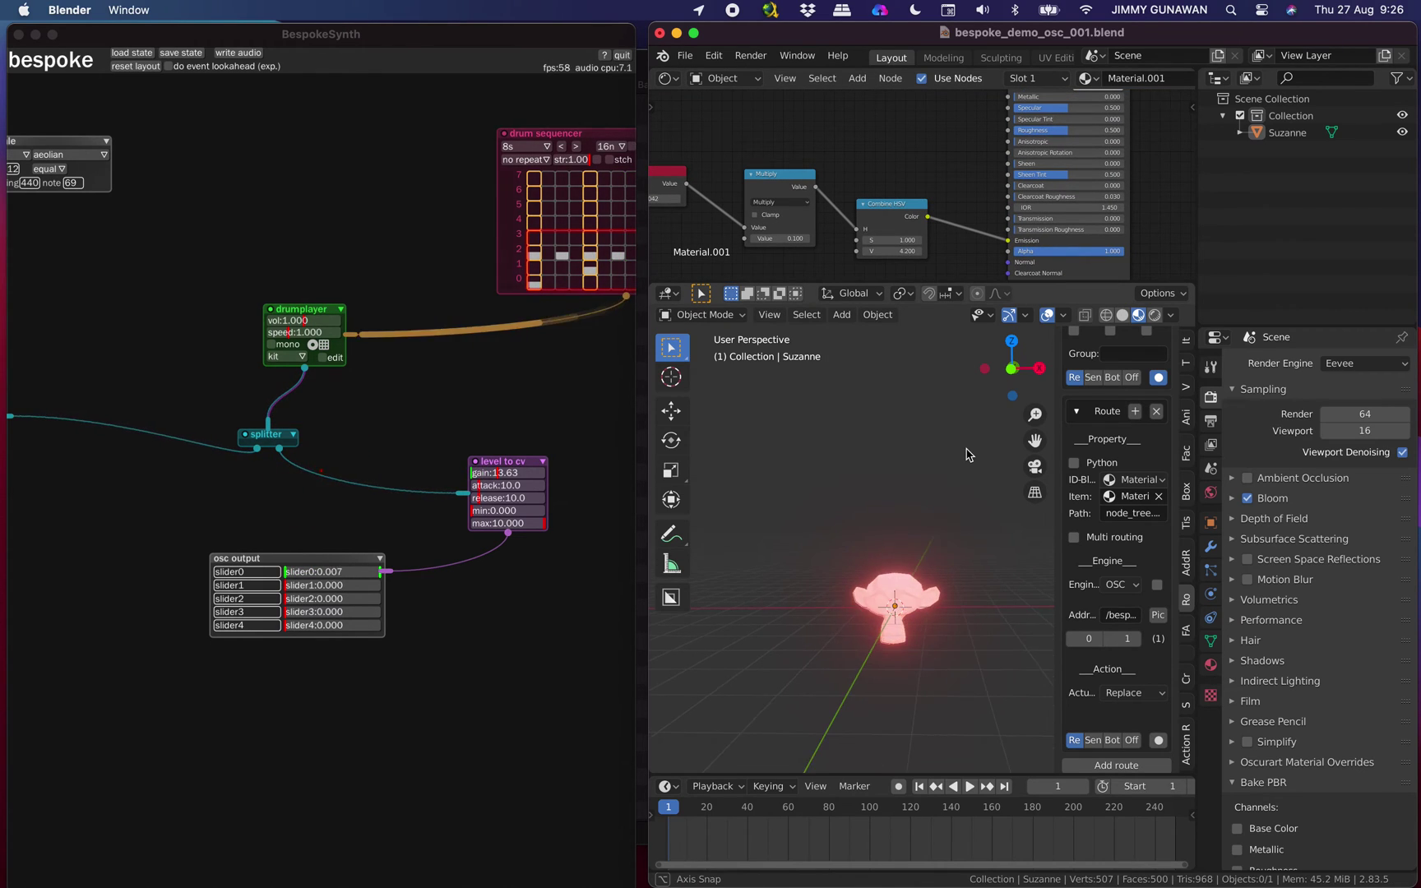
# Step: Widen the viewport's routes sidebar and select Suzanne
pyautogui.moveTo(900, 444); pyautogui.dragTo(857, 445, button='middle')
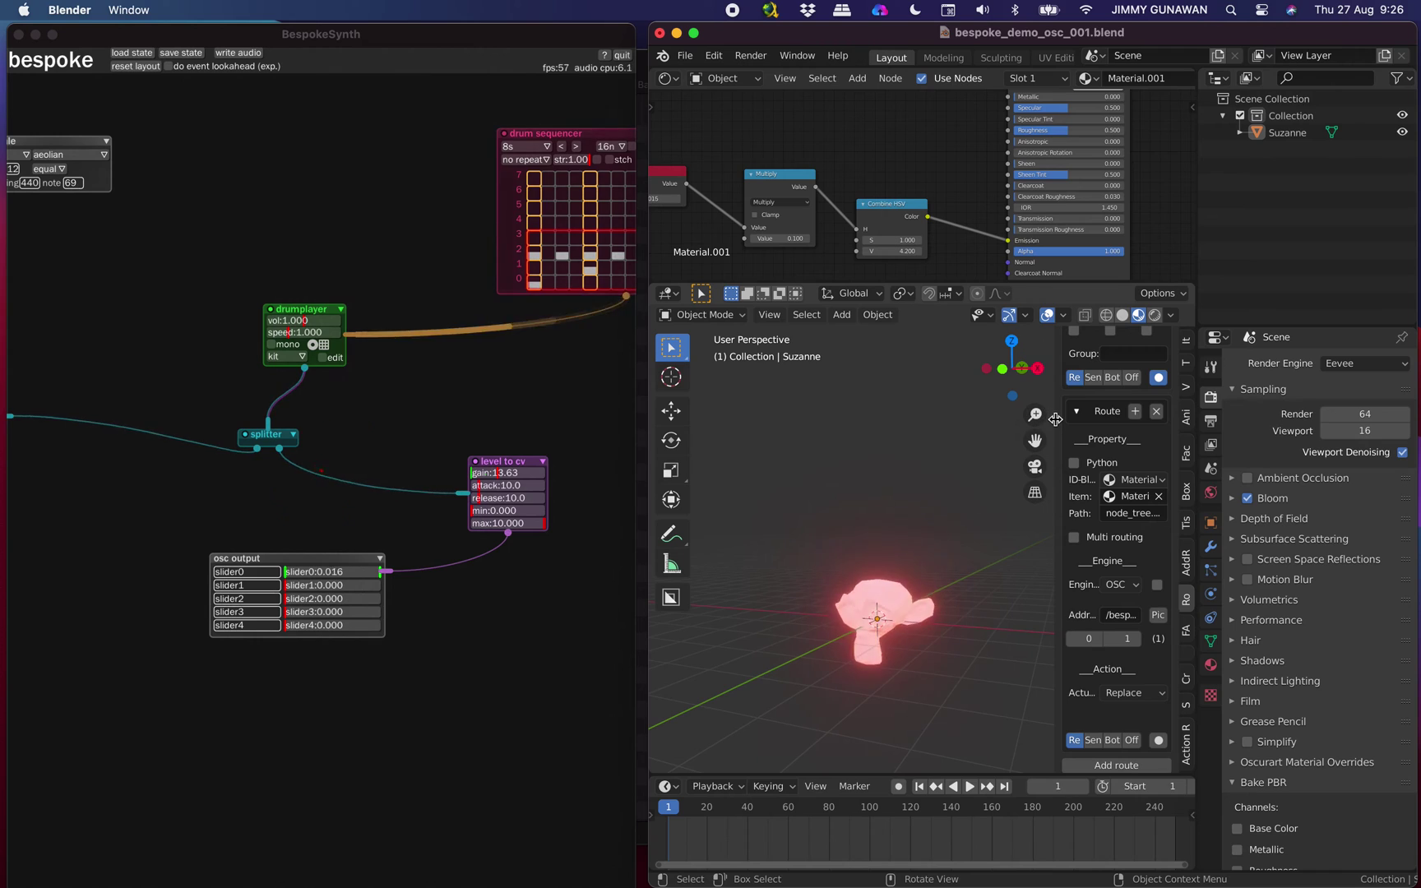
pyautogui.moveTo(1056, 419); pyautogui.dragTo(1009, 418)
pyautogui.click(873, 591)
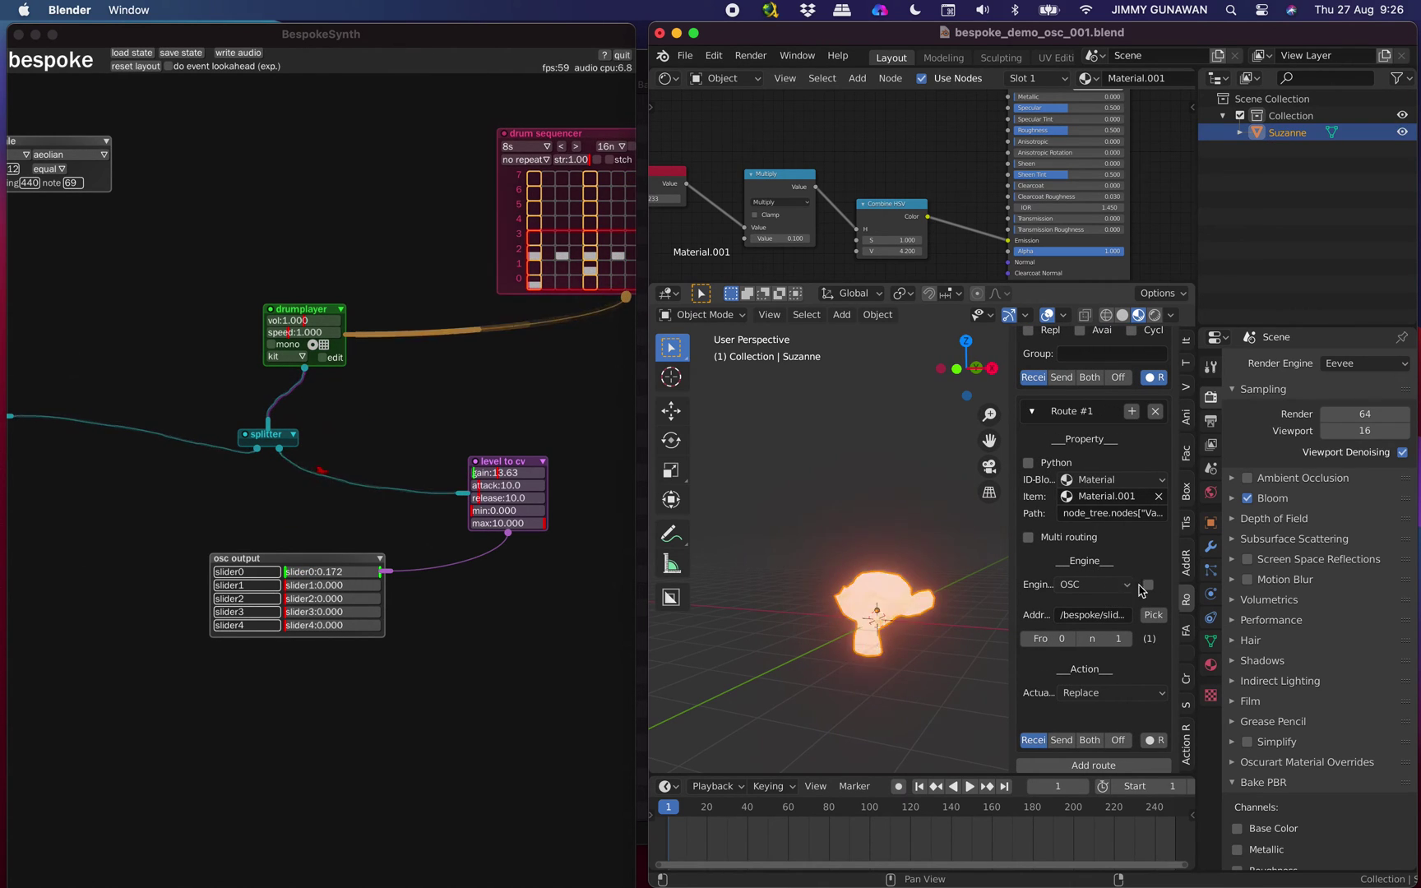
pyautogui.moveTo(872, 591); pyautogui.dragTo(914, 576, button='middle')
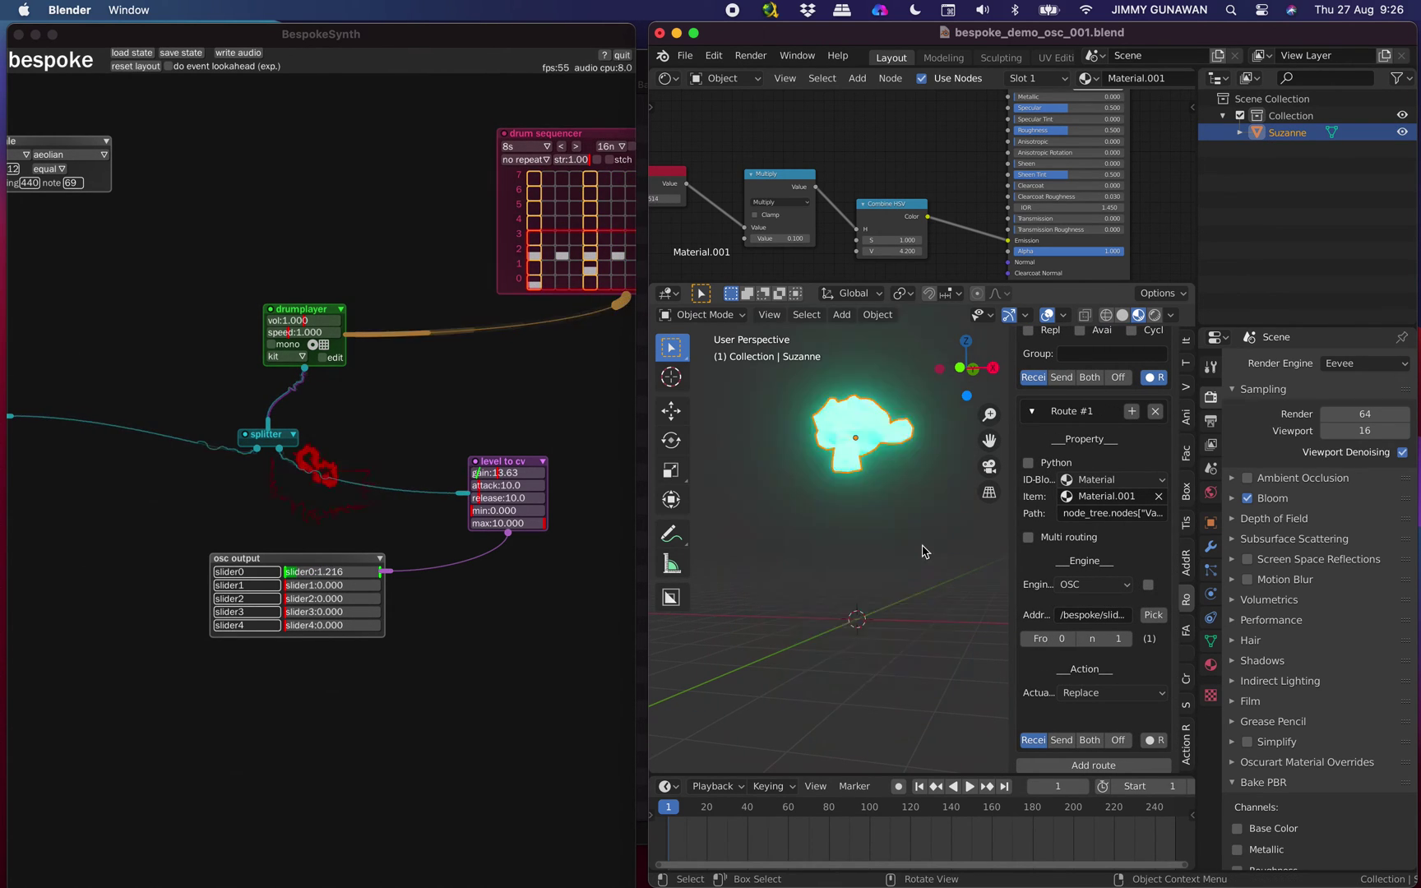
# Step: Deselect Suzanne, set the Combine HSV node's V to 0.000, and save the file
pyautogui.click(889, 578)
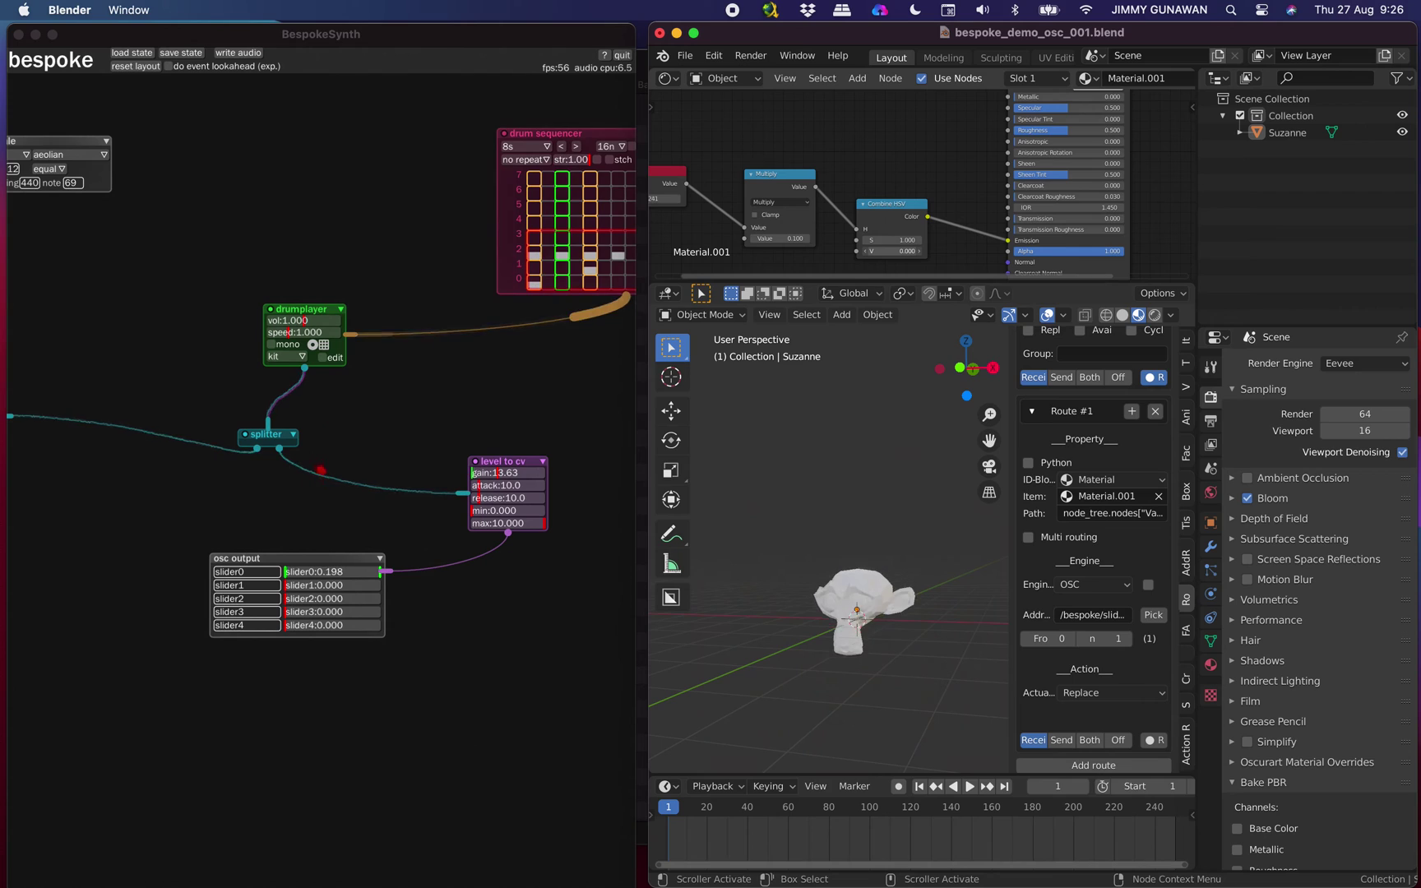
pyautogui.press('super+s')
pyautogui.moveTo(895, 169); pyautogui.dragTo(902, 156, button='middle')
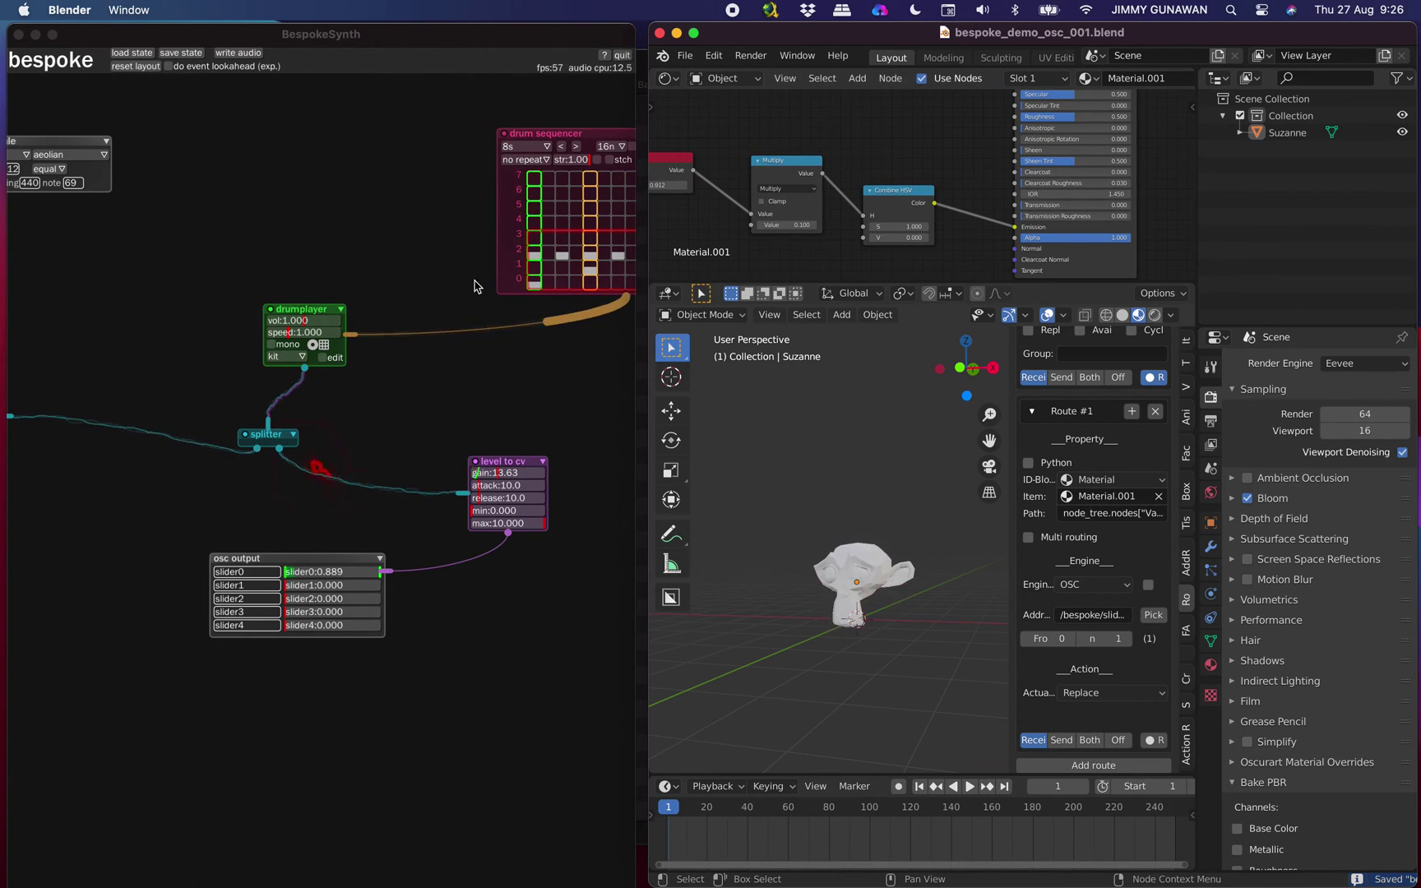
# Step: Switch to BespokeSynth and set slider1 of the osc output module to 0.500
pyautogui.click(348, 261)
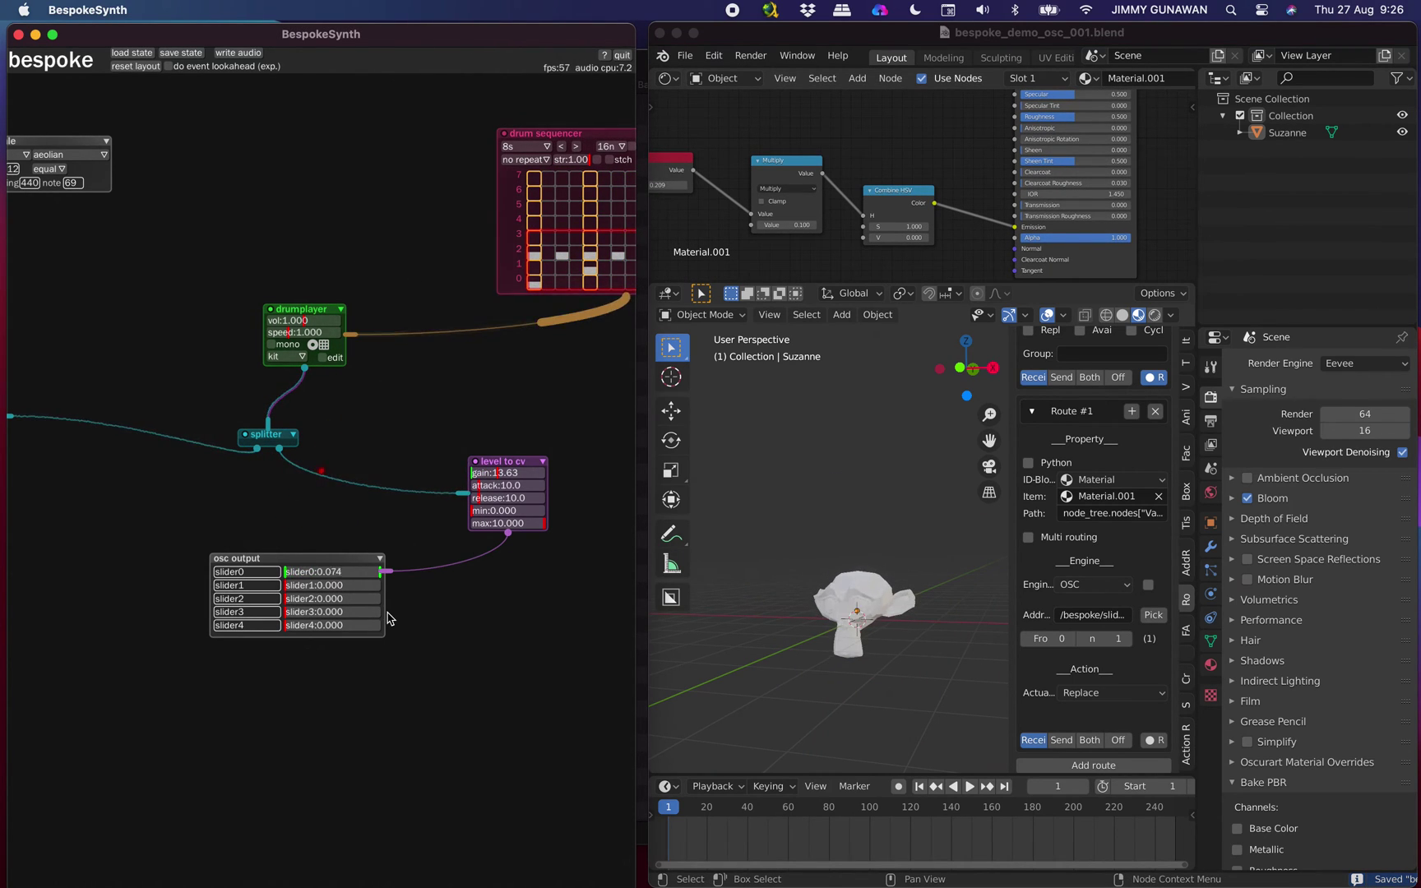
pyautogui.click(319, 586)
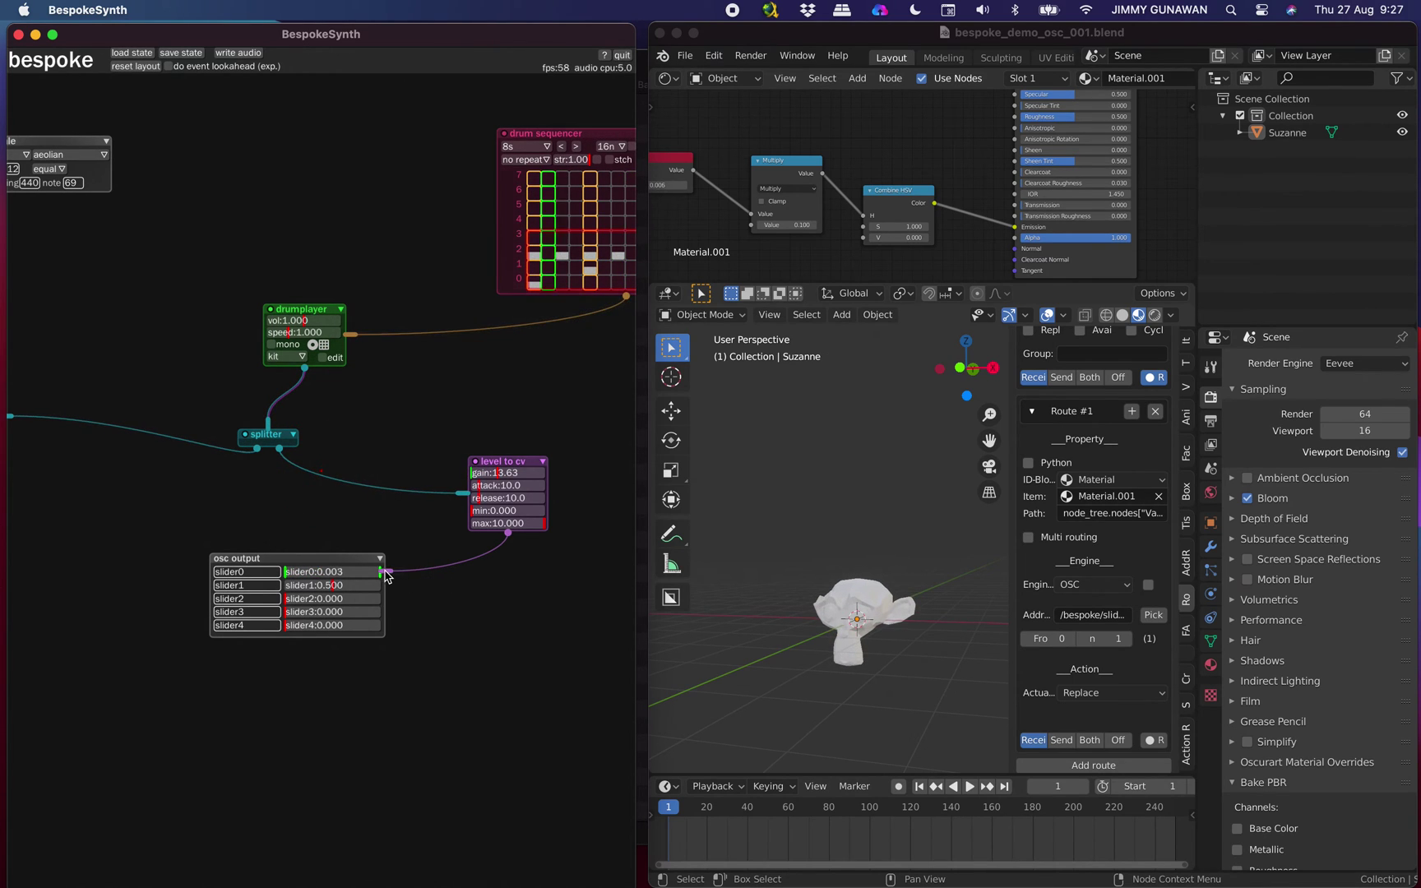
pyautogui.scroll(-2, 392, 573)
pyautogui.scroll(3, 393, 573)
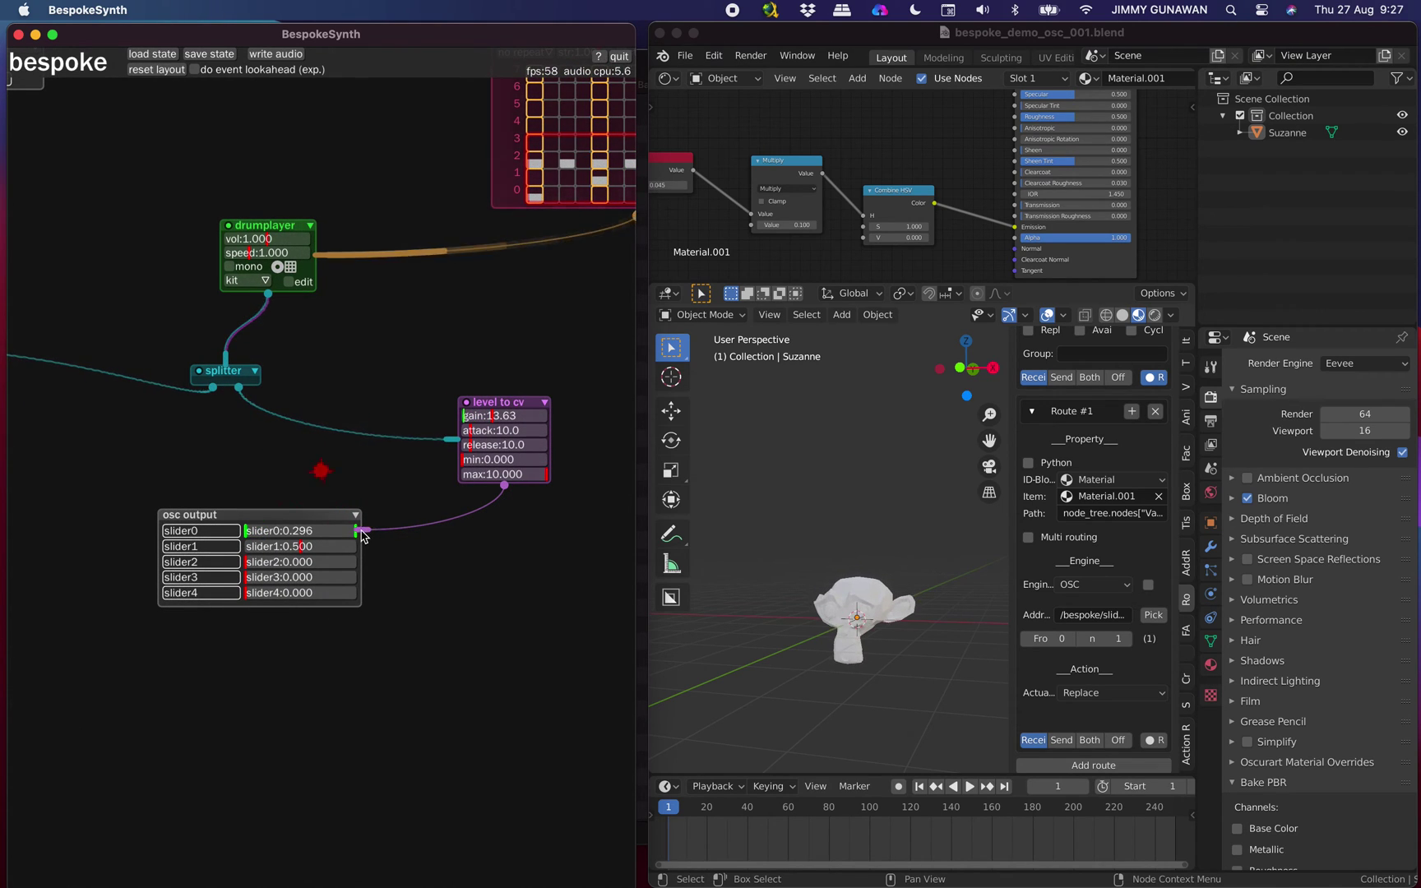
# Step: Reposition the osc output module and disconnect the level to cv module from slider0
pyautogui.moveTo(321, 257); pyautogui.dragTo(393, 323)
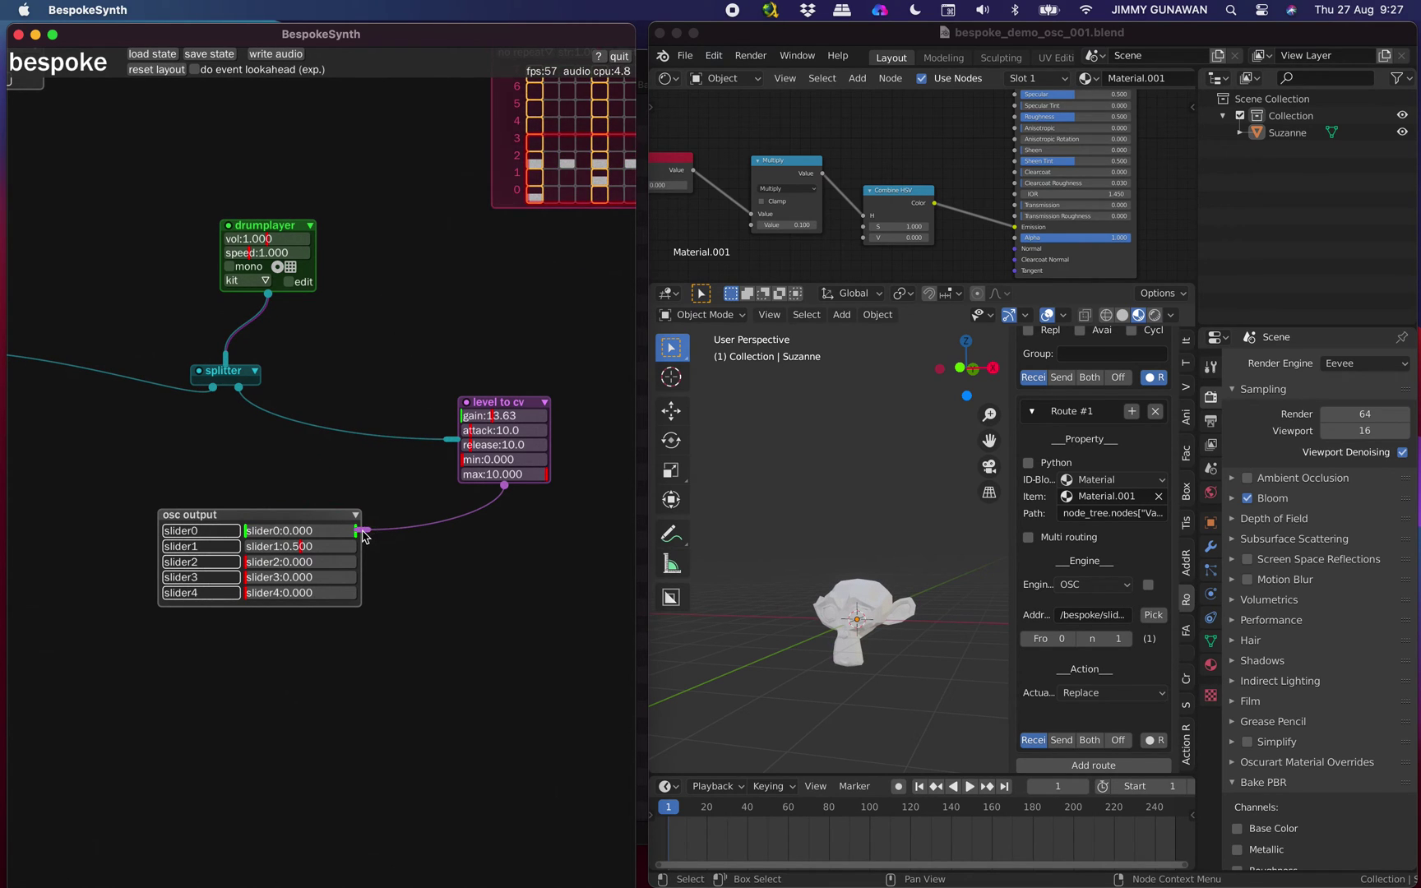
pyautogui.moveTo(343, 520); pyautogui.dragTo(320, 528)
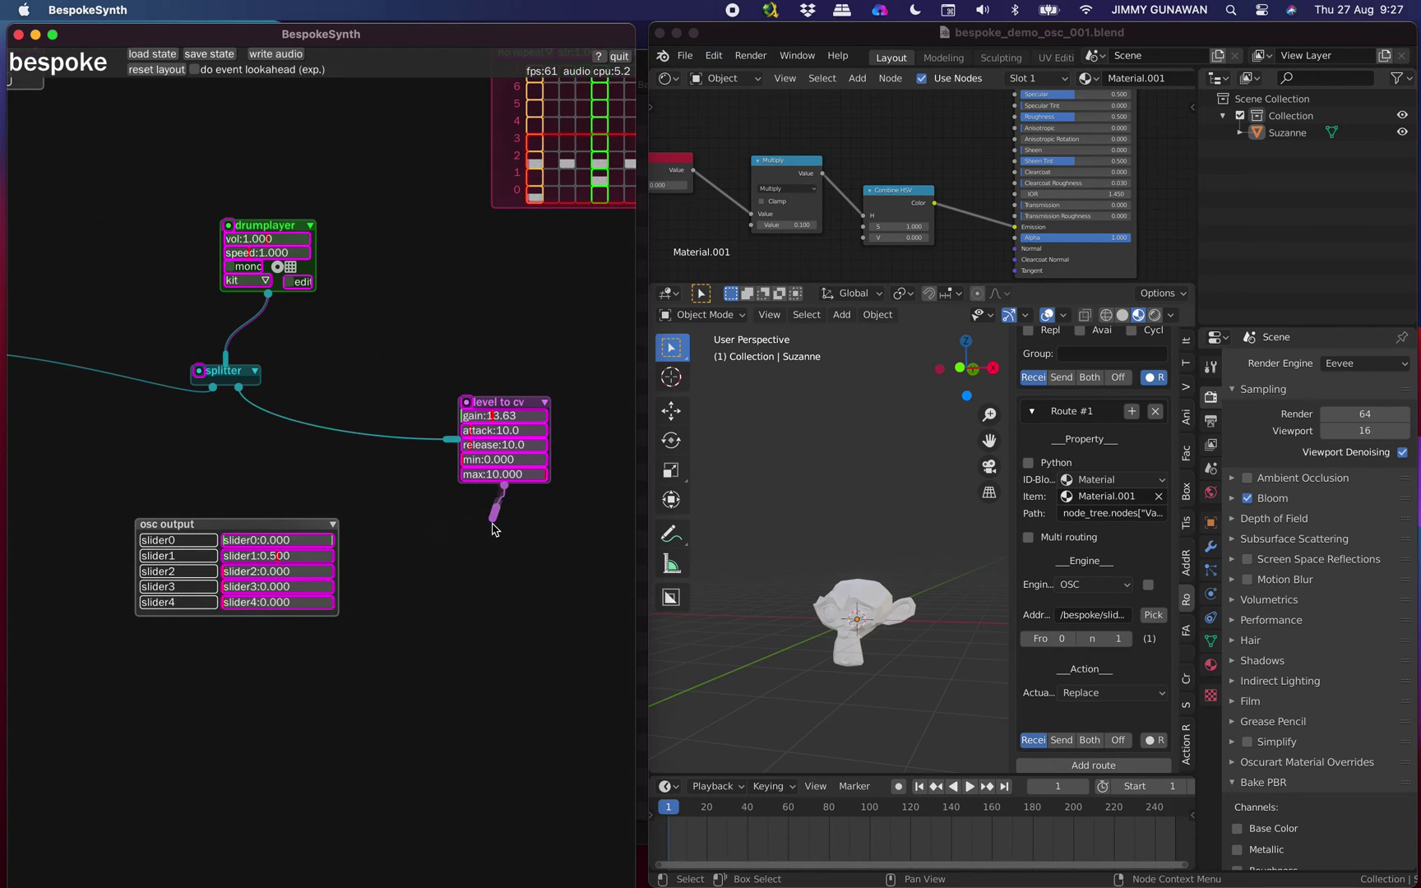
pyautogui.moveTo(504, 486); pyautogui.dragTo(495, 573)
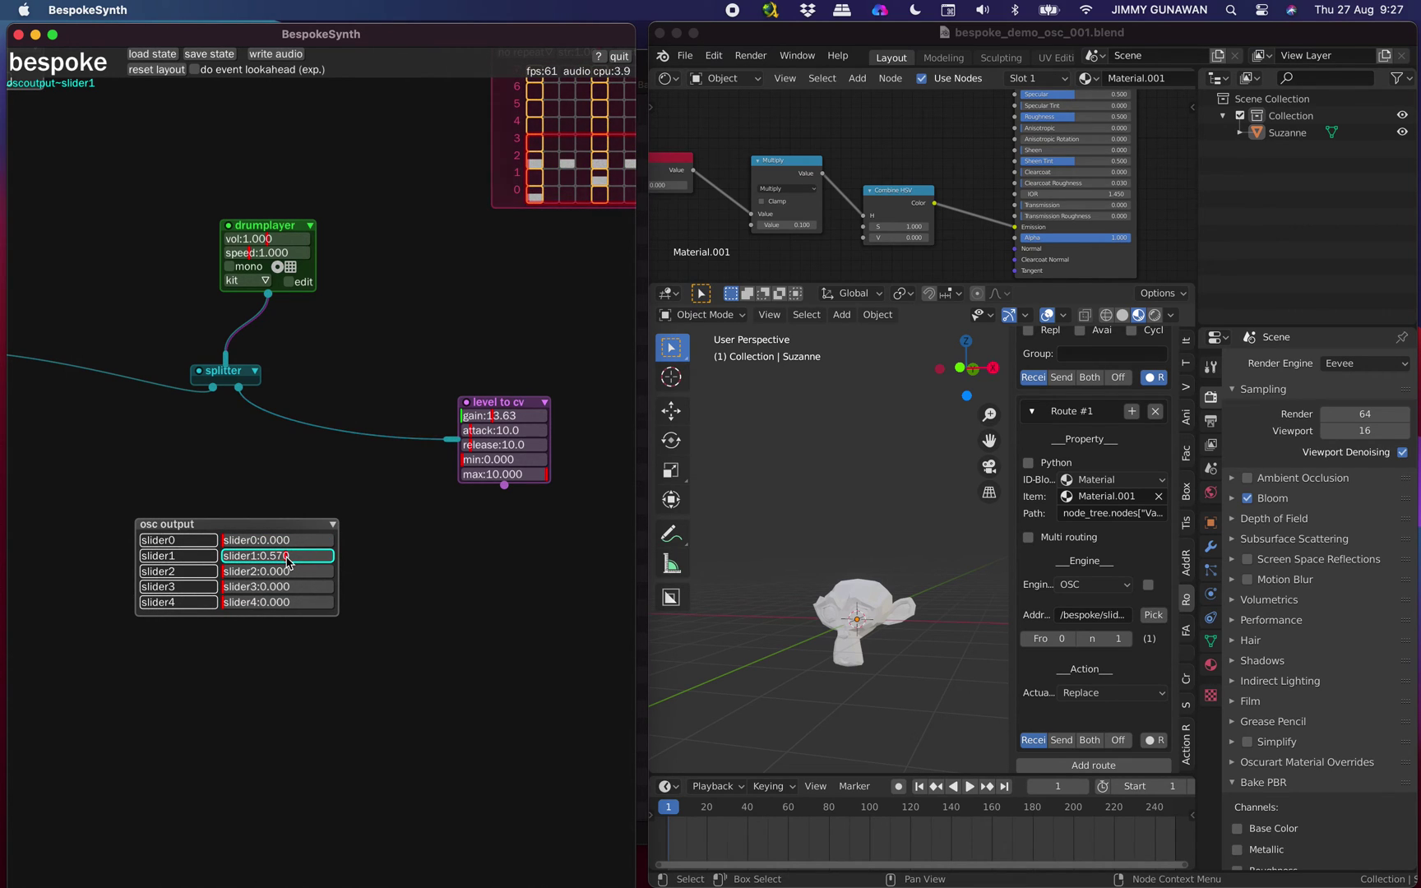
# Step: Set the osc output module's slider1 to about 0.264
pyautogui.click(209, 561)
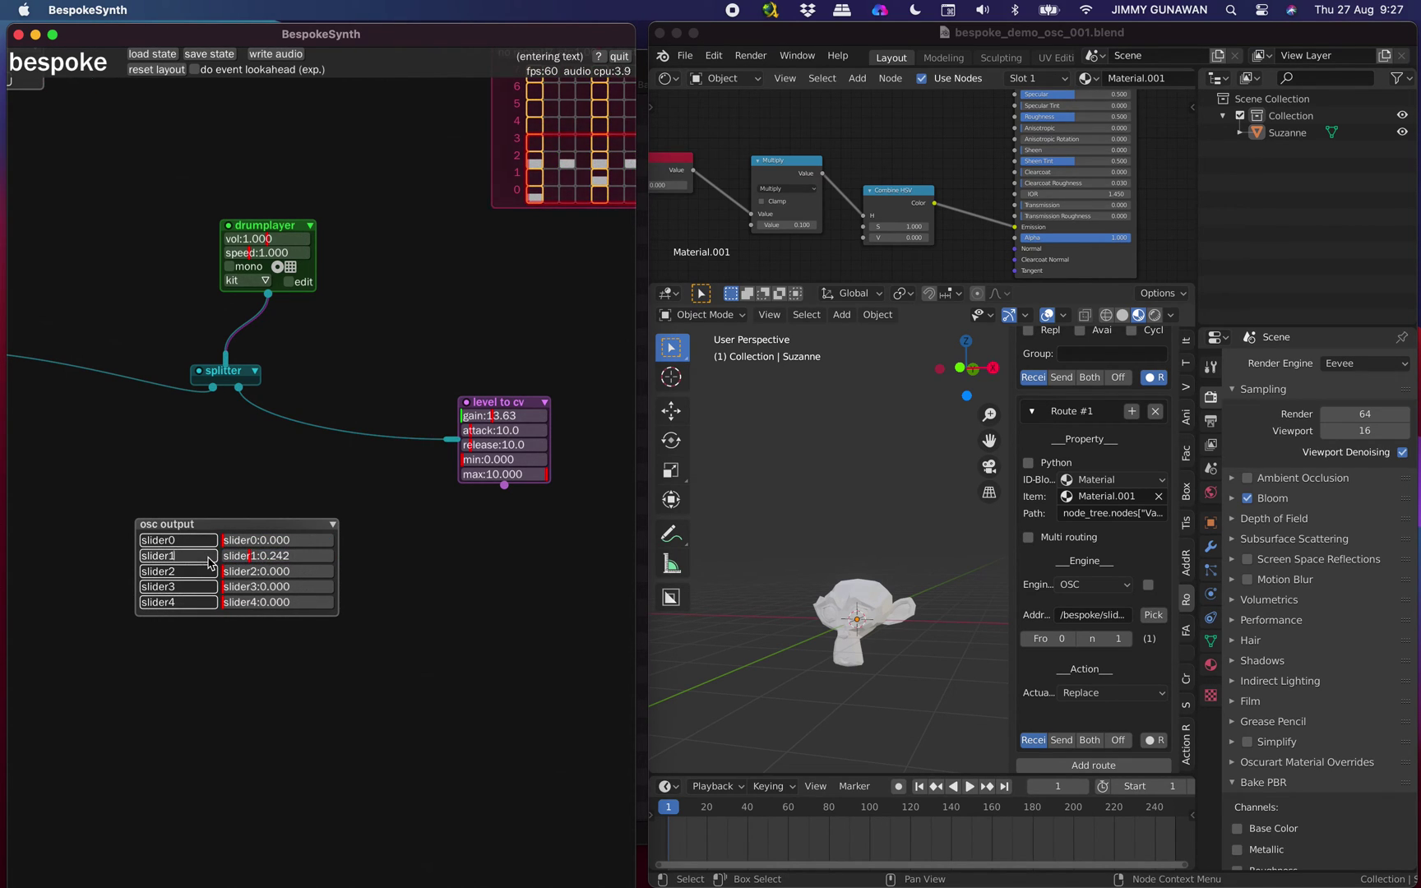
pyautogui.rightClick(280, 554)
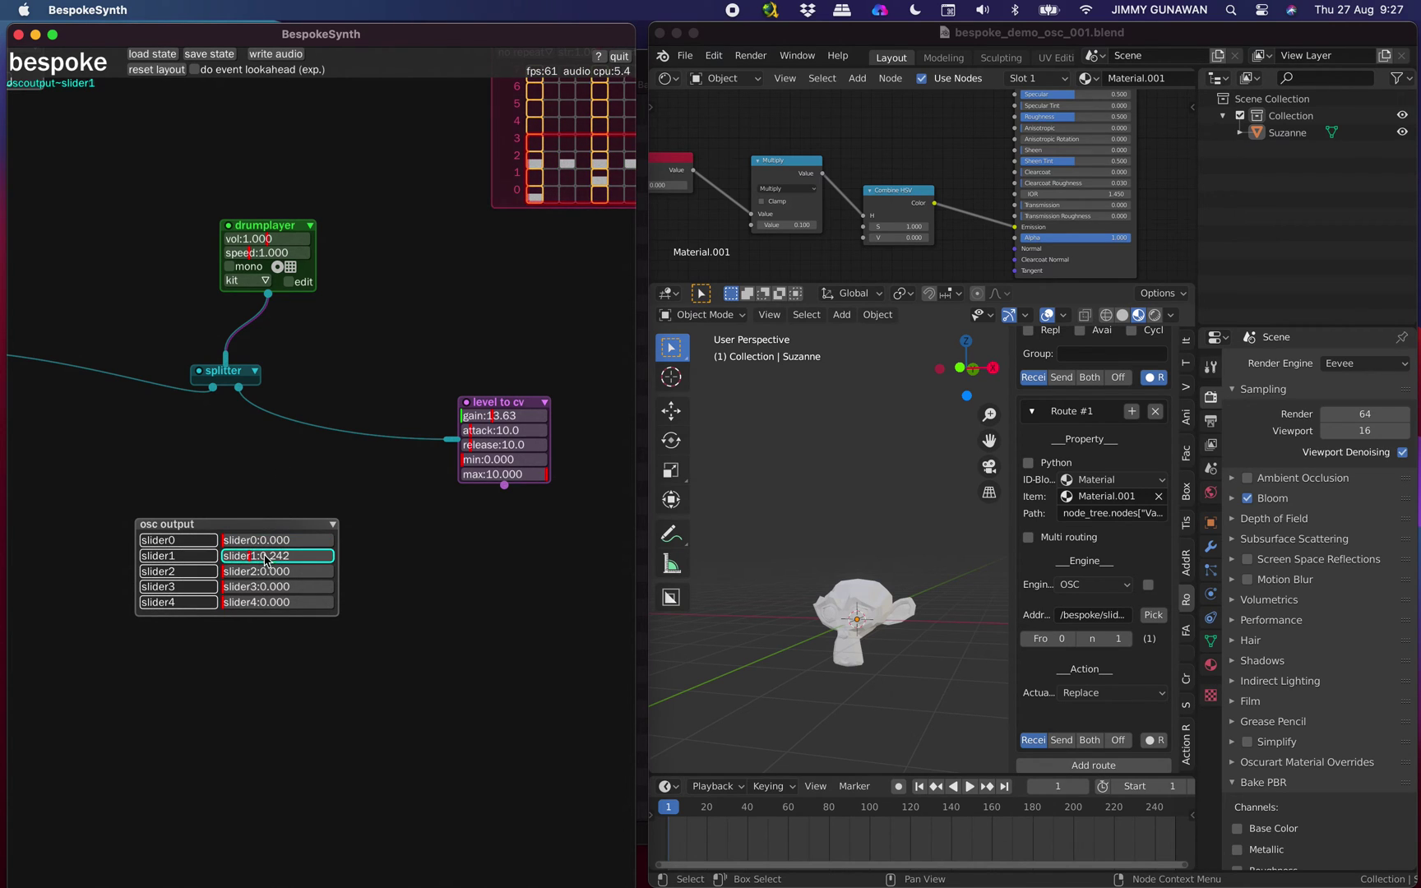
pyautogui.press('alt')
pyautogui.moveTo(244, 555); pyautogui.dragTo(243, 557)
# Step: Add an LFO to slider1 with a bias of 0.347 and spread its low and high values further apart
pyautogui.rightClick(254, 563)
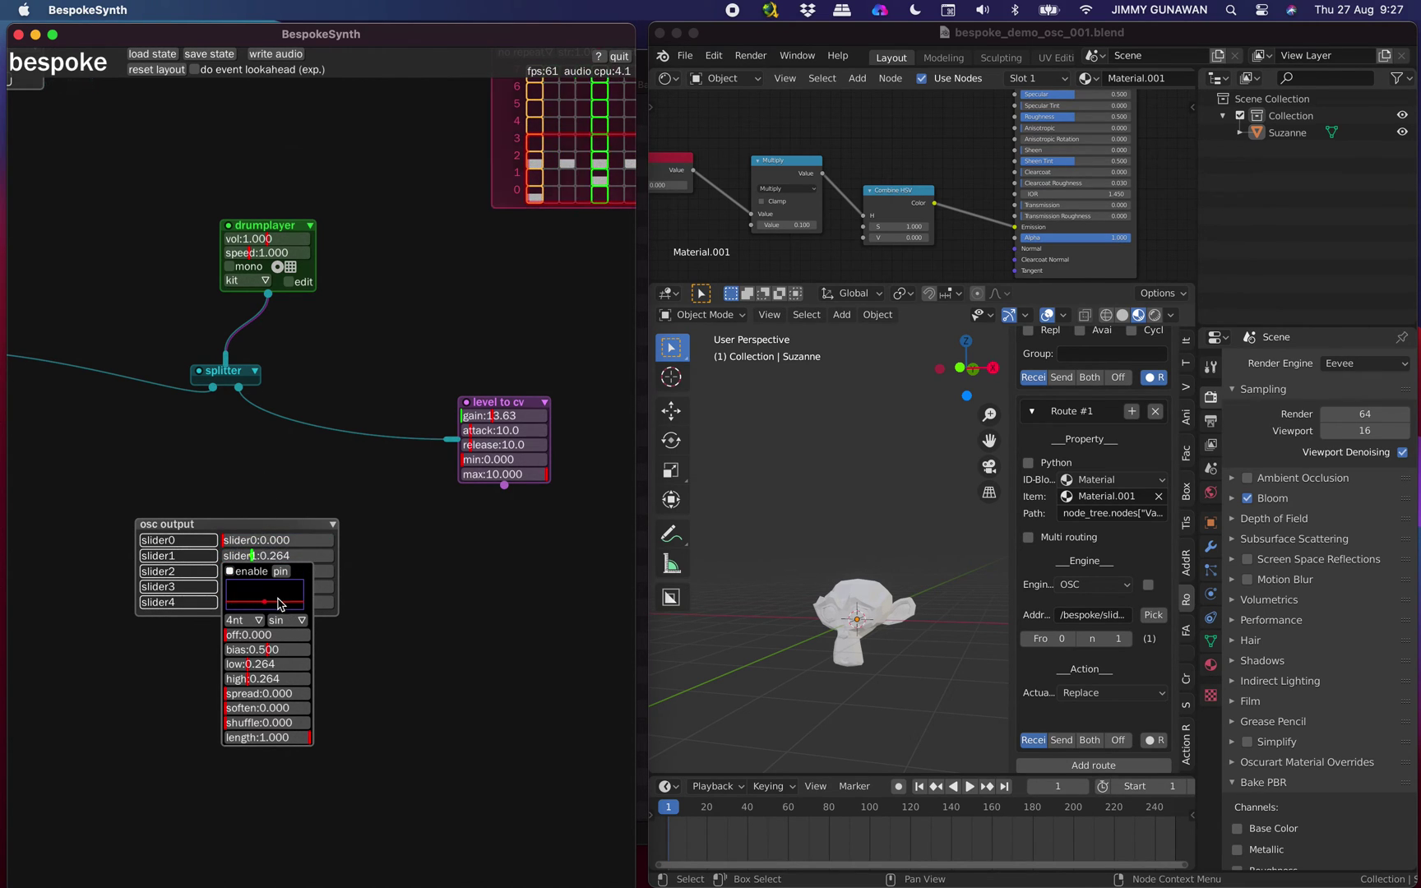
pyautogui.click(254, 650)
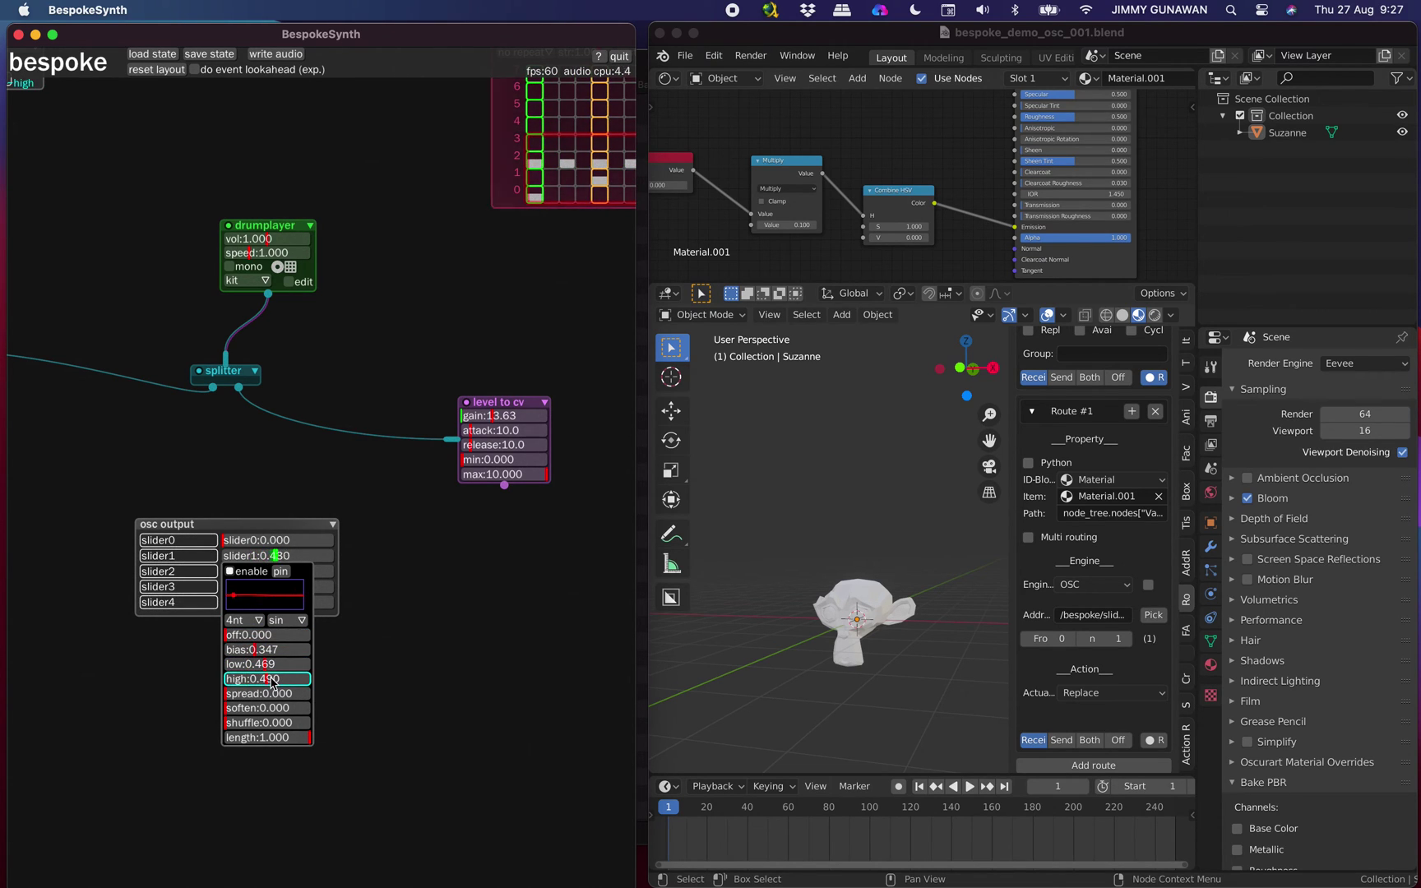
pyautogui.click(272, 680)
pyautogui.click(254, 664)
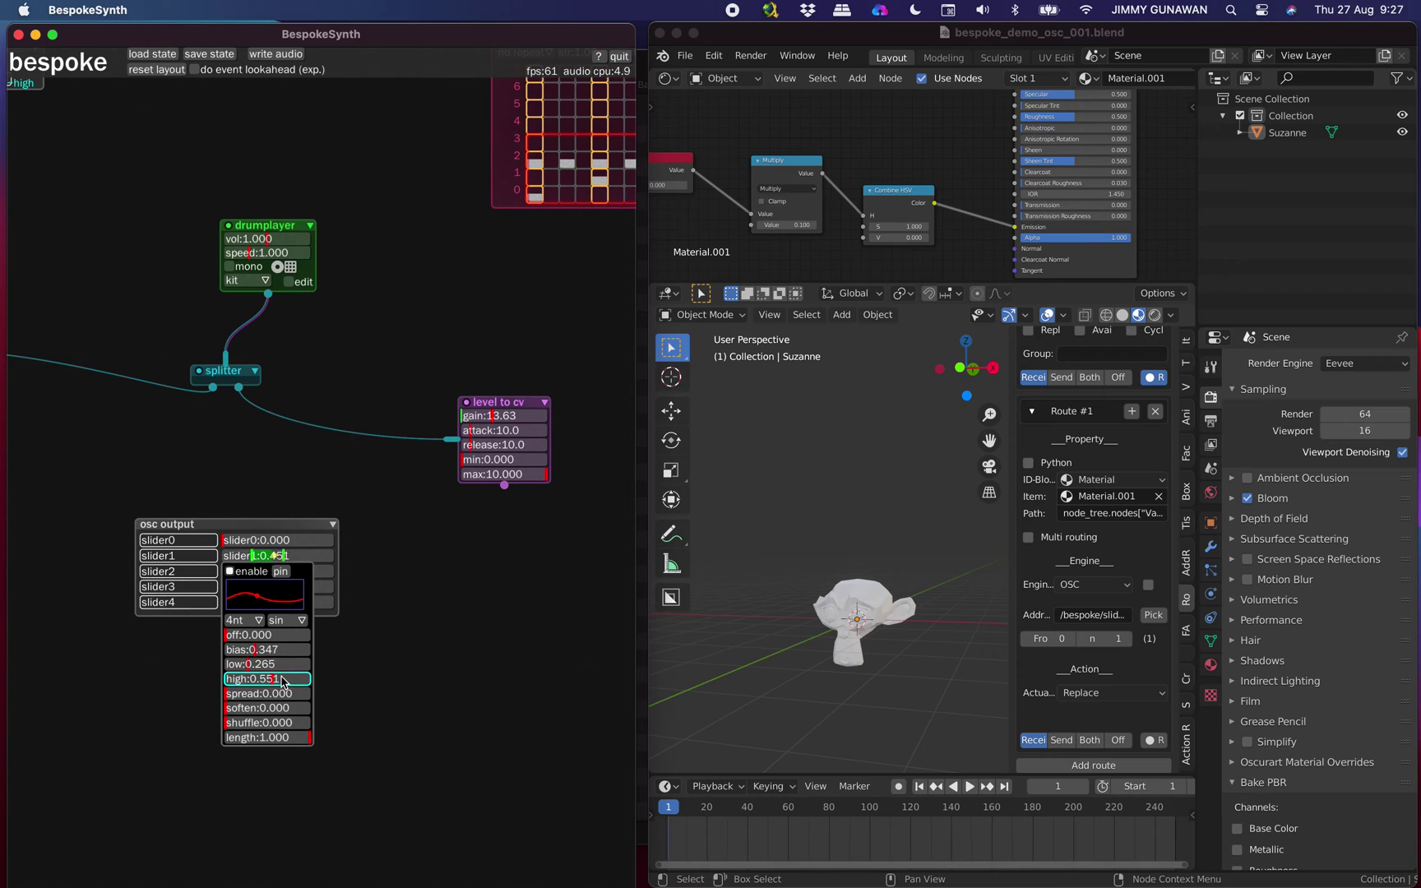
pyautogui.moveTo(272, 689); pyautogui.dragTo(266, 727)
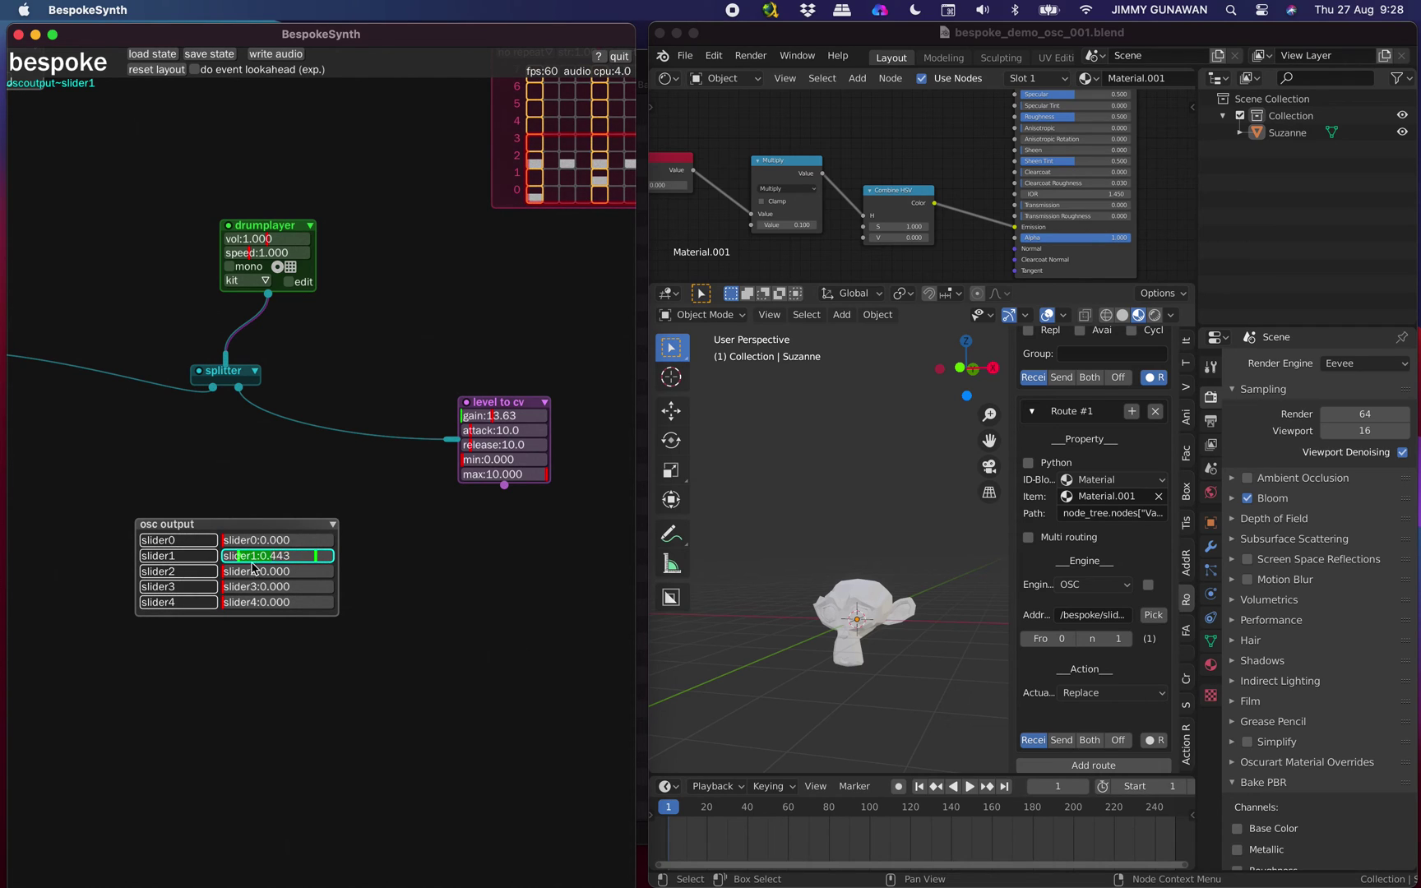
# Step: Reconnect the level to cv module's output to slider0 of the osc output module
pyautogui.rightClick(279, 561)
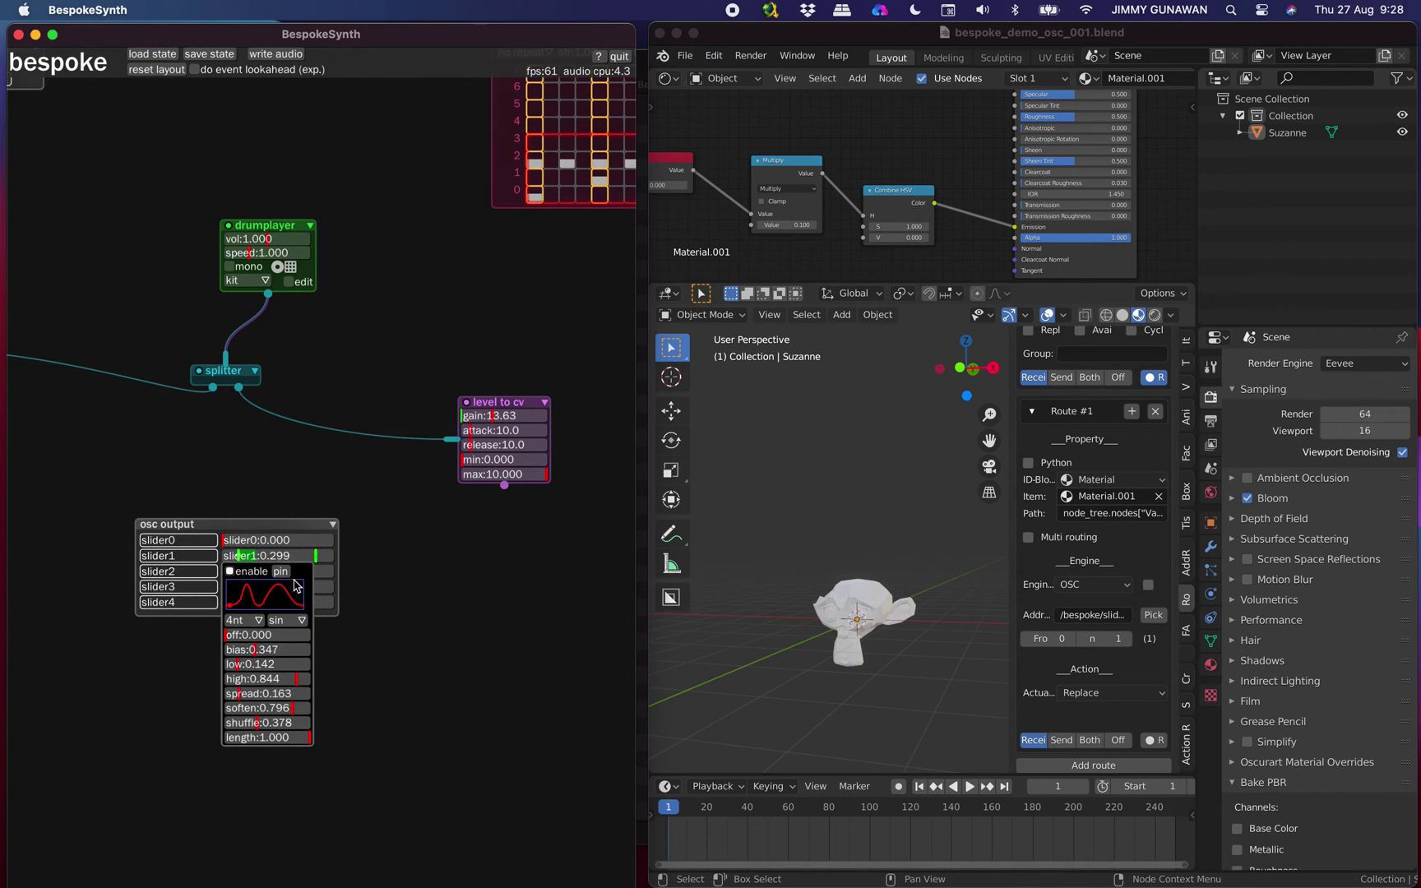
pyautogui.click(413, 587)
pyautogui.rightClick(292, 556)
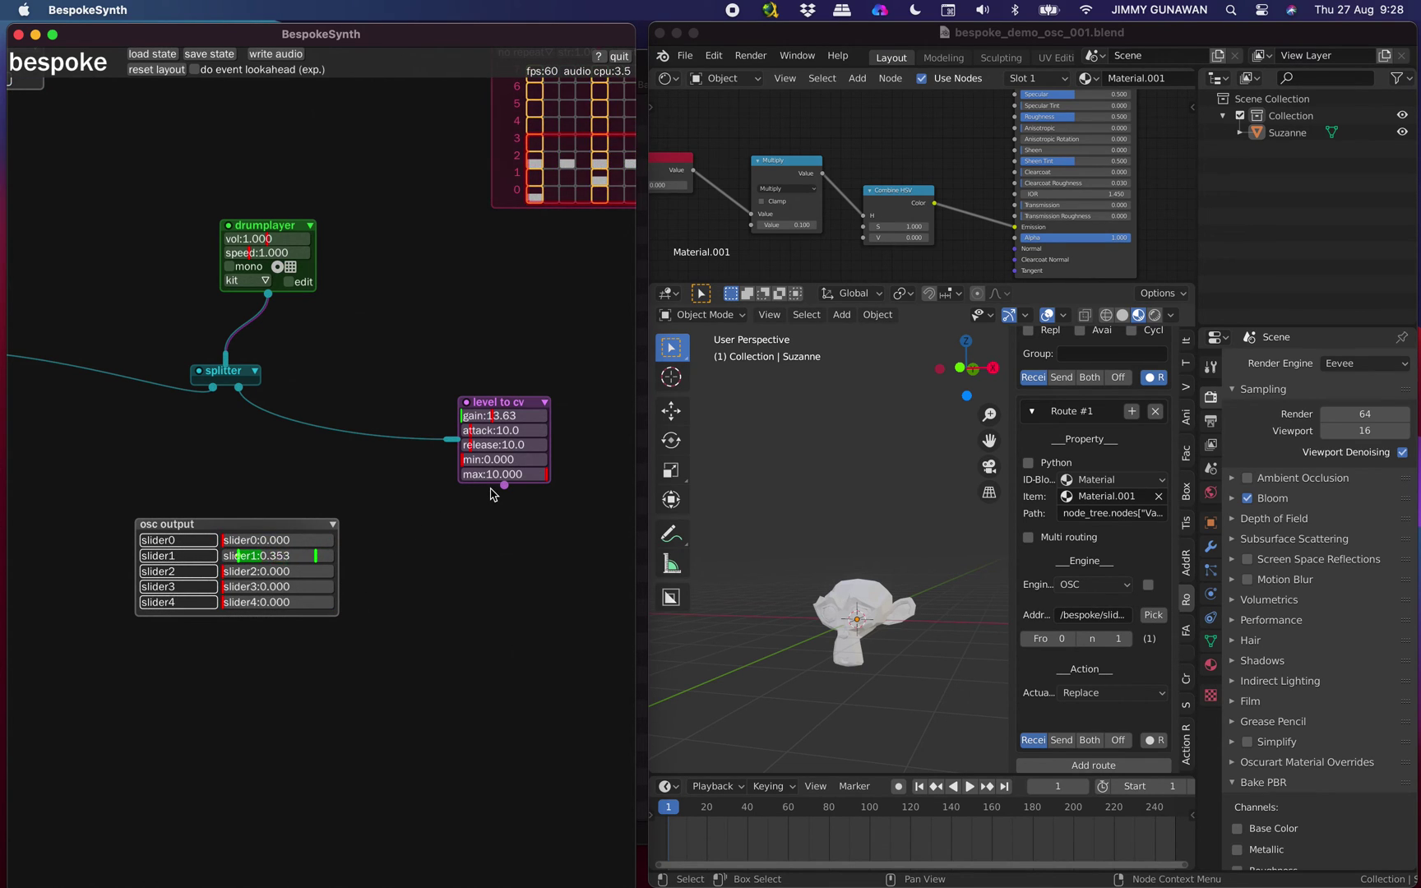
pyautogui.moveTo(505, 489); pyautogui.dragTo(249, 547)
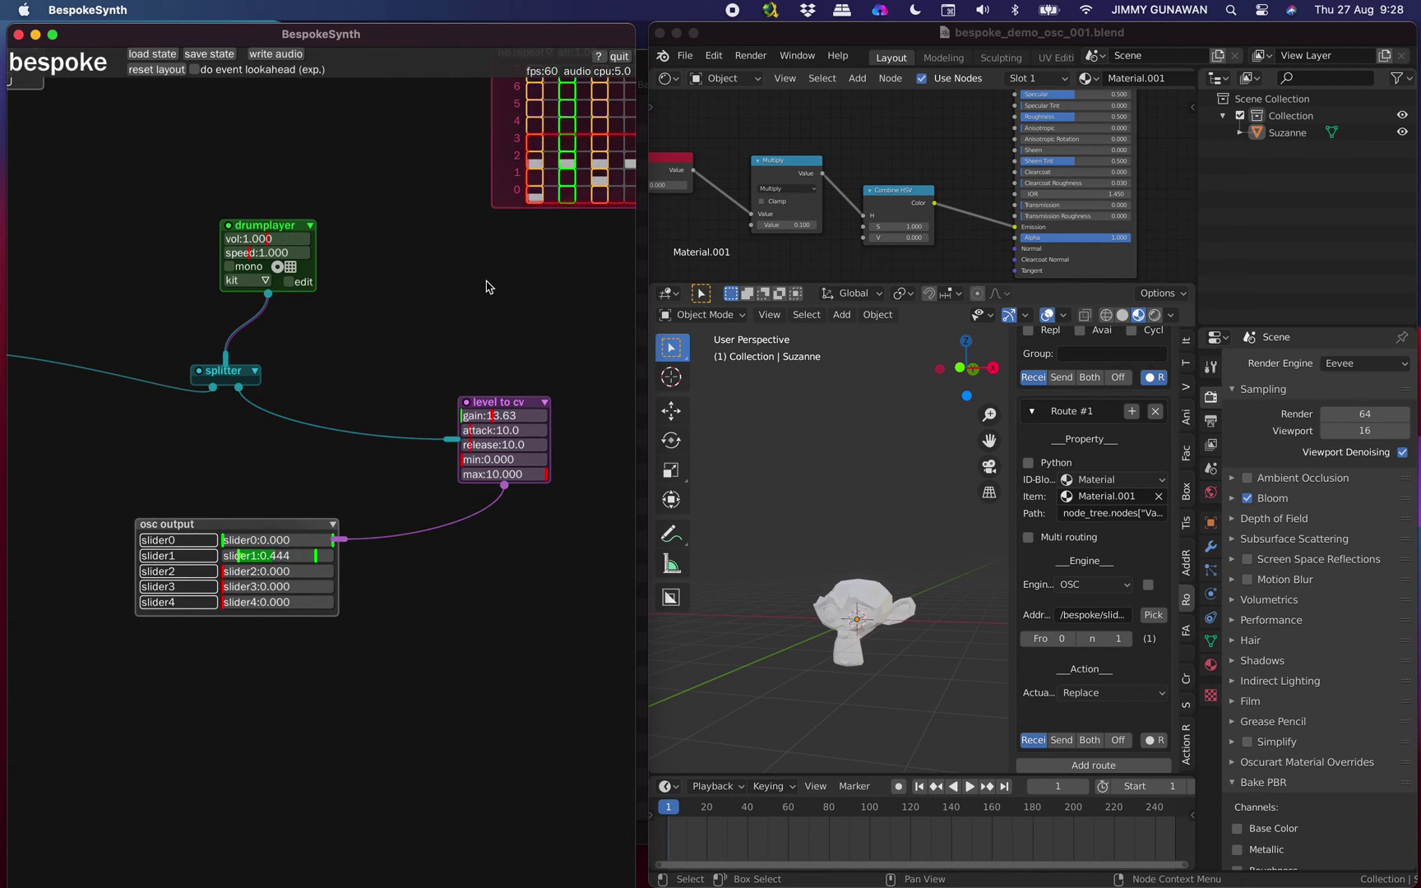
pyautogui.hscroll(3, 387, 305)
pyautogui.moveTo(532, 252); pyautogui.dragTo(169, 263)
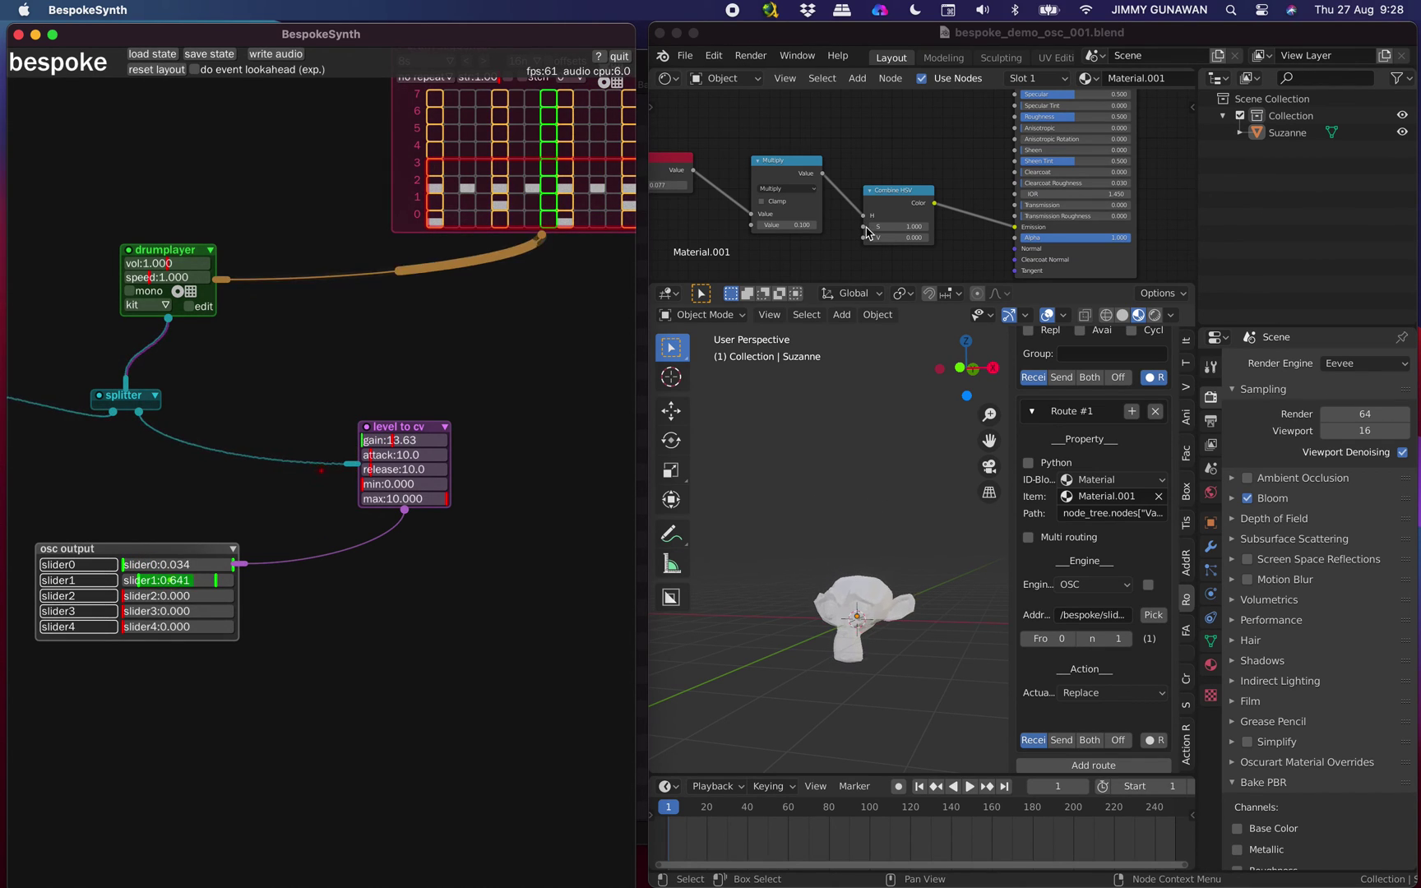
# Step: Switch to Blender, set the Combine HSV node's V to 1.000 and test the emission with a short playback
pyautogui.click(832, 245)
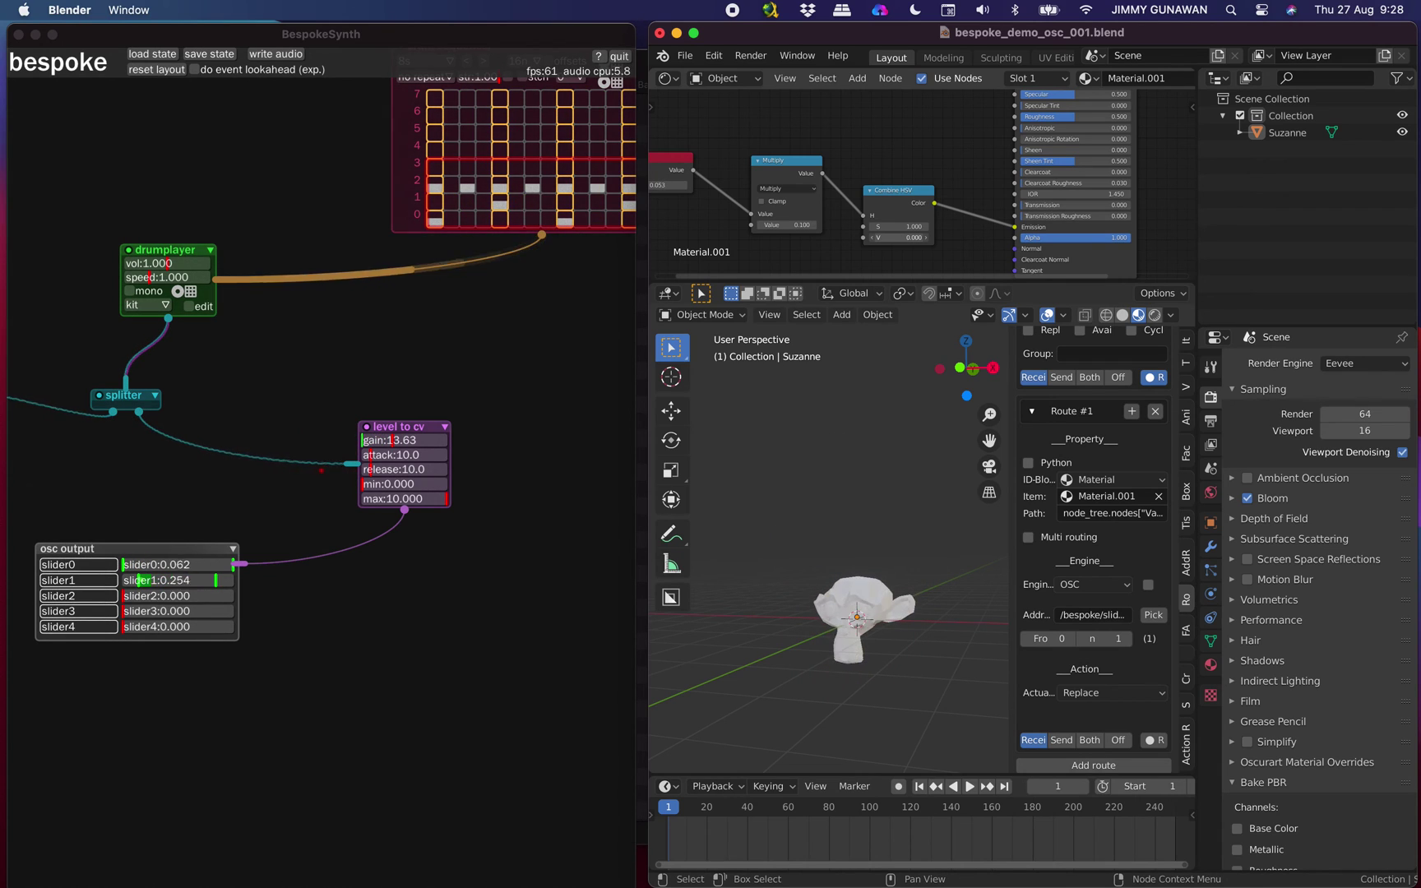
pyautogui.press('space')
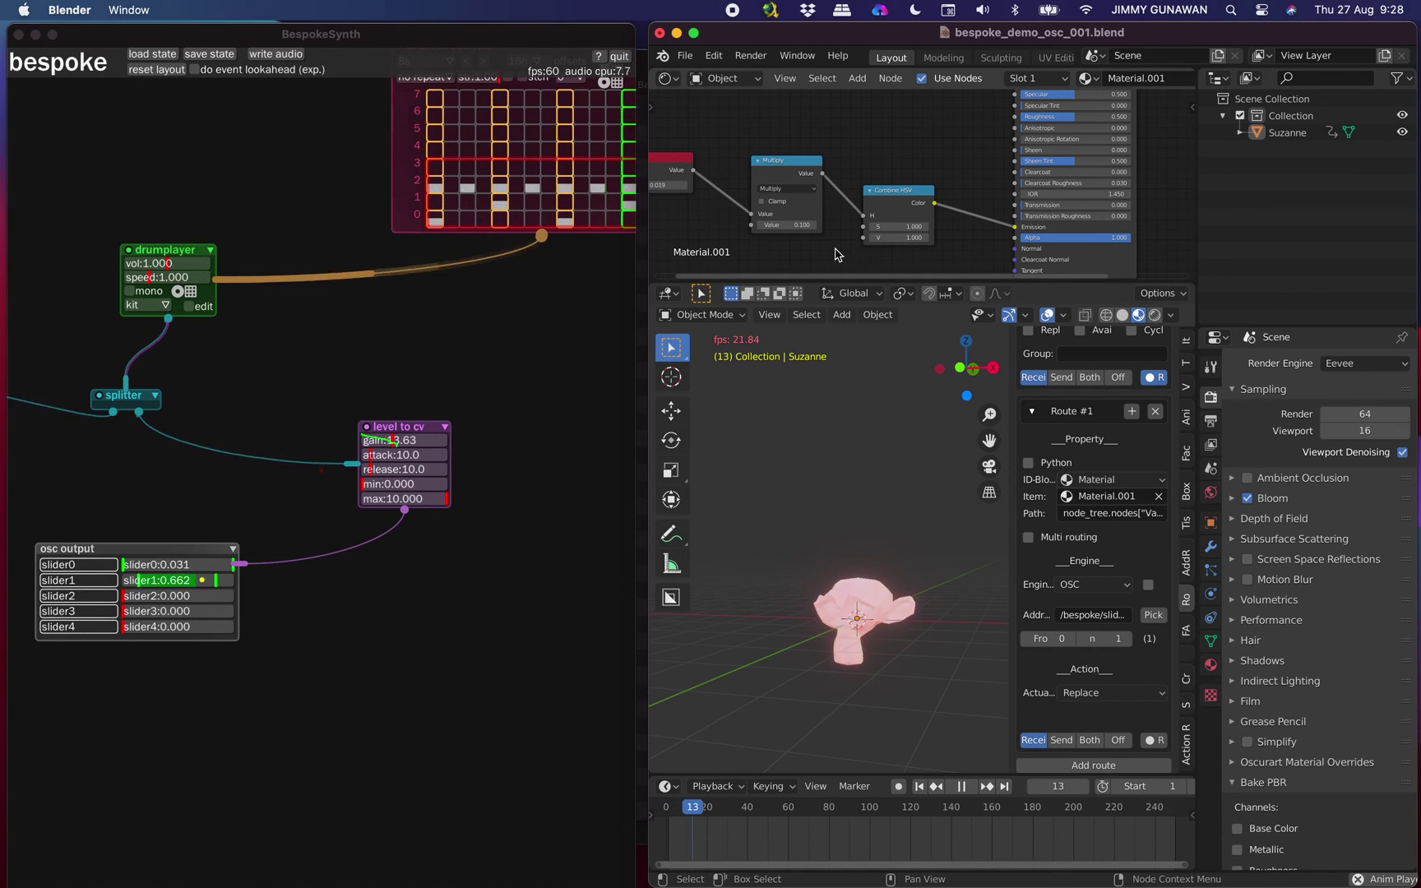
pyautogui.press('space')
# Step: Add a second Value node below the Multiply node in Material.001's node tree
pyautogui.moveTo(827, 250); pyautogui.dragTo(872, 213, button='middle')
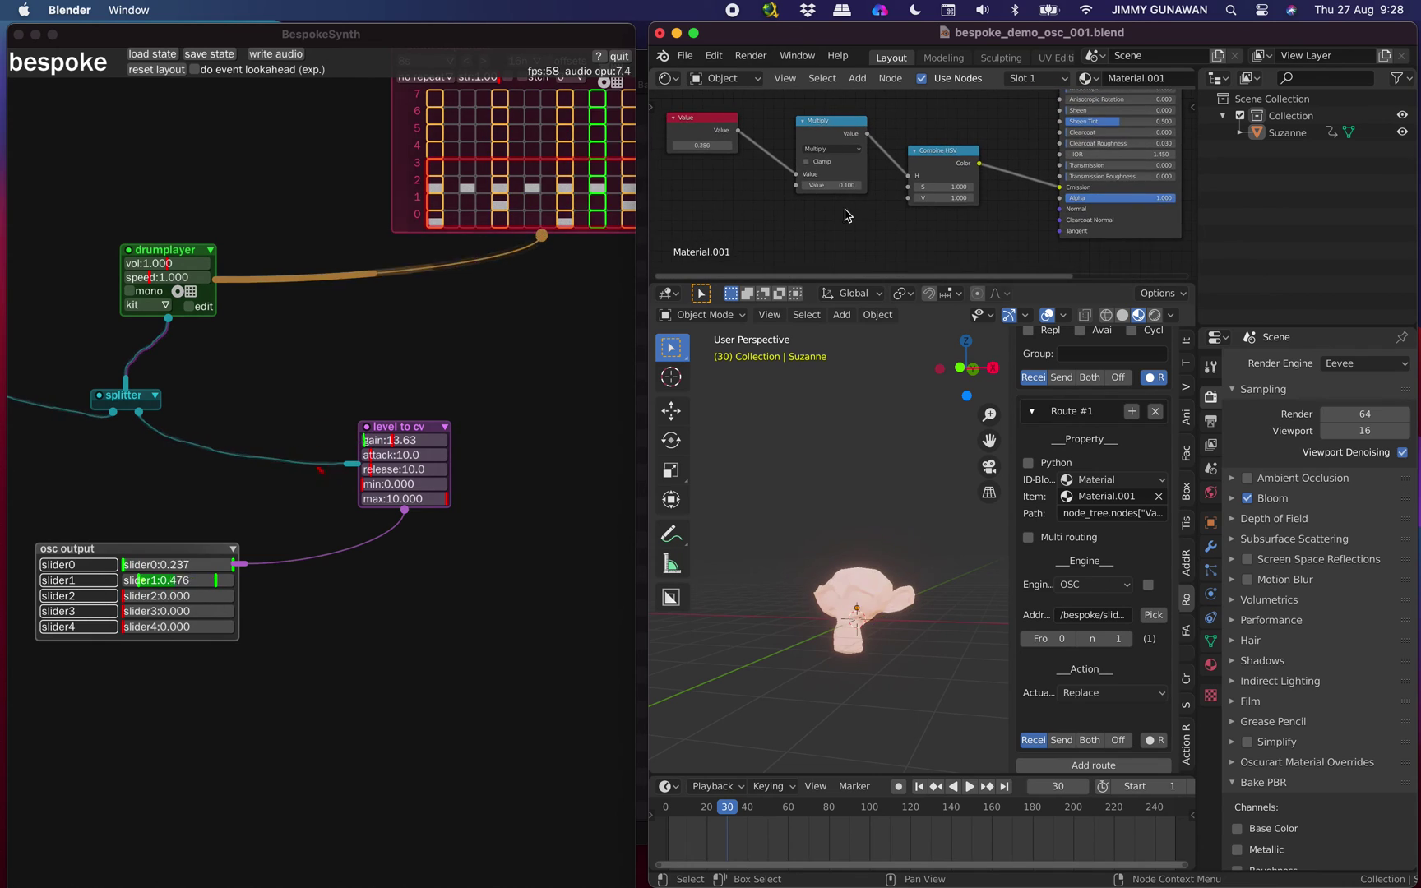
pyautogui.scroll(-1, 846, 210)
pyautogui.hotkey('shift', 'a')
pyautogui.click(777, 226)
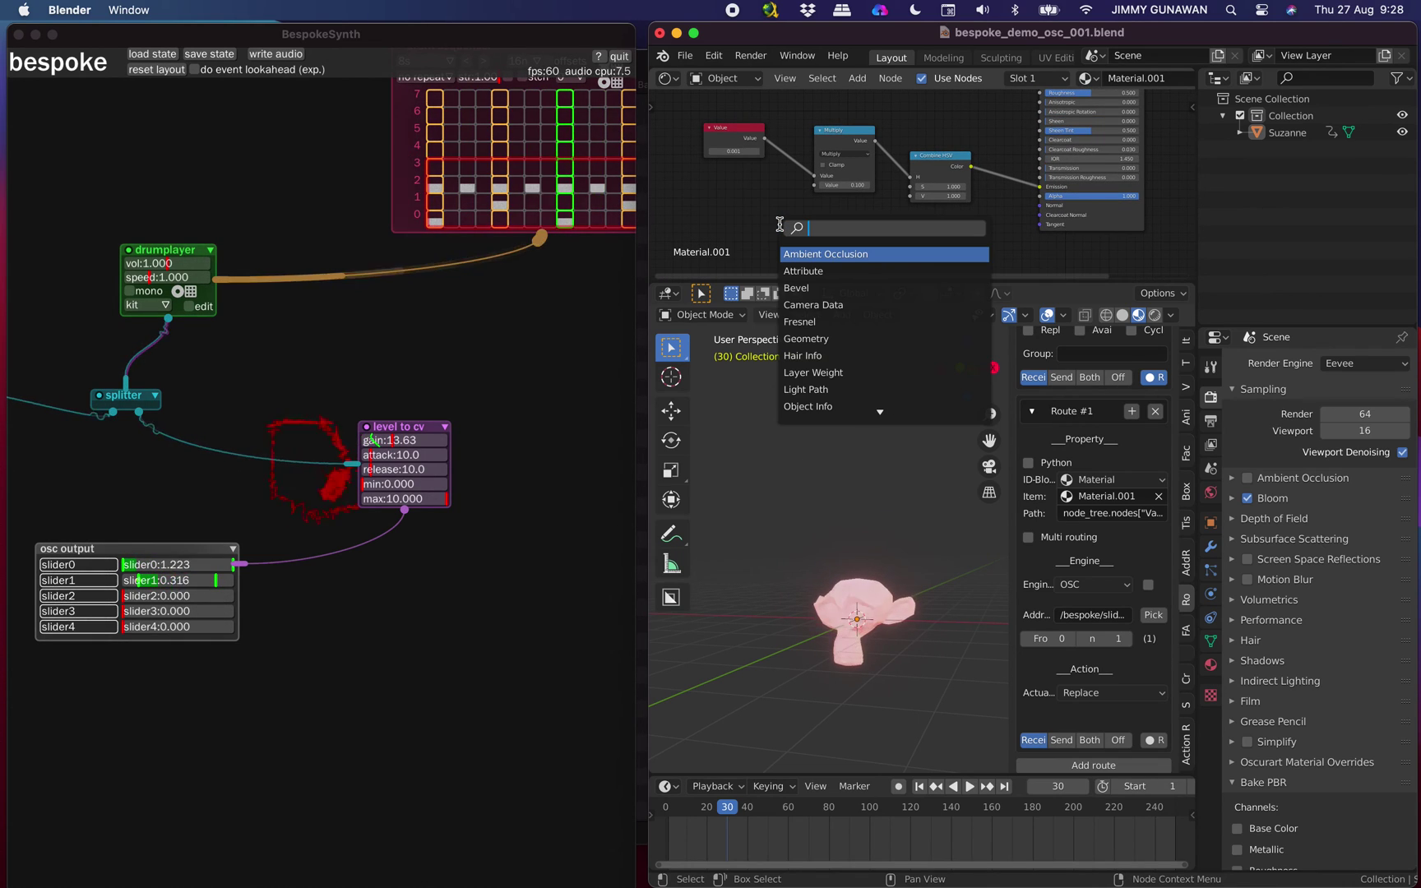
pyautogui.write('vald')
pyautogui.press('BackSpace')
pyautogui.press('Return')
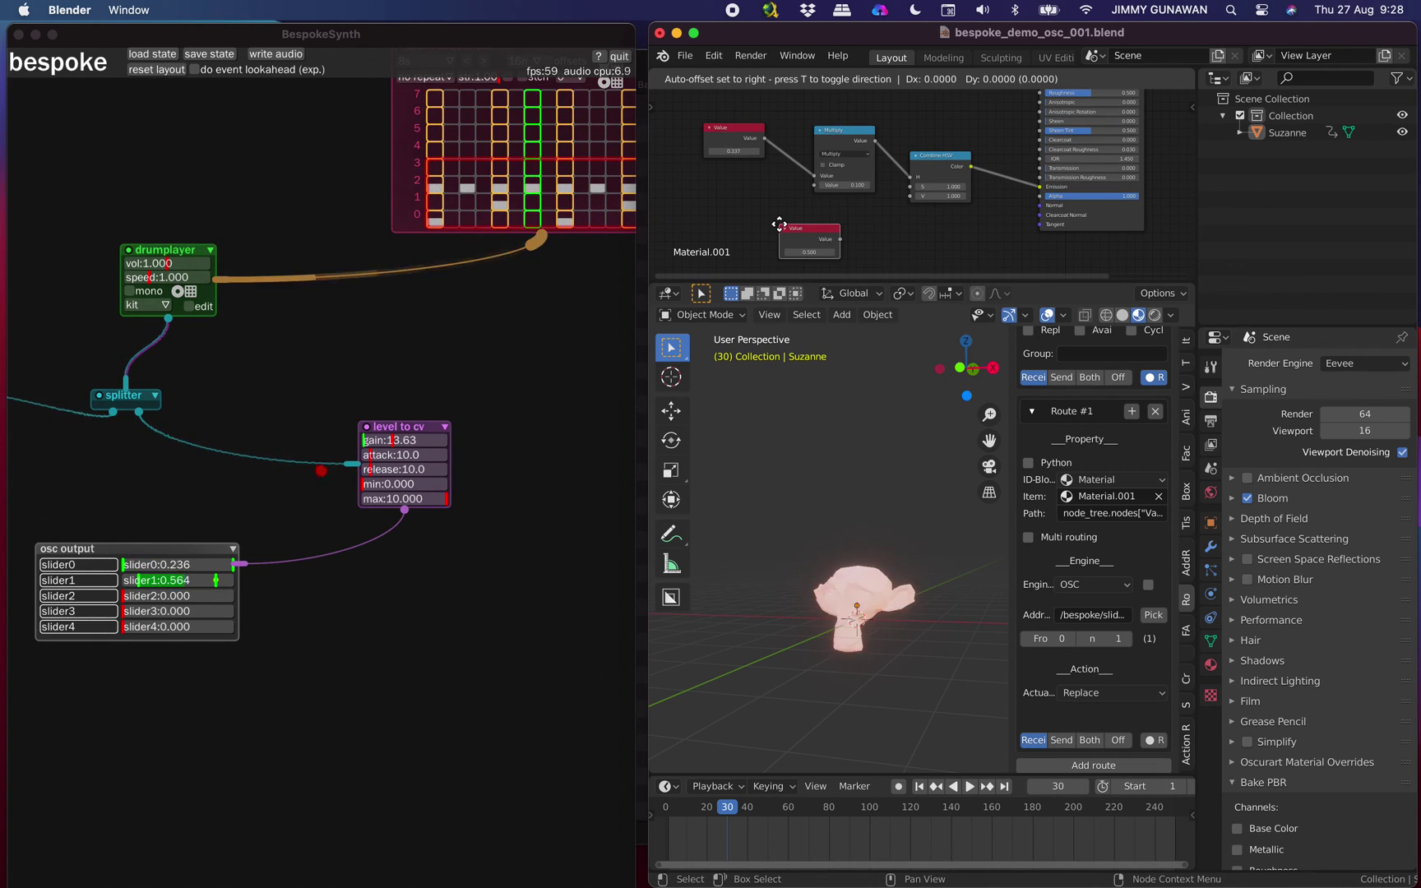
pyautogui.click(779, 225)
# Step: Create a realtime route for the new Value node's value and set Route #2's engine to OSC
pyautogui.rightClick(806, 252)
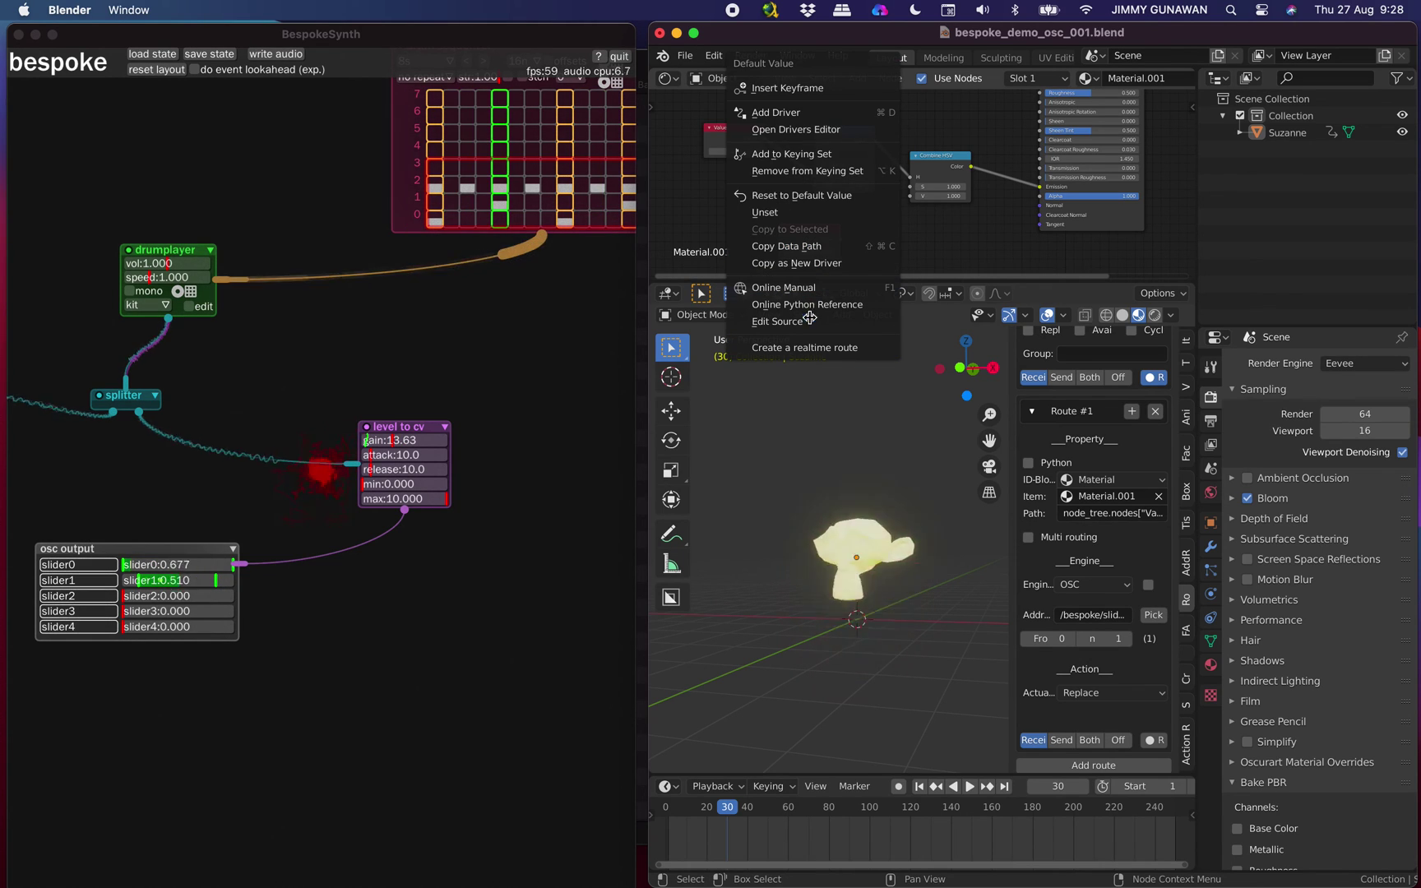
pyautogui.click(809, 346)
pyautogui.scroll(-8, 1069, 675)
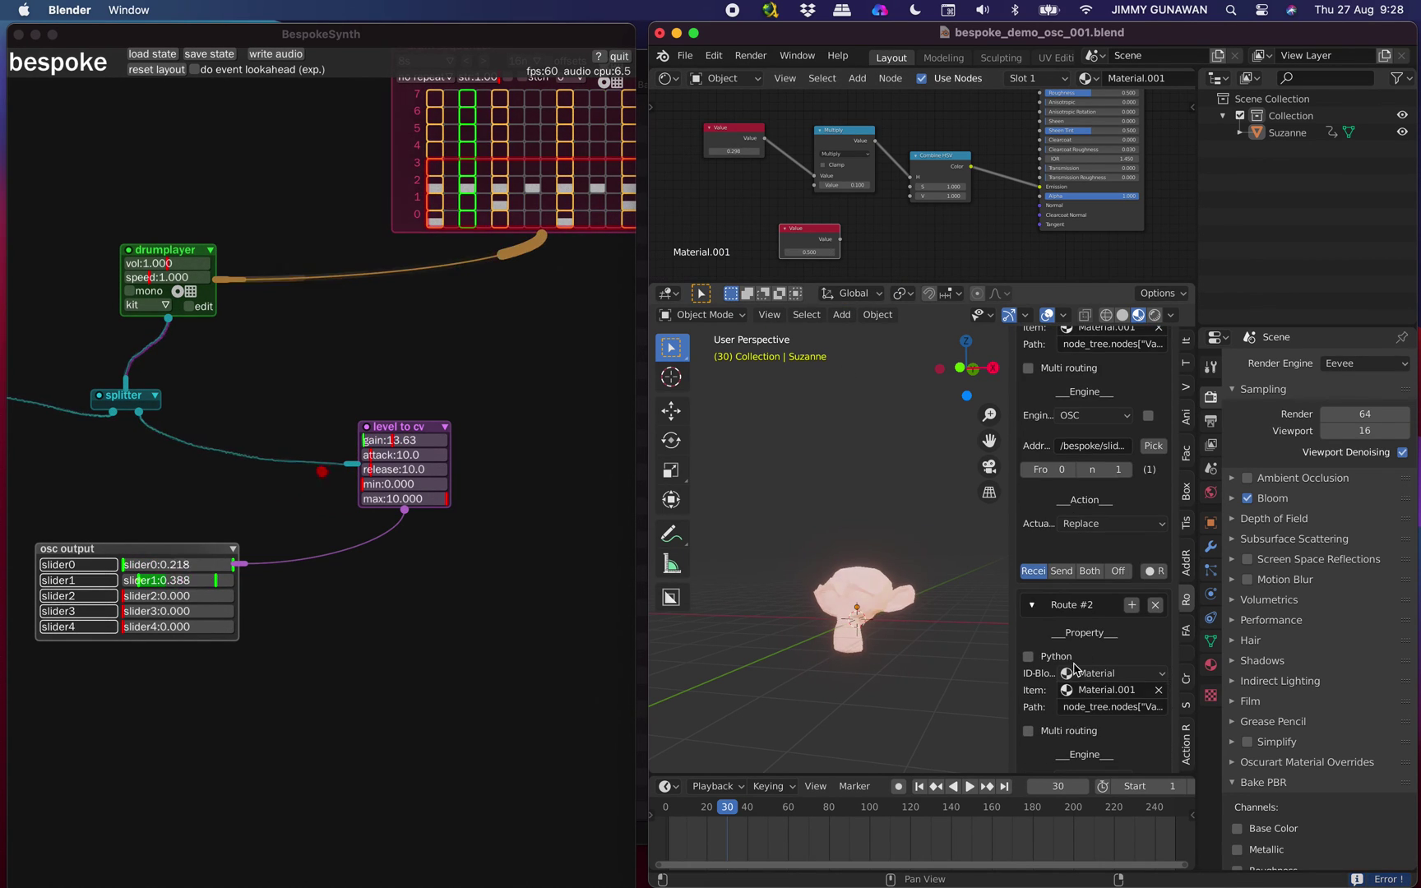
pyautogui.click(1096, 626)
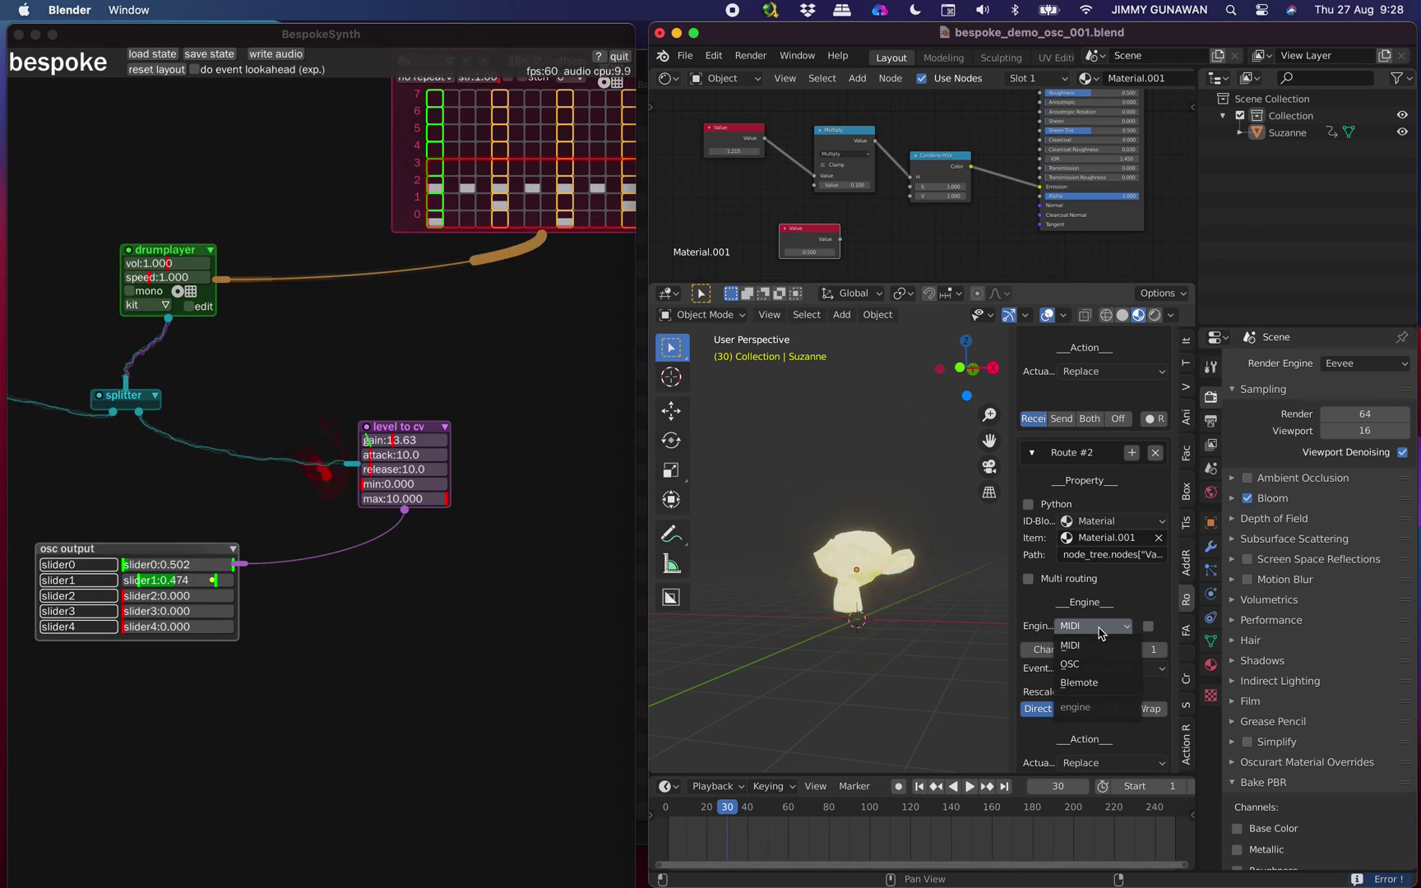
pyautogui.click(1096, 662)
pyautogui.scroll(-3, 1100, 680)
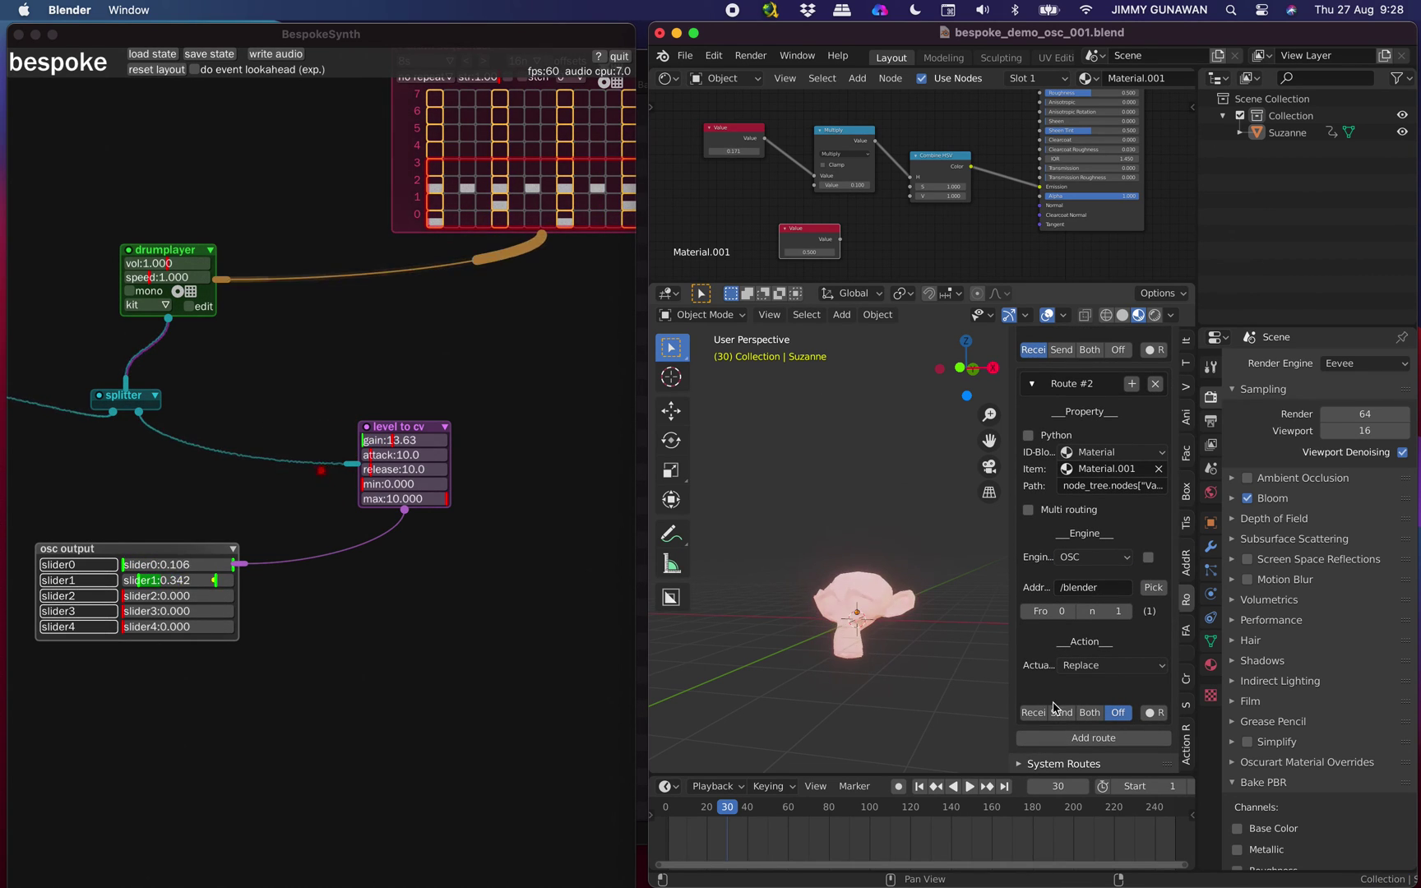
# Step: Set Route #2's OSC address to /bespoke/slider1 and its mode to Receive
pyautogui.scroll(7, 1096, 492)
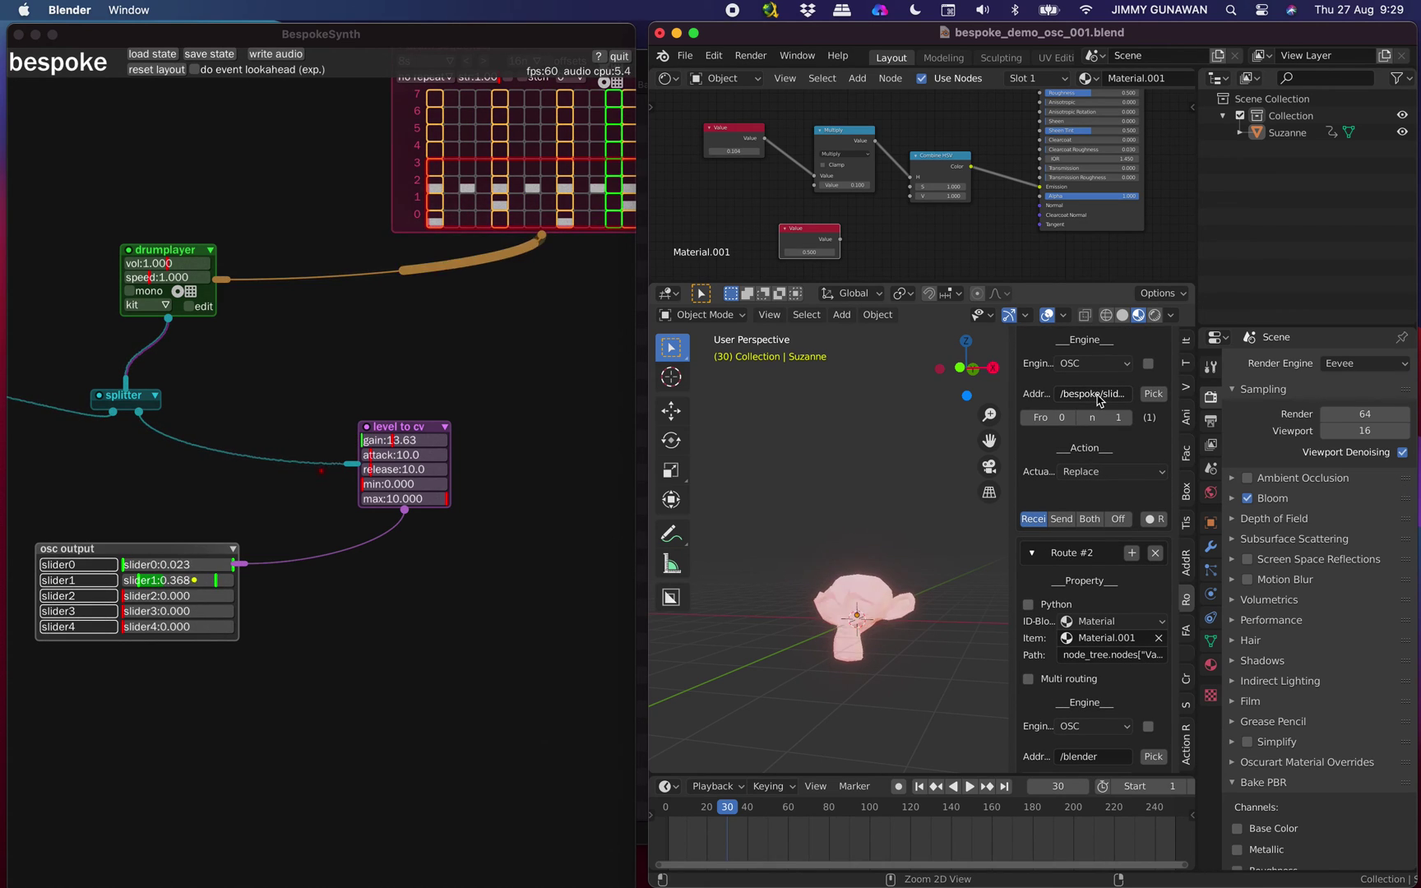
pyautogui.scroll(-5, 1099, 493)
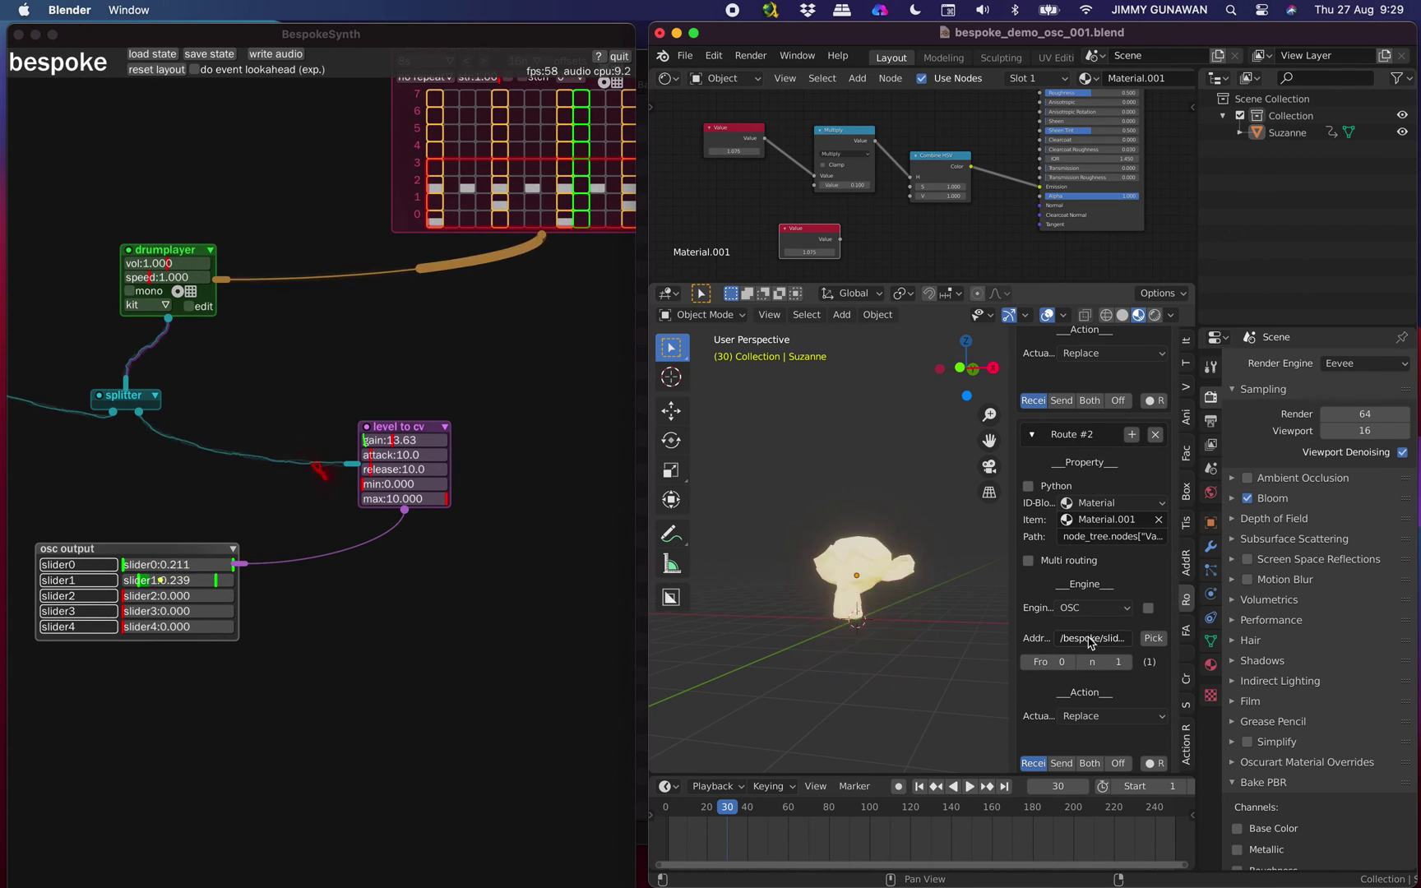
pyautogui.moveTo(1009, 592); pyautogui.dragTo(935, 594)
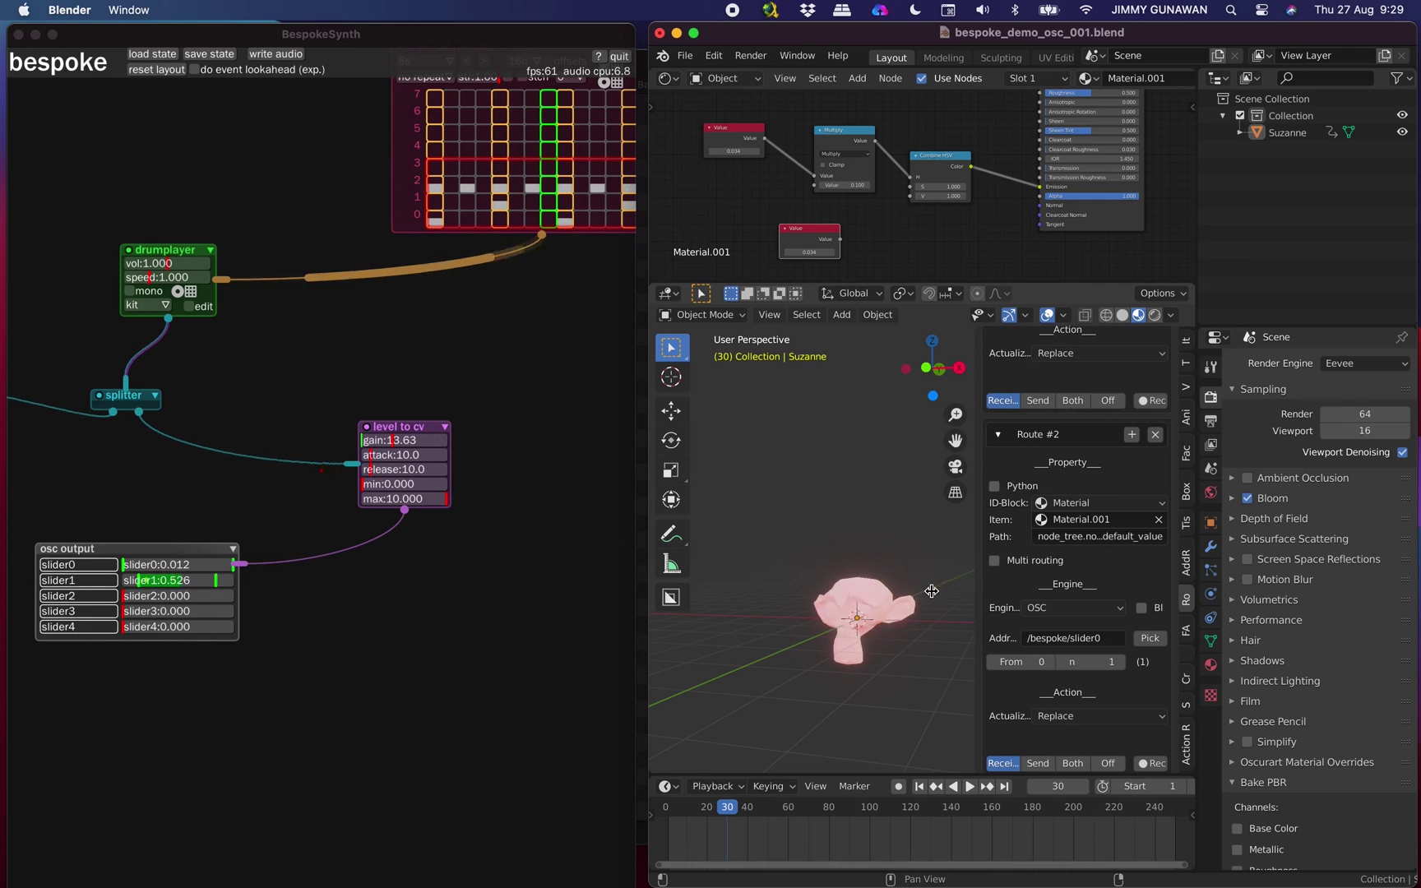
pyautogui.press('BackSpace')
pyautogui.write('1')
pyautogui.press('Return')
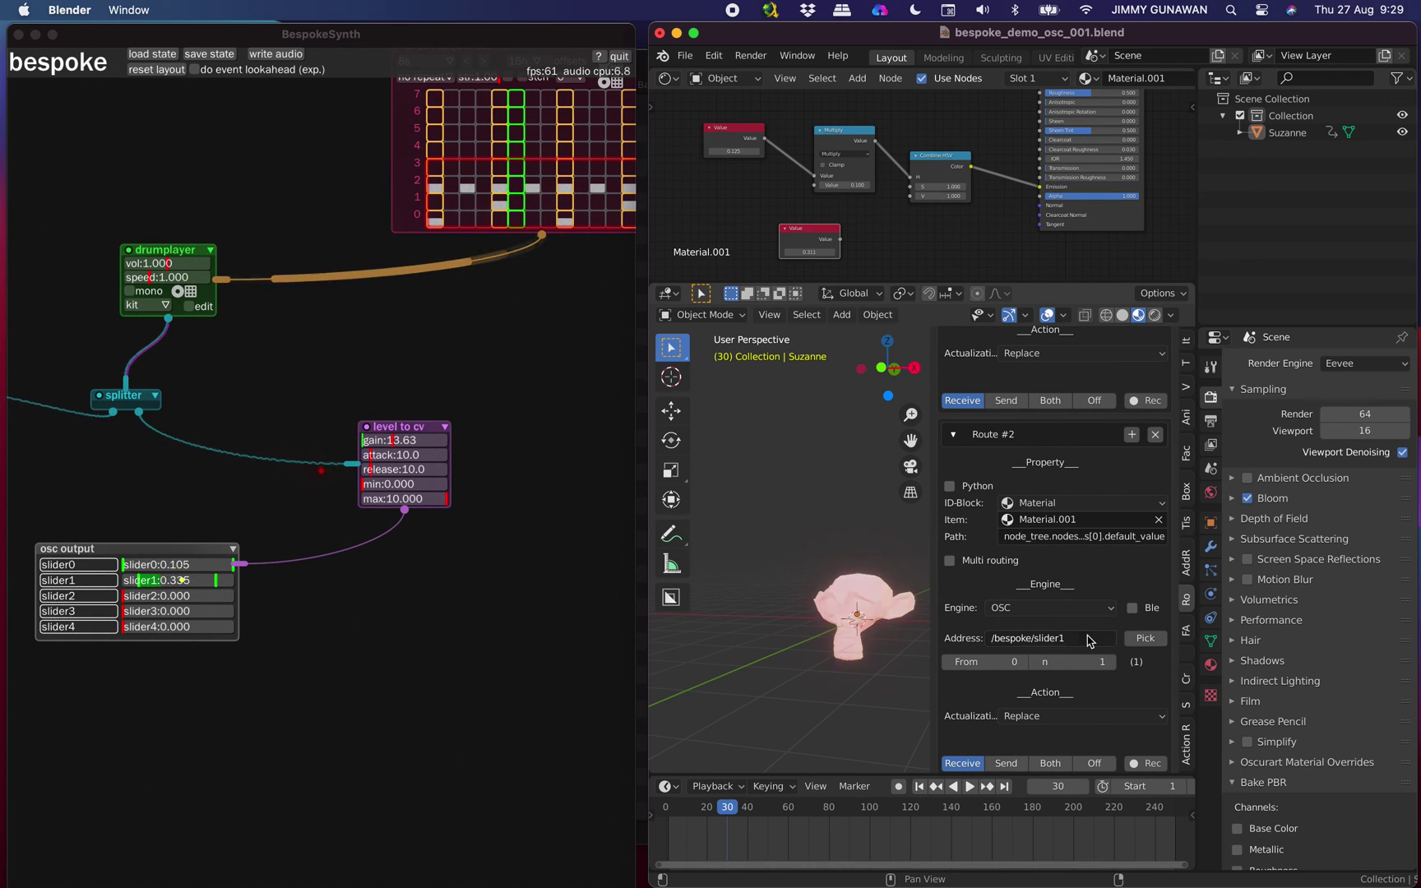
pyautogui.moveTo(929, 559); pyautogui.dragTo(980, 562)
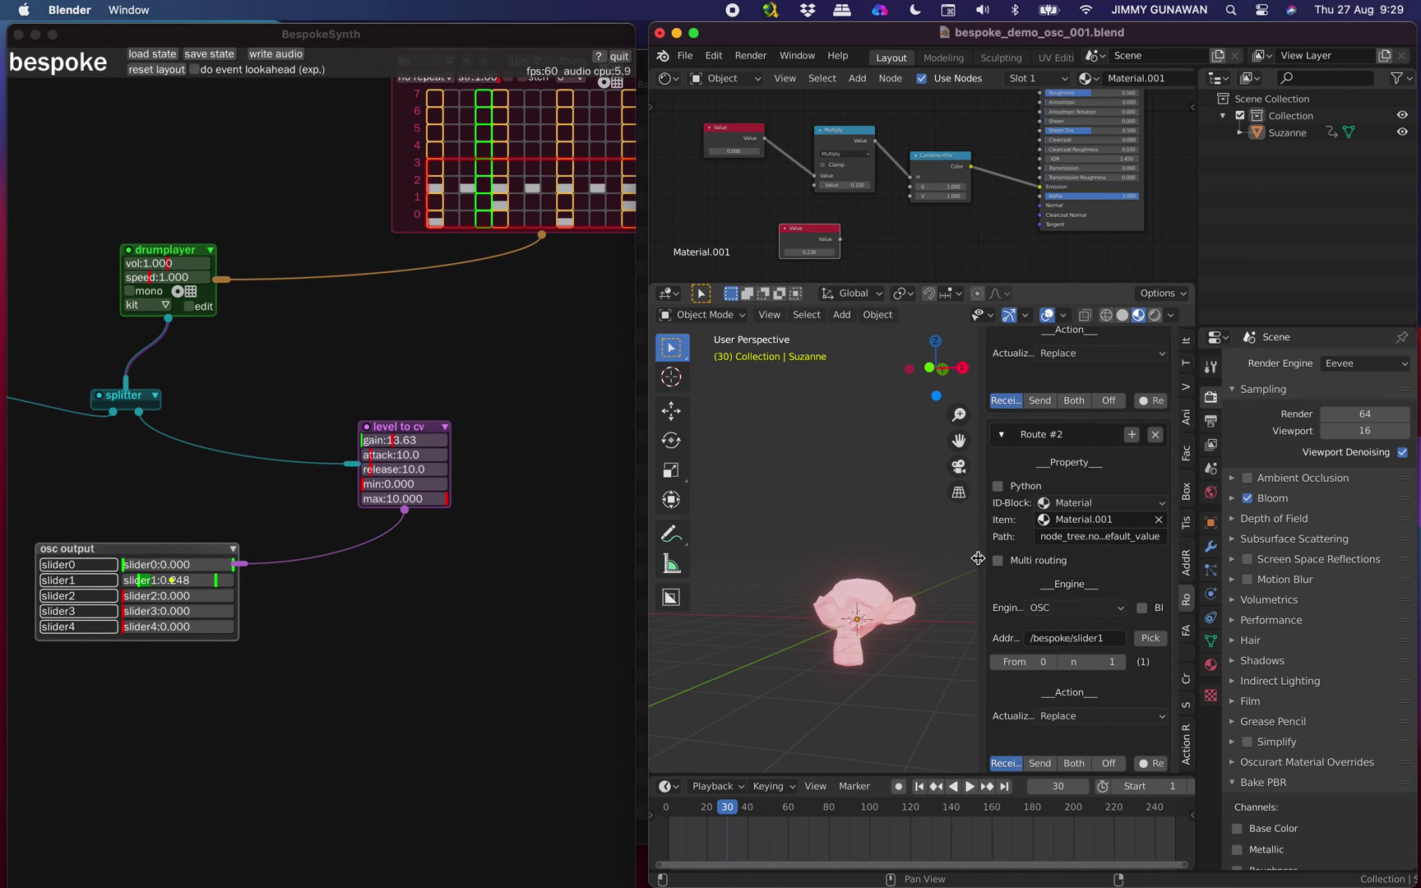
# Step: Connect the new Value node's output to the V input of the Combine HSV node
pyautogui.scroll(3, 913, 227)
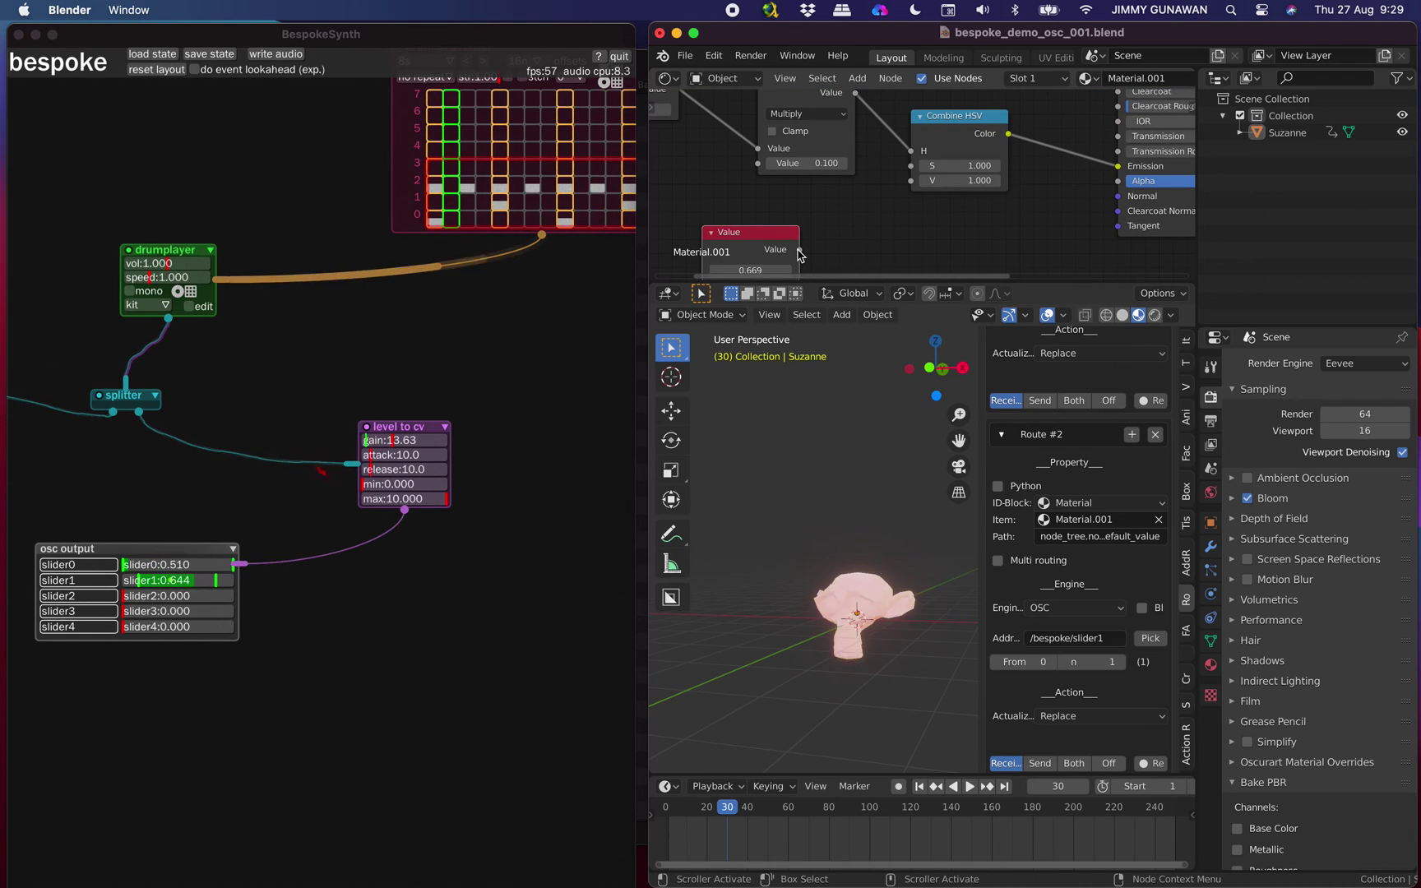
pyautogui.moveTo(799, 249); pyautogui.dragTo(850, 235)
pyautogui.moveTo(911, 184); pyautogui.dragTo(911, 183)
pyautogui.scroll(-2, 929, 222)
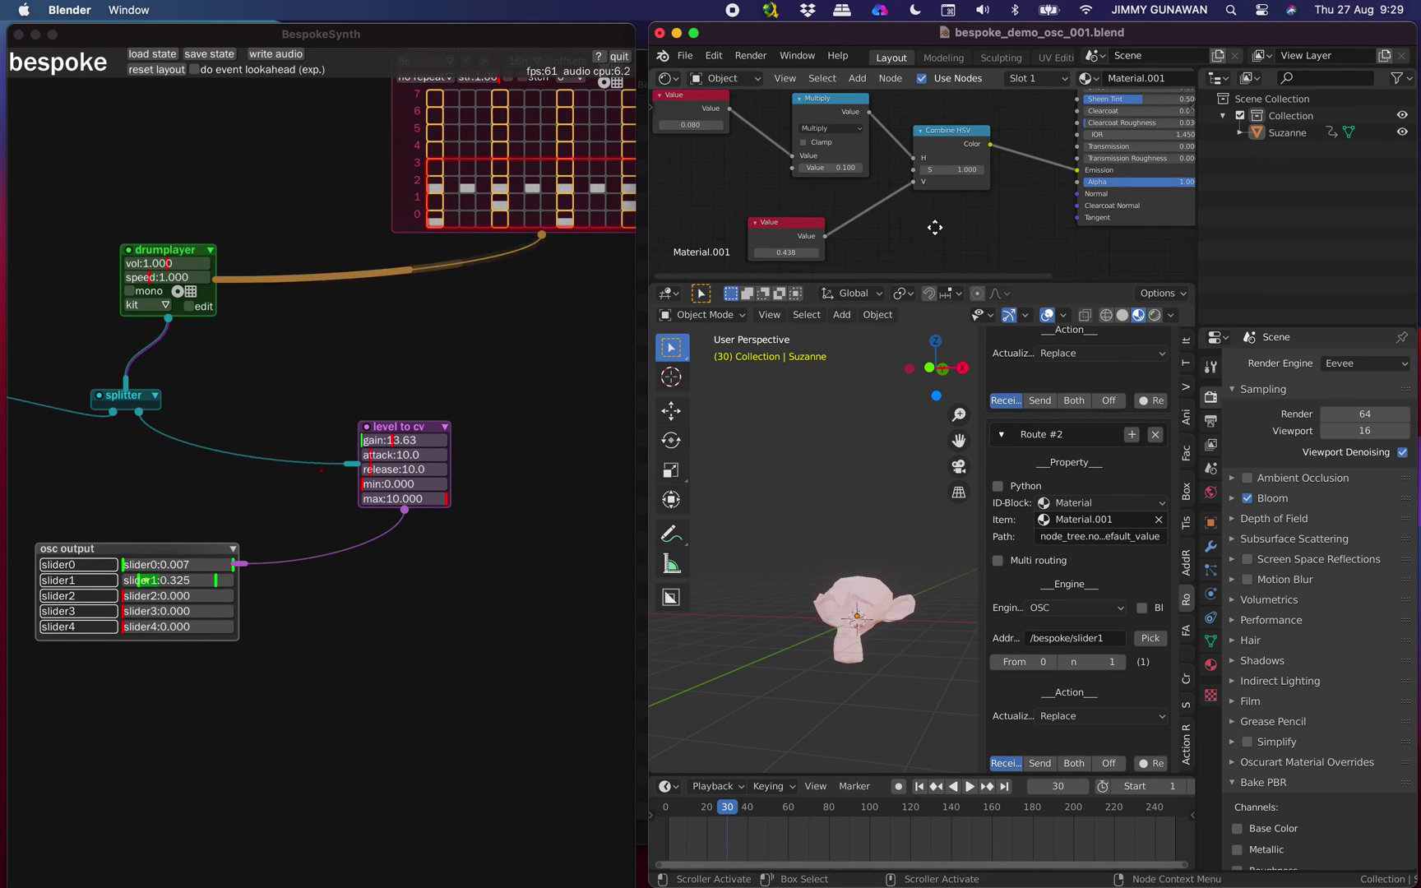
# Step: Insert a duplicate Multiply node between the new Value node and Combine HSV's V input, with a multiplier of 6.700
pyautogui.hotkey('shift', 'd')
pyautogui.click(922, 261)
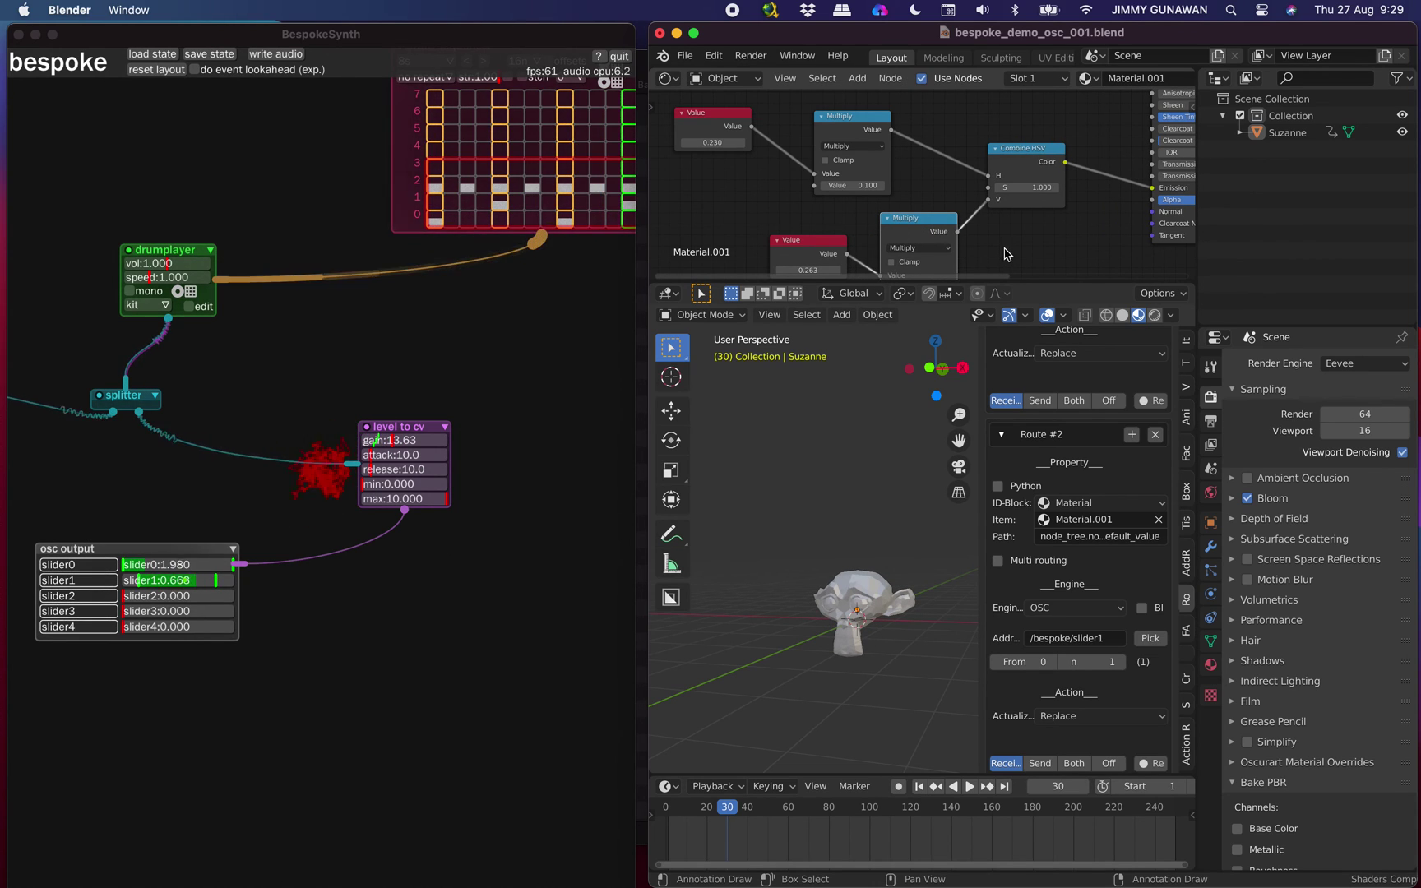
pyautogui.moveTo(1005, 254); pyautogui.dragTo(986, 216, button='middle')
pyautogui.scroll(-1, 987, 216)
pyautogui.moveTo(911, 242); pyautogui.dragTo(964, 242)
# Step: Hide the 3D viewport's sidebar and check slider1's LFO settings in BespokeSynth
pyautogui.moveTo(959, 502); pyautogui.dragTo(967, 503, button='middle')
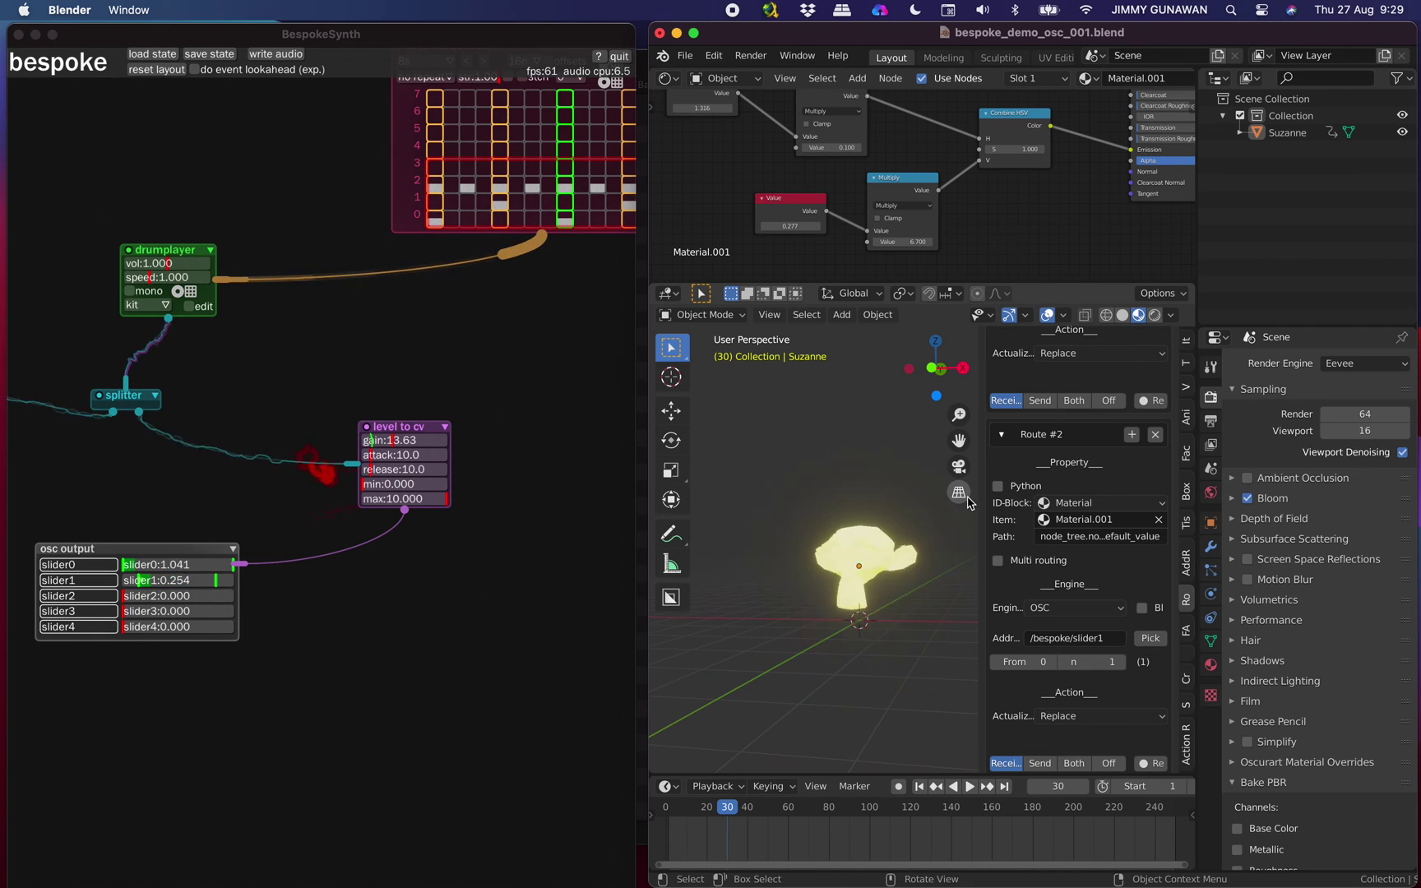
pyautogui.press('n')
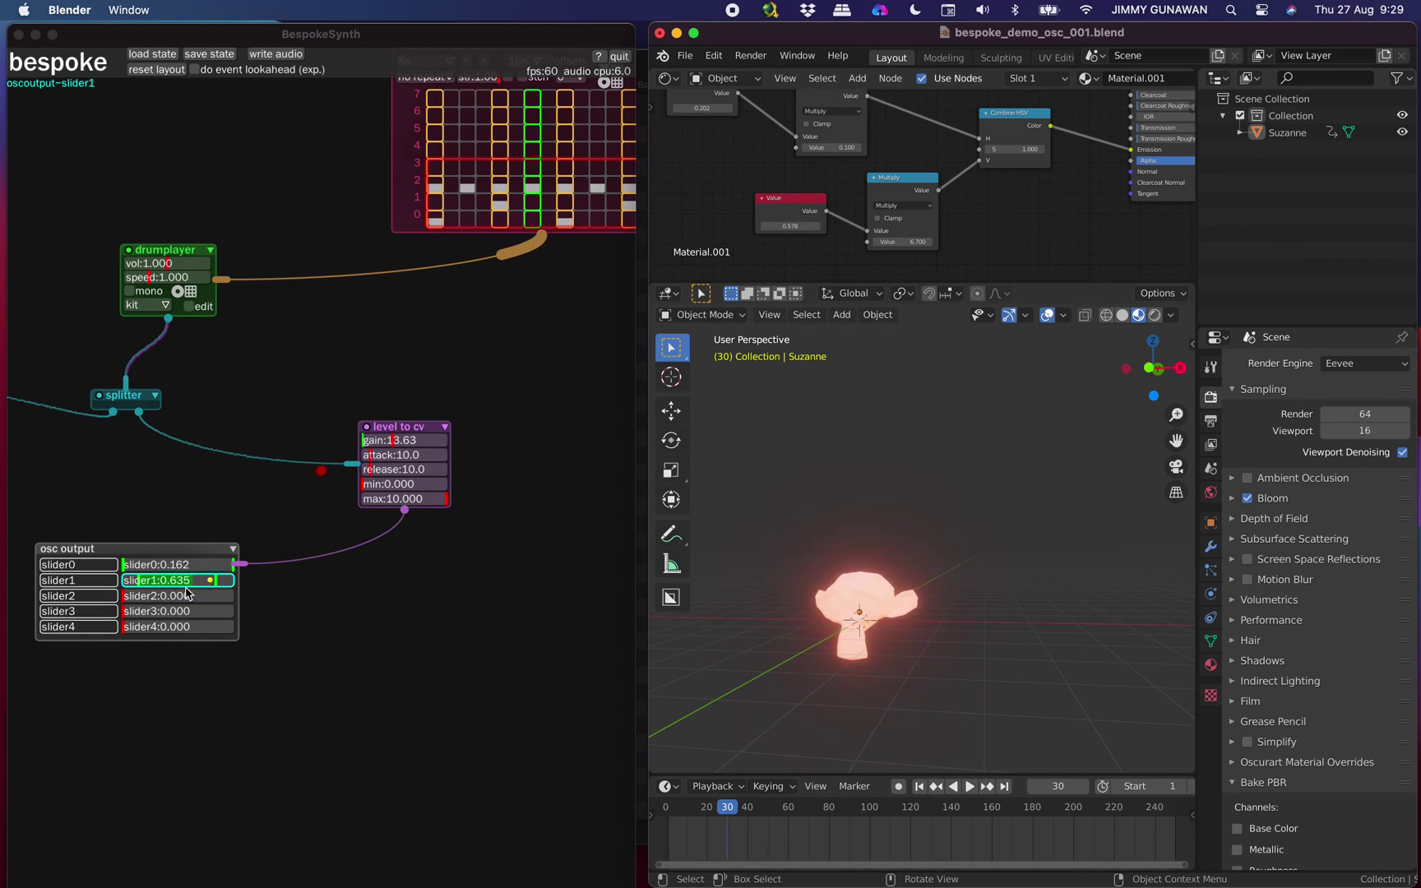
pyautogui.rightClick(185, 586)
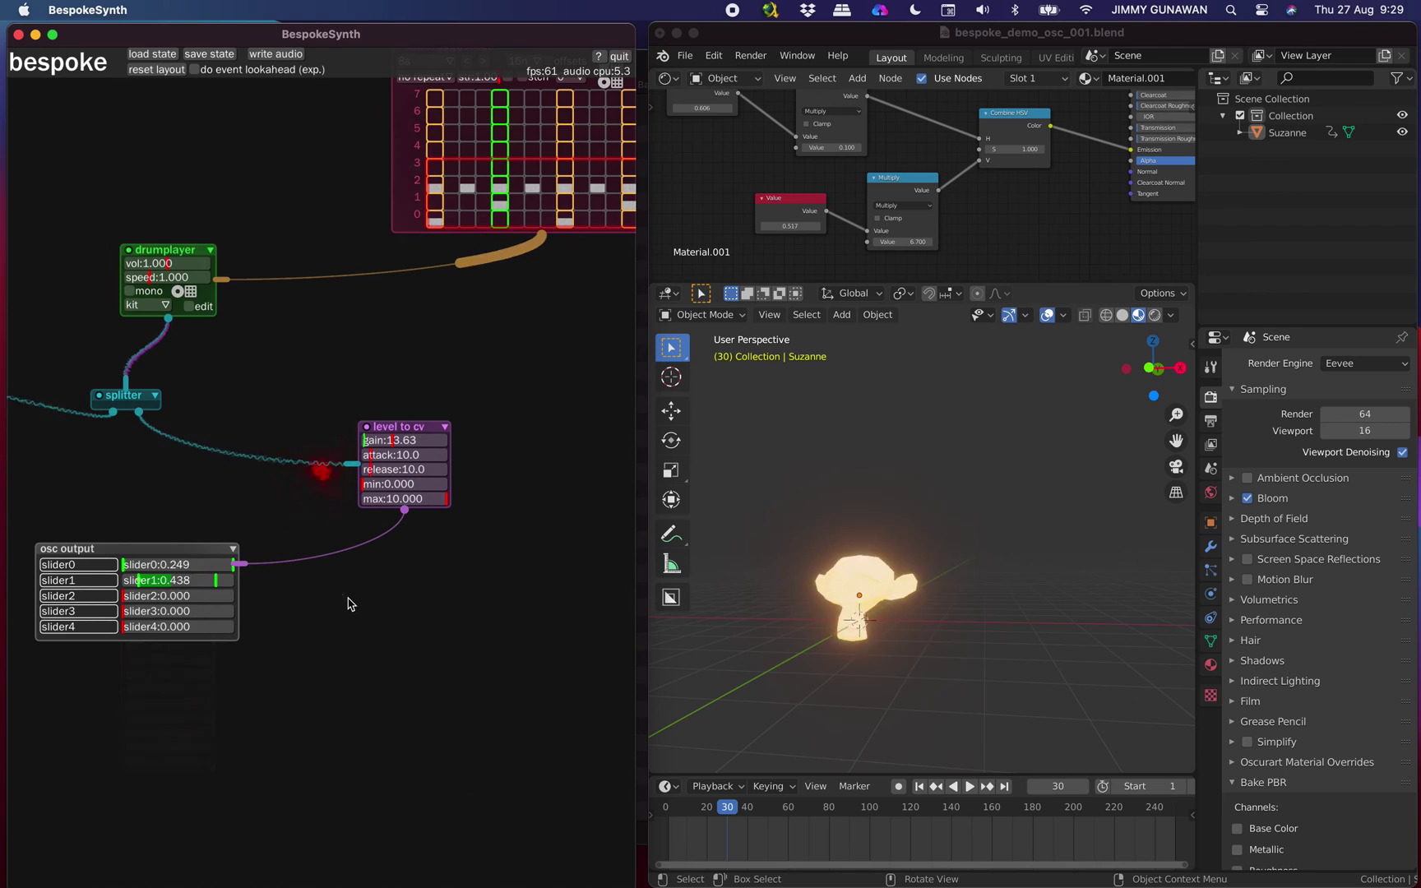
# Step: Switch Blender's 3D viewport to Rendered shading and save the file
pyautogui.click(1155, 316)
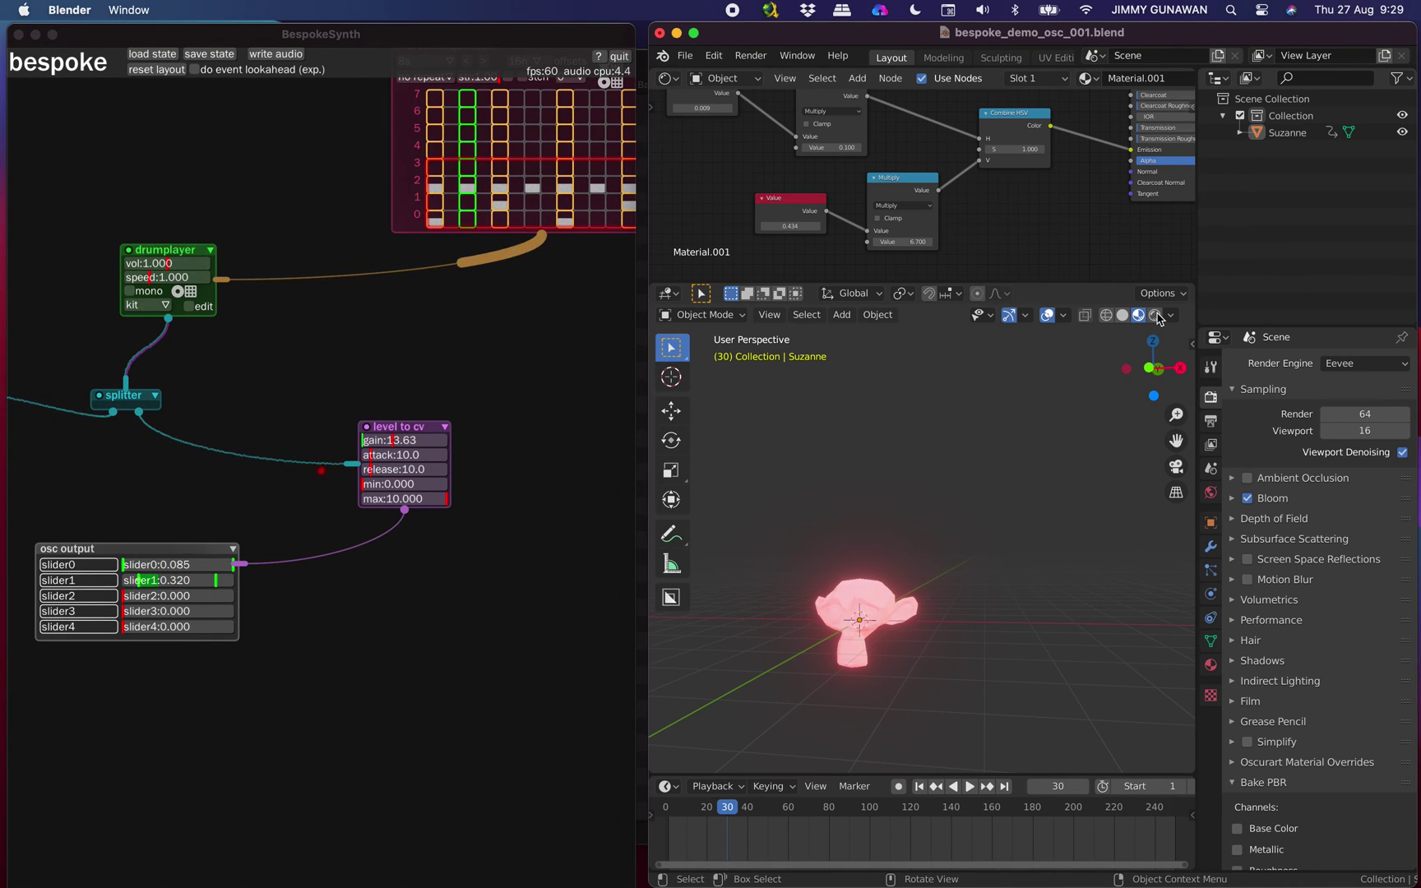
pyautogui.moveTo(1019, 485)
pyautogui.mouseDown(button='middle')
pyautogui.moveTo(961, 473)
pyautogui.moveTo(1011, 462)
pyautogui.moveTo(1024, 487)
pyautogui.mouseUp(button='middle')
pyautogui.press('super+s')
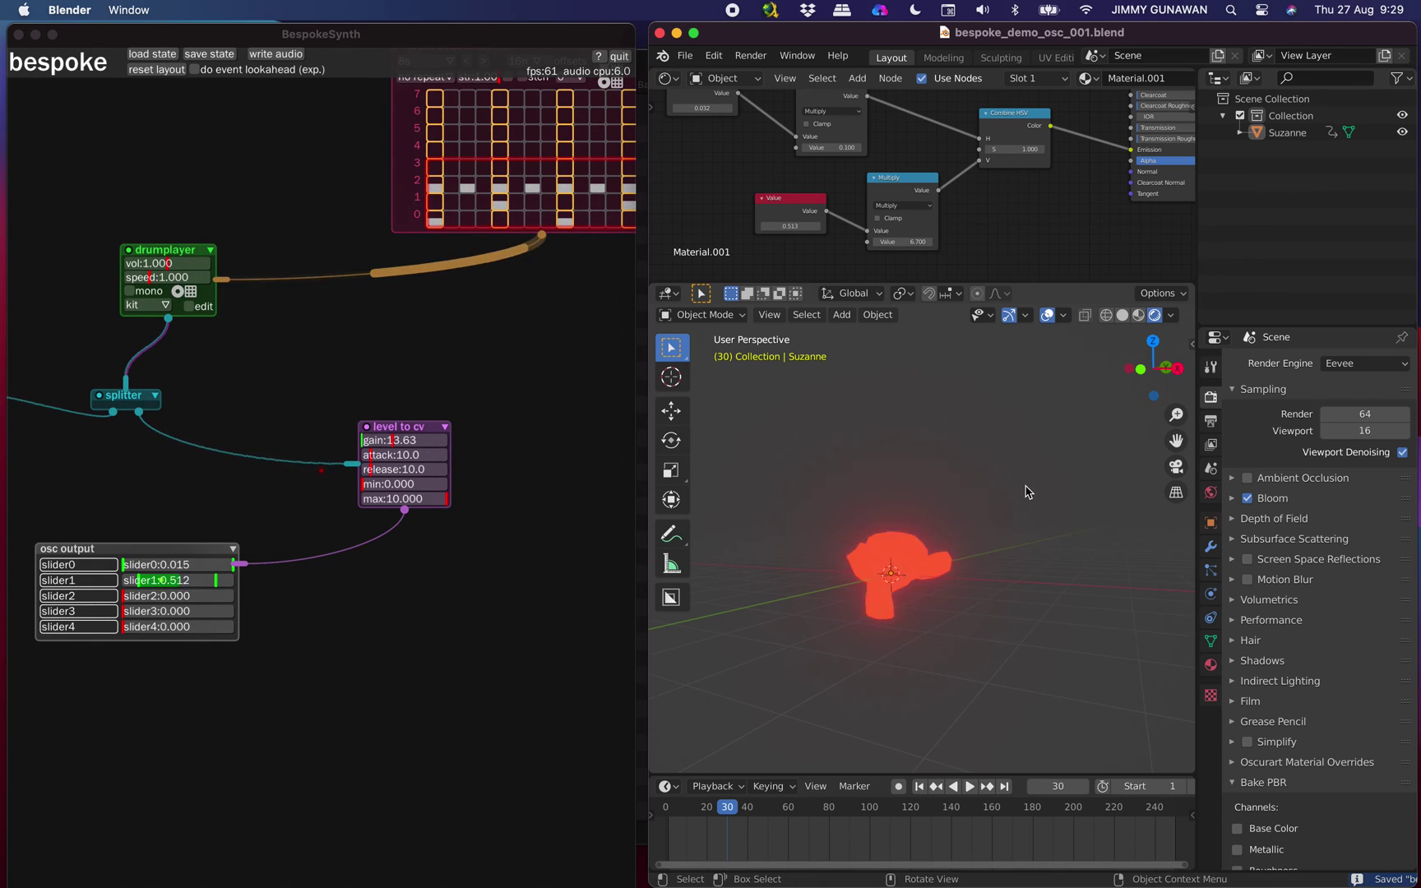
# Step: Select Suzanne and delete all of its keyframes from the timeline
pyautogui.click(906, 530)
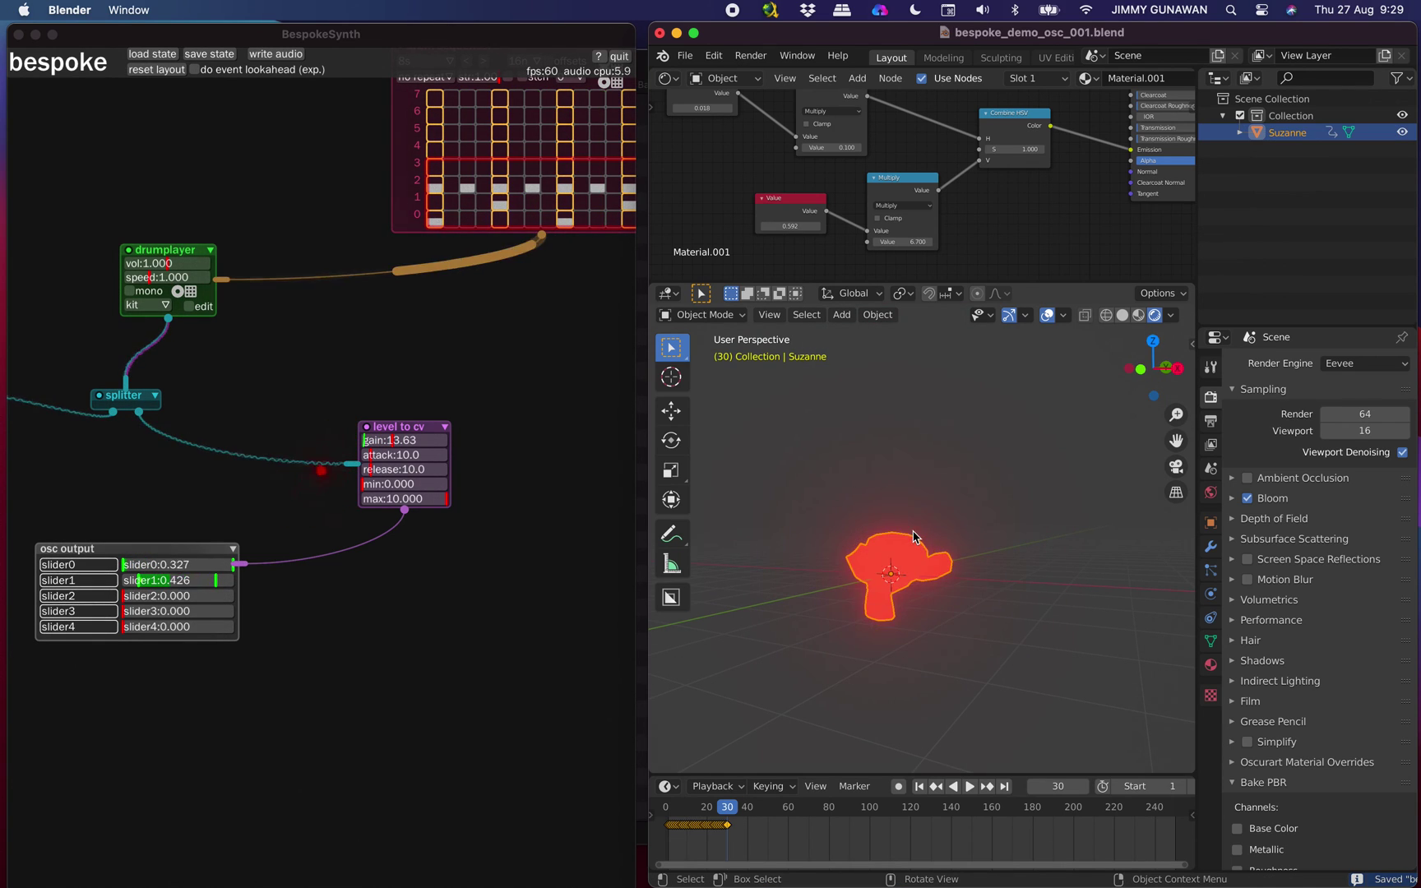
pyautogui.press('a')
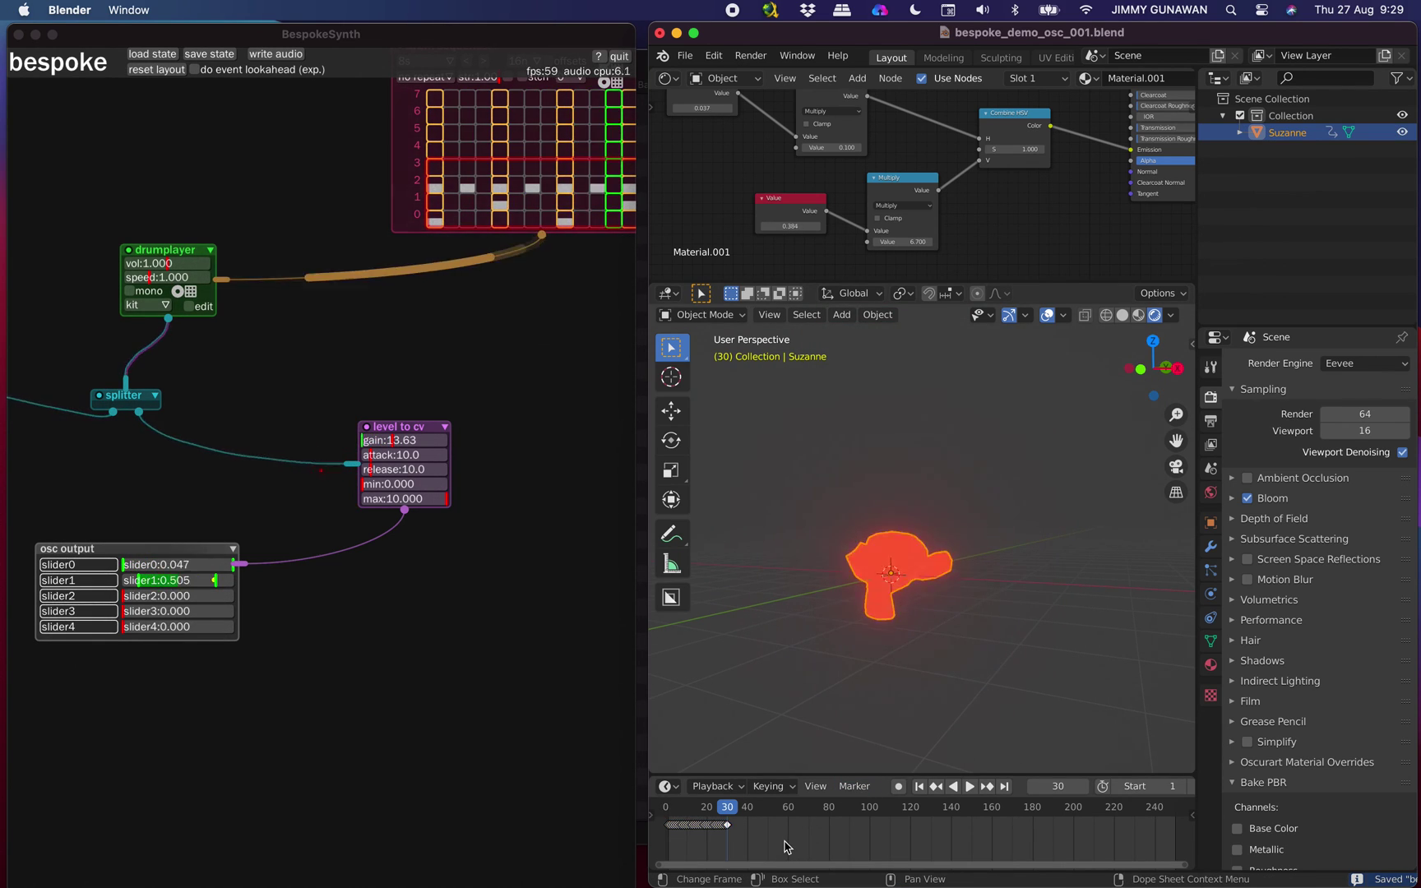
pyautogui.press('a')
pyautogui.press('x')
pyautogui.click(786, 843)
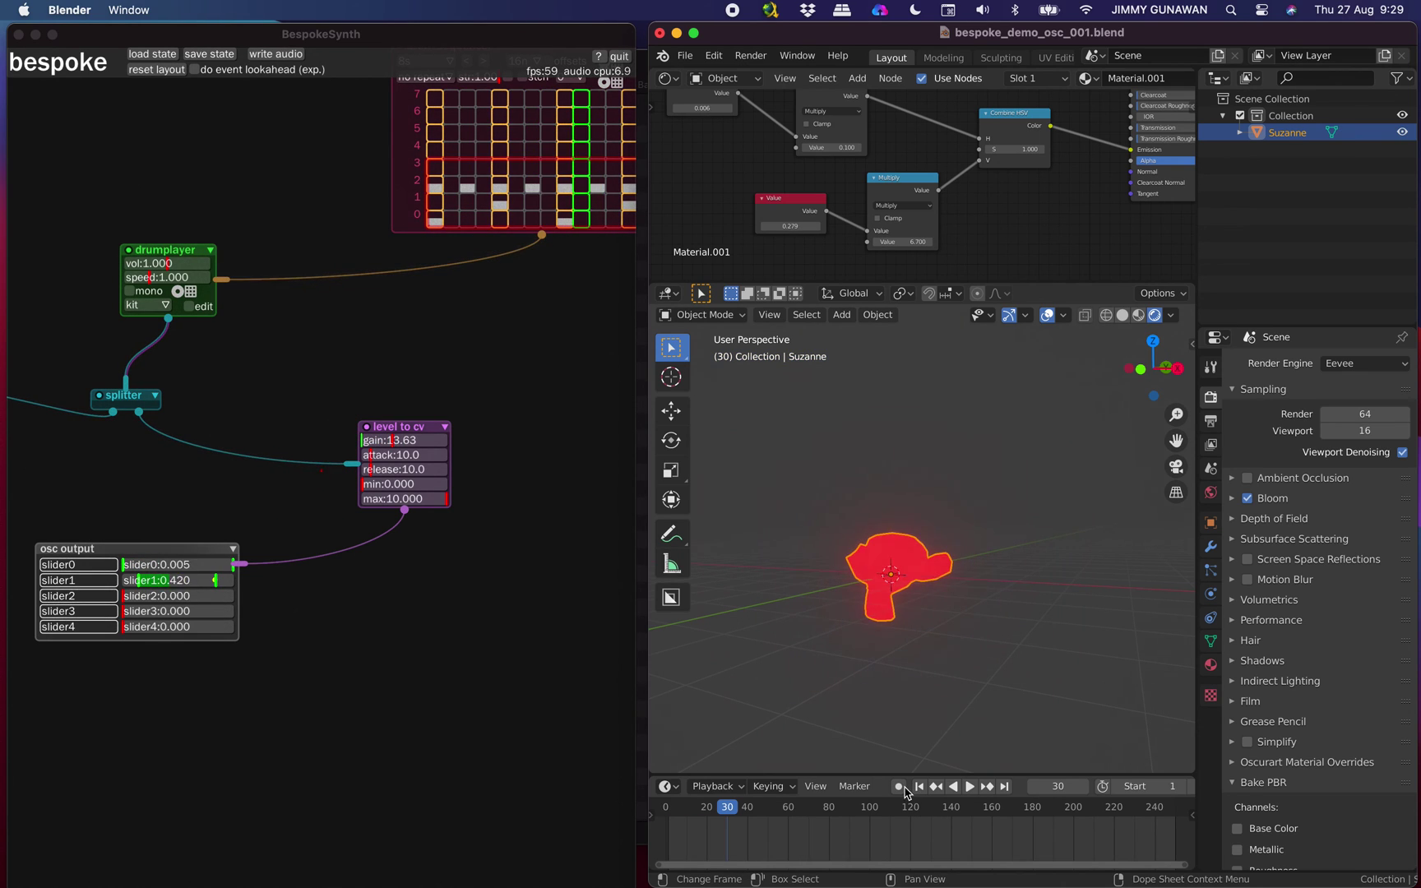
# Step: Play the animation to record Suzanne's OSC-driven movement as keyframes across the timeline, stopping playback at frame 83
pyautogui.click(969, 786)
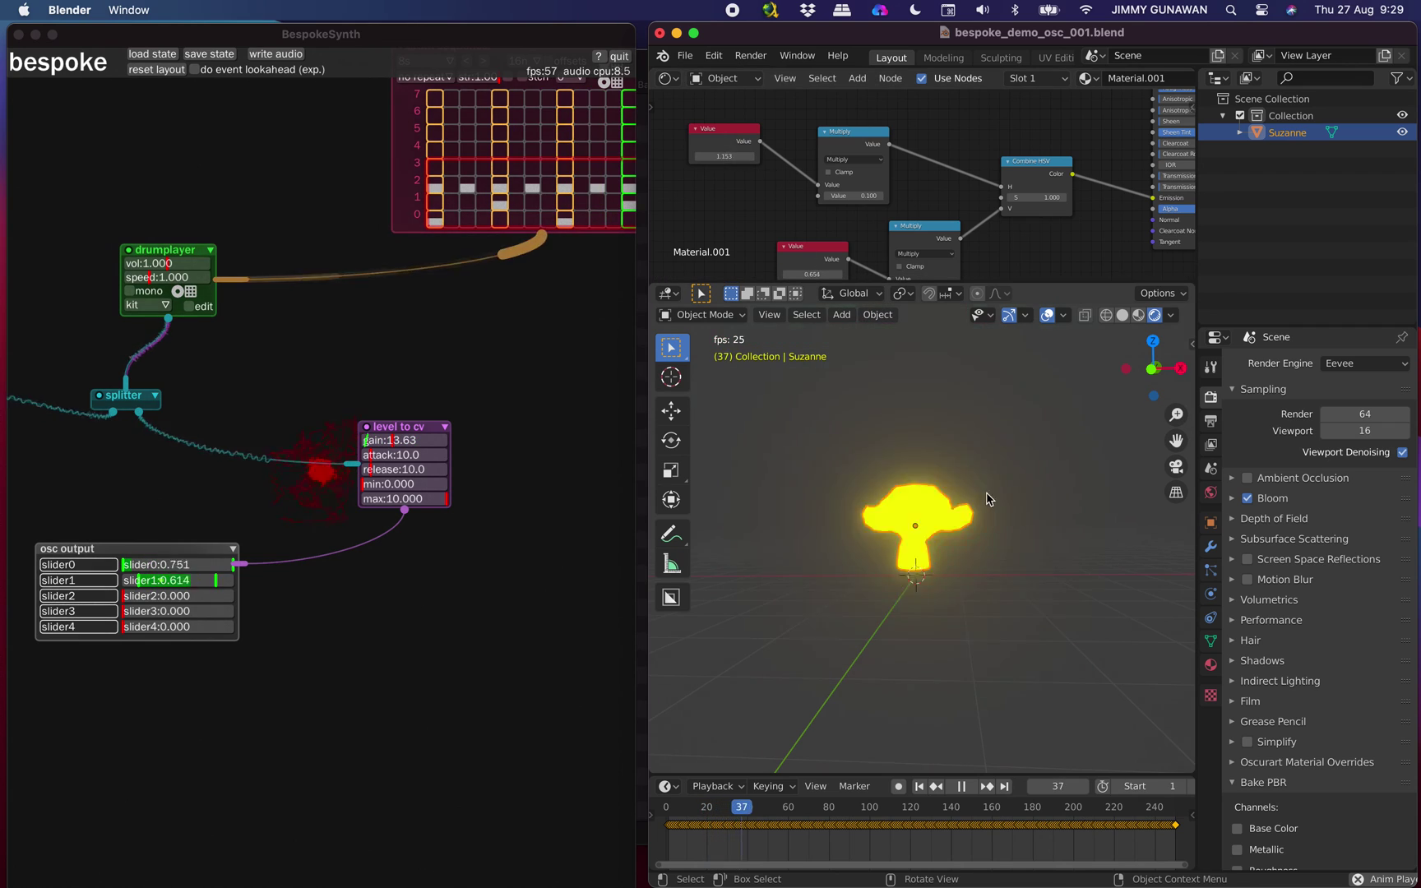
pyautogui.moveTo(1016, 585); pyautogui.dragTo(973, 600, button='middle')
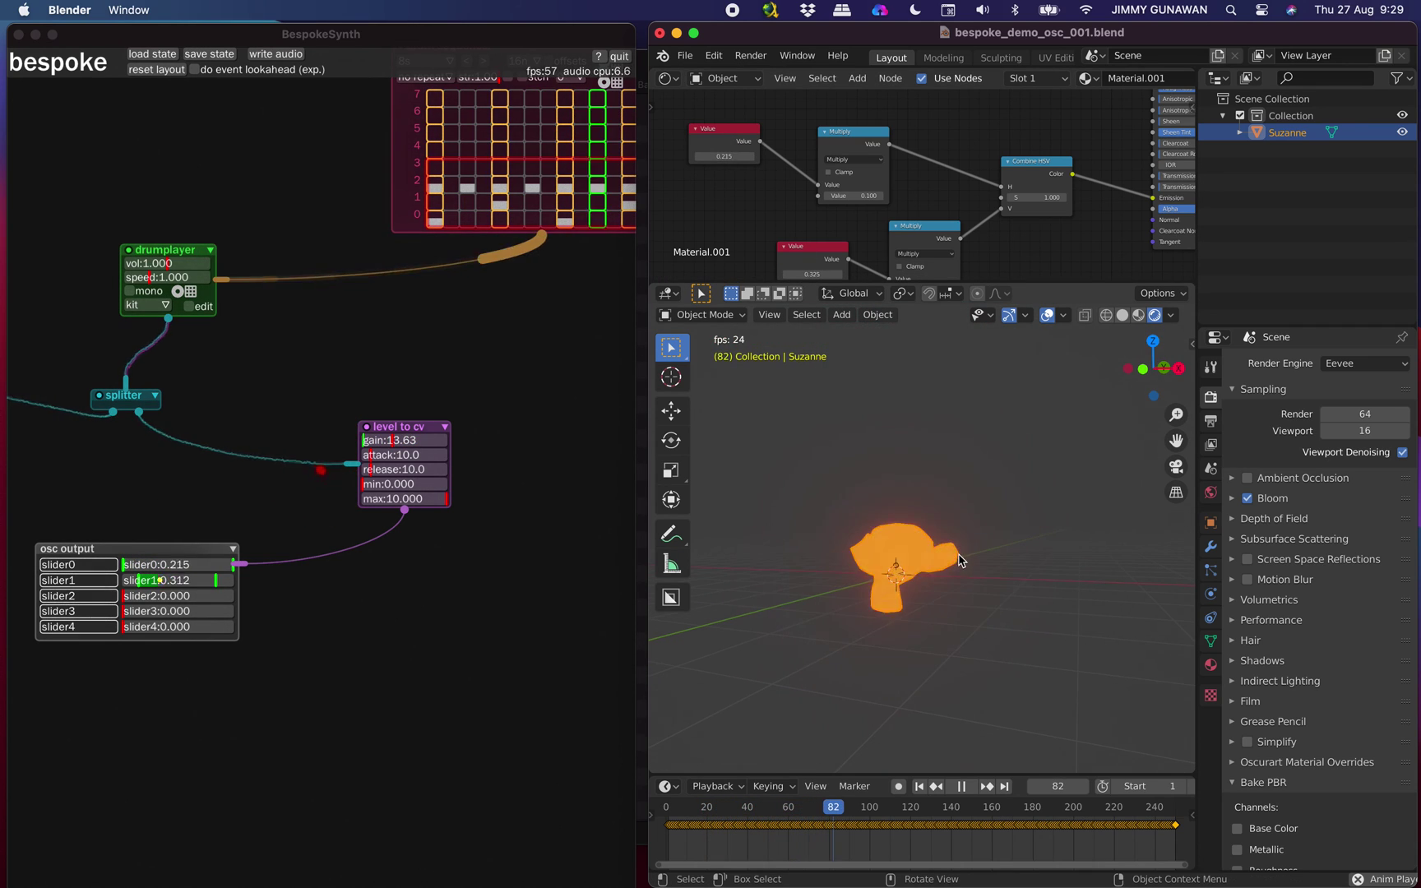
pyautogui.press('space')
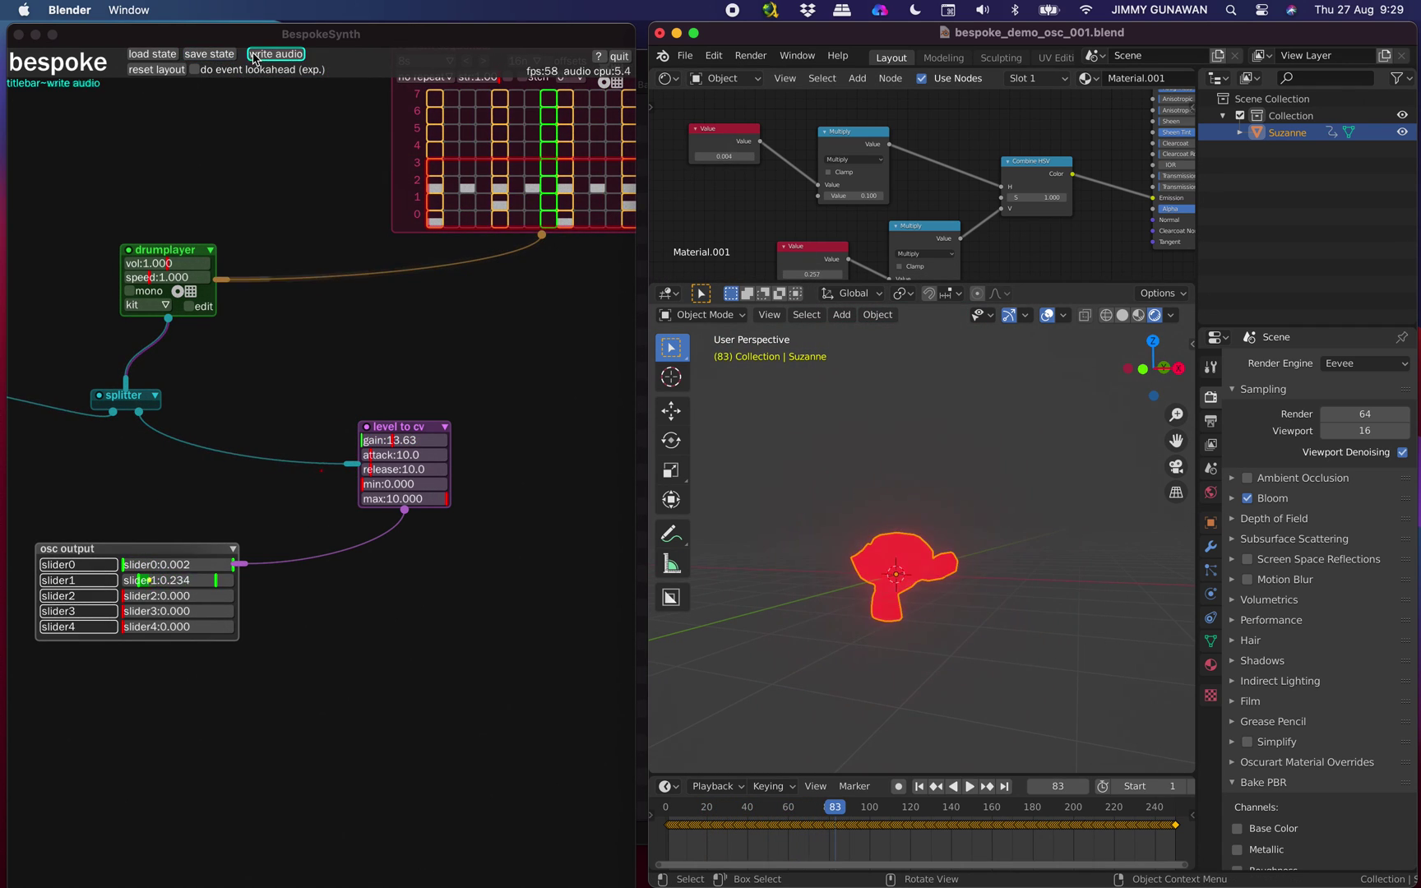
# Step: Switch to BespokeSynth and write out the session's audio
pyautogui.click(280, 55)
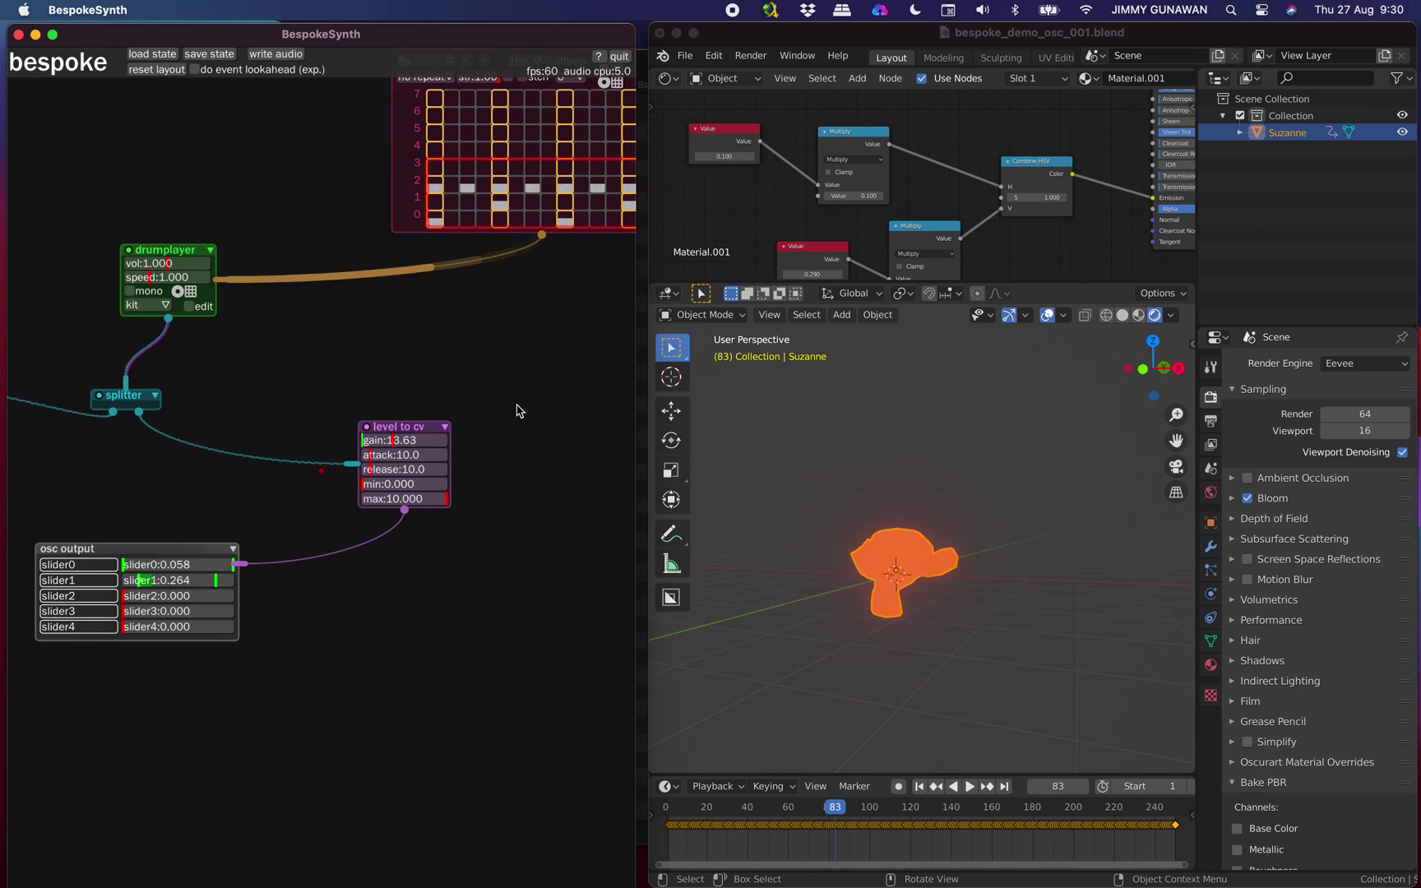
pyautogui.scroll(-5, 514, 416)
pyautogui.moveTo(542, 485); pyautogui.dragTo(814, 553, button='middle')
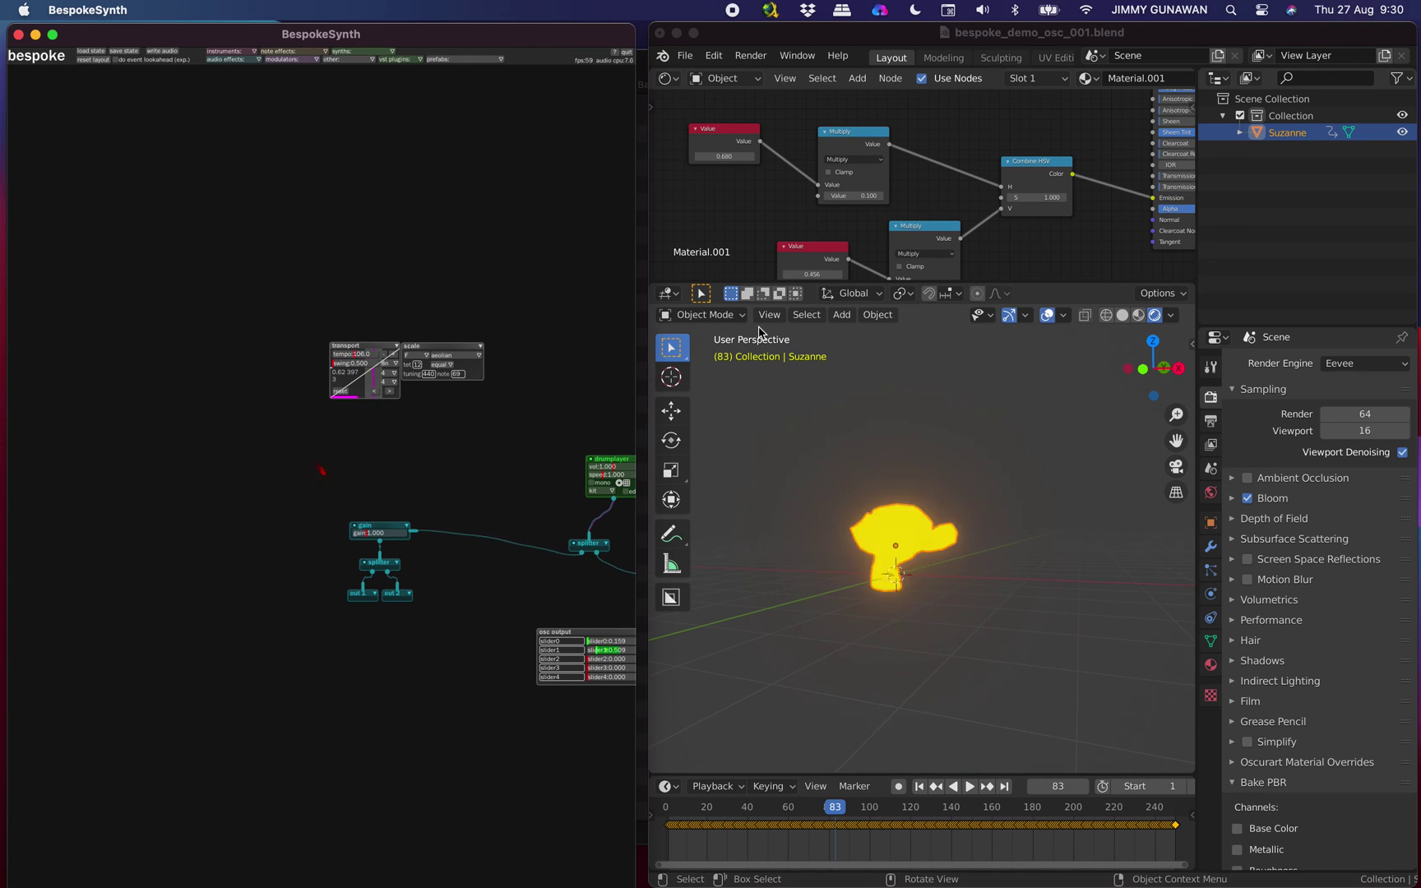
pyautogui.moveTo(541, 324); pyautogui.dragTo(367, 266, button='middle')
pyautogui.hscroll(3, 370, 267)
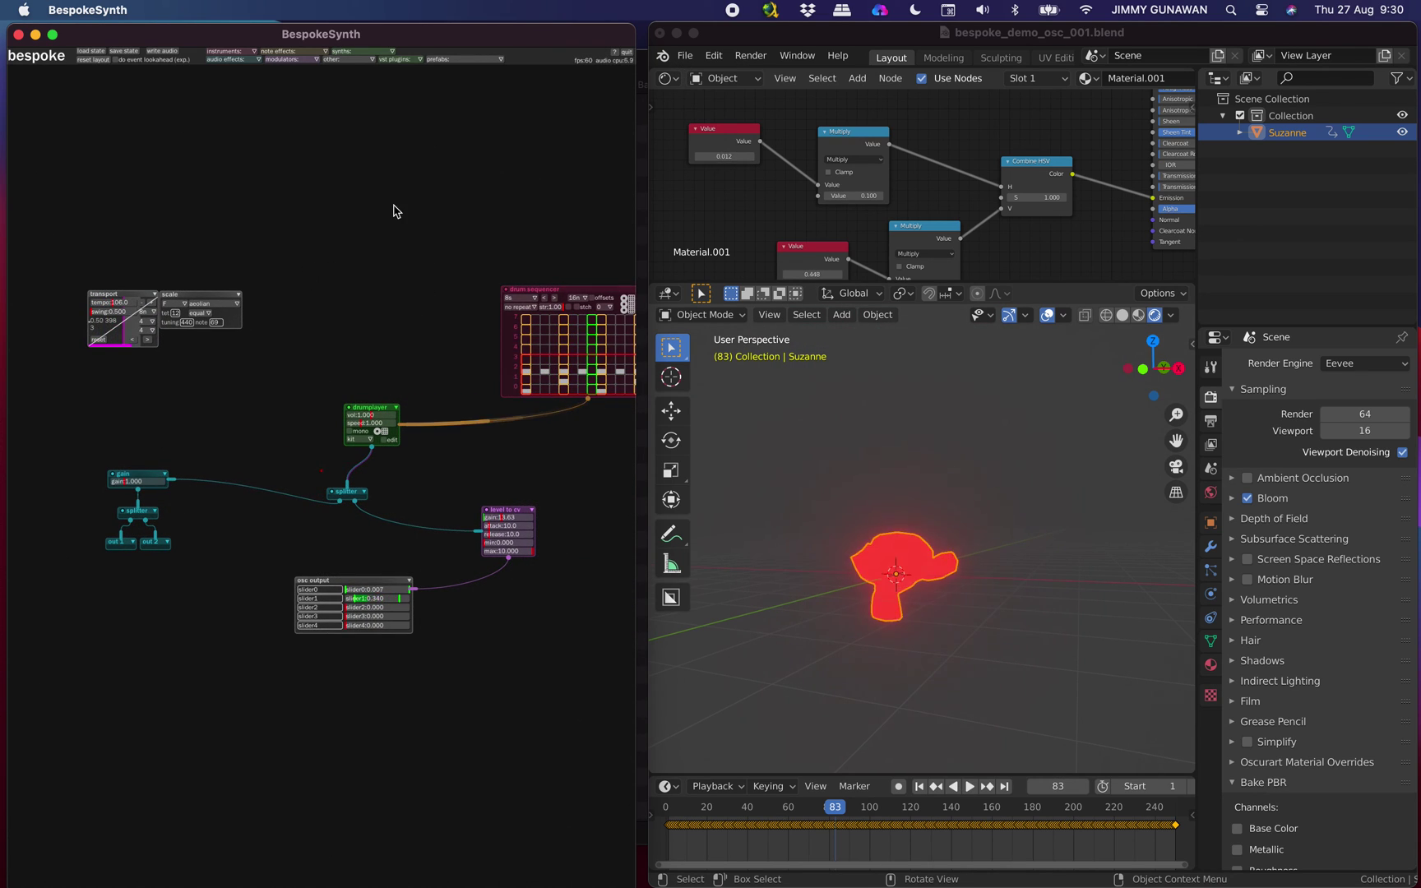
# Step: Move the drum sequencer module to just above the drum player and browse the available modules beginning with A and D
pyautogui.moveTo(547, 295); pyautogui.dragTo(458, 258)
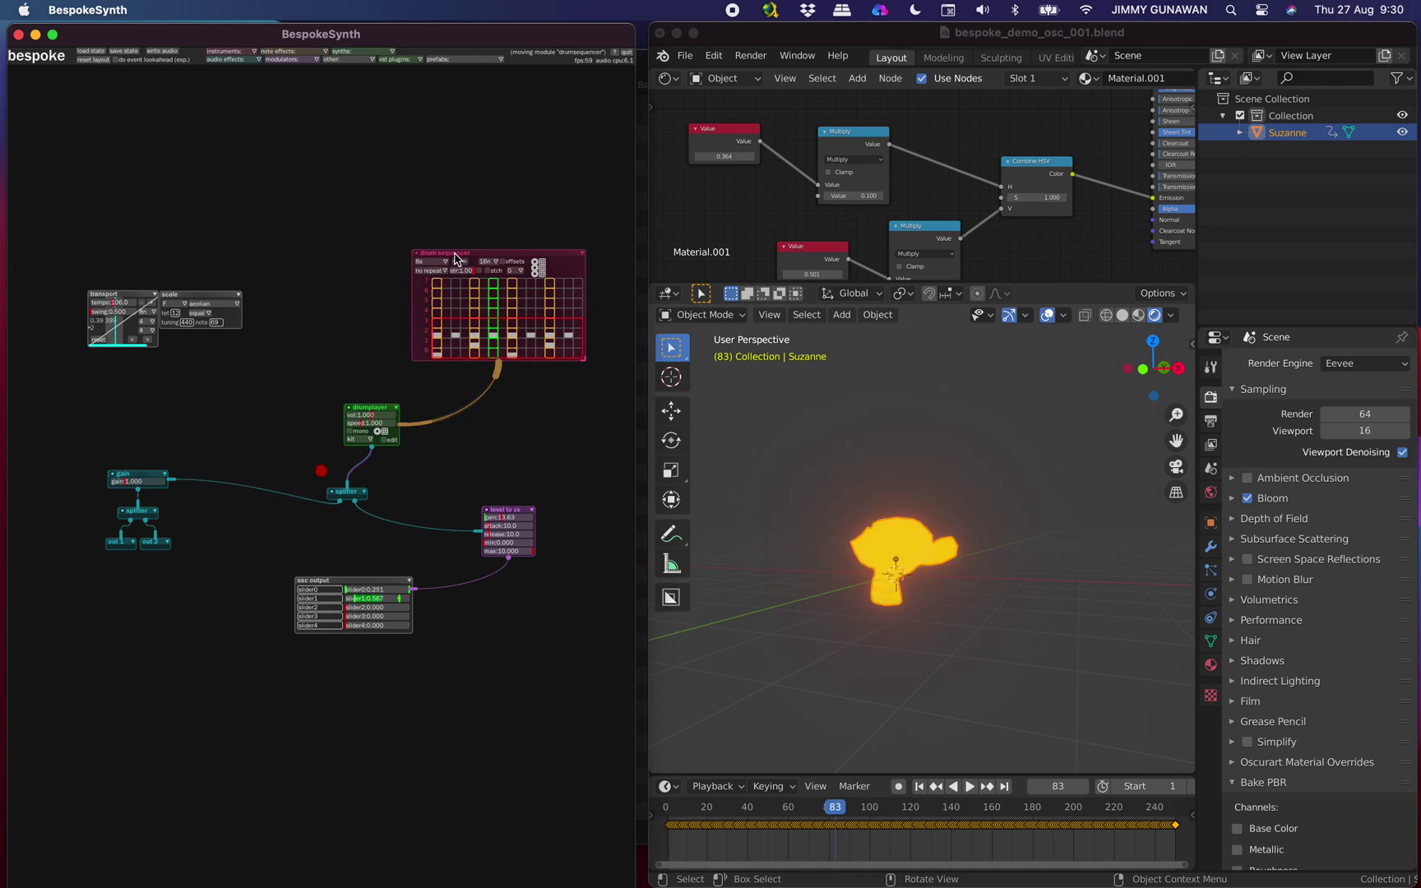
pyautogui.press('a')
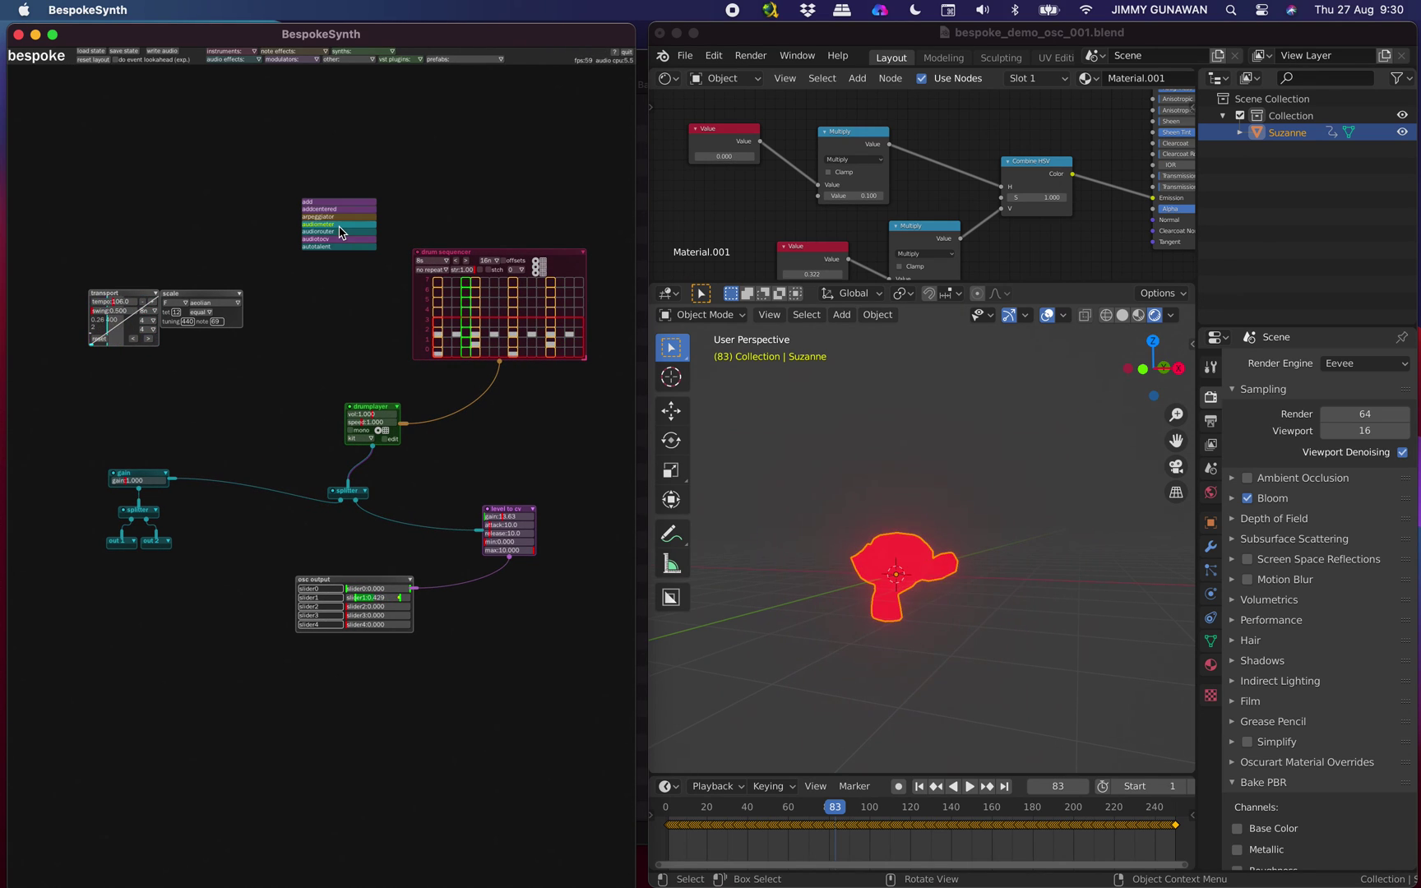
pyautogui.press('d')
pyautogui.press('d')
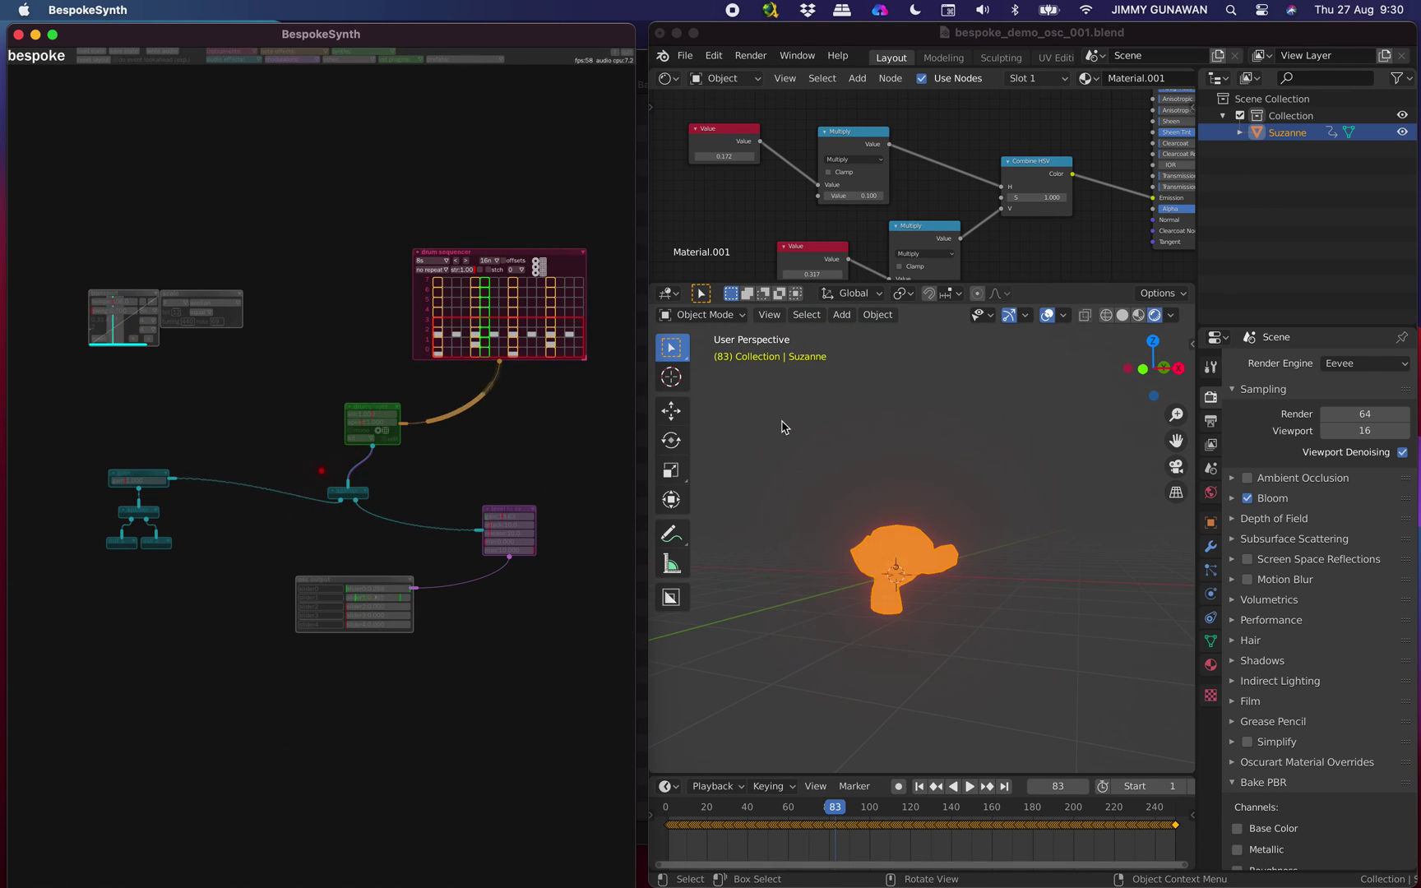
# Step: Switch to Blender, deselect Suzanne and play the animation to watch the live OSC response, stopping playback at frame 47
pyautogui.click(843, 438)
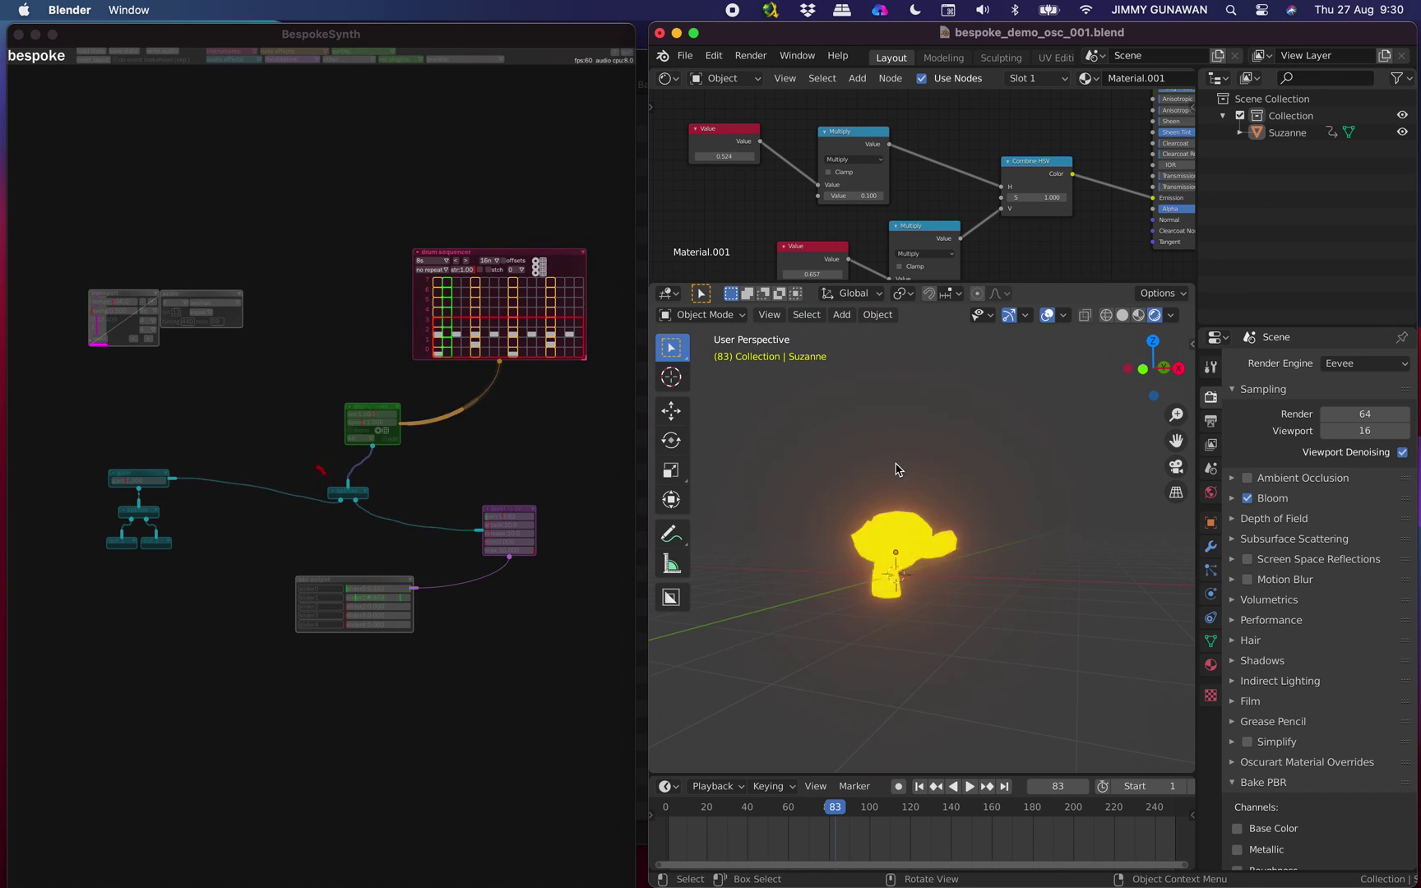
pyautogui.press('space')
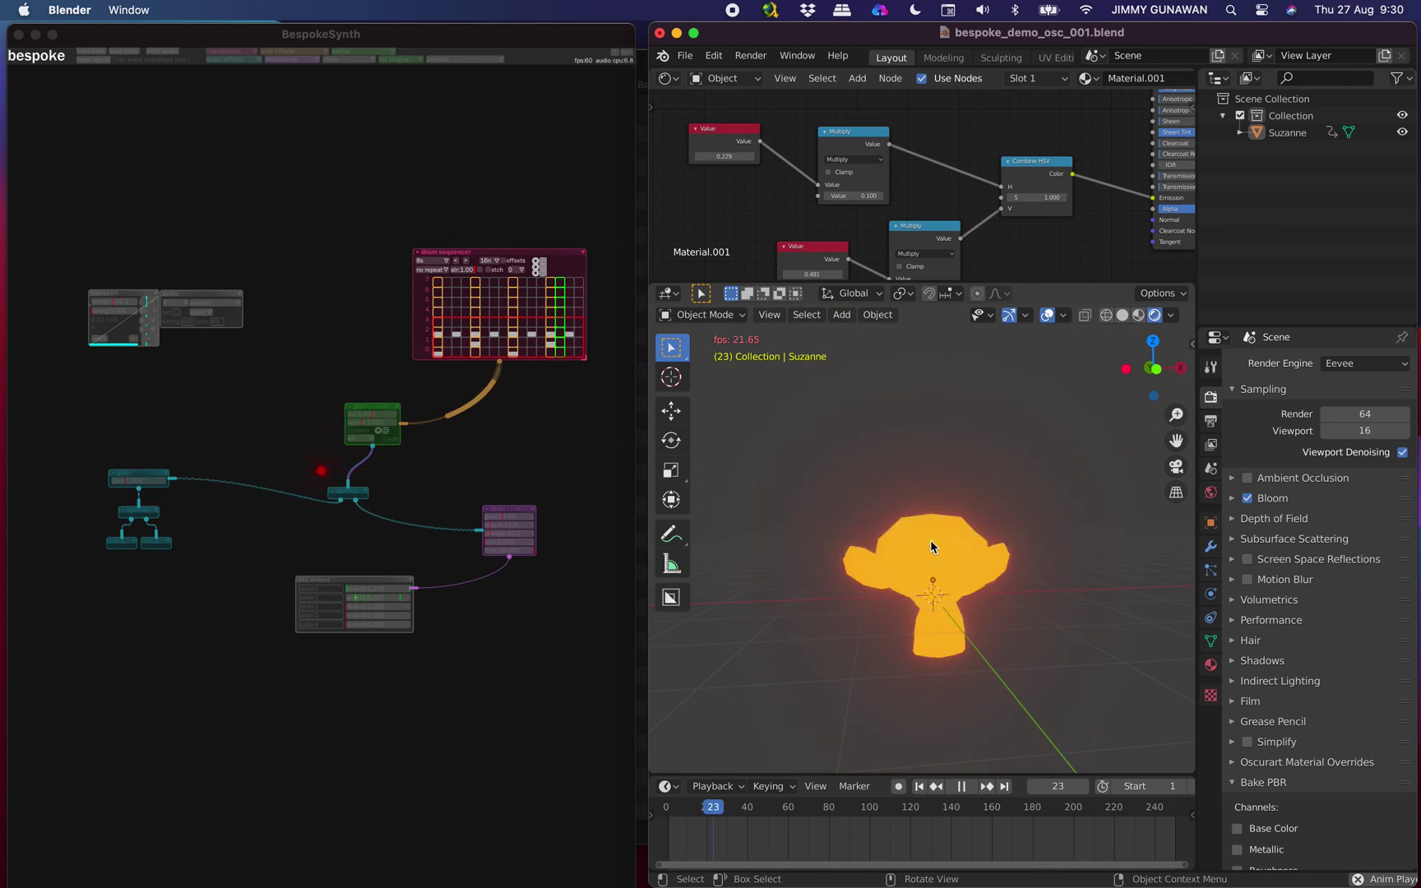
pyautogui.press('space')
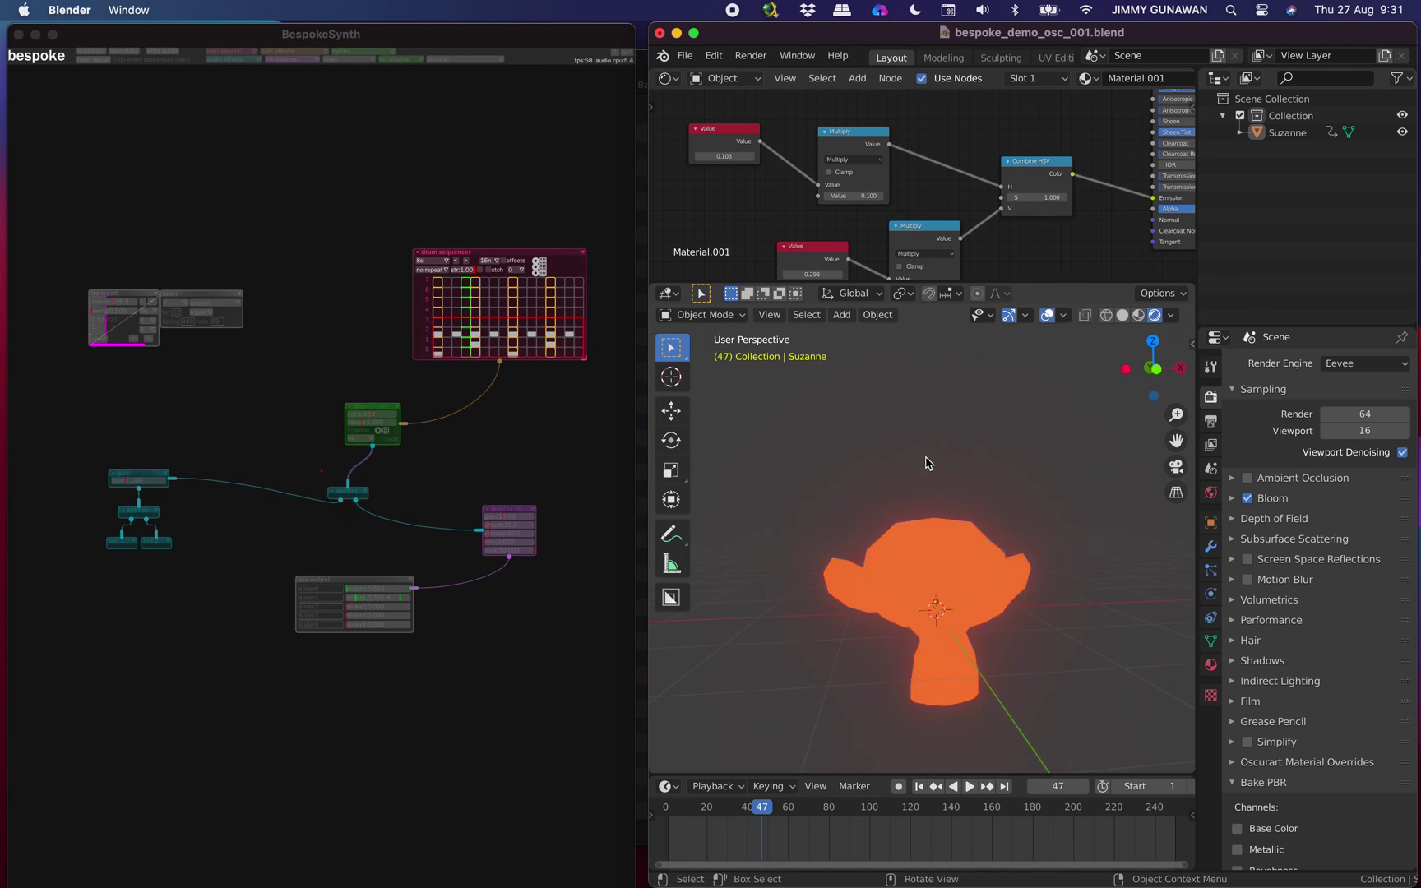
pyautogui.moveTo(931, 471); pyautogui.dragTo(935, 454, button='middle')
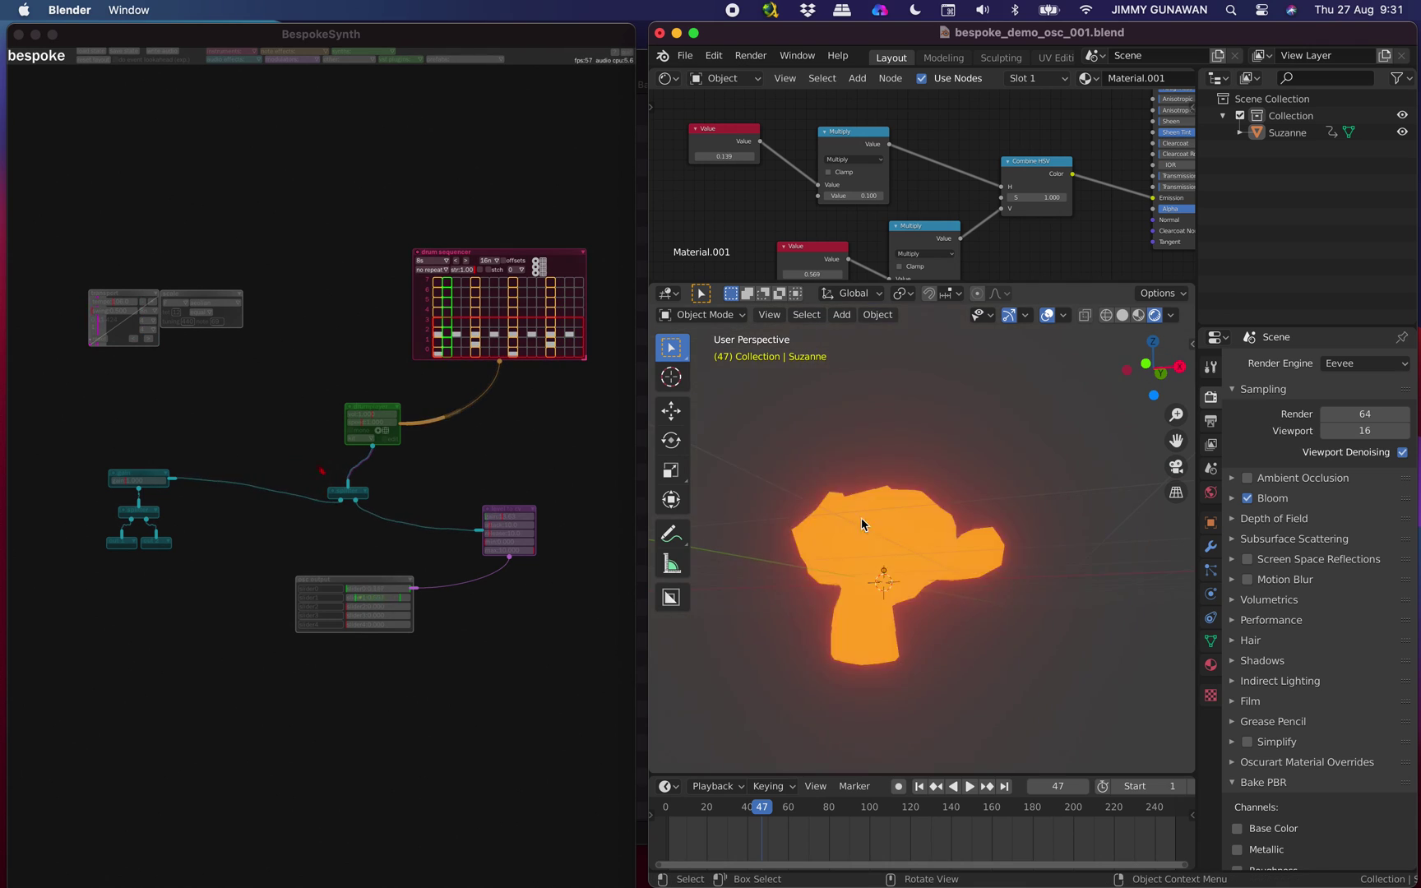
# Step: Bring BespokeSynth forward briefly, return to Blender and play the animation again from frame 47, stopping at frame 59
pyautogui.click(542, 211)
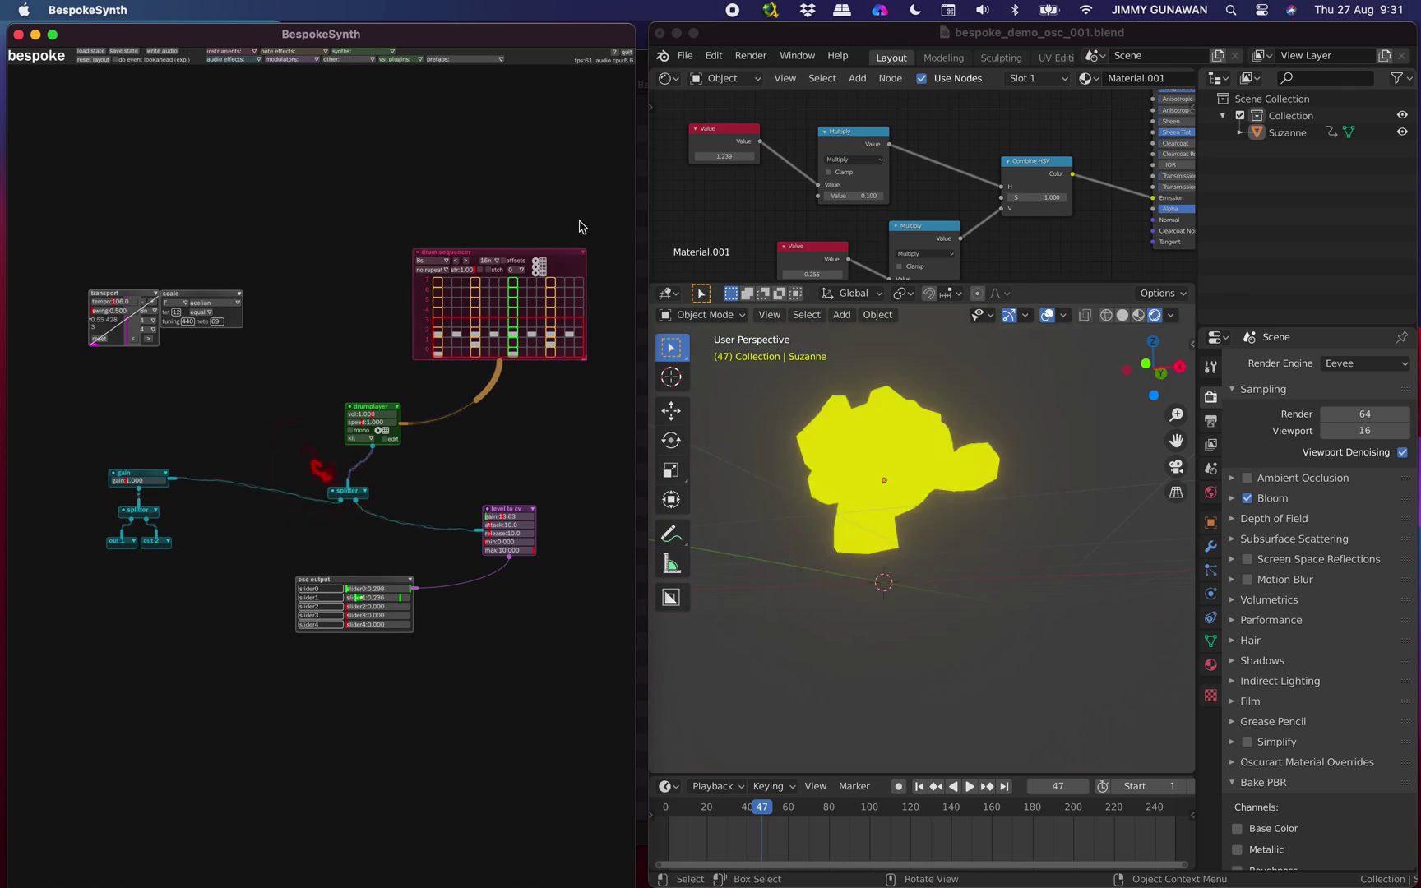
pyautogui.click(810, 379)
pyautogui.press('space')
pyautogui.moveTo(887, 447); pyautogui.dragTo(928, 479)
pyautogui.press('space')
pyautogui.moveTo(944, 466); pyautogui.dragTo(985, 474, button='middle')
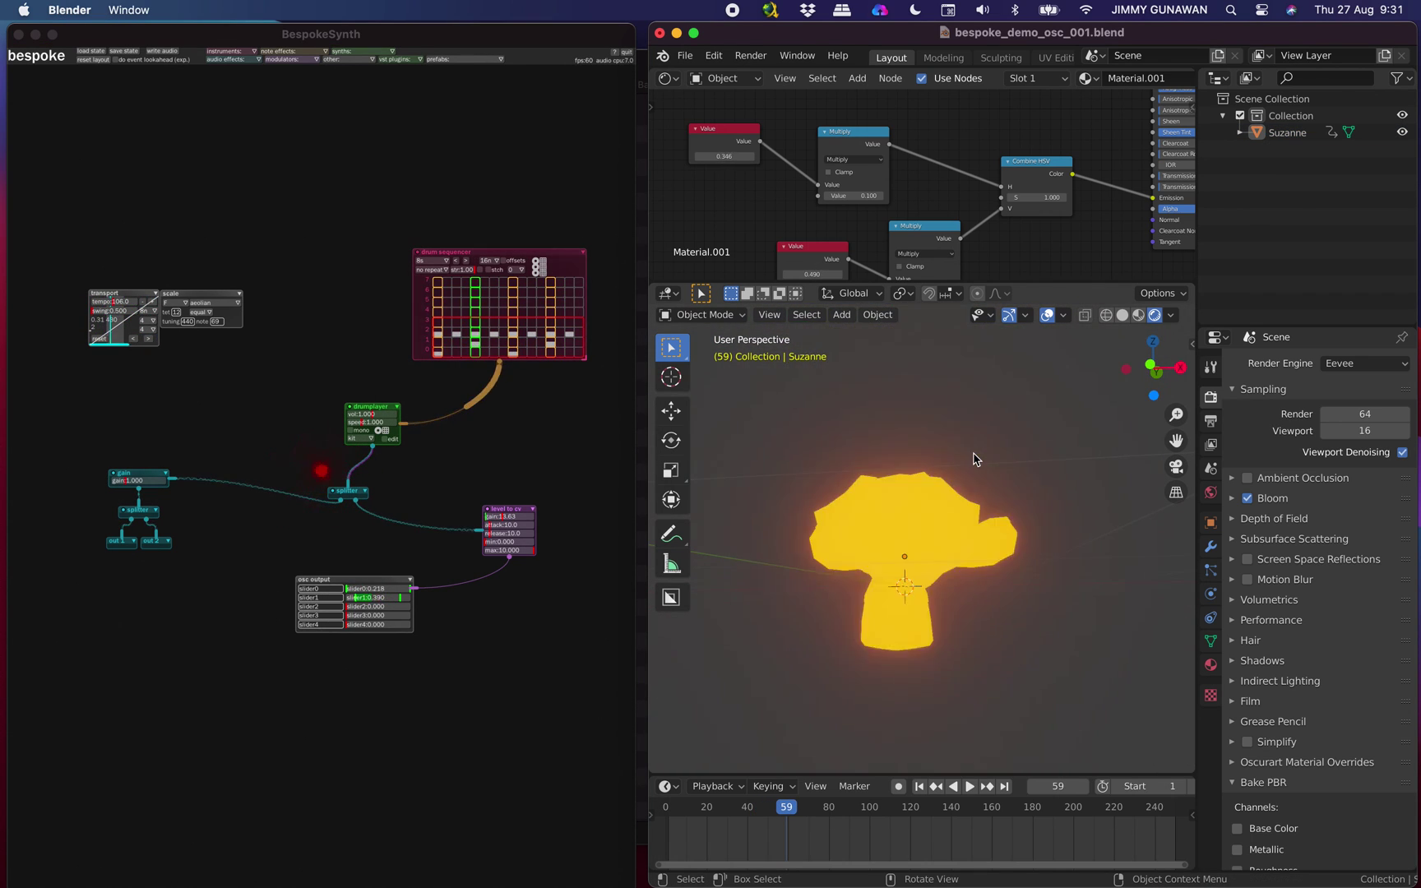